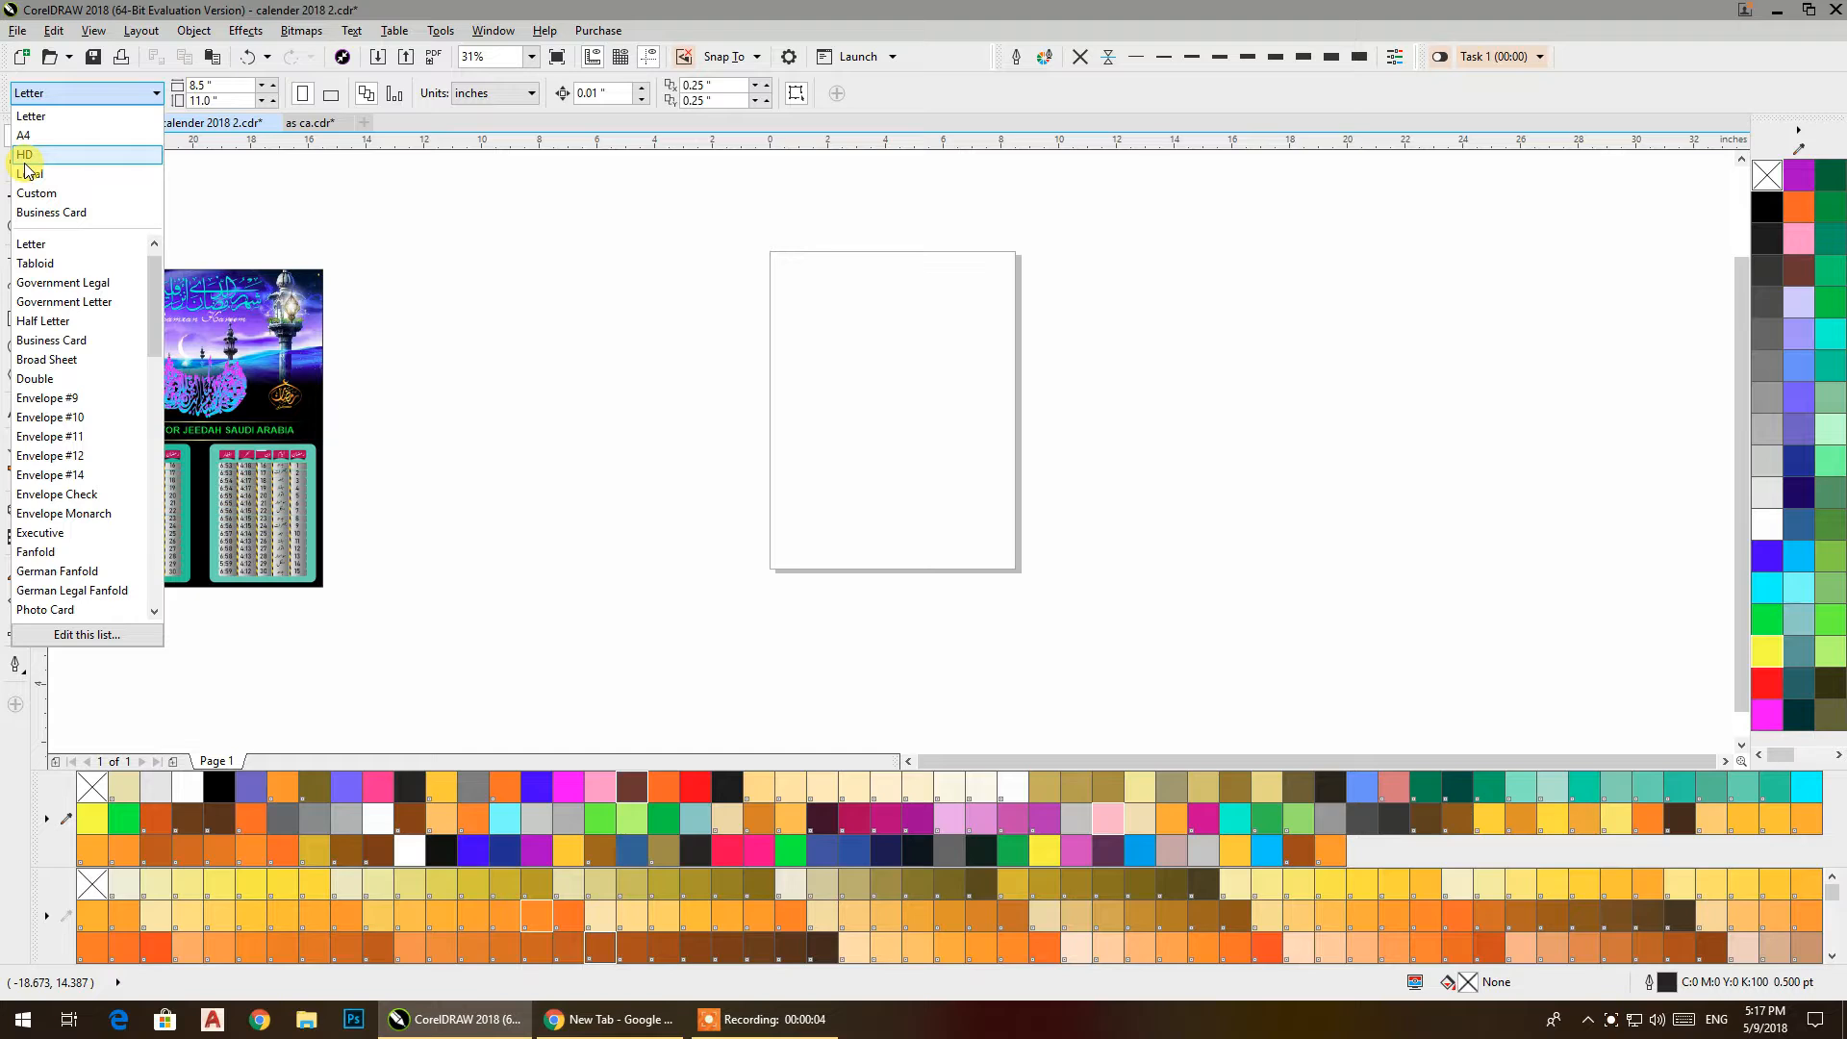
# Set the drawing units to pixels and the page size to 1920 by 1080 px
pyautogui.click(500, 287)
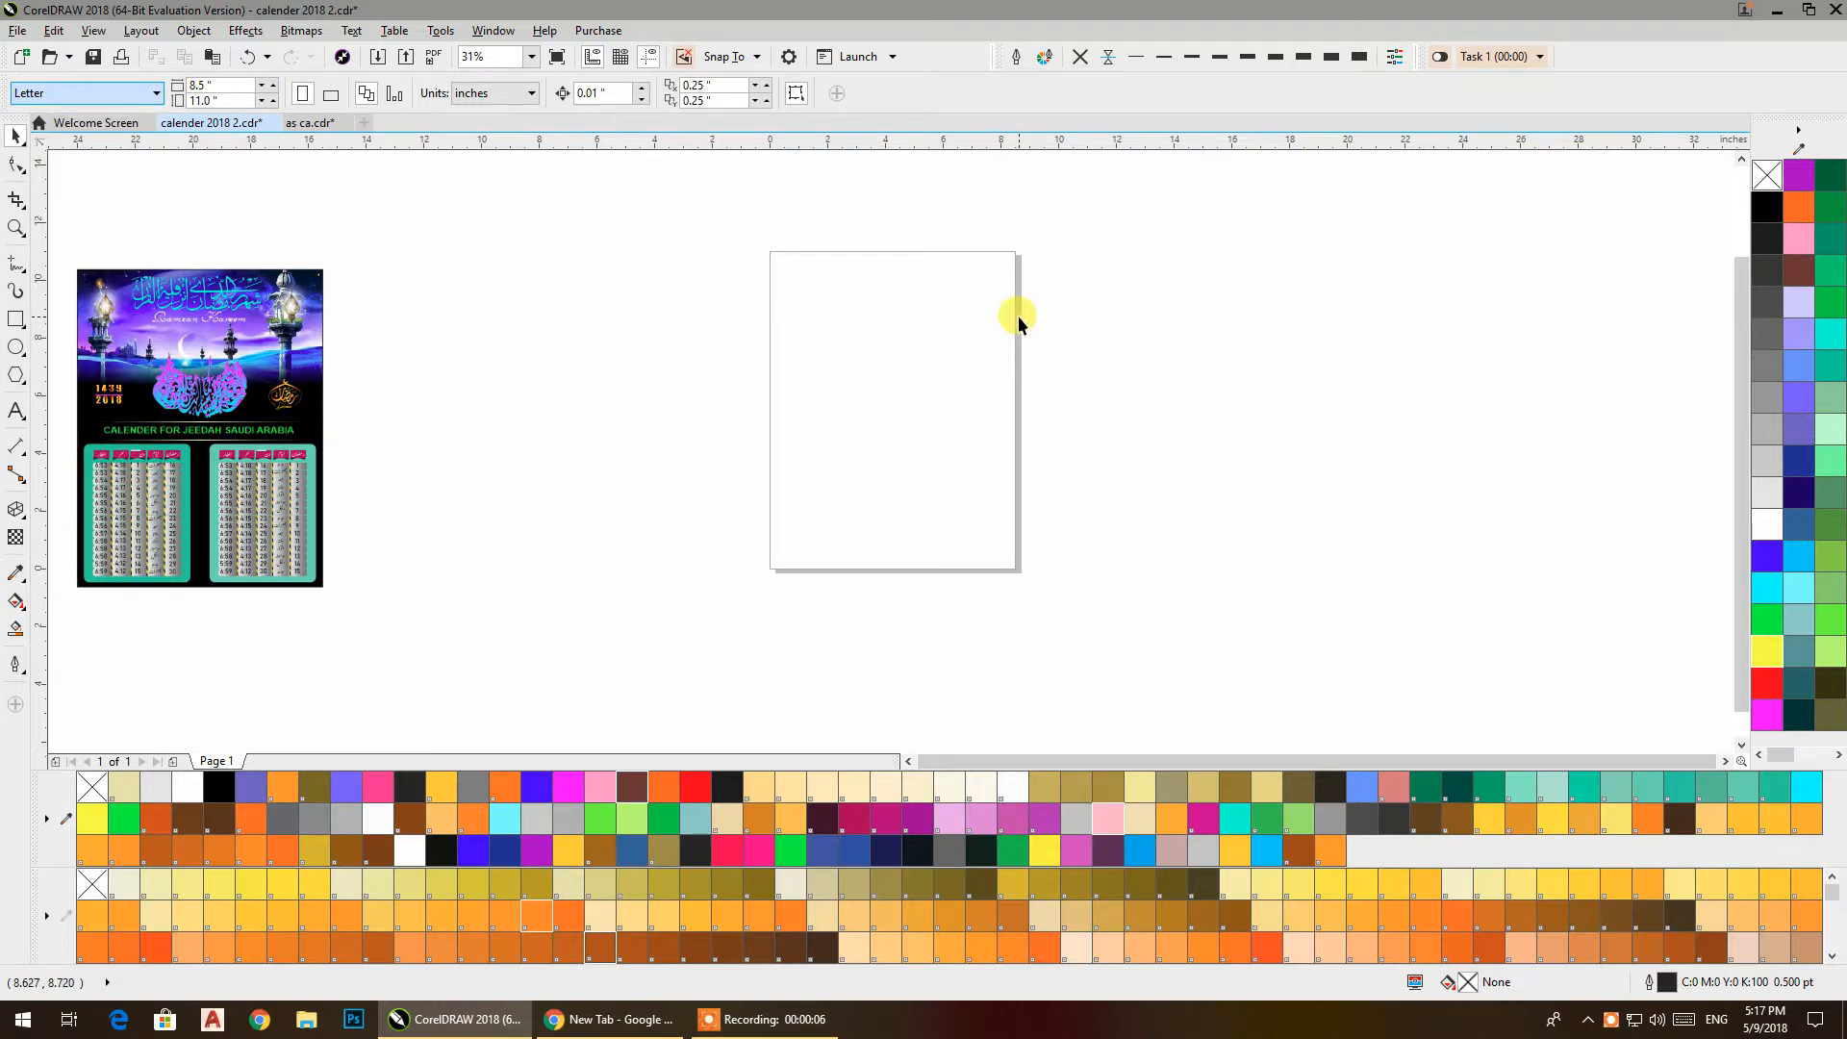
pyautogui.click(479, 93)
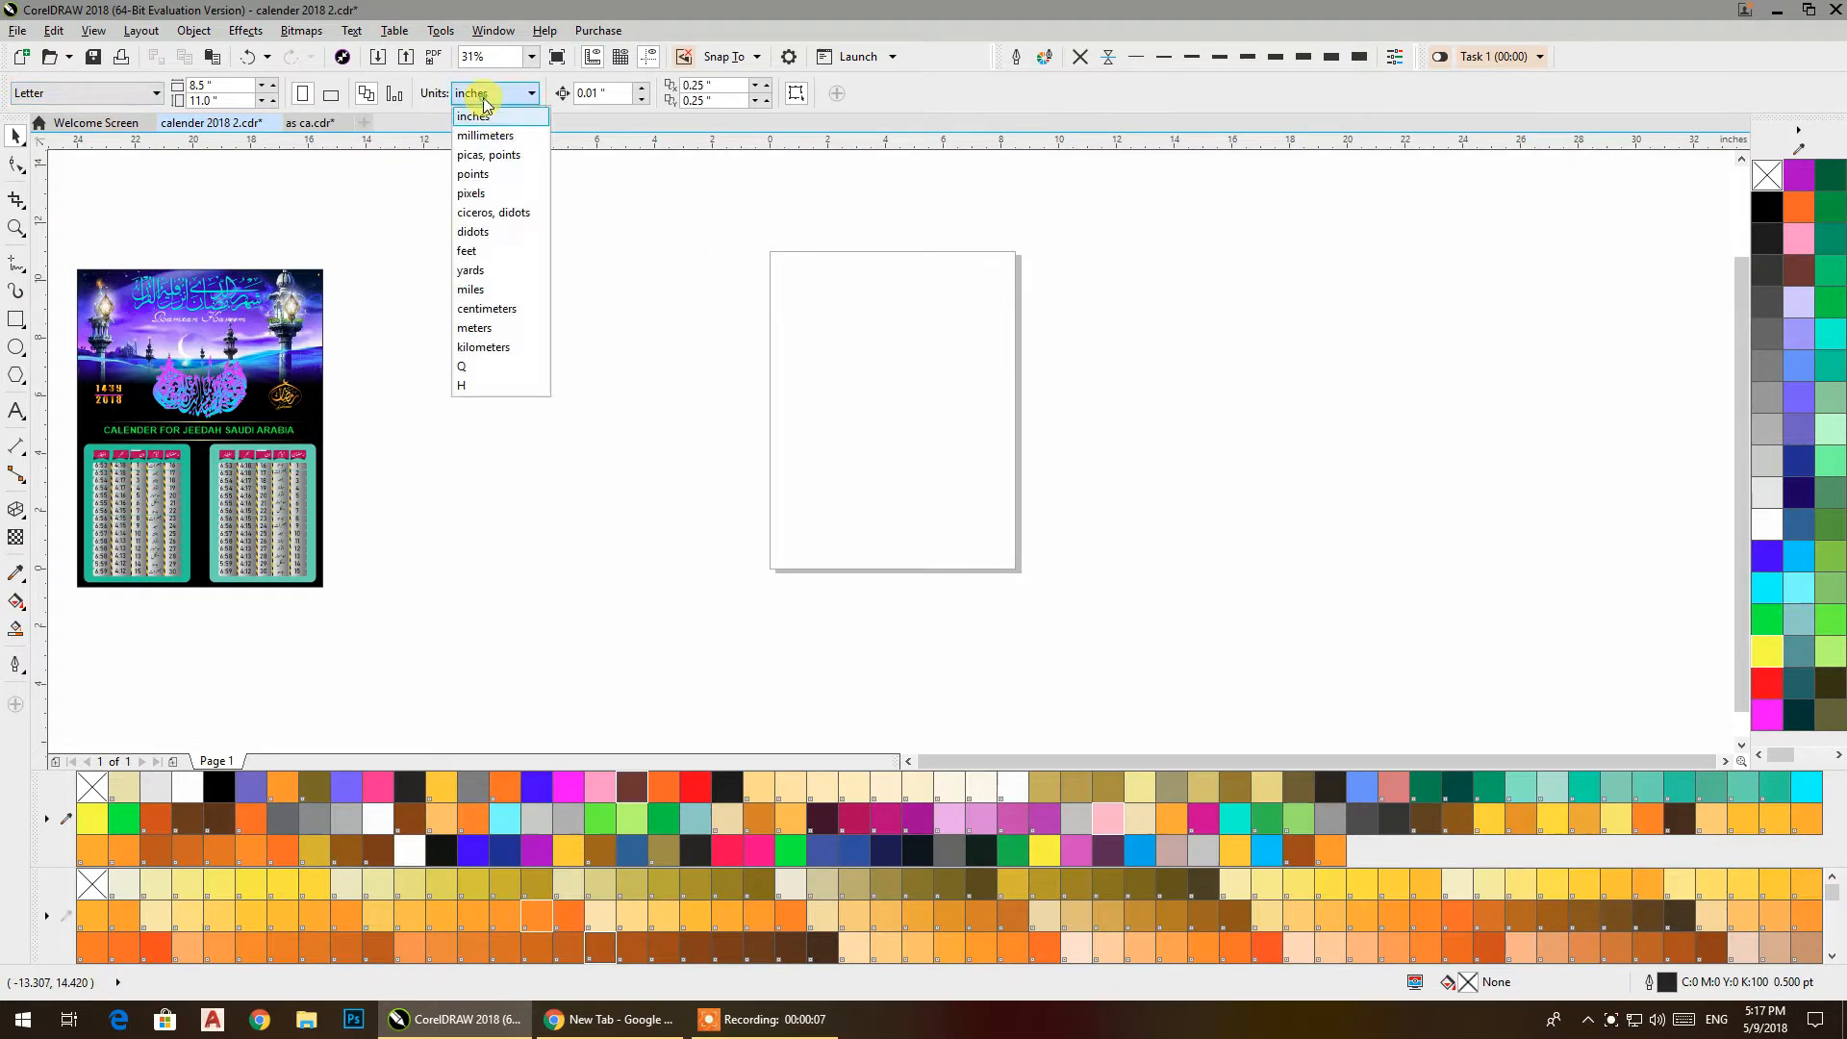
pyautogui.click(476, 193)
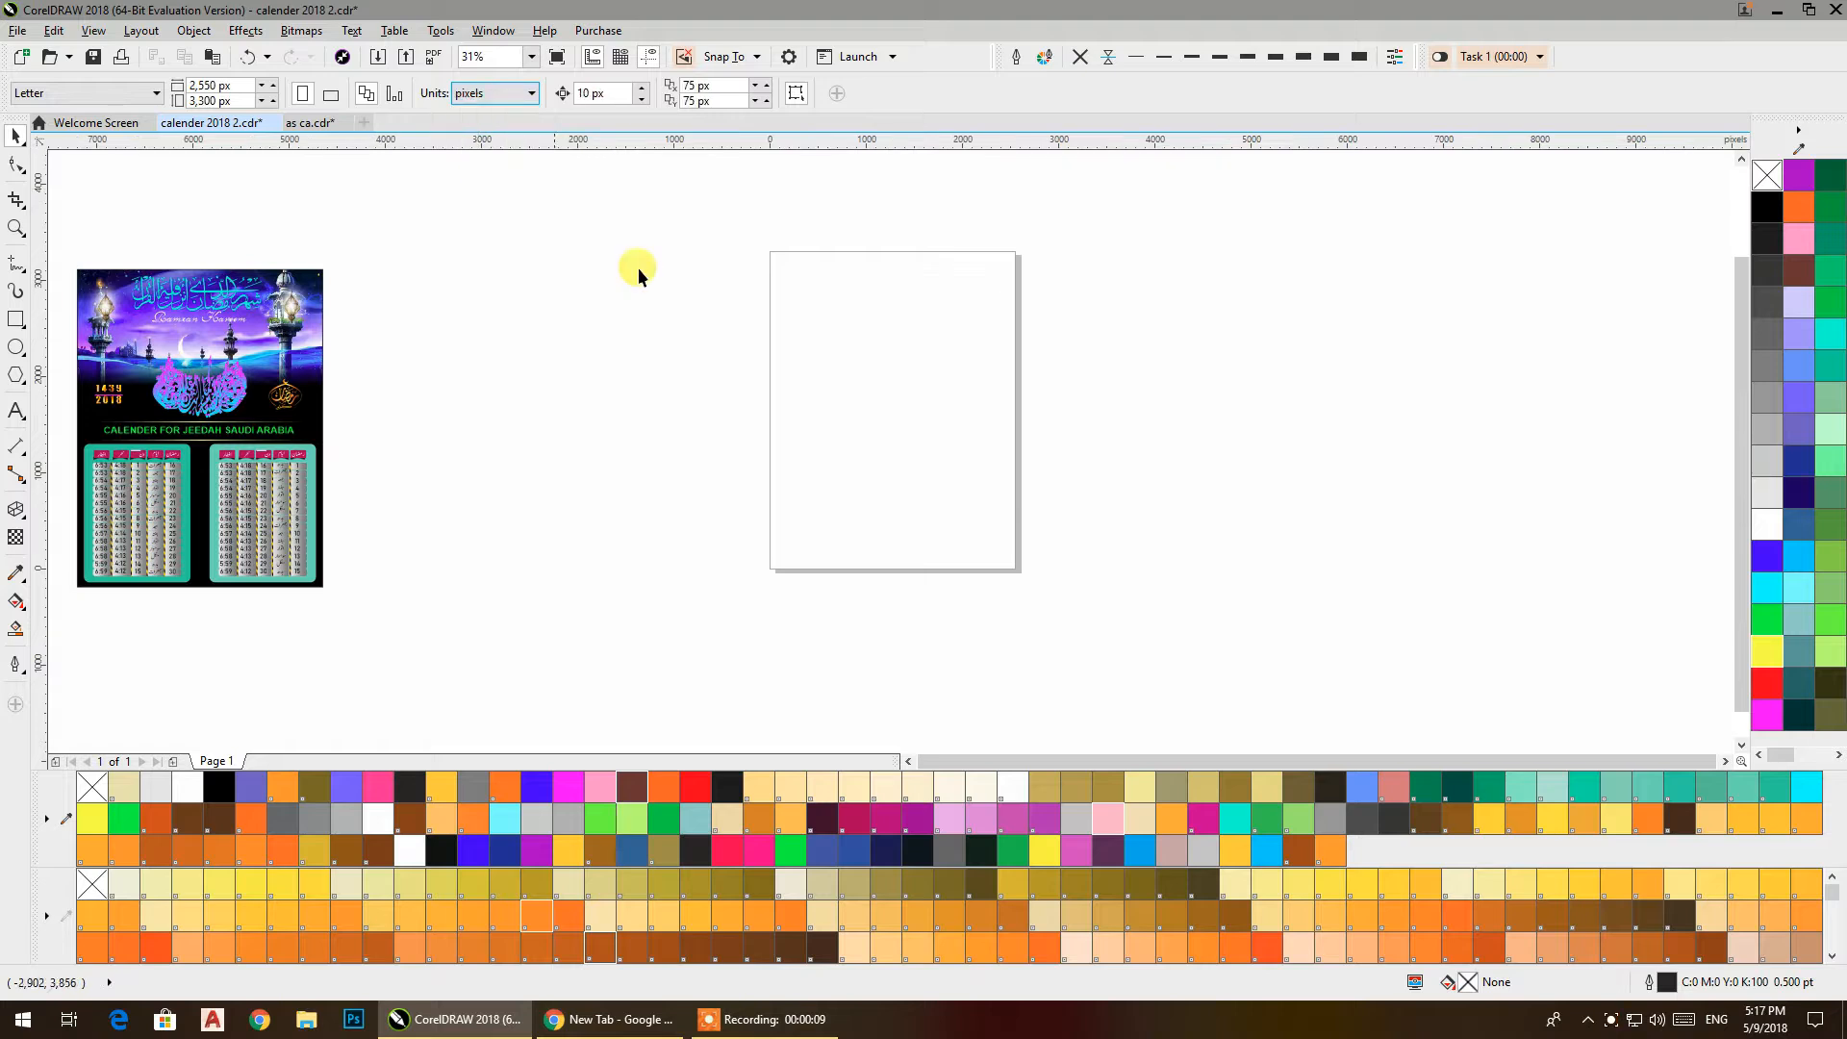
pyautogui.click(214, 86)
pyautogui.write('1920')
pyautogui.press('Tab')
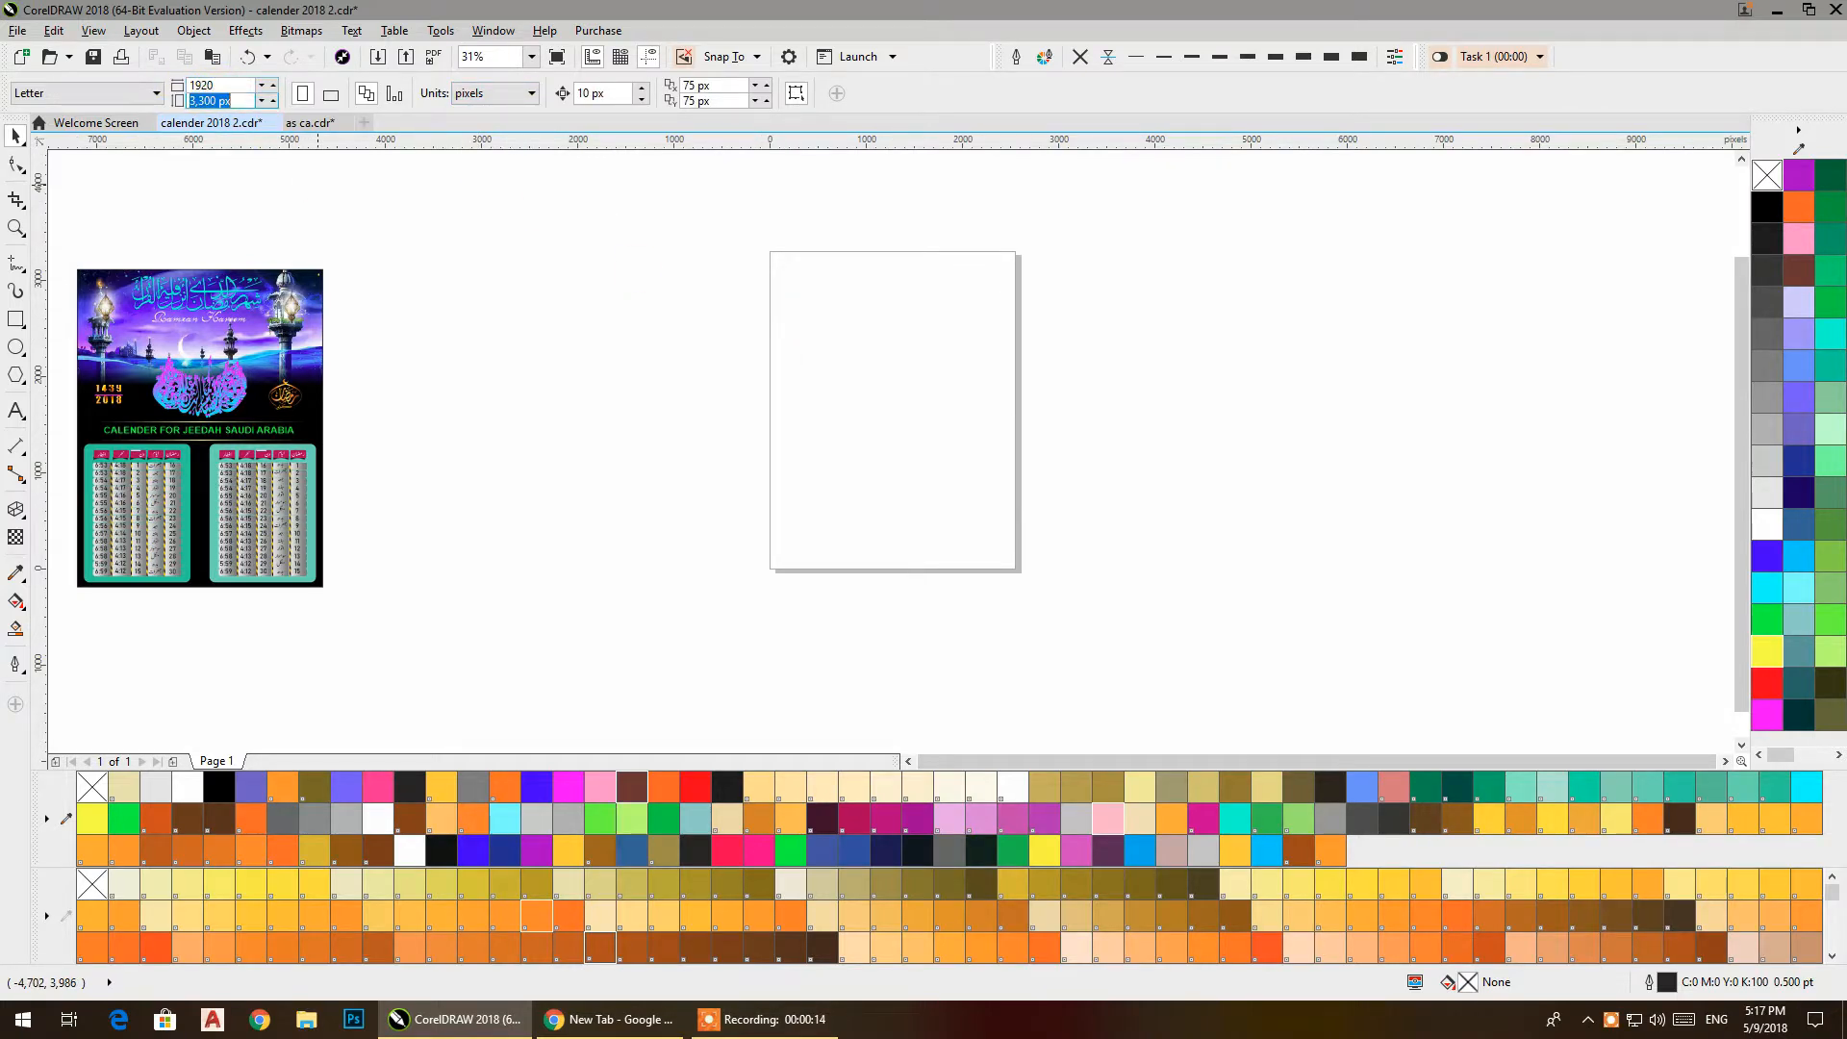
pyautogui.press('Return')
# Select all the calendar artwork and move it close to the left side of the page
pyautogui.moveTo(374, 236); pyautogui.dragTo(248, 624)
pyautogui.moveTo(421, 374); pyautogui.dragTo(858, 369)
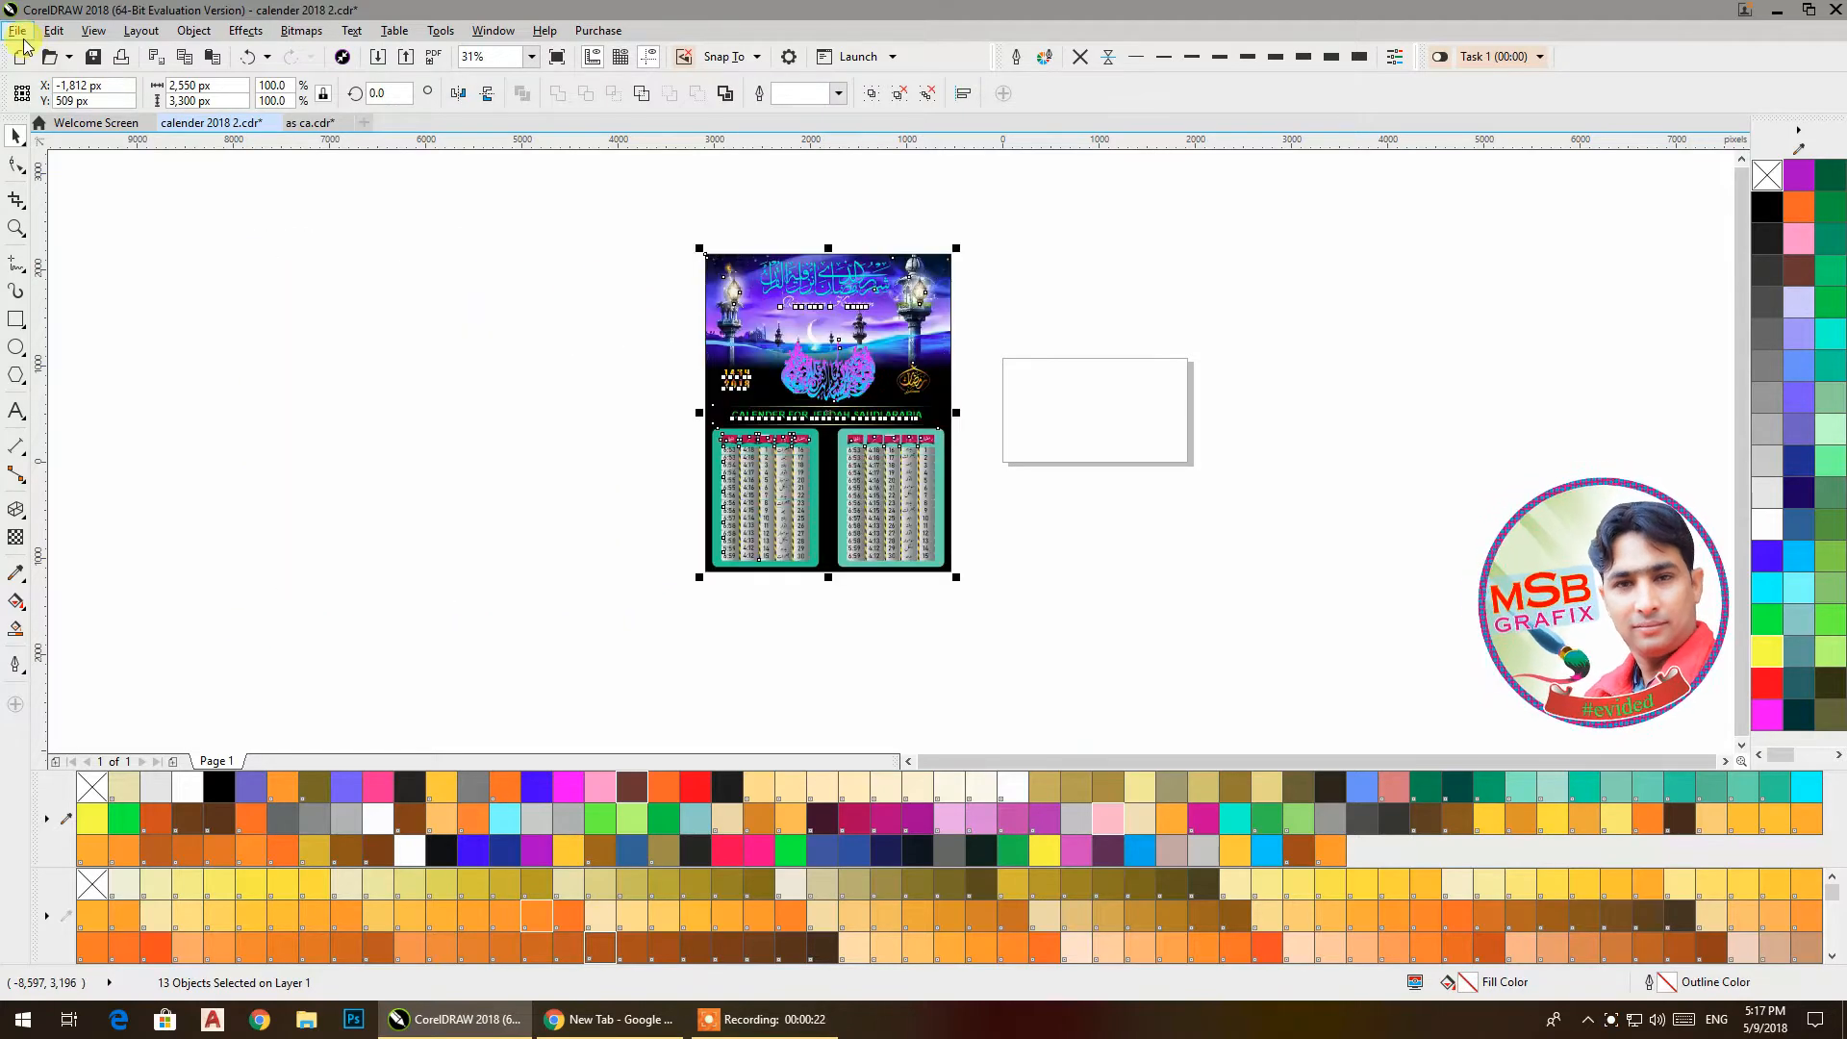
# Save the drawing as a new CorelDRAW file named Isalmic Wallpaper
pyautogui.click(18, 30)
pyautogui.click(53, 215)
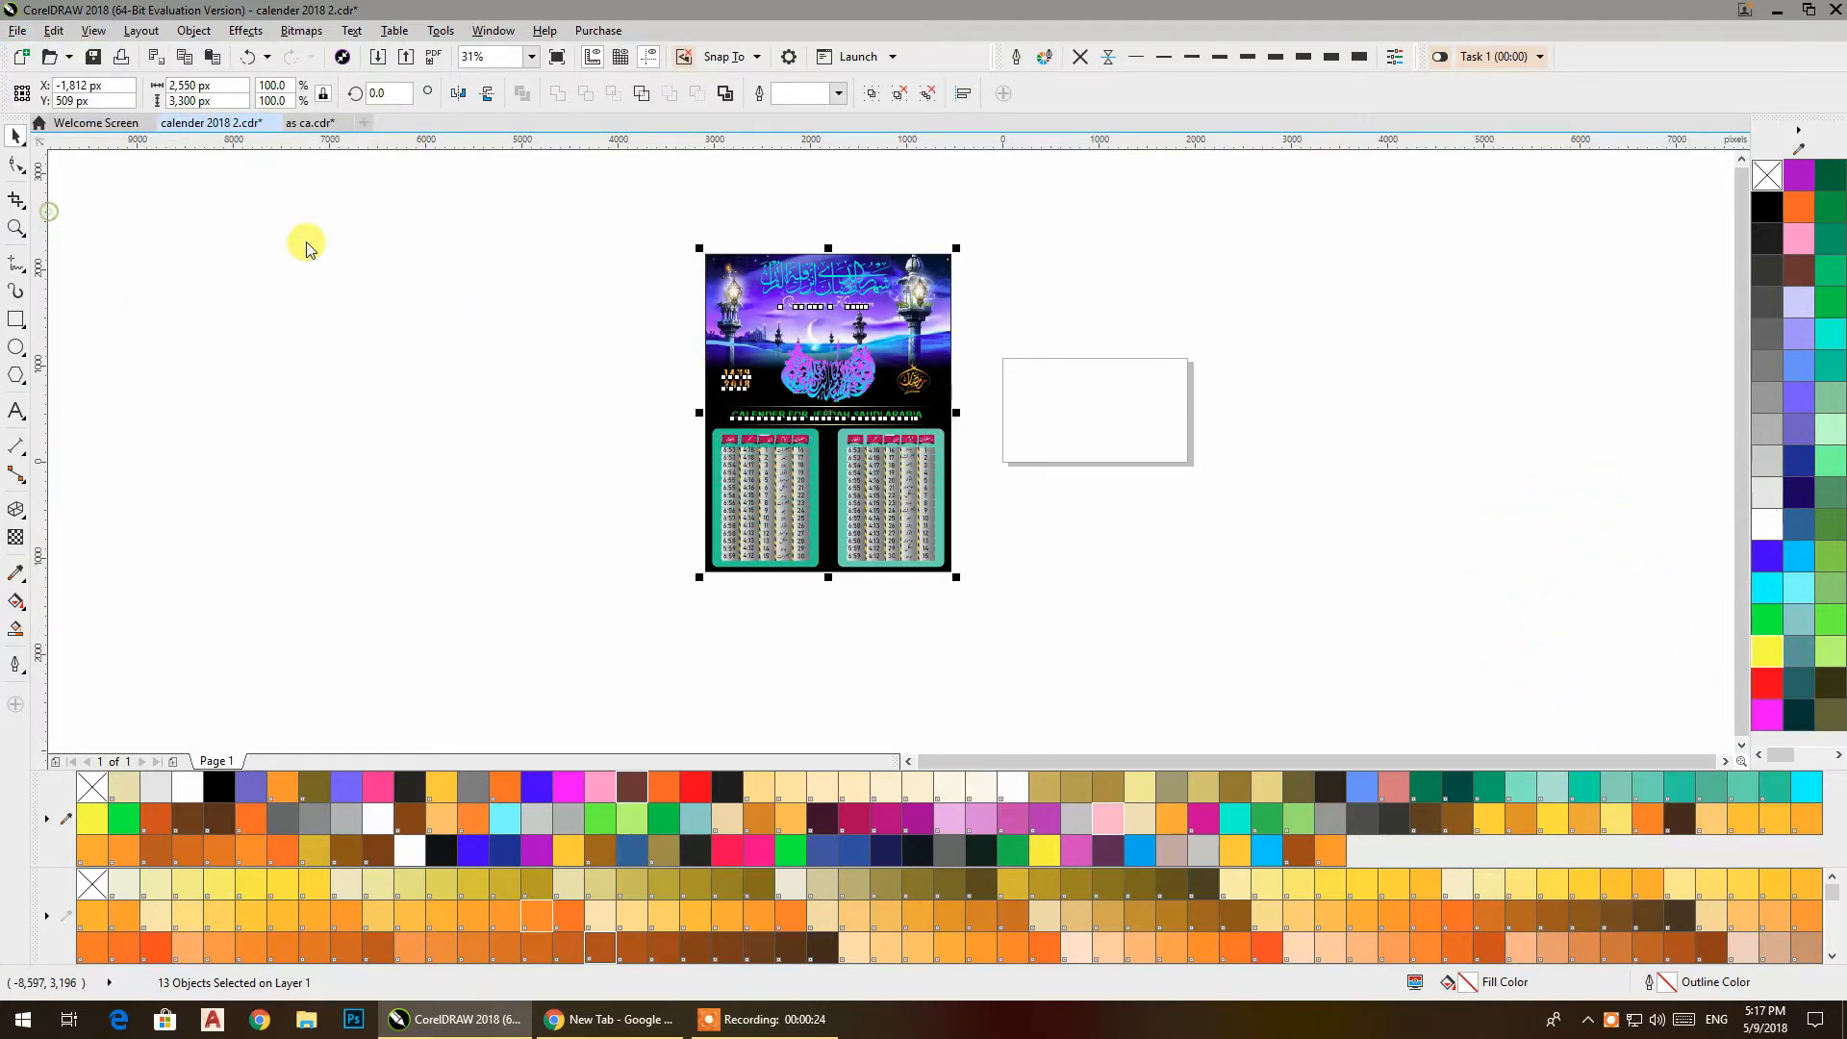
pyautogui.write('Isalmic Wallpaper')
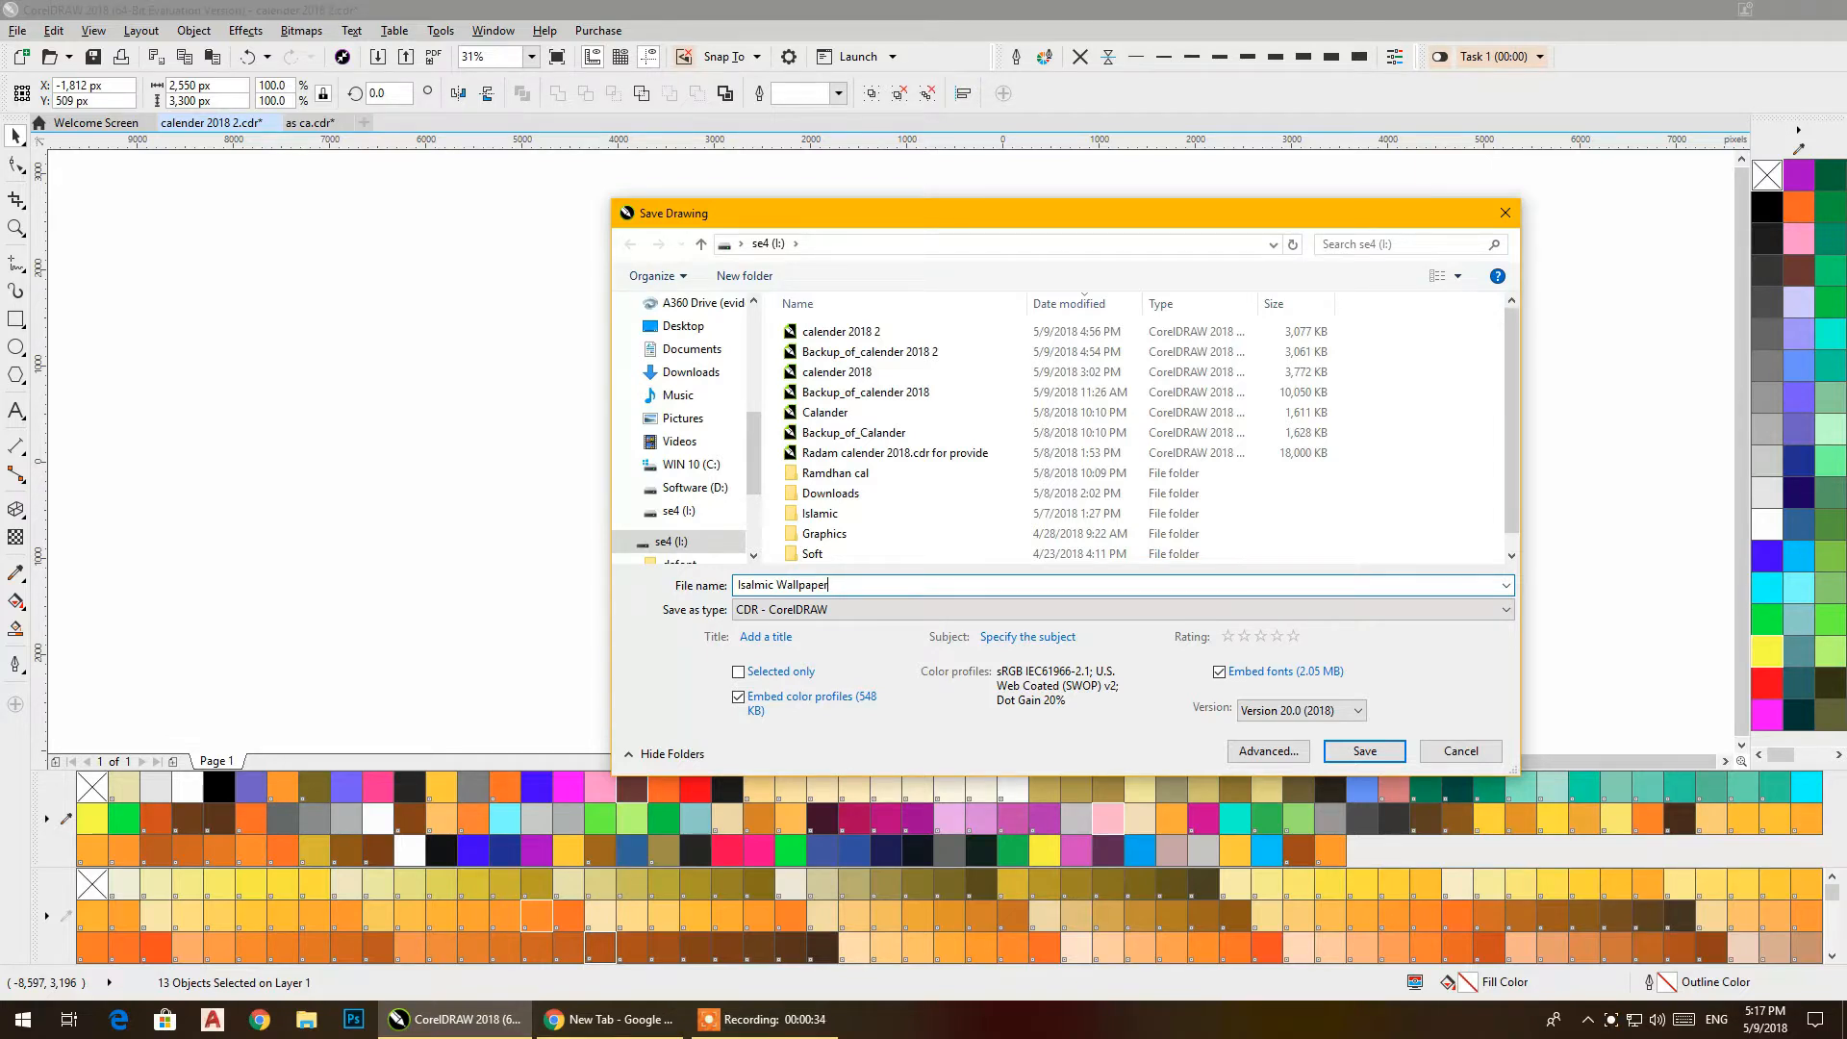
pyautogui.click(1342, 752)
# Move the mosque background picture off the calendar to the empty area on its left
pyautogui.click(524, 406)
pyautogui.moveTo(714, 415); pyautogui.dragTo(430, 423)
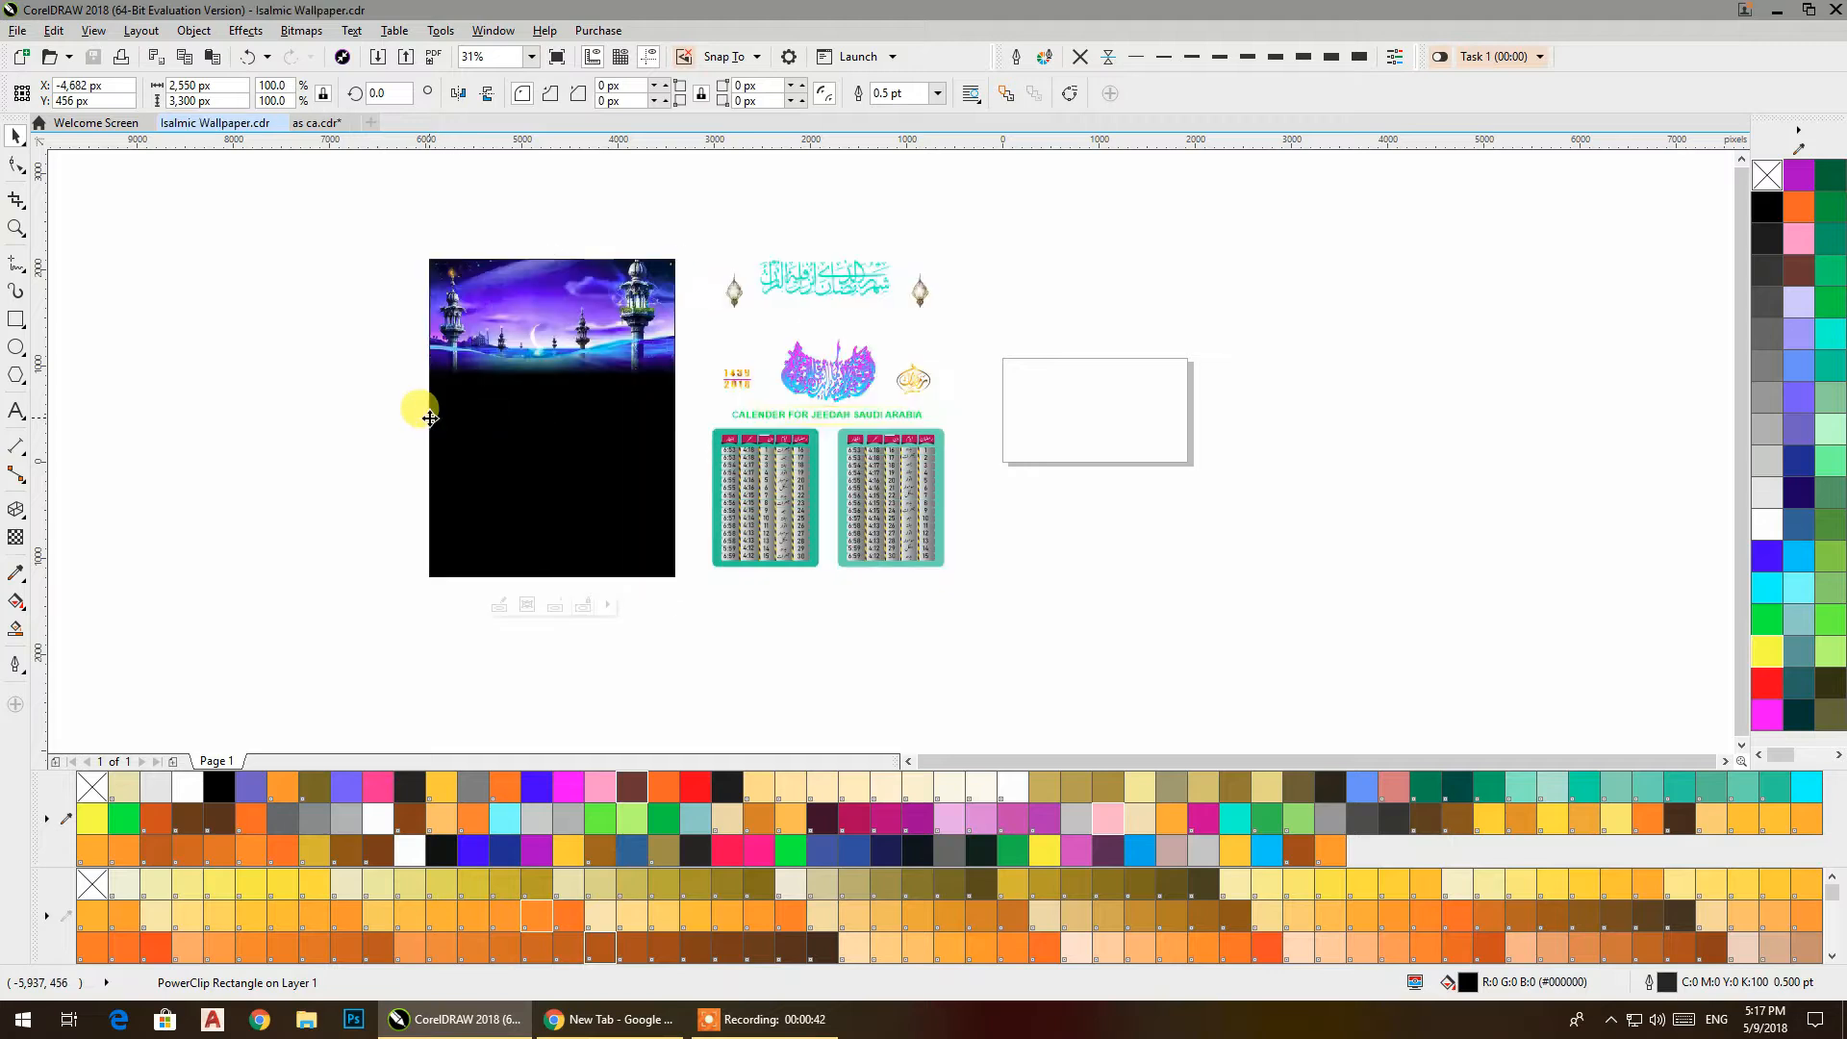
pyautogui.click(866, 662)
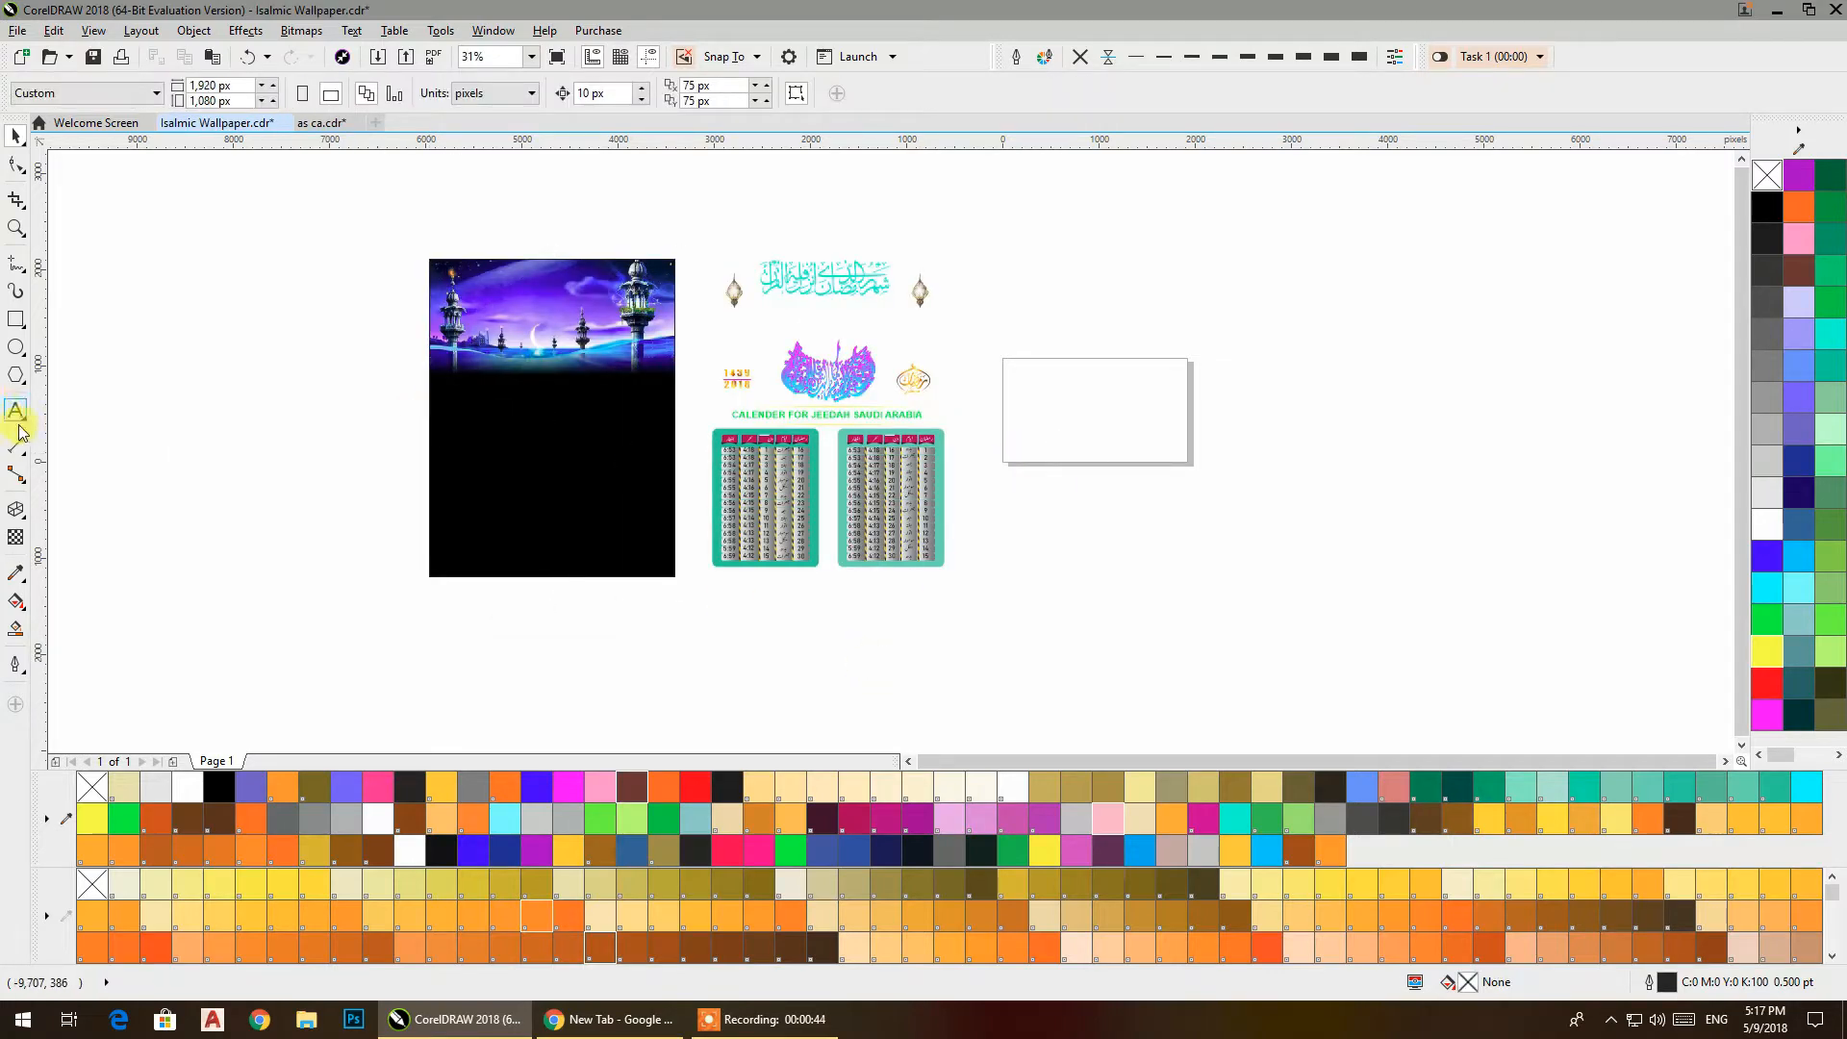
# Create a rectangle the size of the page and fill it with black
pyautogui.doubleClick(17, 319)
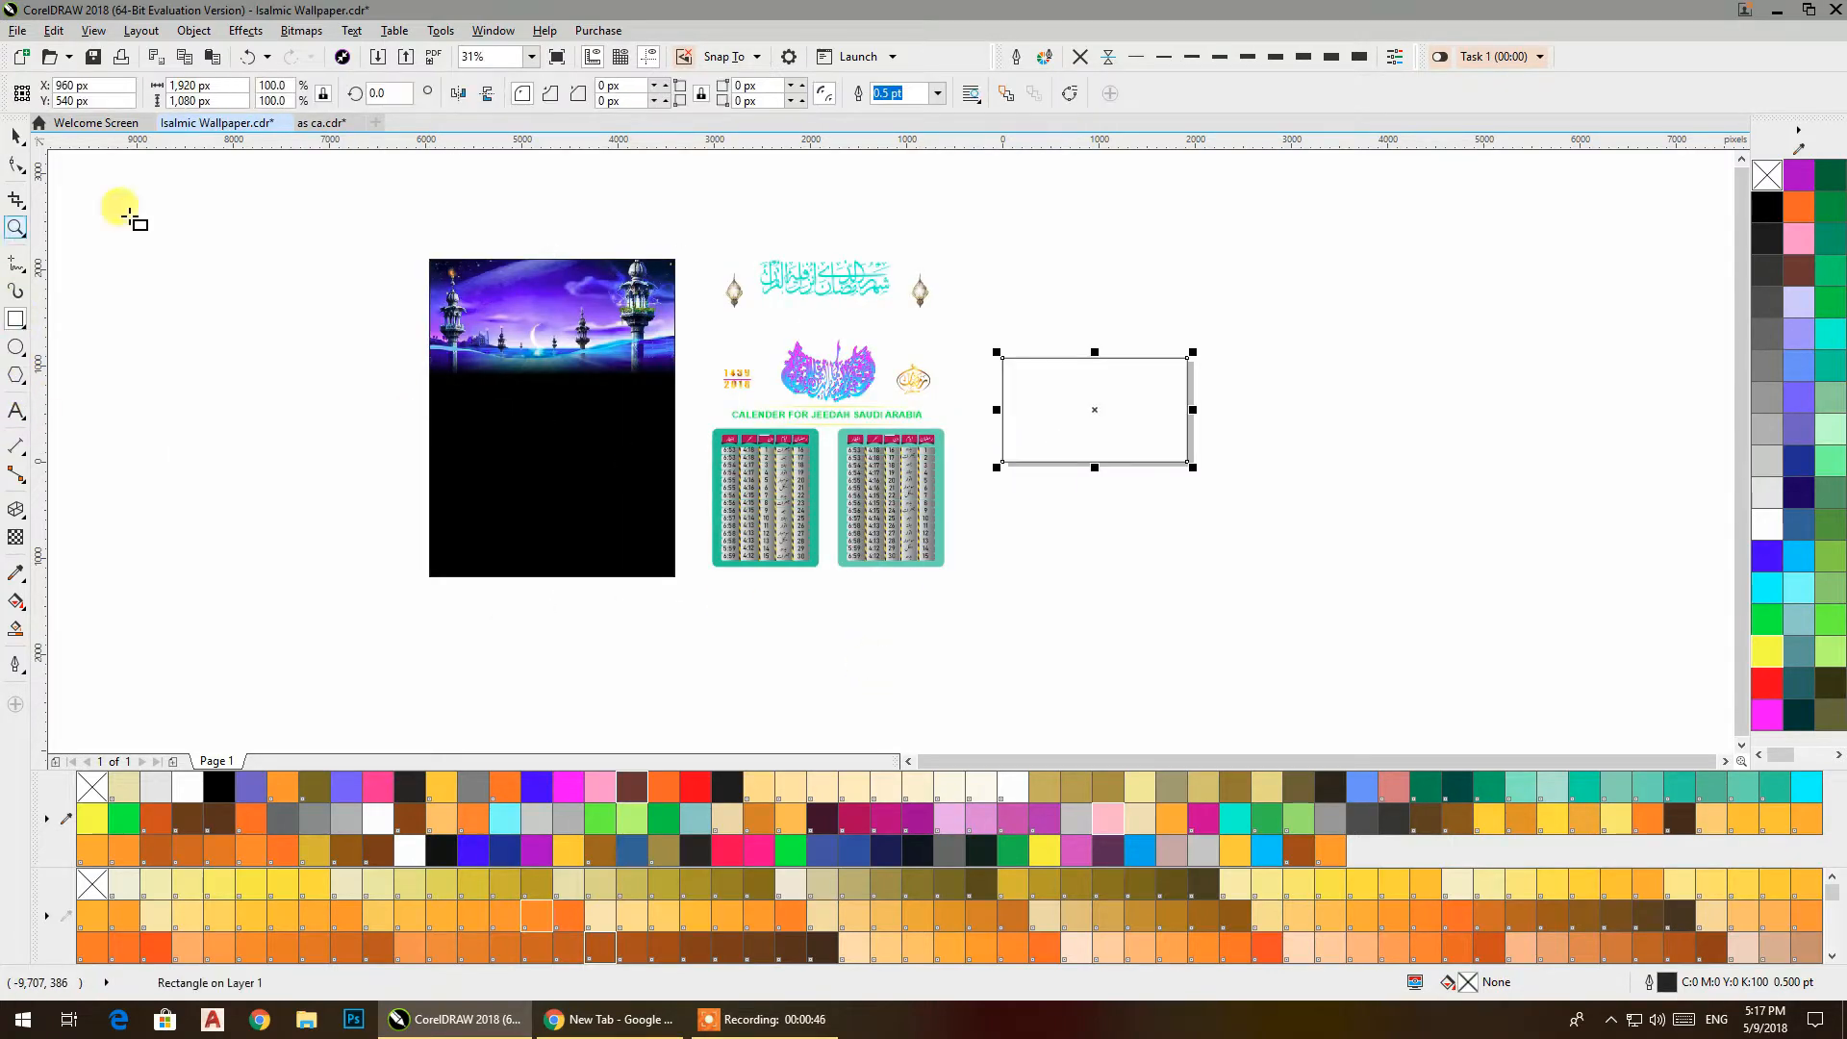
pyautogui.click(1766, 206)
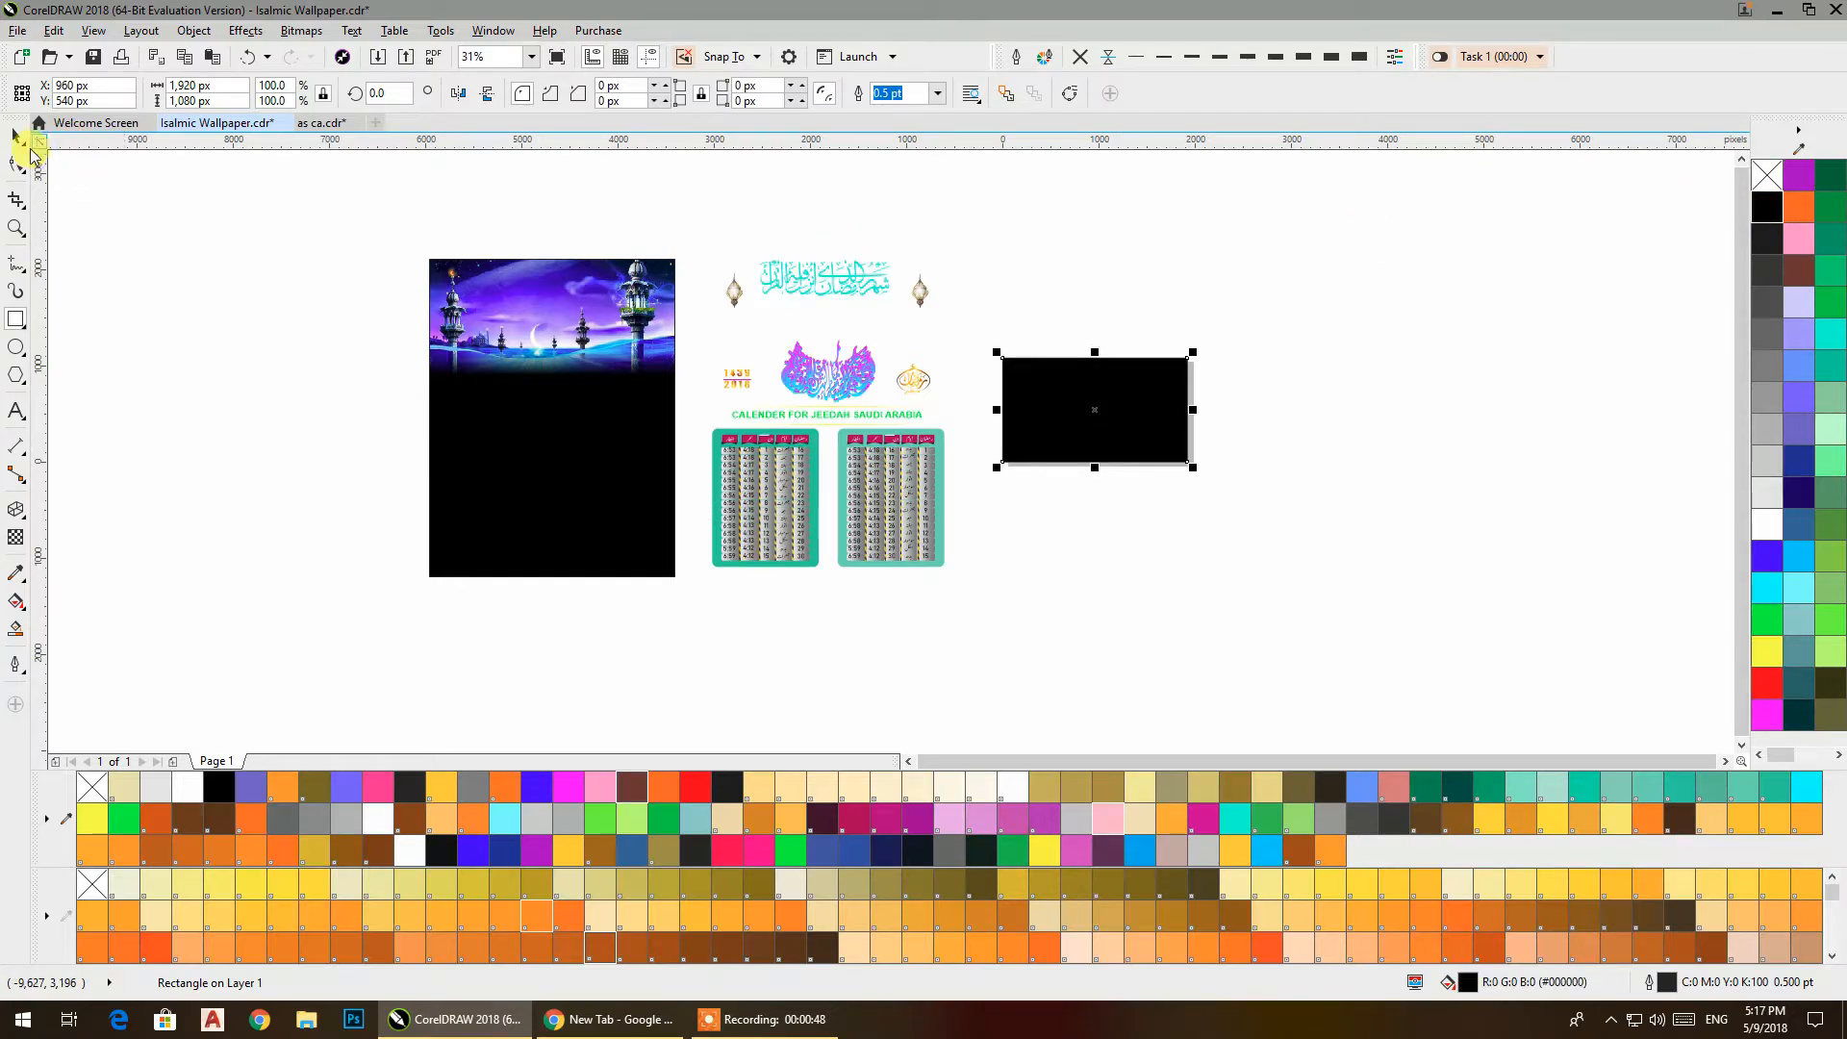
pyautogui.click(17, 142)
# Move the two timetable tables directly below the black rectangle and ungroup them
pyautogui.moveTo(939, 510); pyautogui.dragTo(1190, 568)
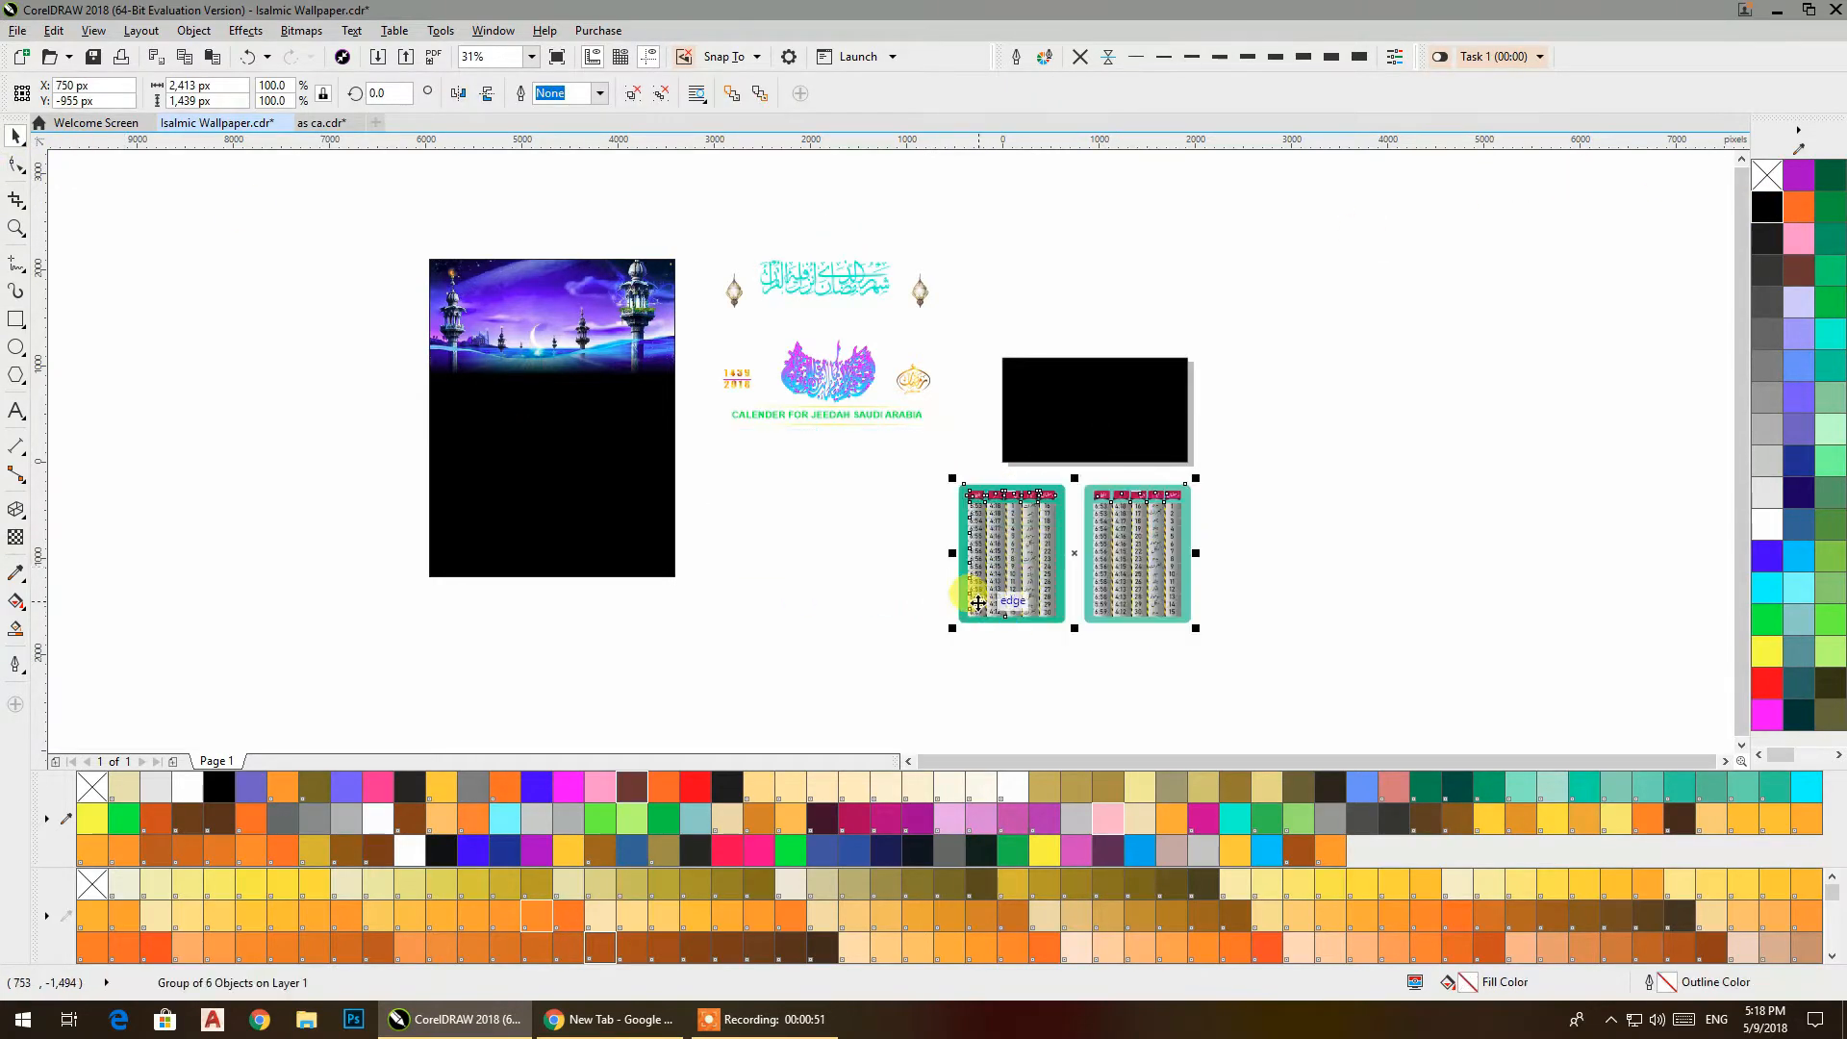
pyautogui.click(910, 596)
pyautogui.click(1095, 612)
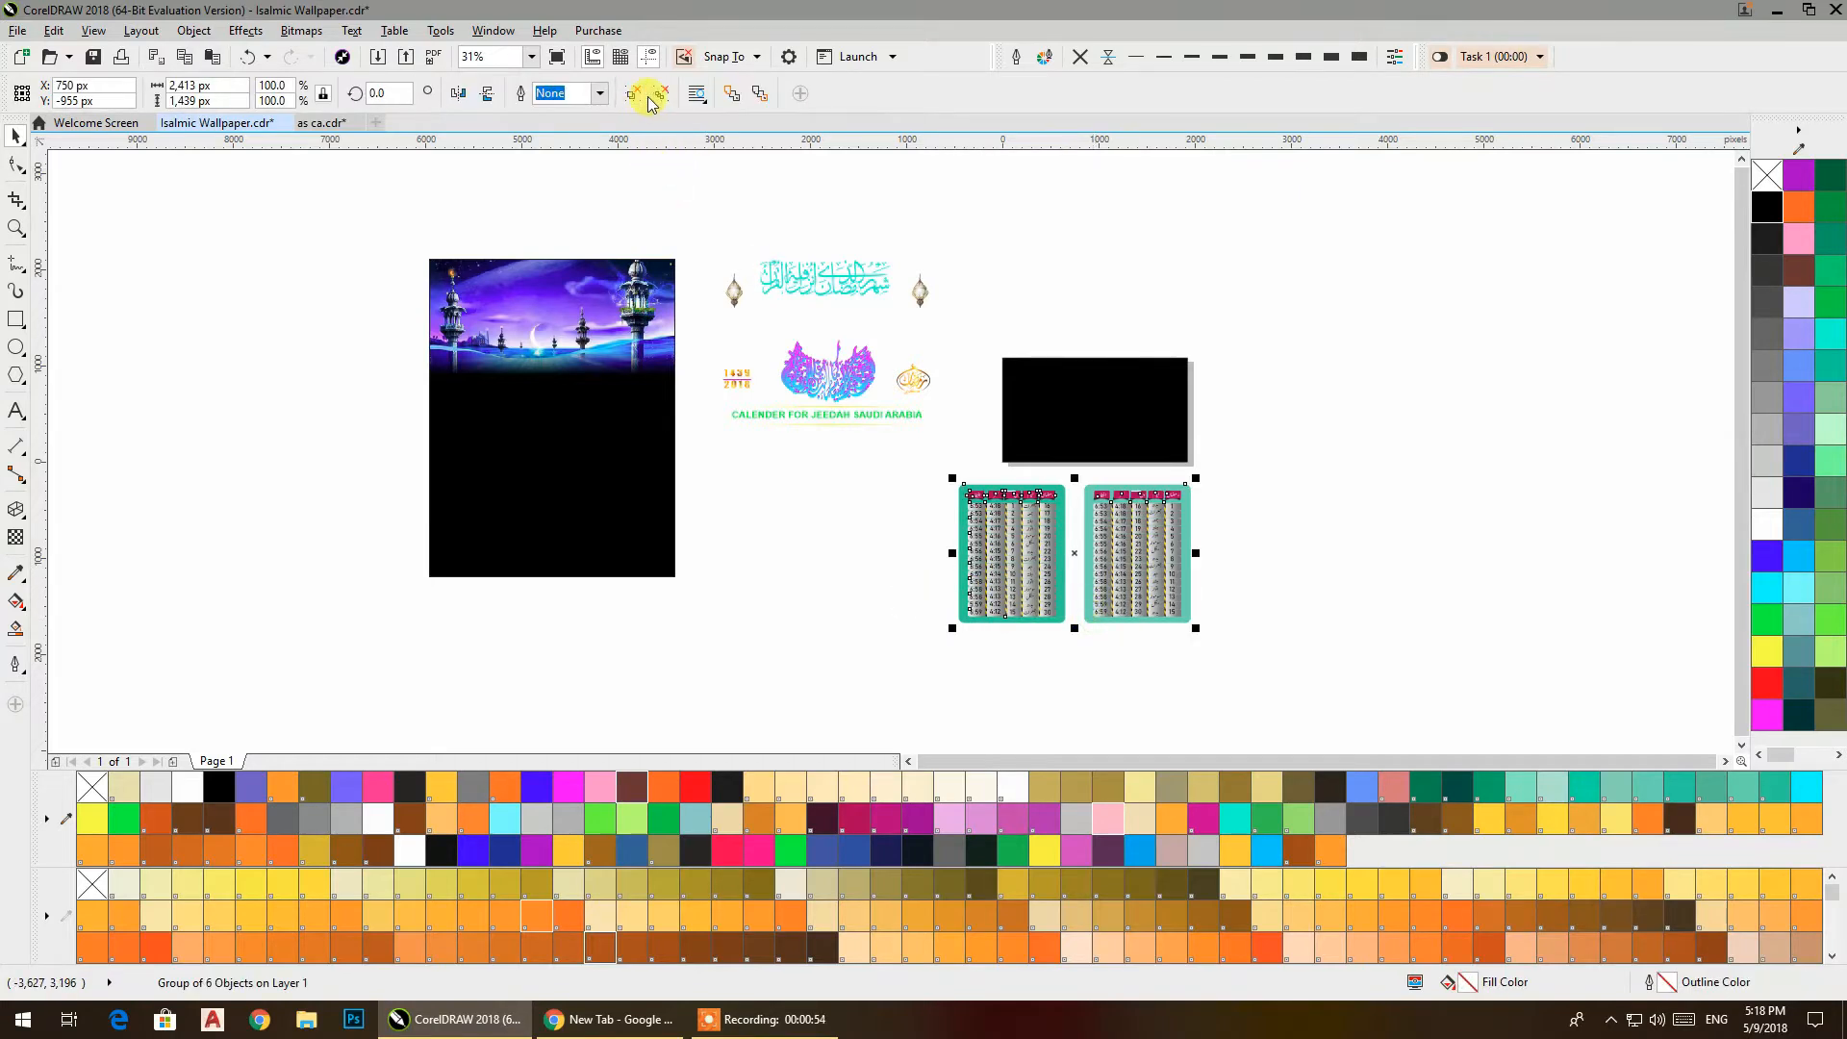
pyautogui.click(1210, 556)
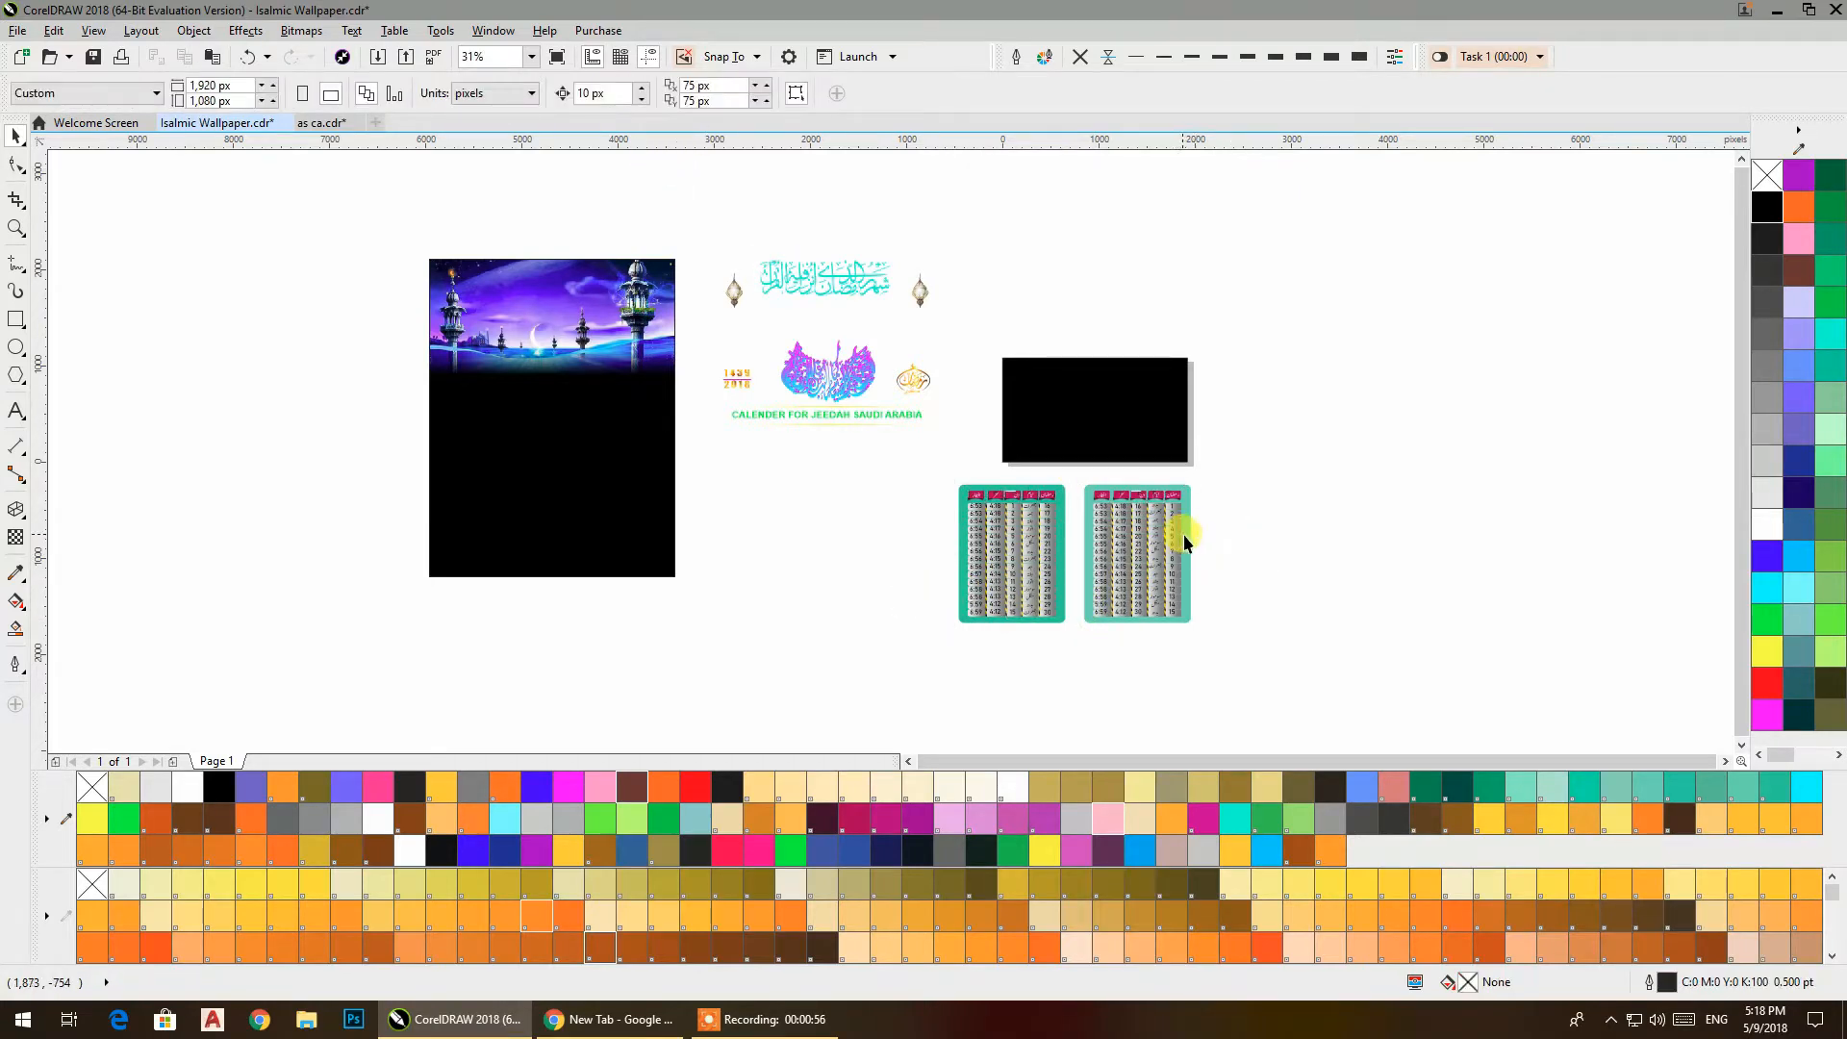
# Ungroup each timetable table and delete the teal rounded panel behind it
pyautogui.click(1184, 536)
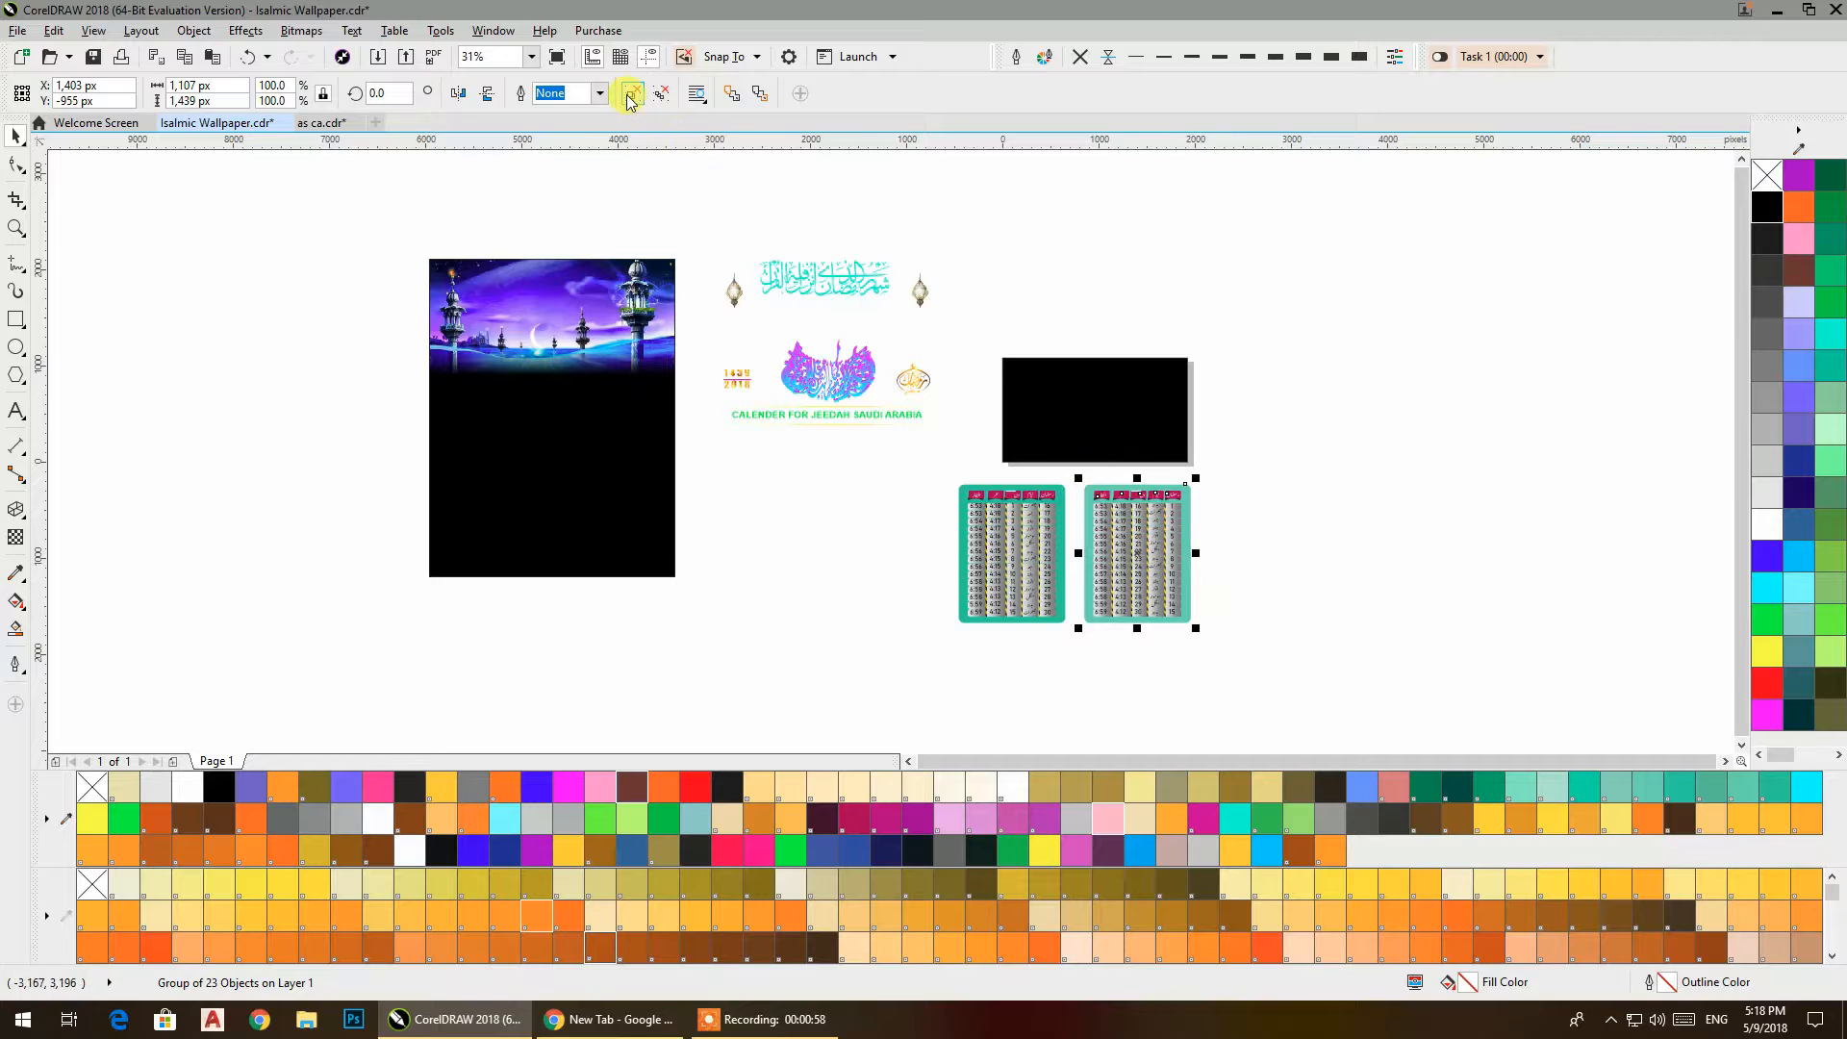
pyautogui.click(1410, 468)
pyautogui.click(1185, 514)
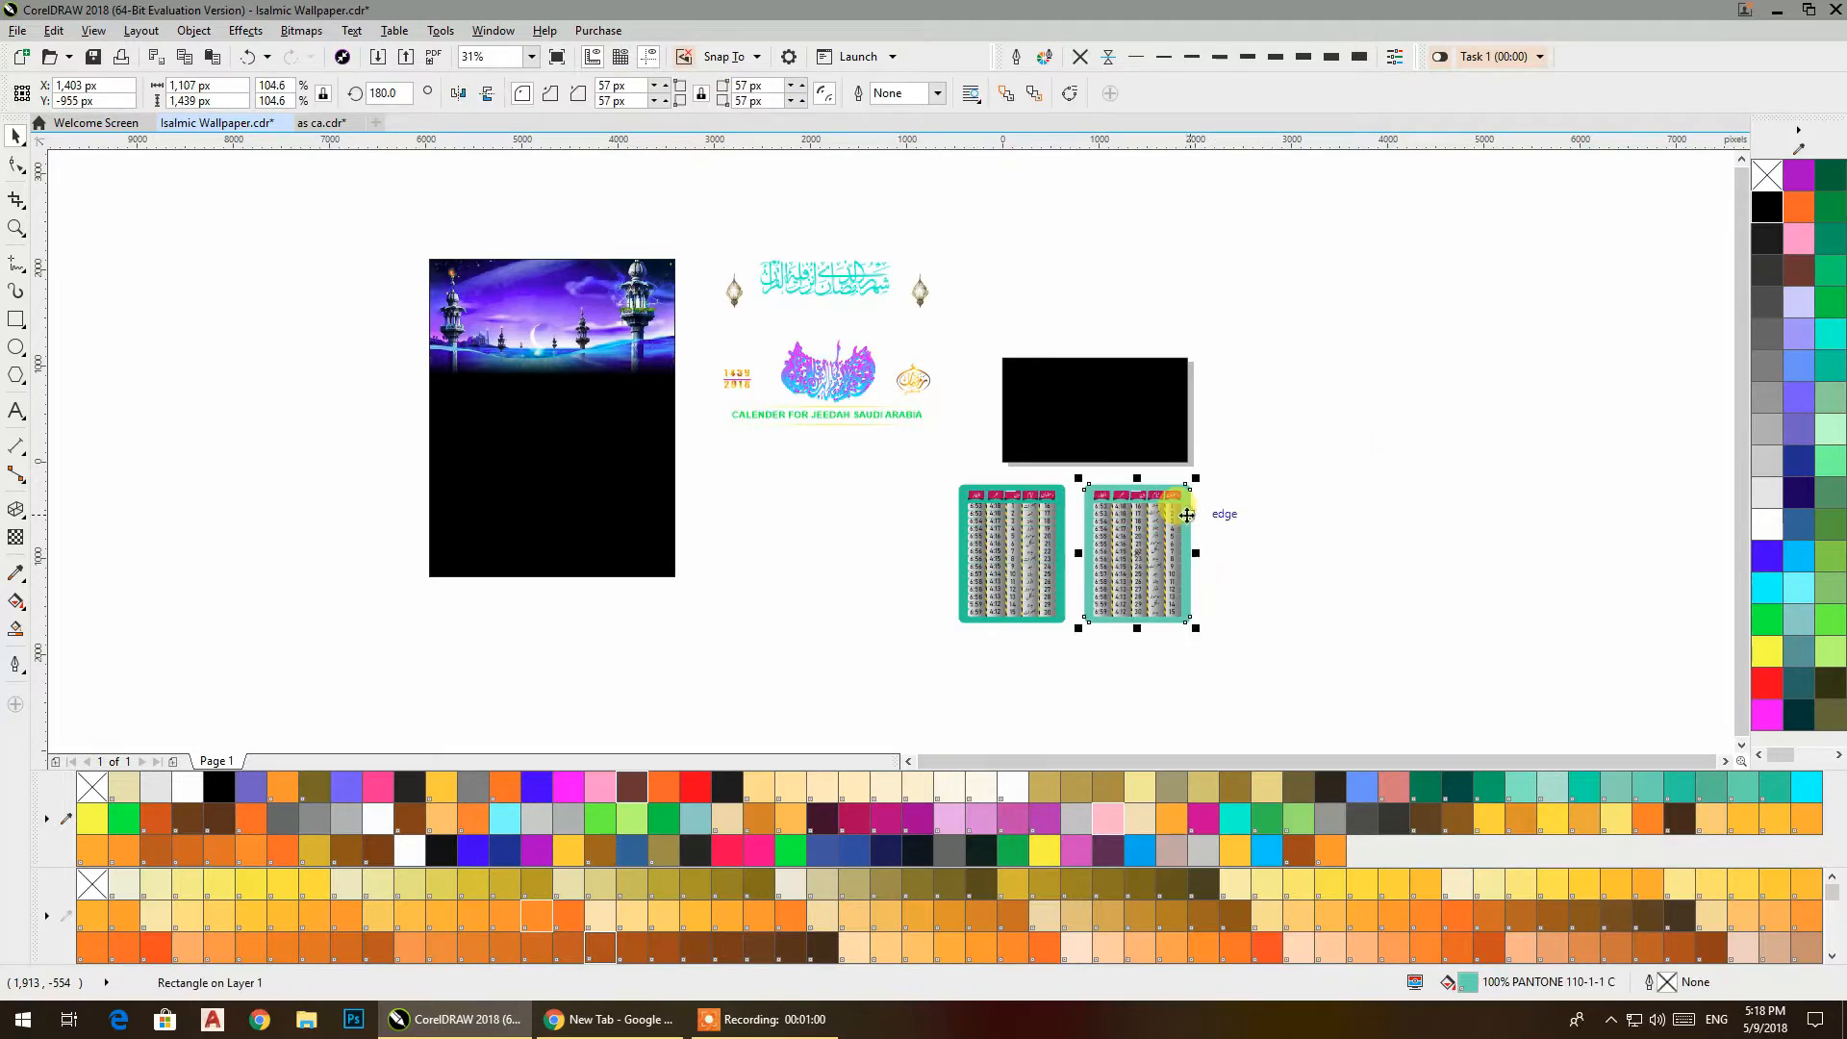
pyautogui.moveTo(1155, 575); pyautogui.dragTo(1030, 577)
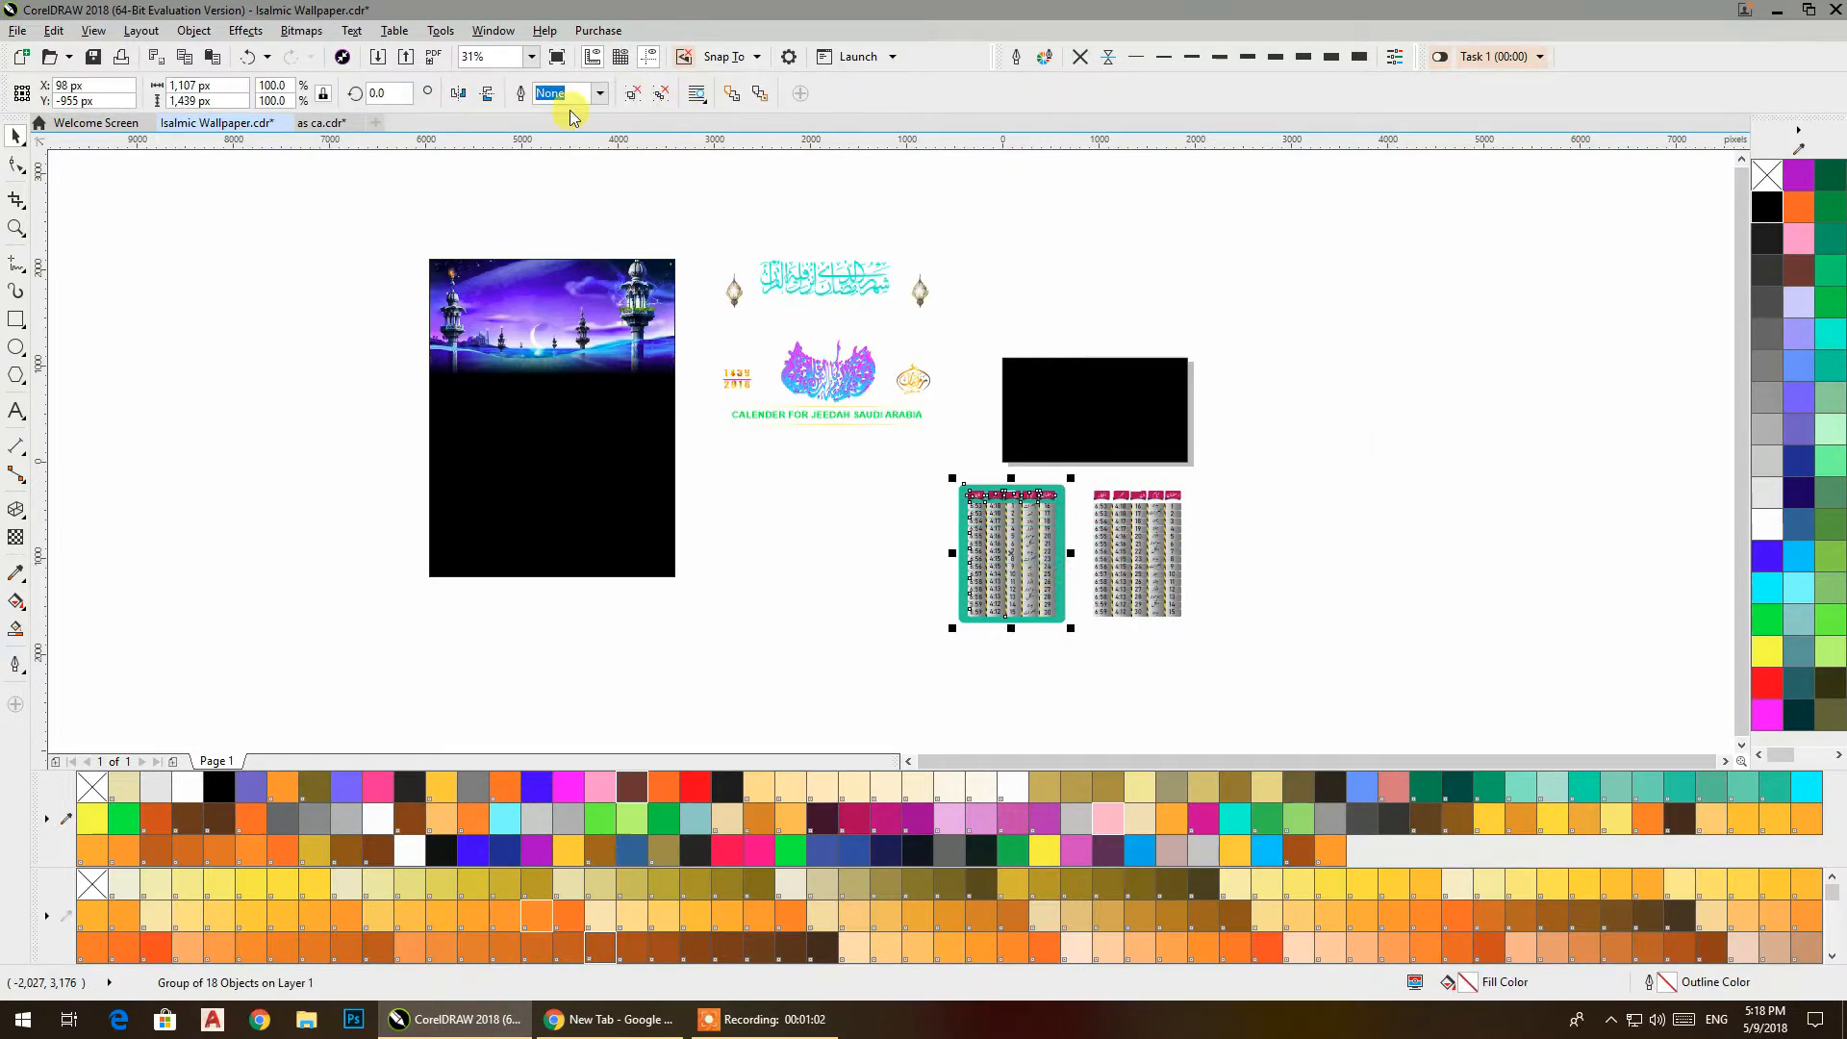
pyautogui.click(880, 576)
pyautogui.click(1058, 606)
pyautogui.press('Delete')
# Group both tables, scale them down to about 724 px wide and place them on the right half of the black rectangle
pyautogui.scroll(2, 1085, 602)
pyautogui.moveTo(1400, 703); pyautogui.dragTo(745, 342)
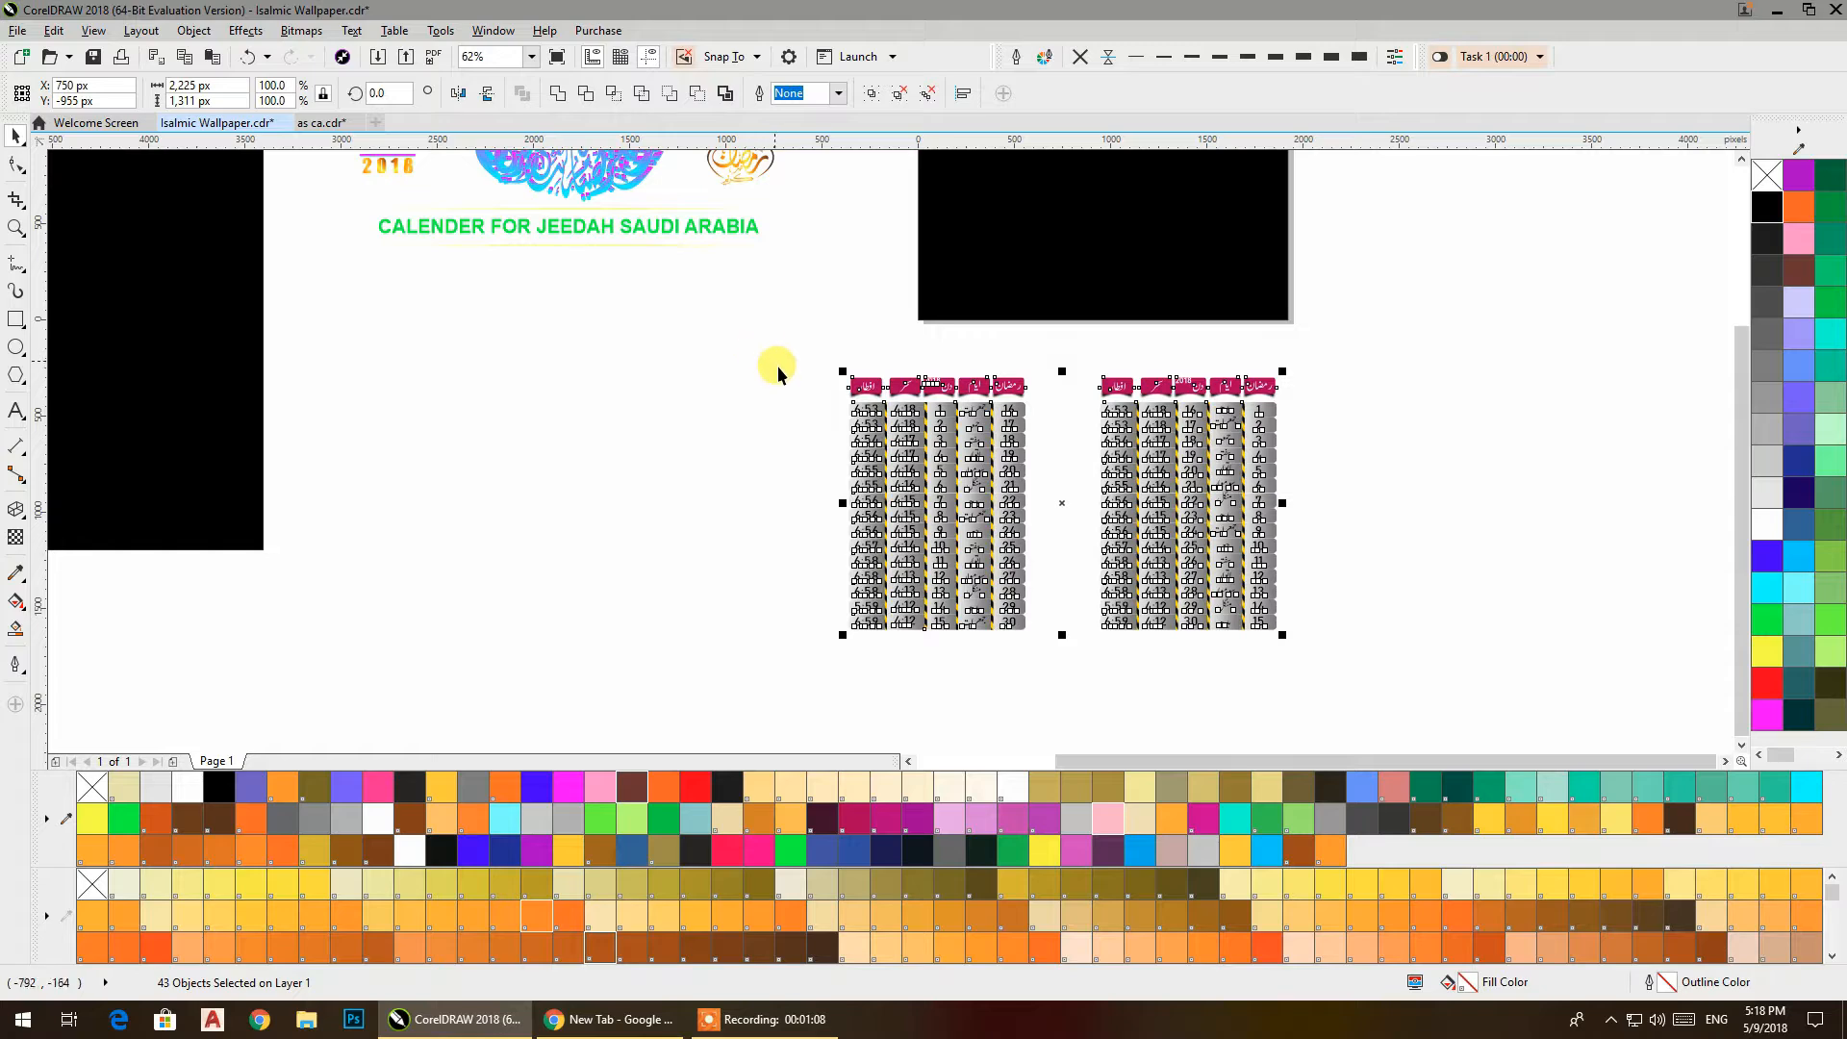
pyautogui.hotkey('ctrl', 'g')
pyautogui.moveTo(1282, 636); pyautogui.dragTo(1248, 260)
pyautogui.scroll(3, 1241, 240)
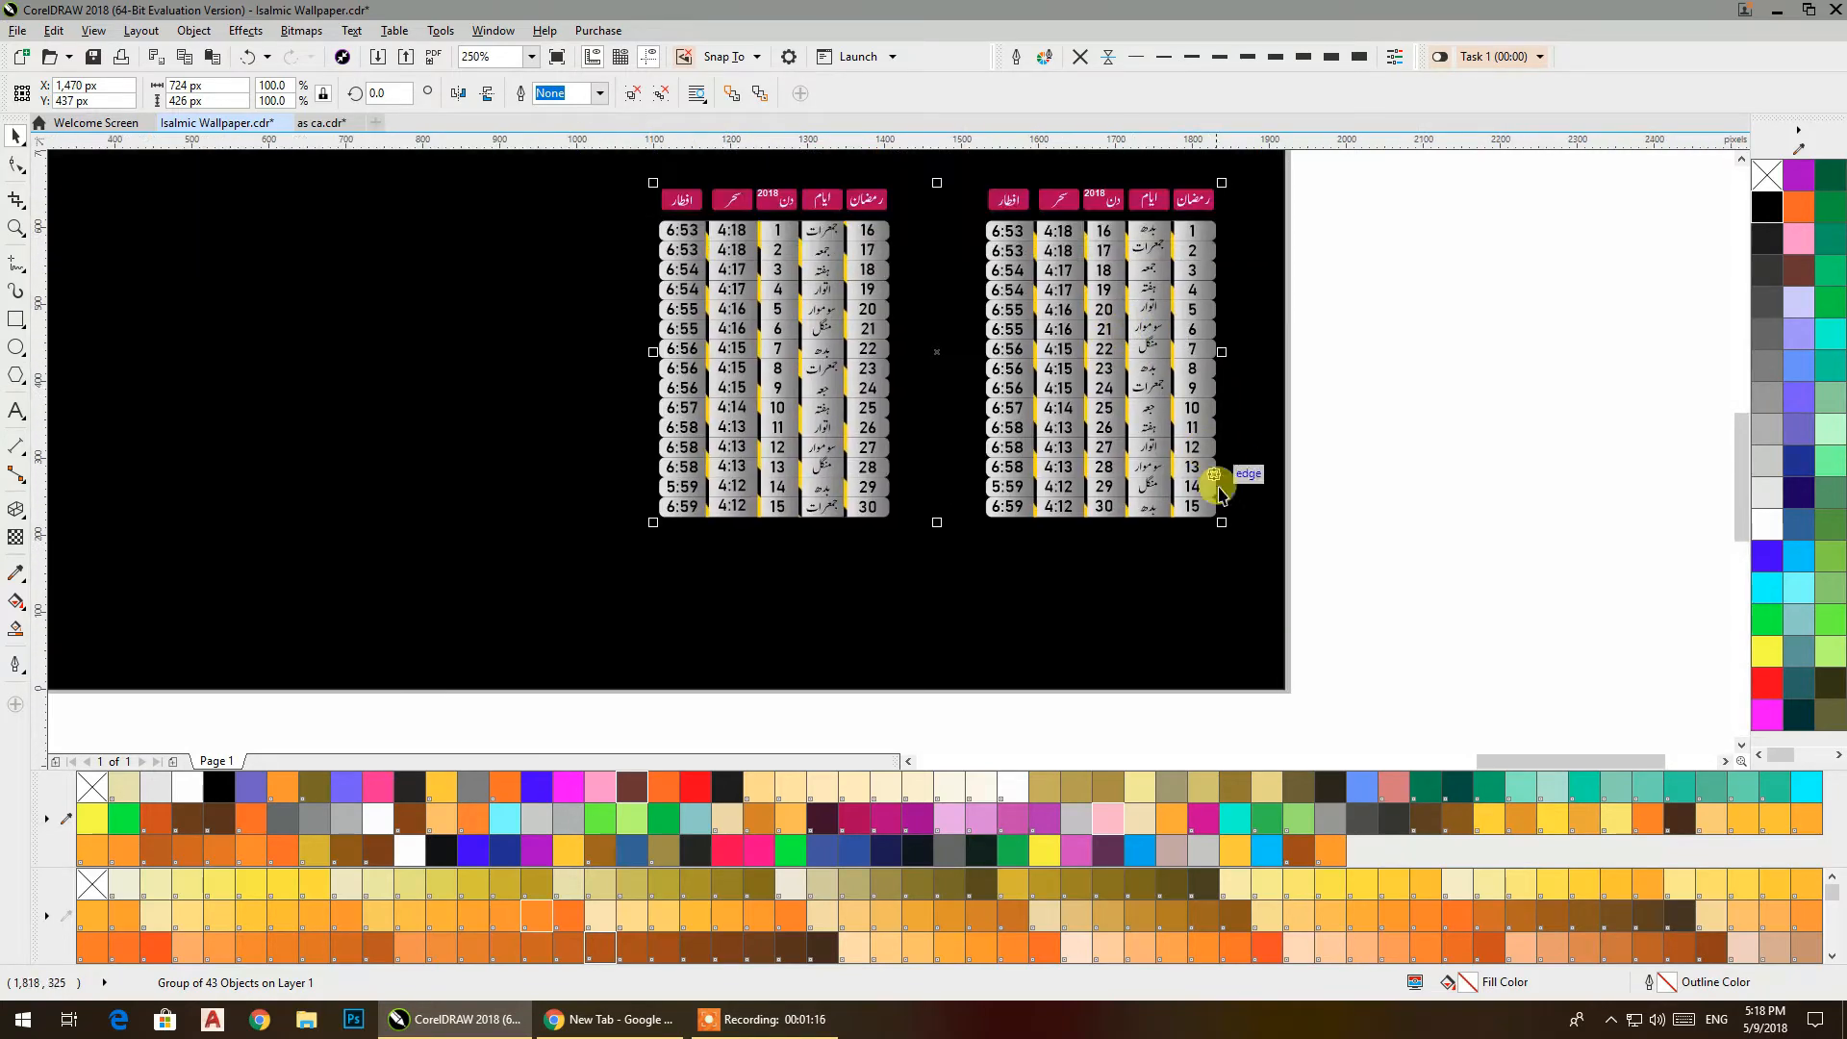
# Ungroup the two tables and nudge the right-hand table left to narrow the gap between them
pyautogui.click(632, 93)
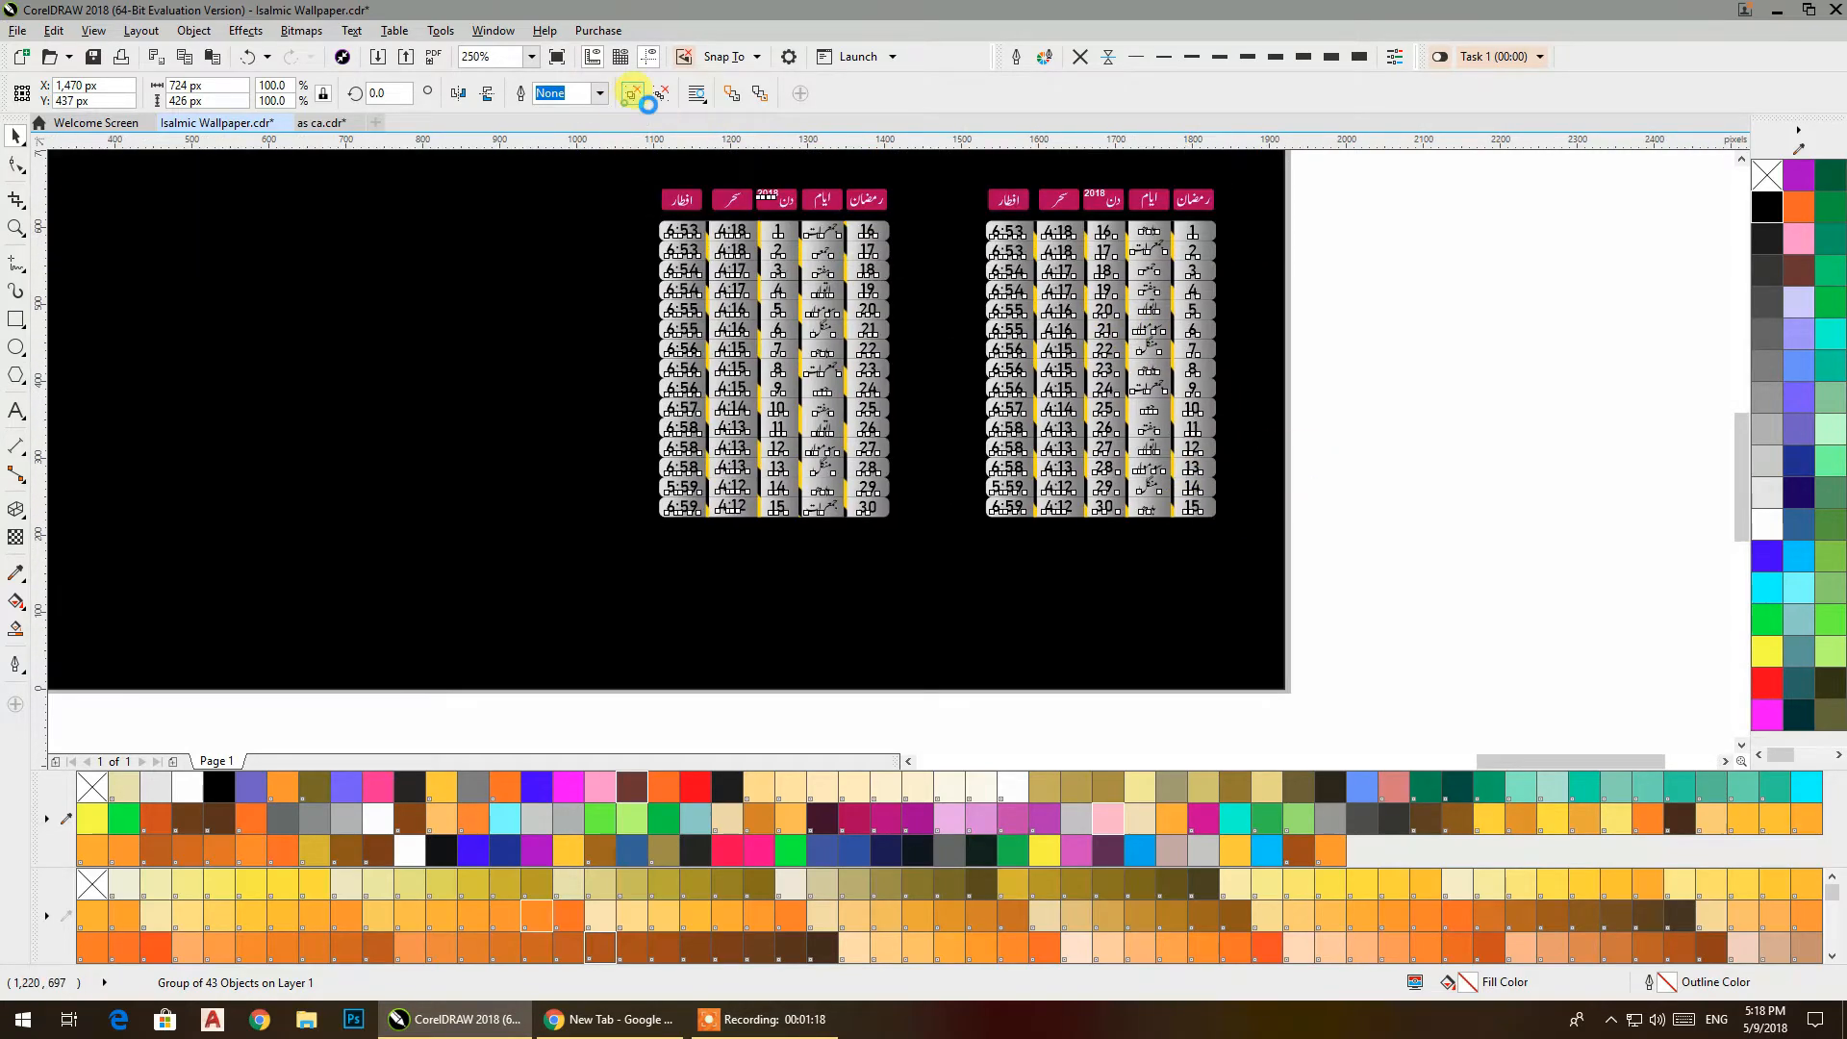
pyautogui.click(1296, 296)
pyautogui.moveTo(1341, 164); pyautogui.dragTo(943, 565)
pyautogui.press('Left')
pyautogui.press('Left')
pyautogui.press('Left')
pyautogui.press('Left')
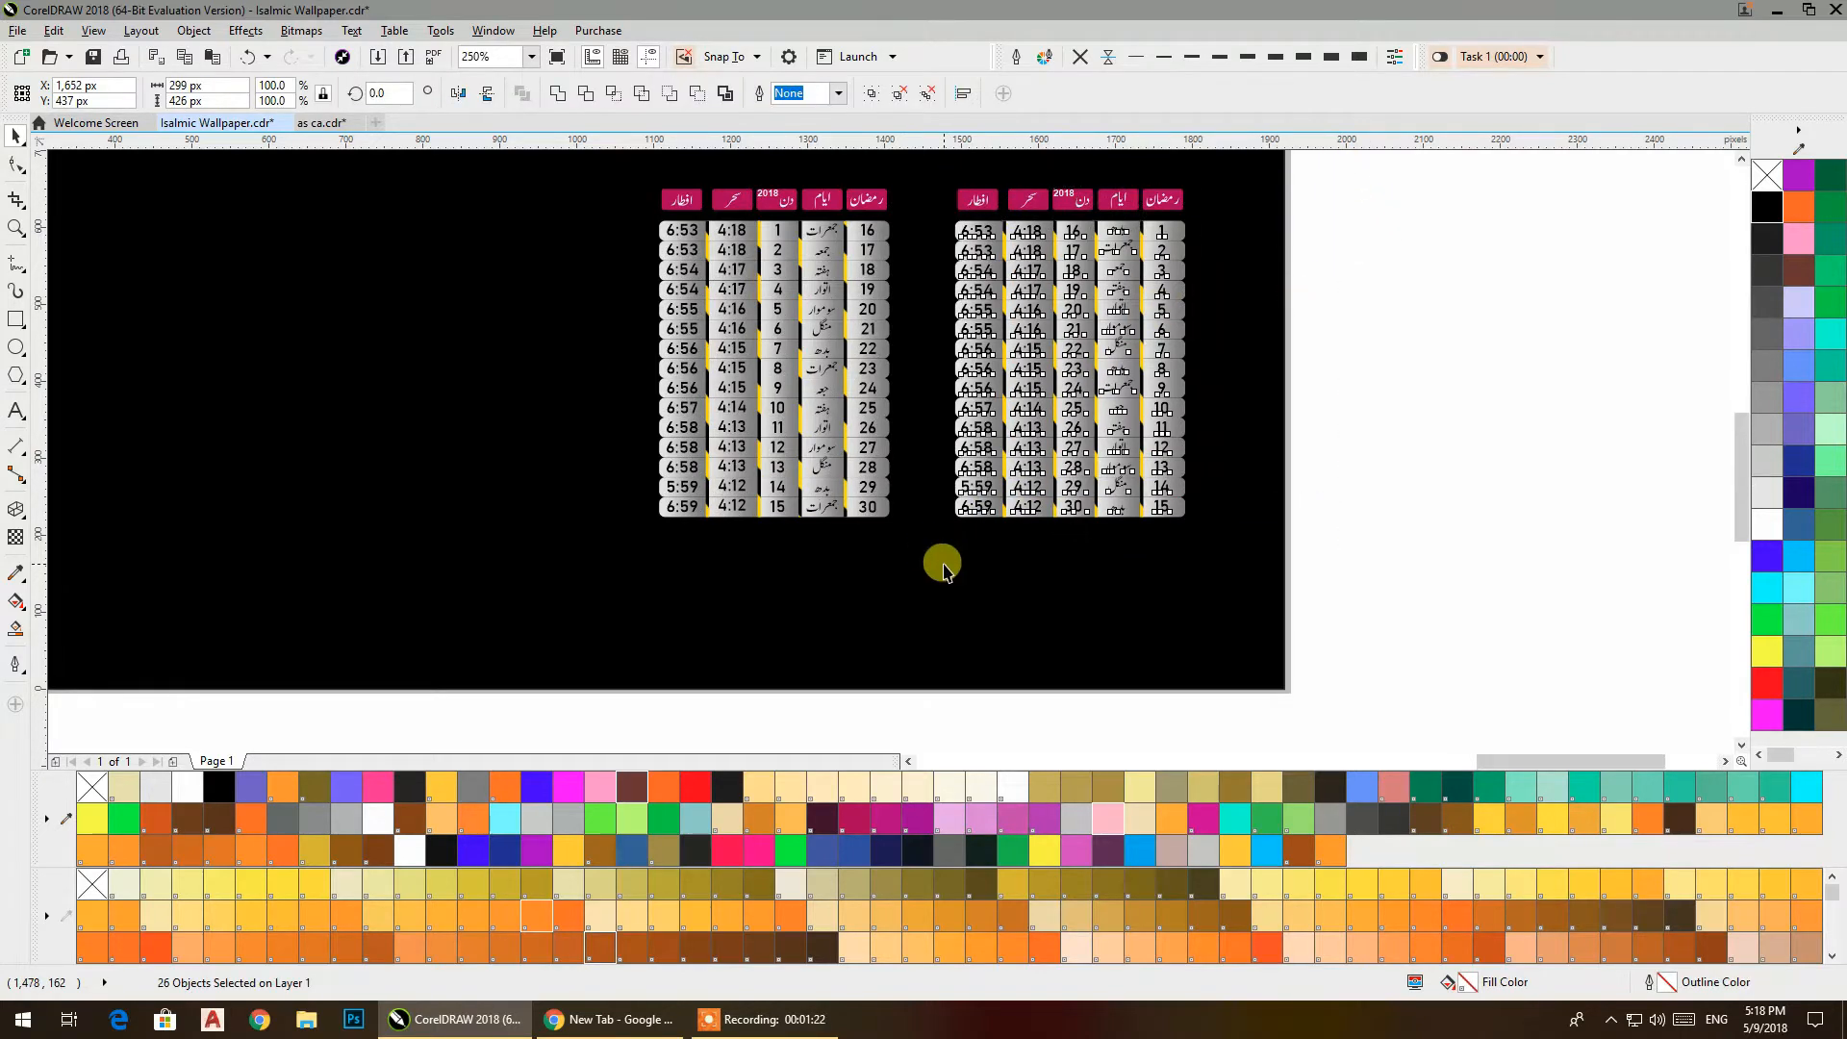
pyautogui.click(1450, 505)
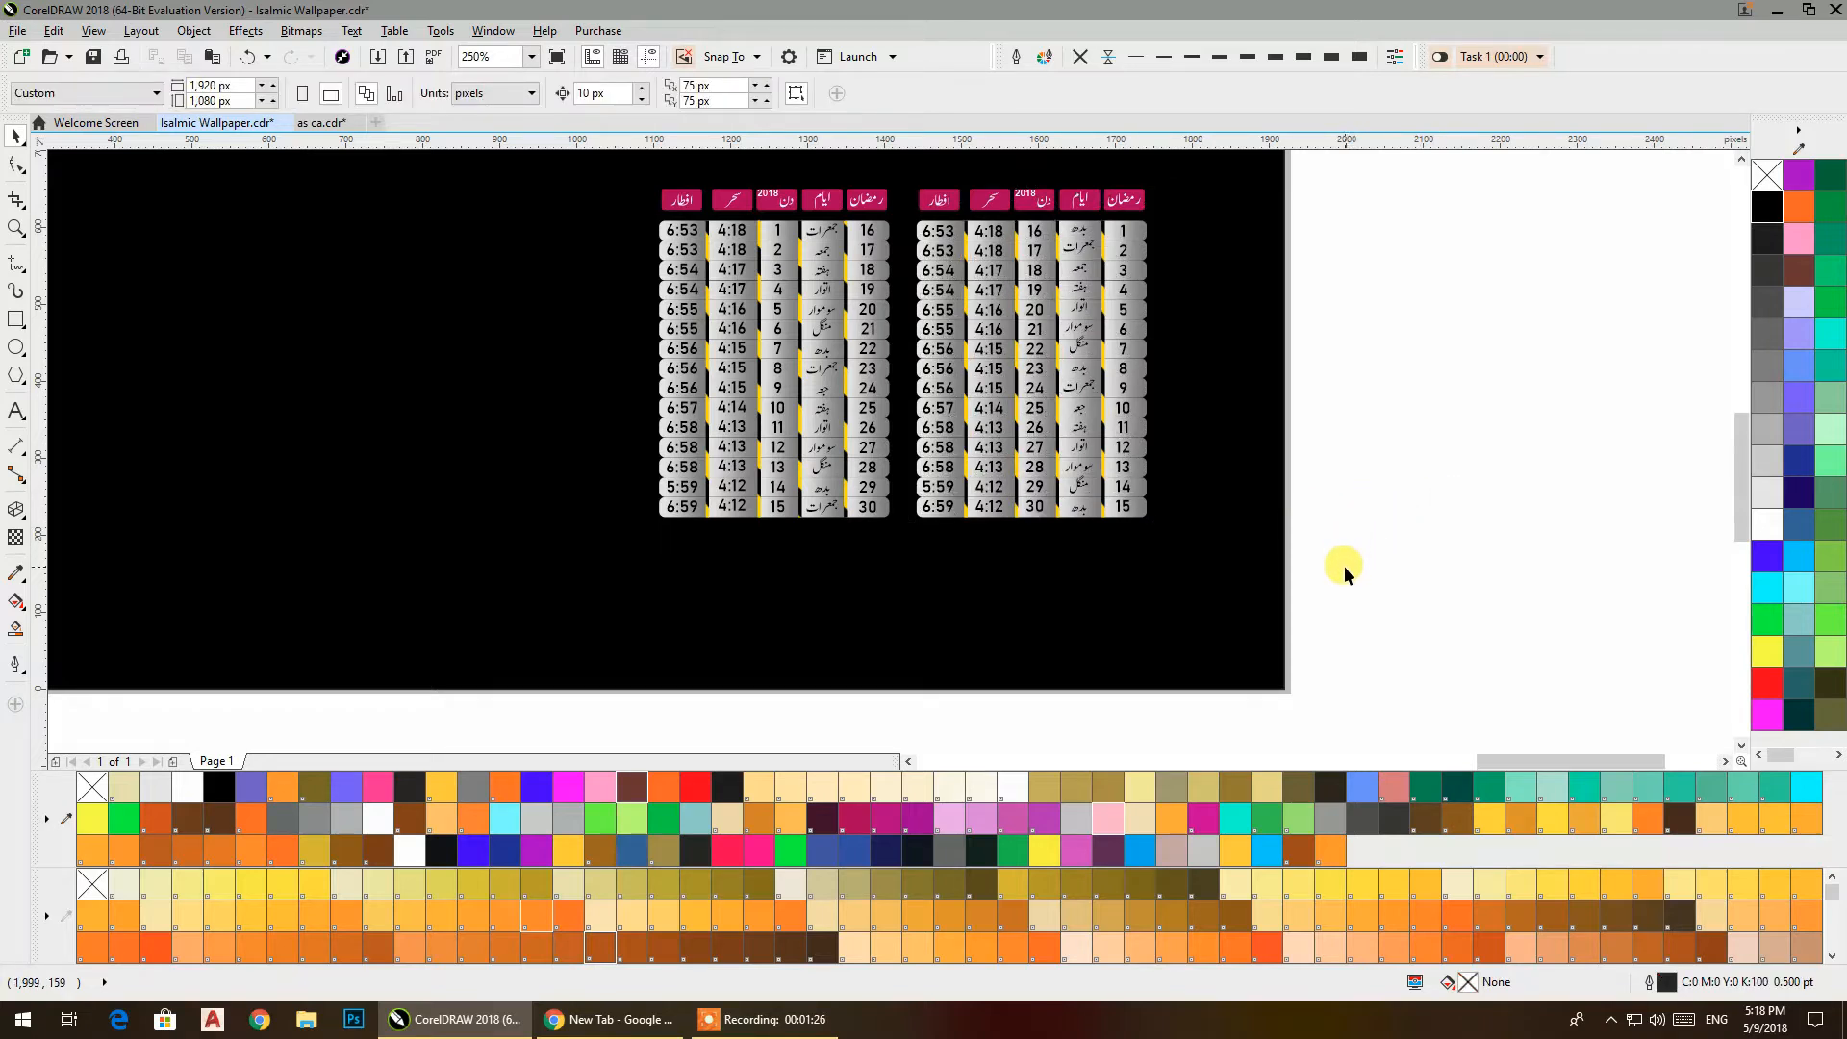
# Shrink both tables together and place them near the lower-right corner of the black rectangle
pyautogui.moveTo(1319, 555); pyautogui.dragTo(1395, 608)
pyautogui.moveTo(1446, 666); pyautogui.dragTo(827, 332)
pyautogui.moveTo(957, 413); pyautogui.dragTo(1018, 507)
pyautogui.click(1402, 350)
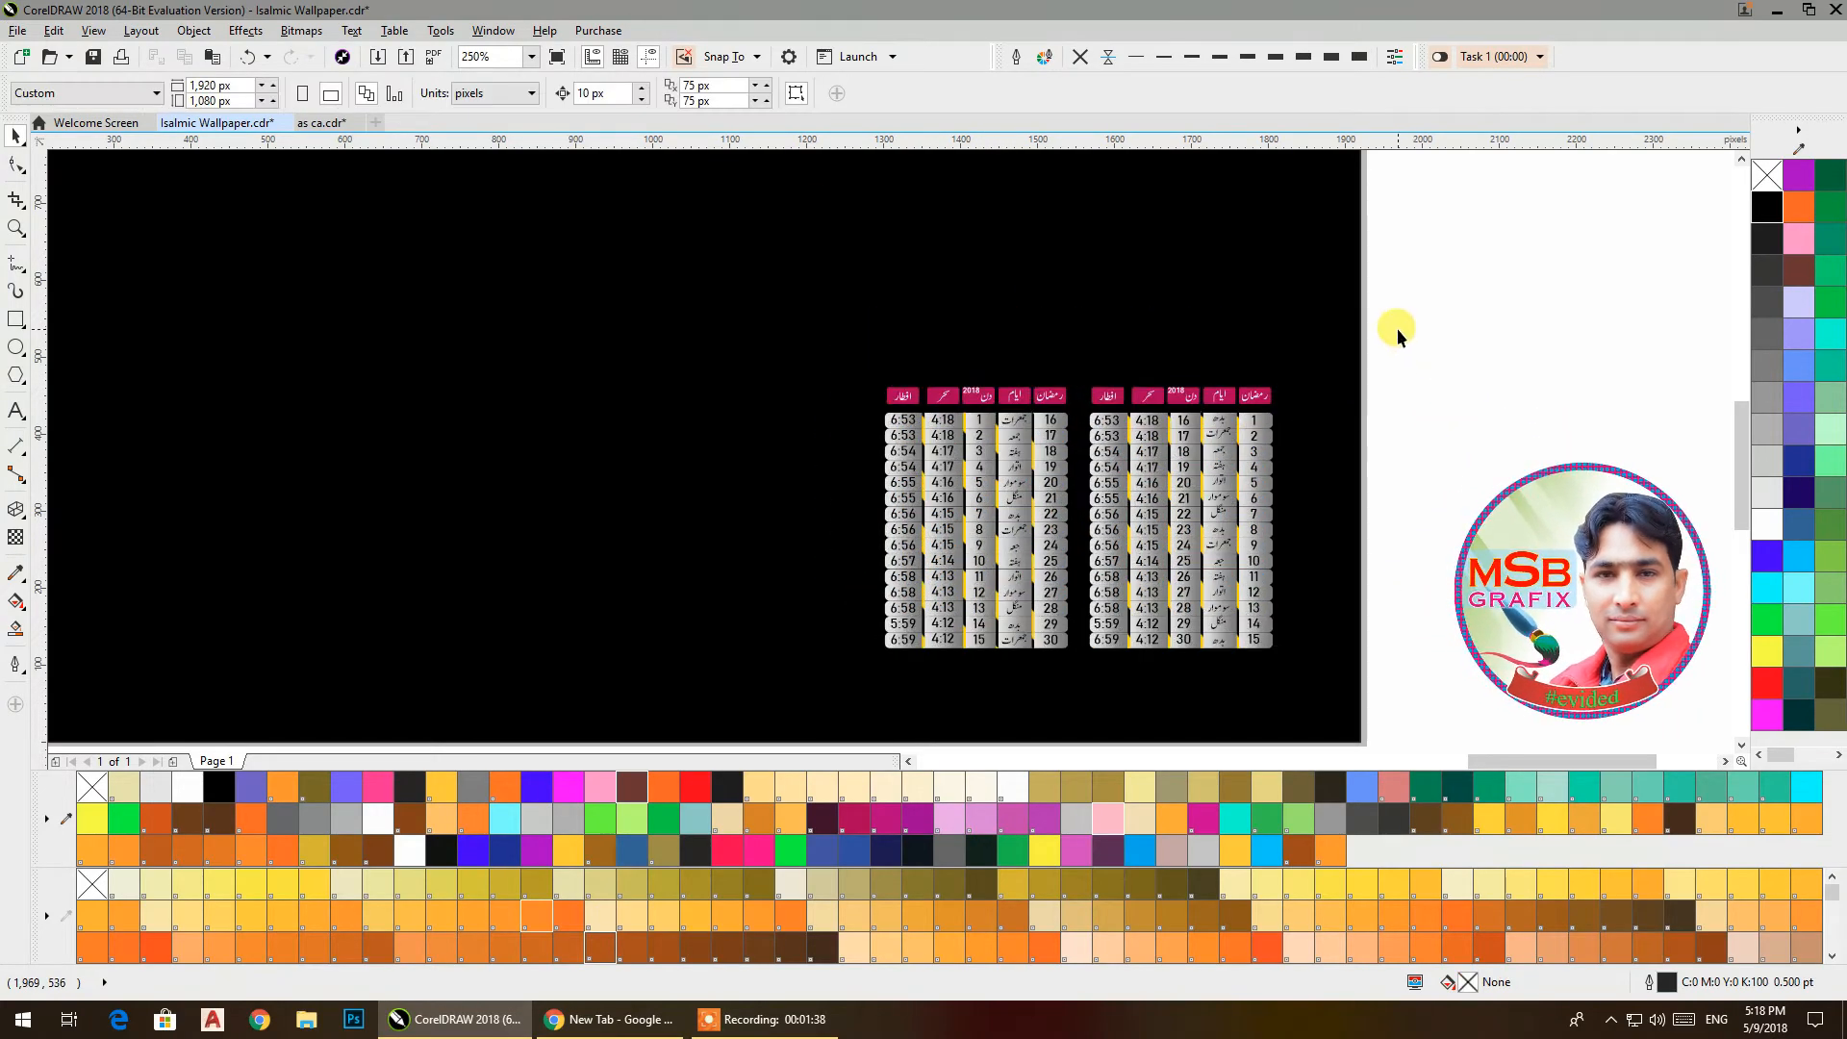
# Move the golden Ramadan emblem onto the black rectangle, scaled down and centred just above the two tables
pyautogui.scroll(-3, 1397, 327)
pyautogui.moveTo(1395, 322); pyautogui.dragTo(1421, 438)
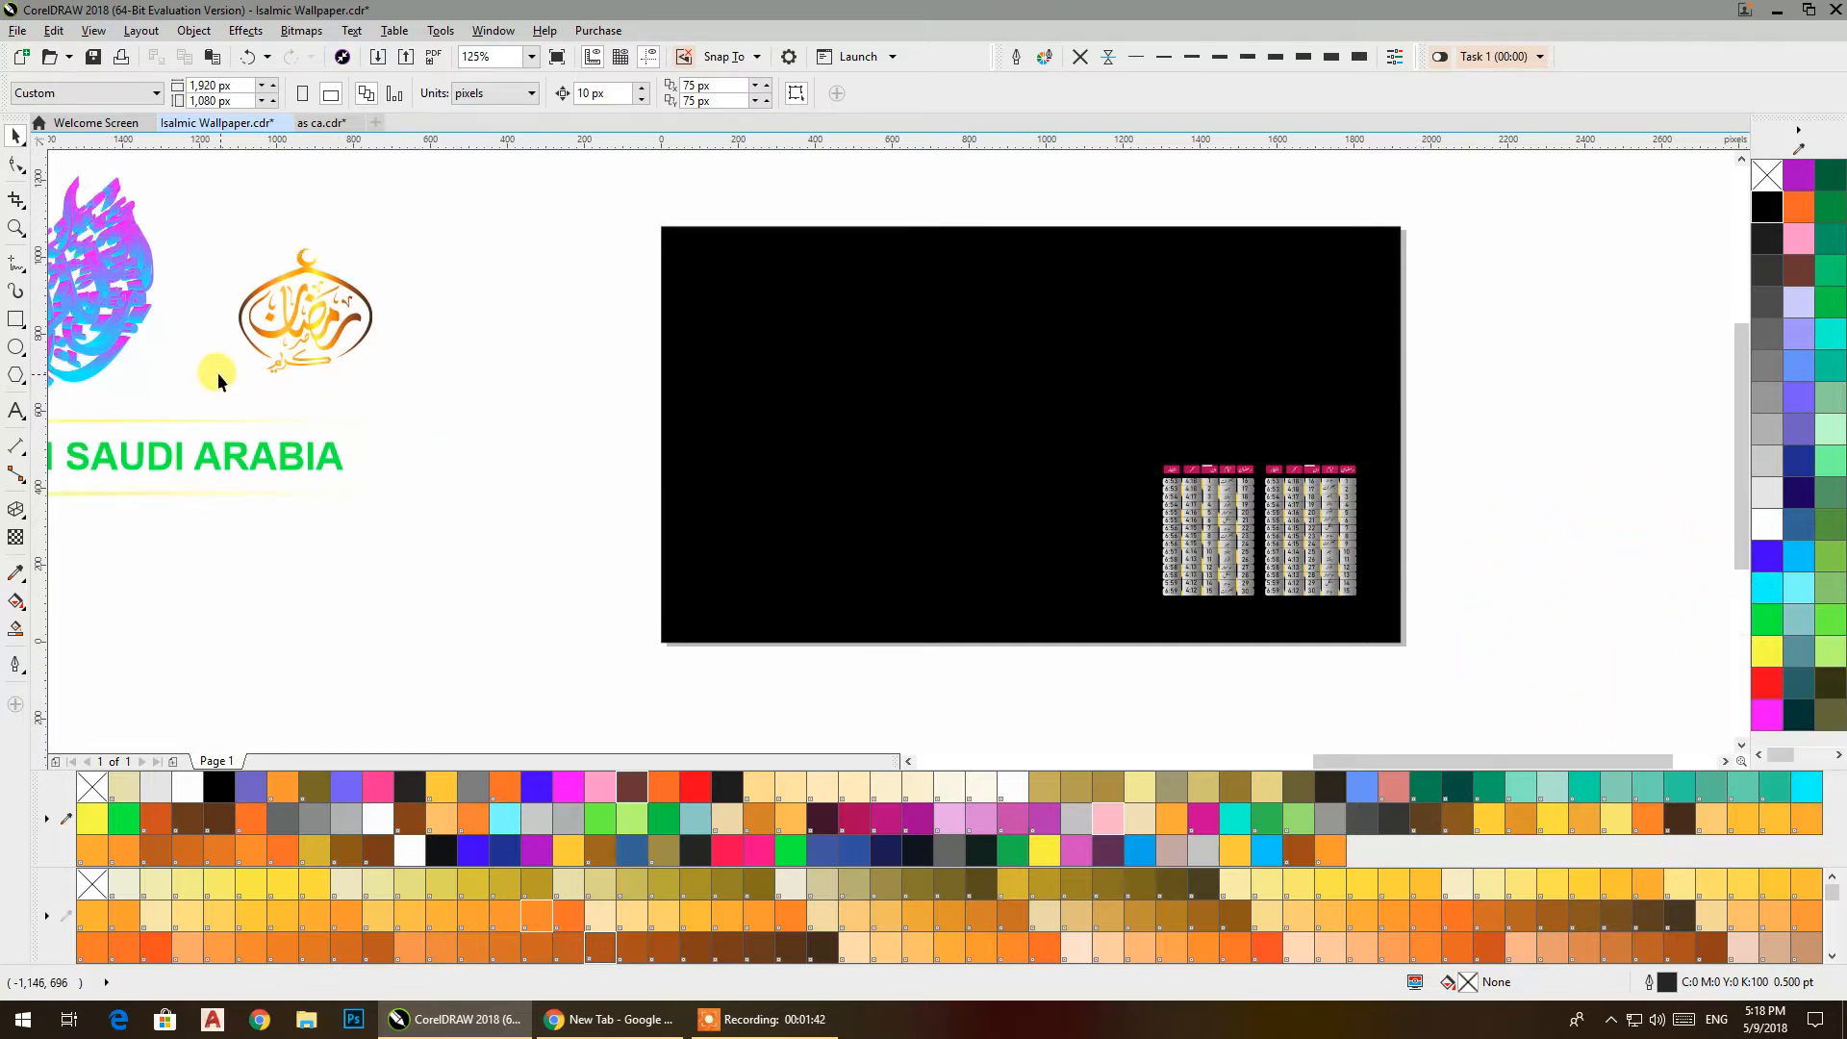
pyautogui.moveTo(301, 369); pyautogui.dragTo(1276, 444)
pyautogui.click(1526, 393)
# Move the "CALENDER FOR JEEDAH SAUDI ARABIA" text below the two tables and shrink it to about 541 px wide
pyautogui.moveTo(753, 502); pyautogui.dragTo(1180, 439)
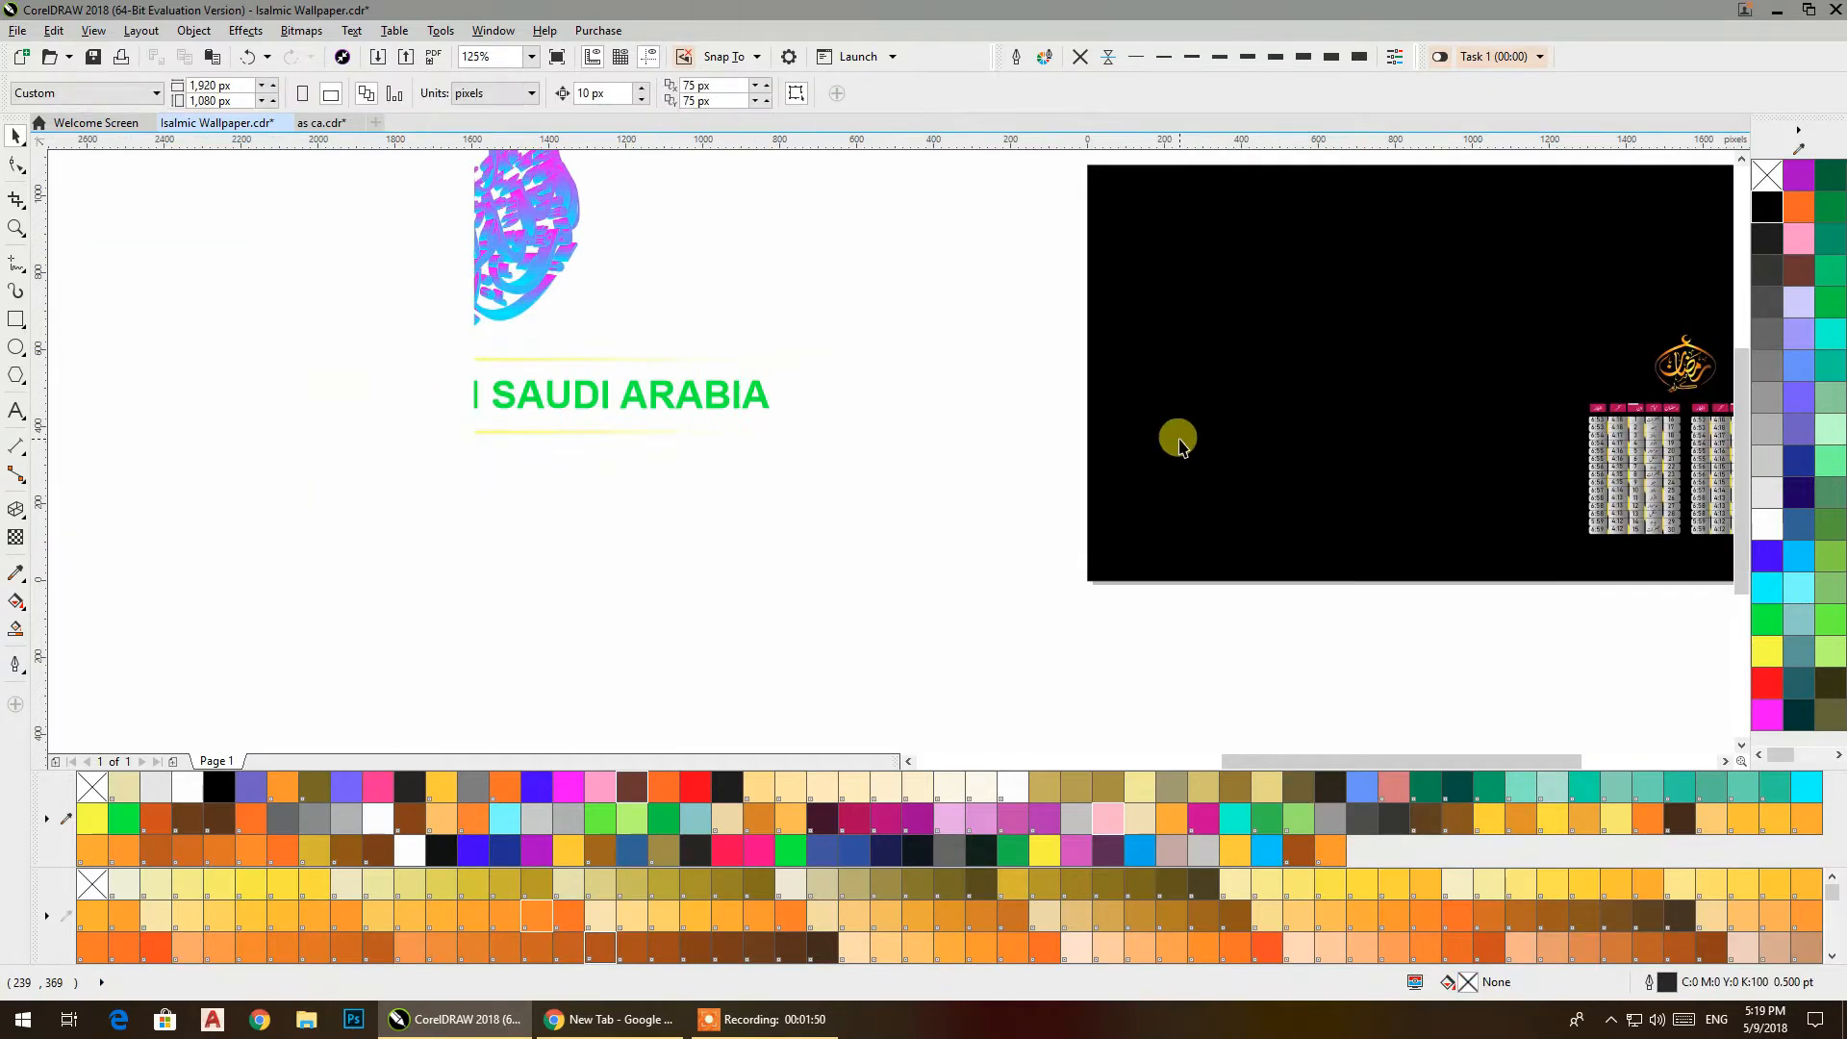
pyautogui.click(666, 401)
pyautogui.moveTo(771, 412); pyautogui.dragTo(1664, 548)
pyautogui.moveTo(1530, 608); pyautogui.dragTo(927, 636)
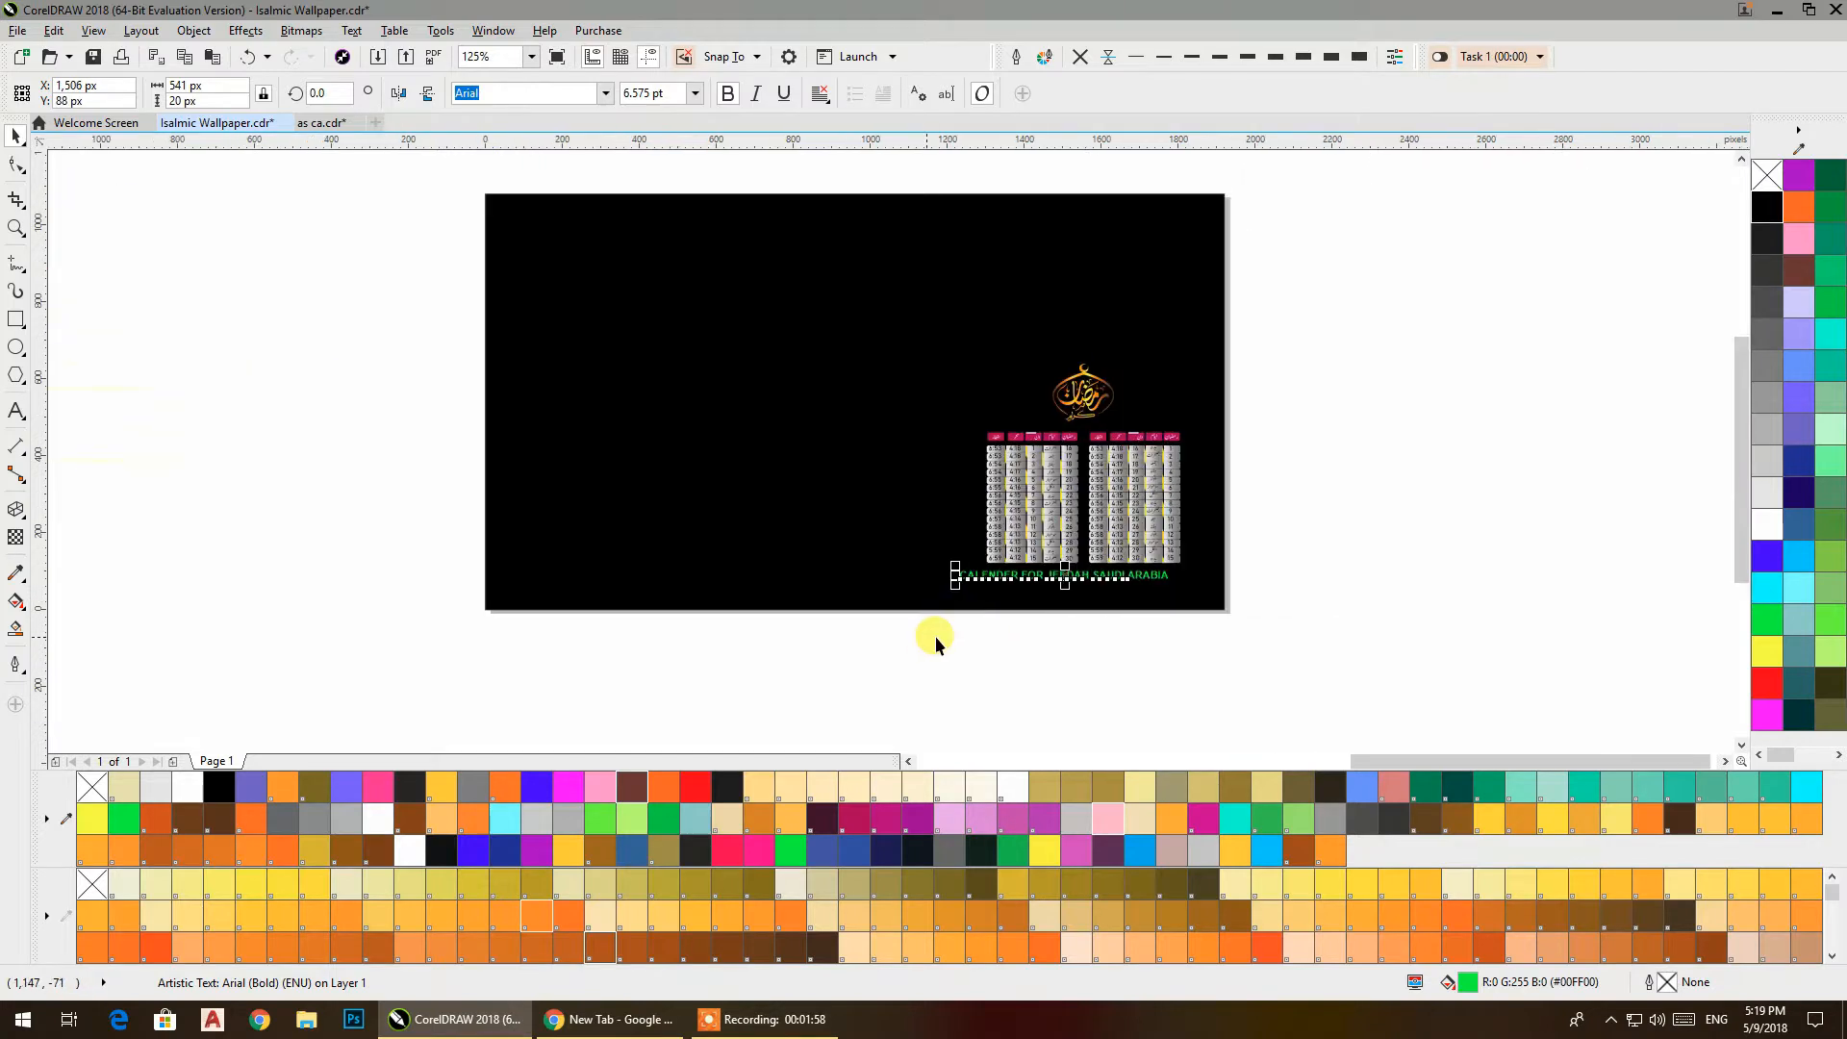
# Resize the calendar title text to about 500 px wide, aligning both its ends with the outer edges of the tables
pyautogui.scroll(2, 1102, 635)
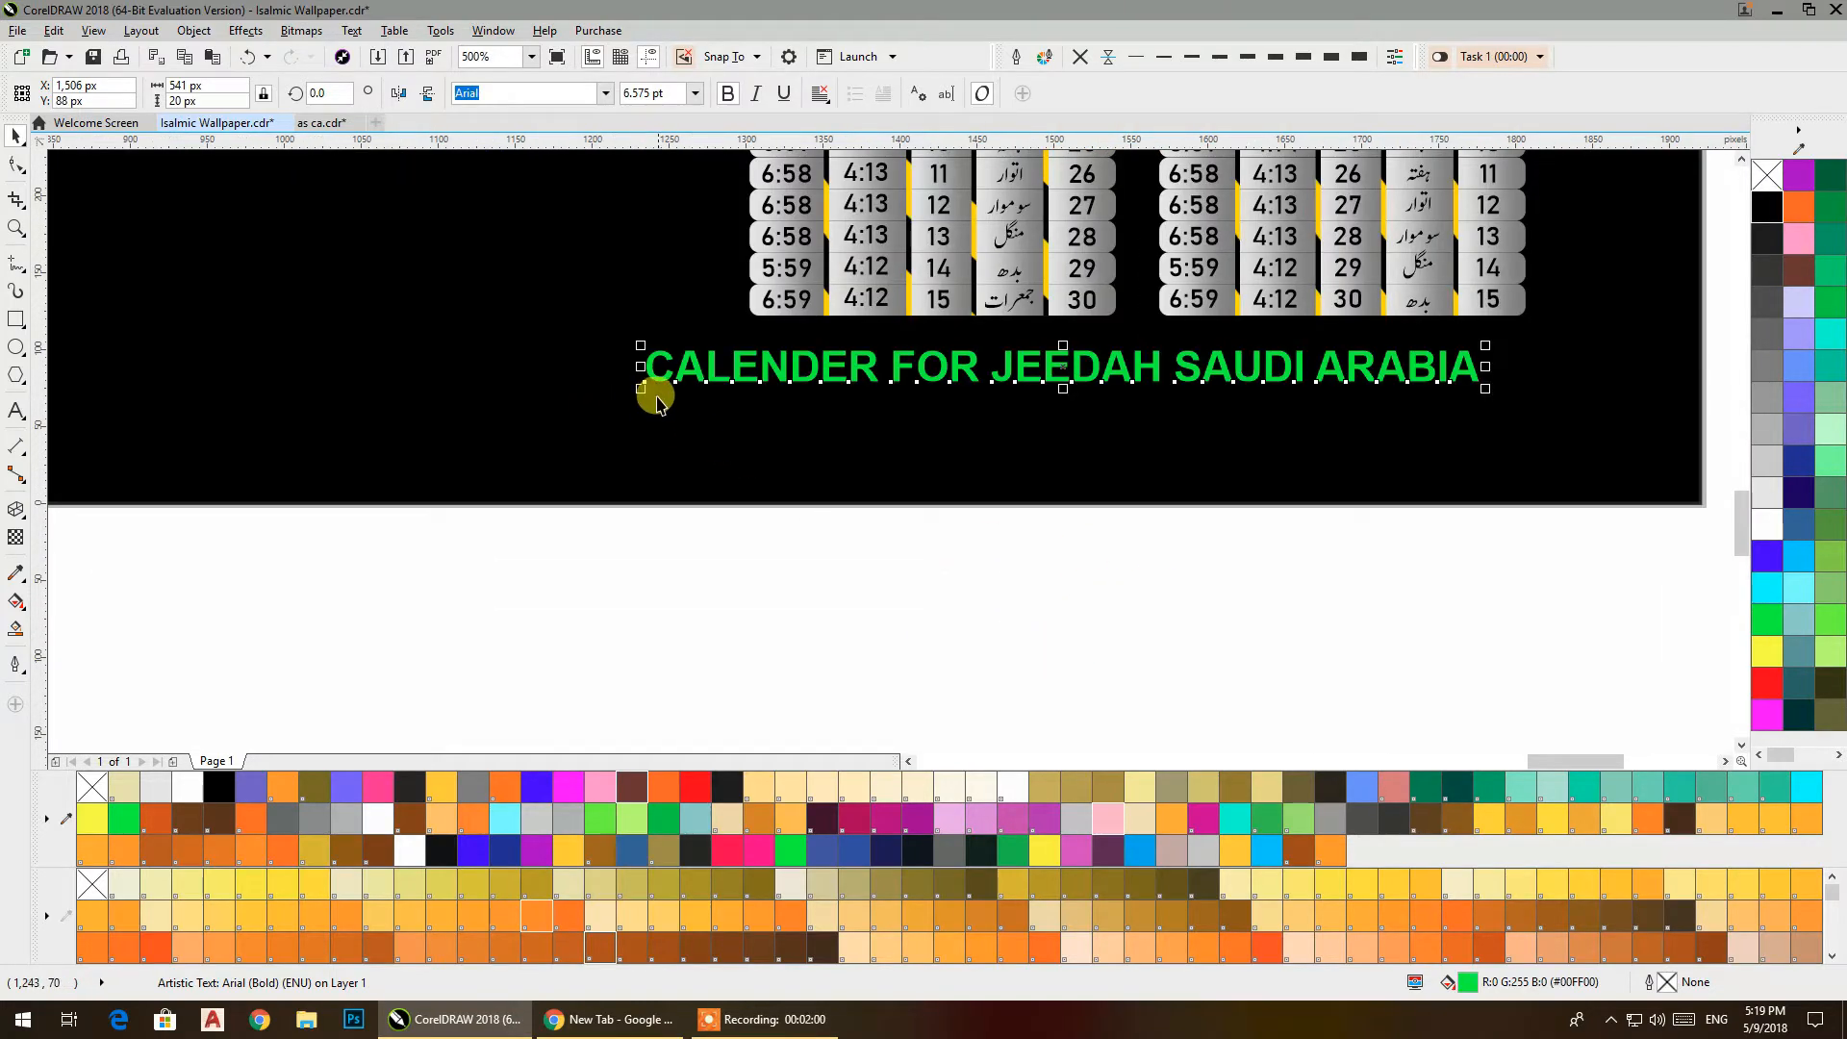
pyautogui.moveTo(641, 389); pyautogui.dragTo(741, 398)
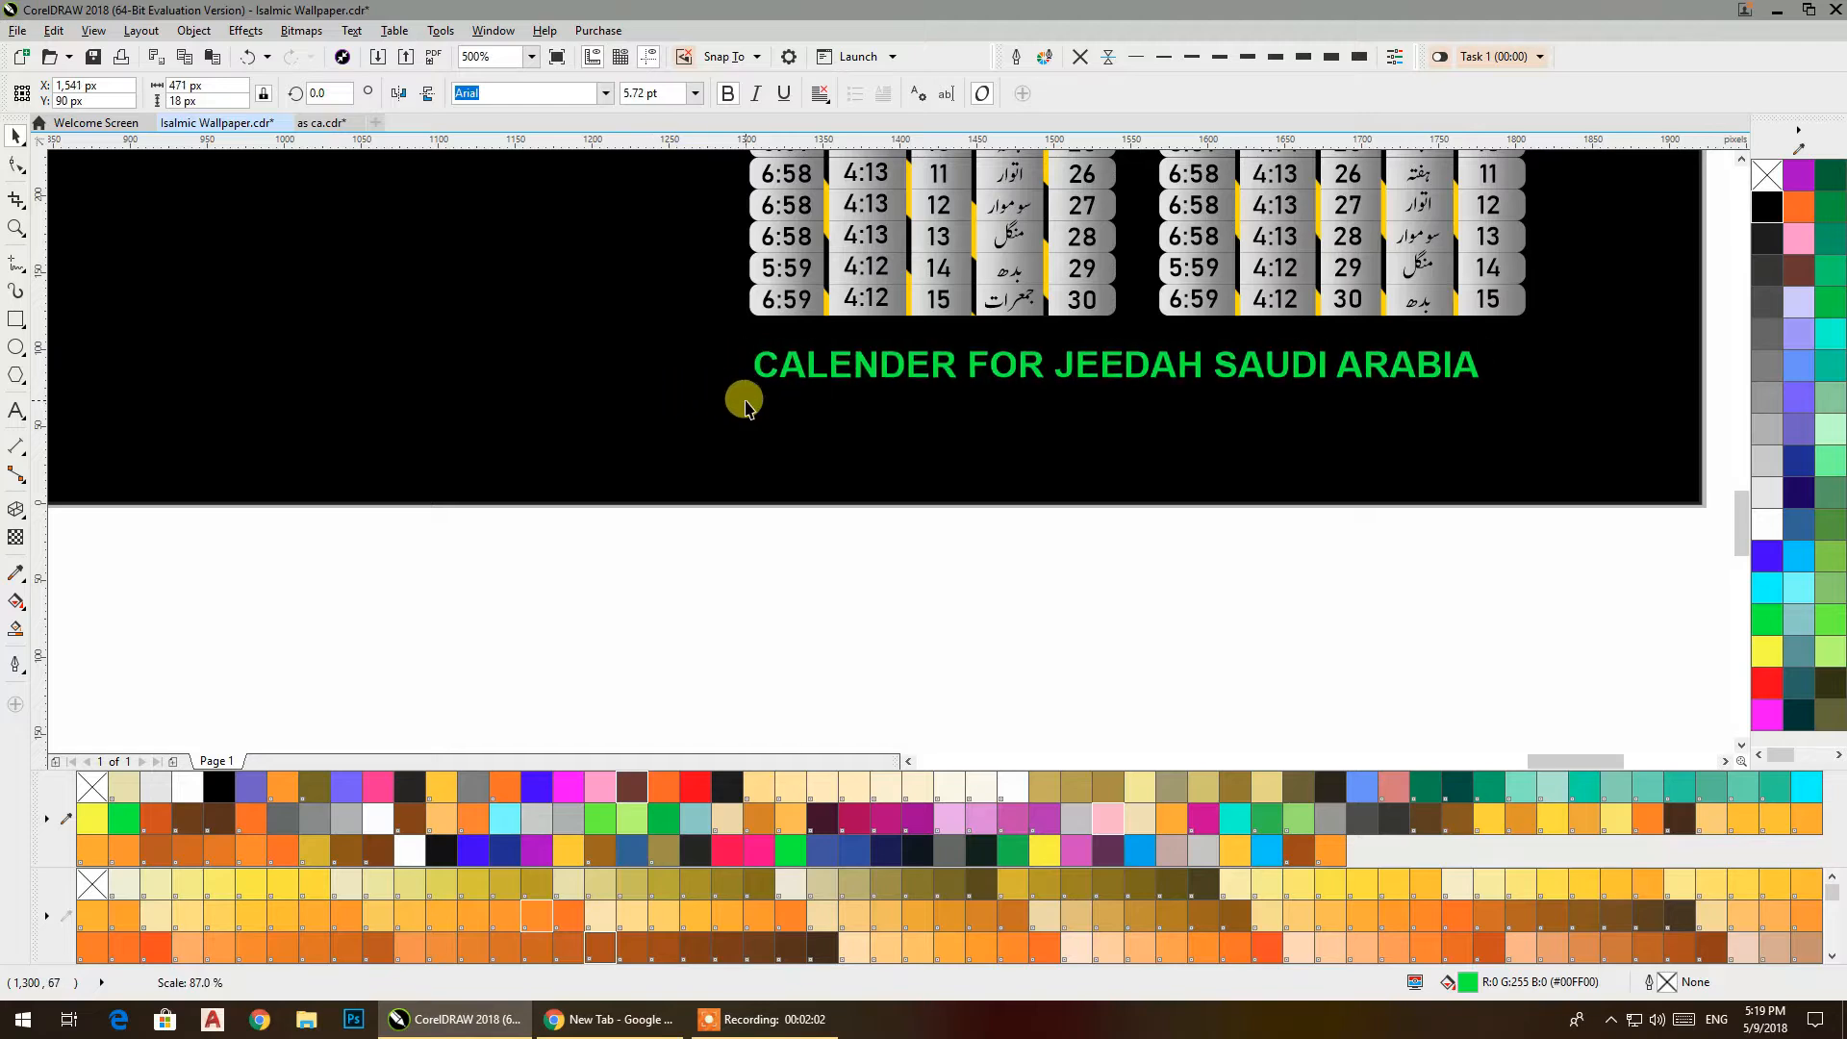
pyautogui.moveTo(1488, 345); pyautogui.dragTo(1531, 306)
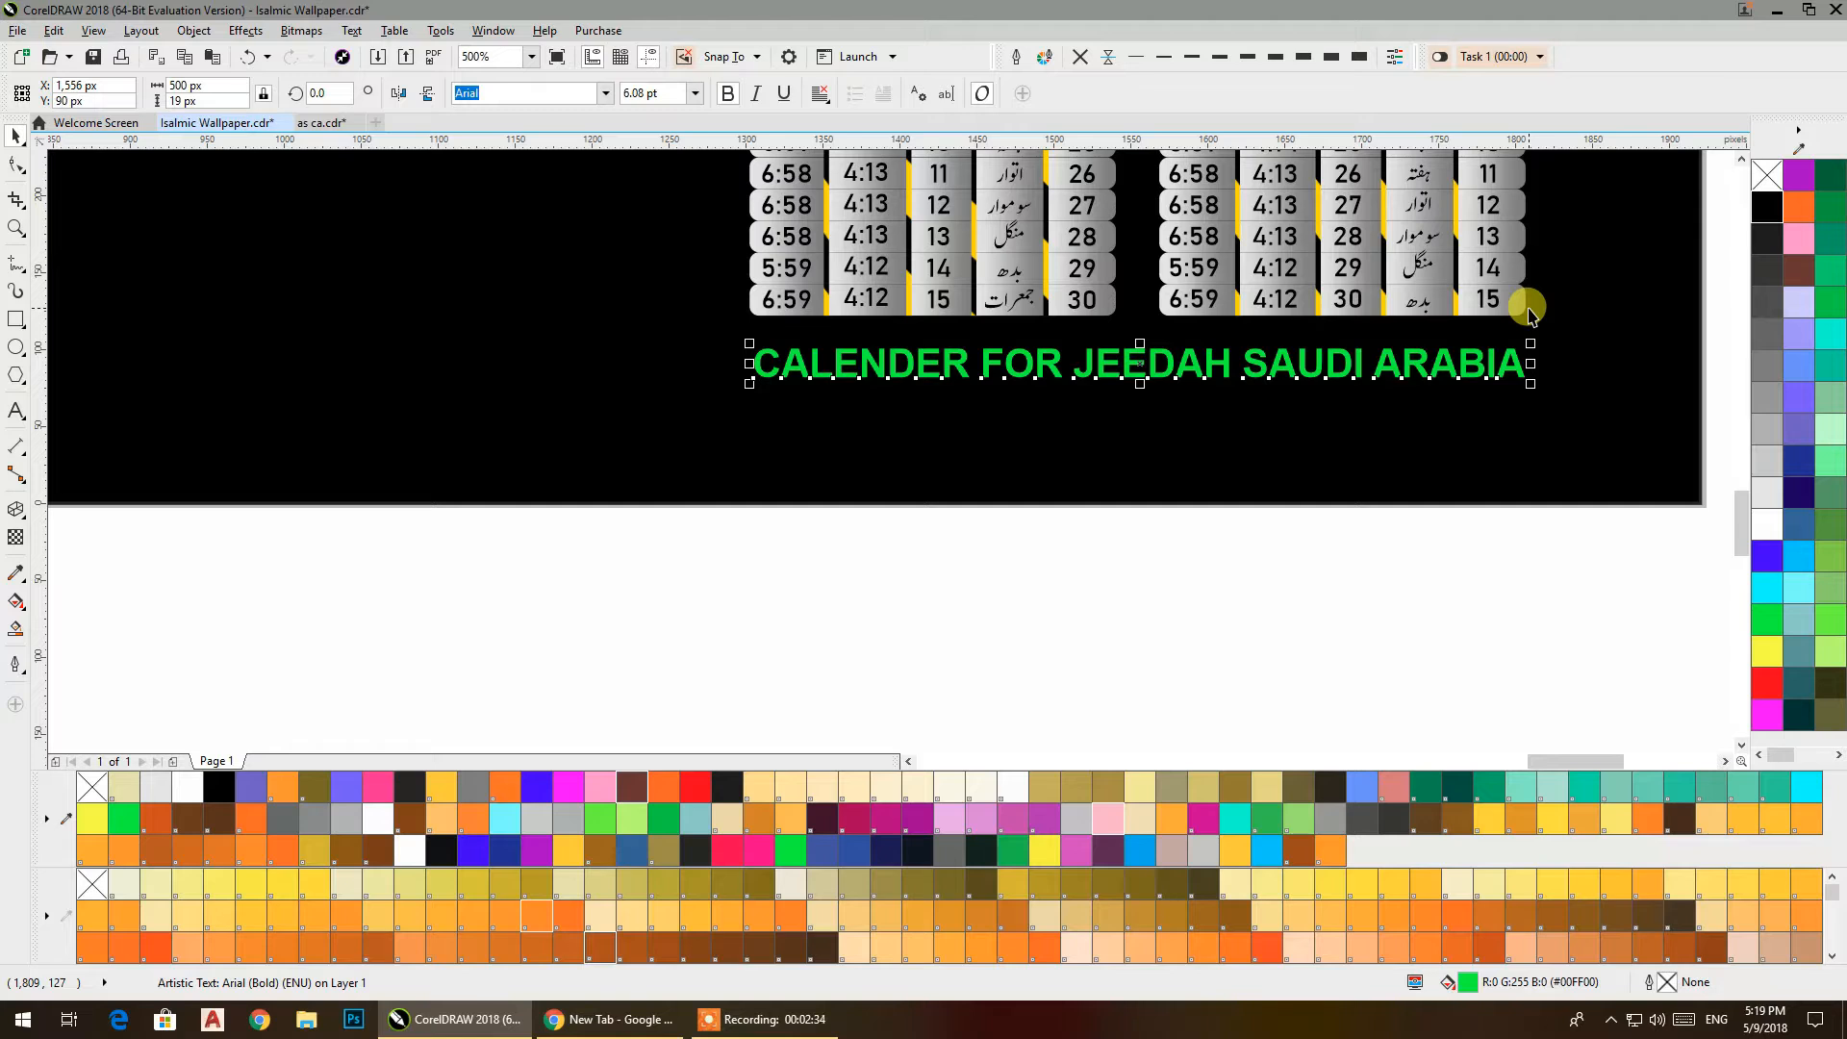
# Fill the calendar title text with white and set its font to BatmanForeverAlternate
pyautogui.click(1765, 527)
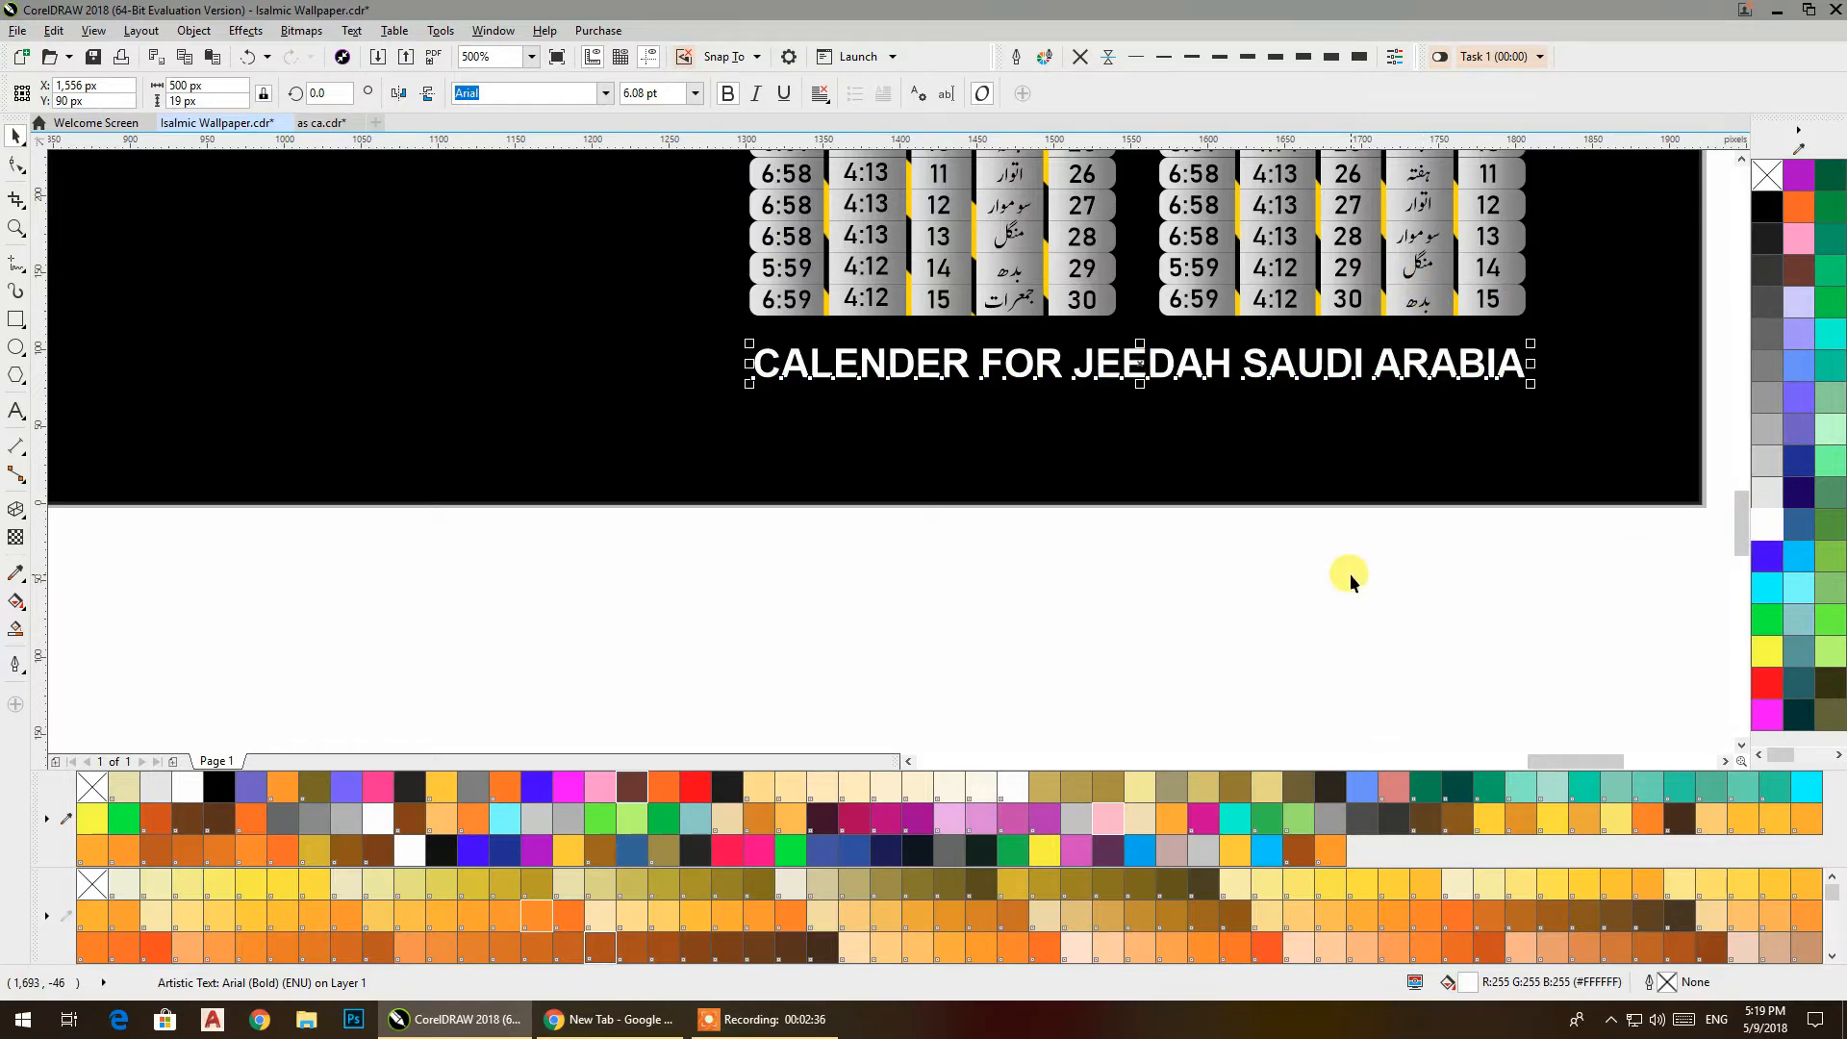
pyautogui.click(606, 93)
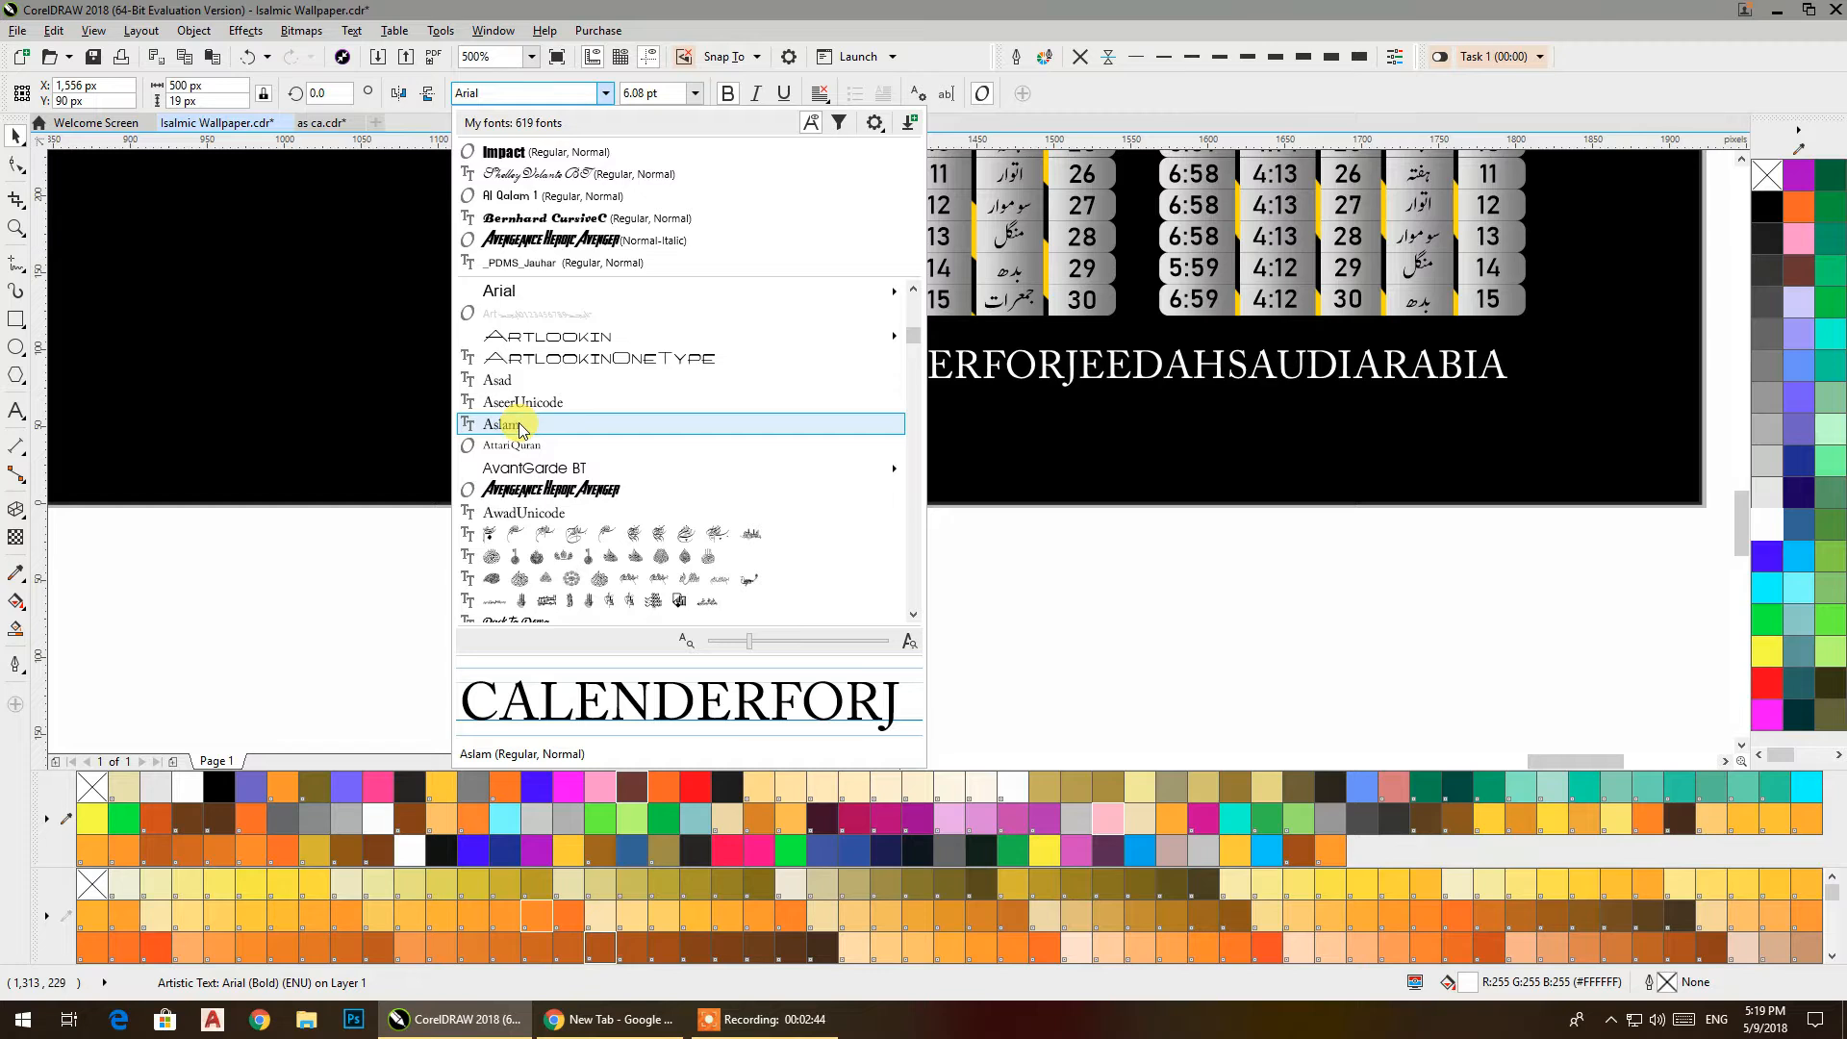
pyautogui.moveTo(518, 471)
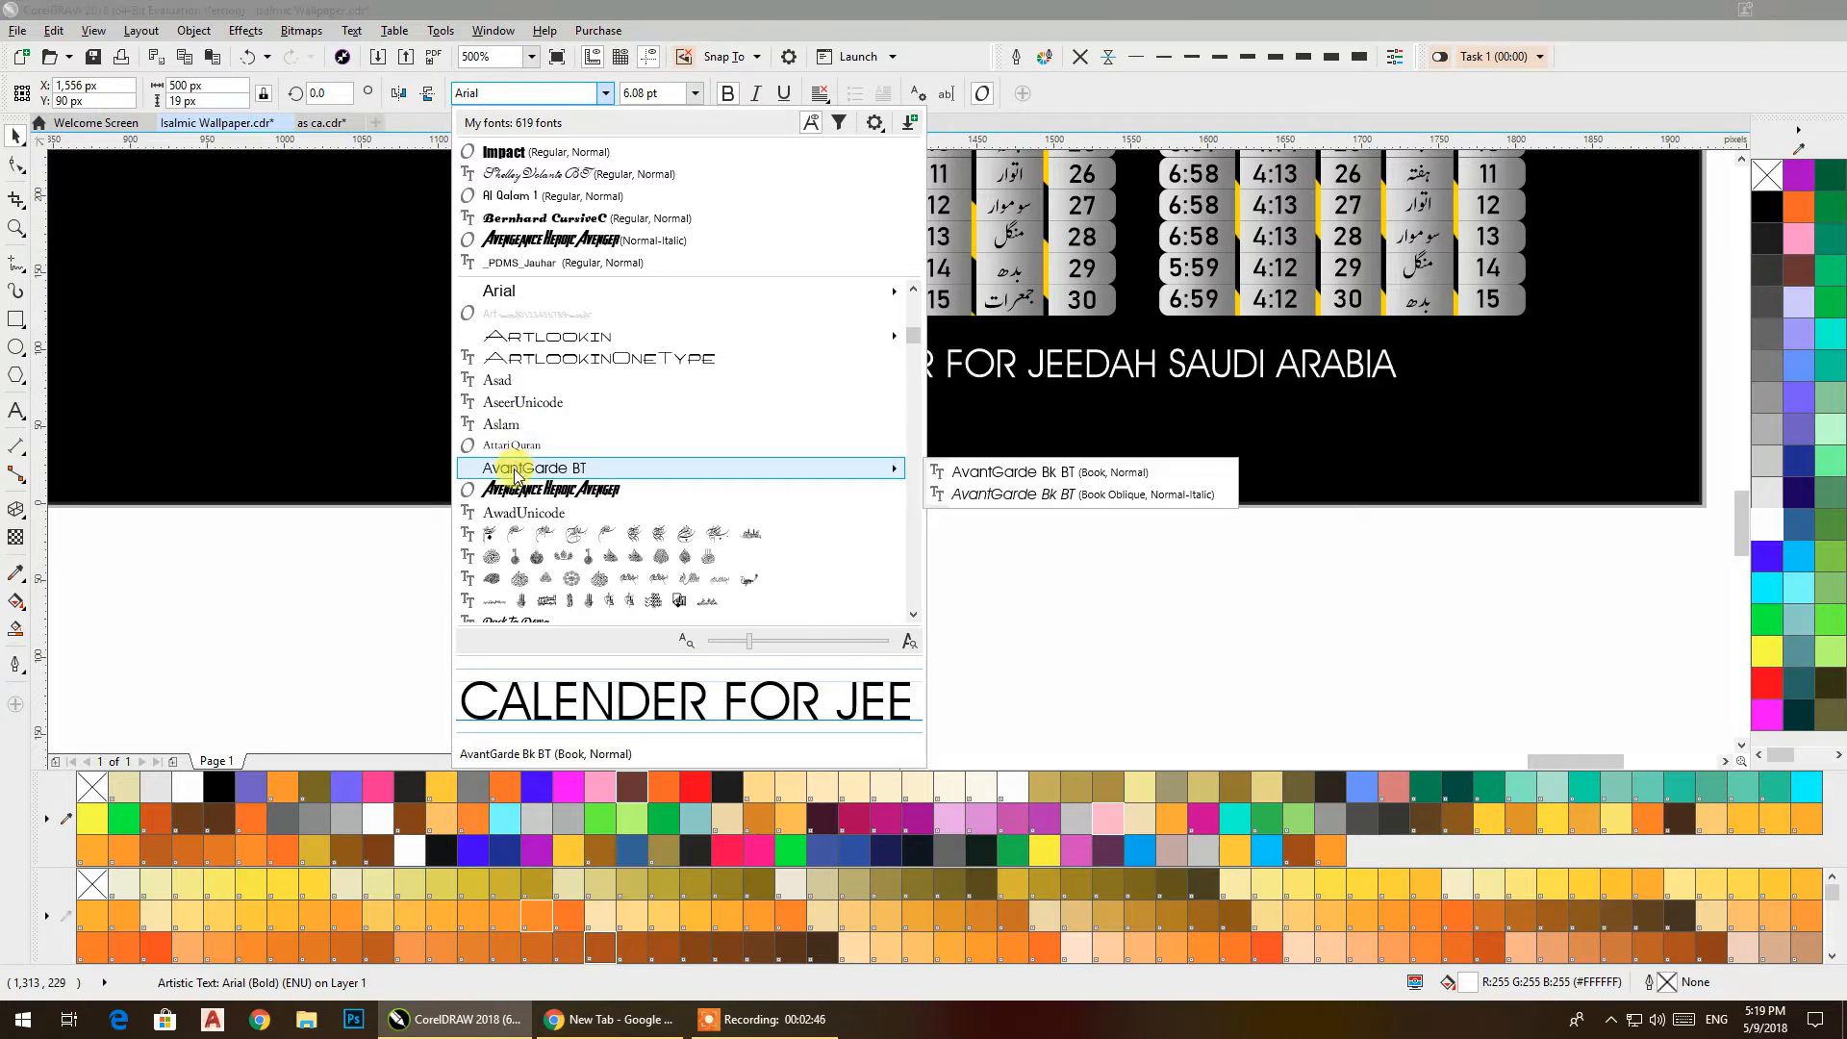
pyautogui.scroll(-2, 578, 471)
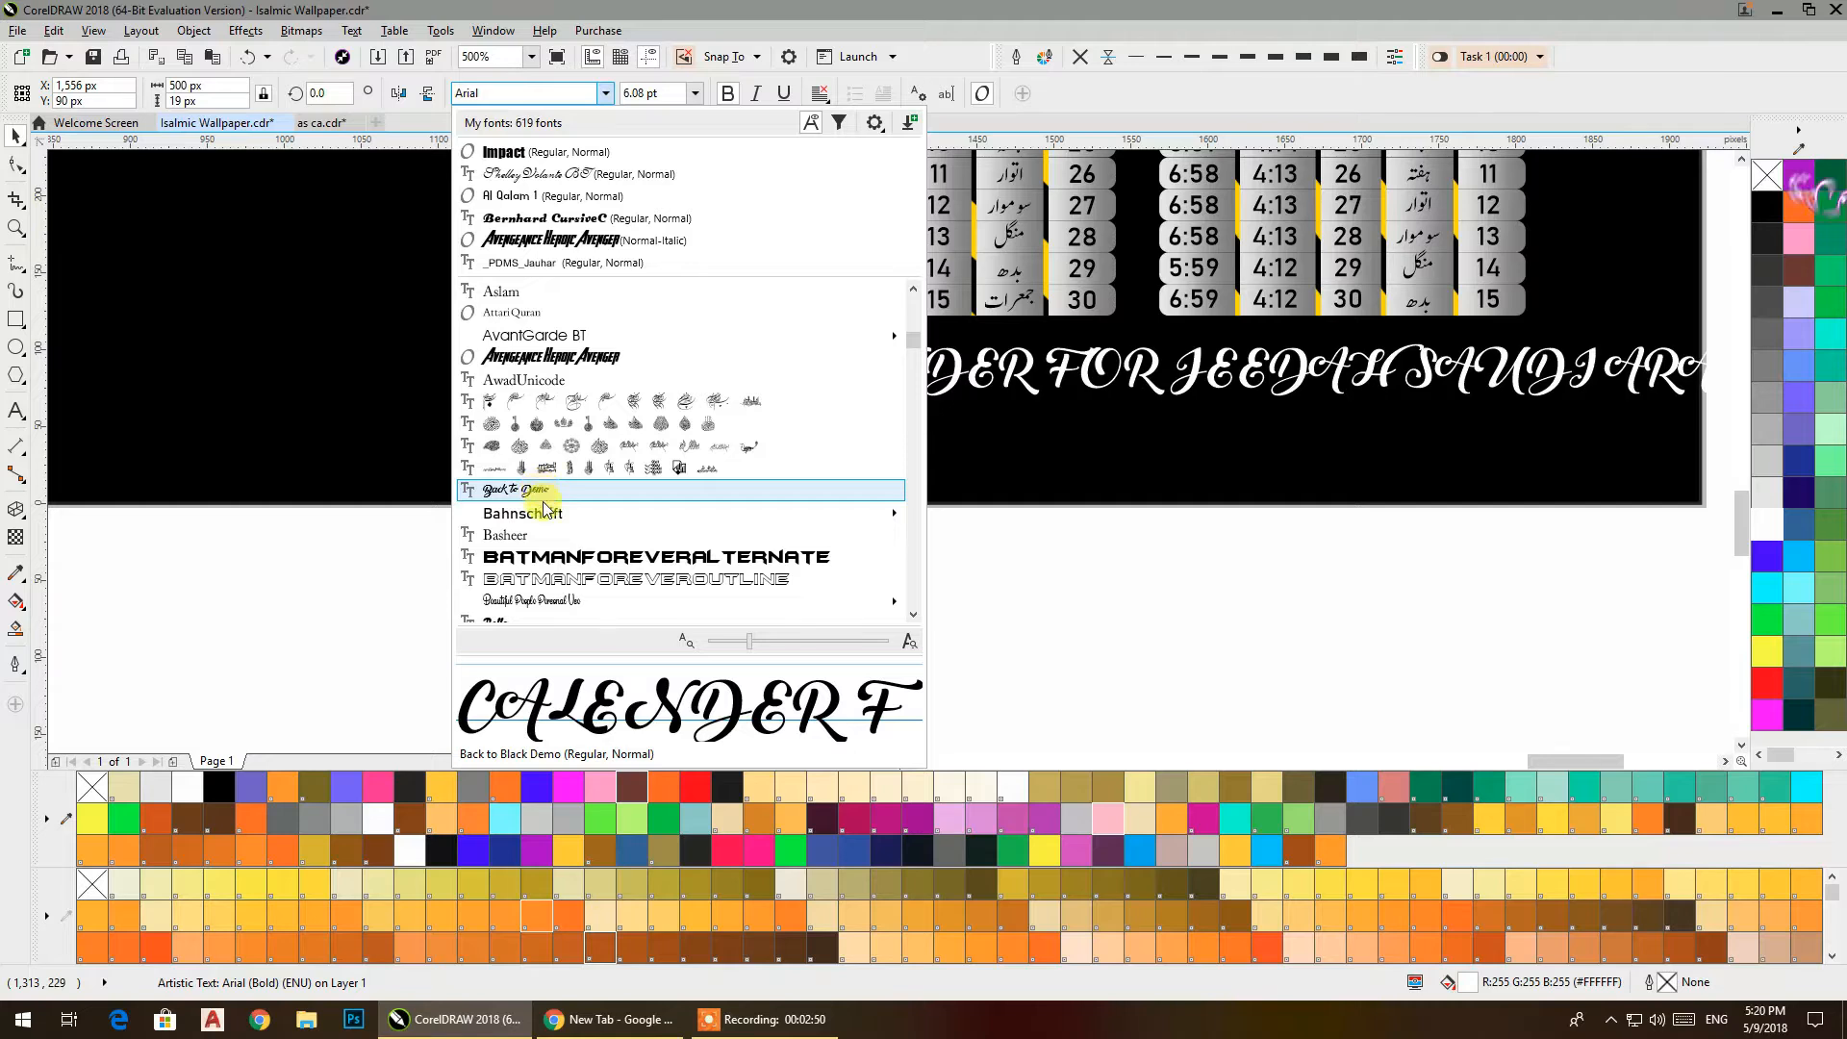
pyautogui.moveTo(546, 515)
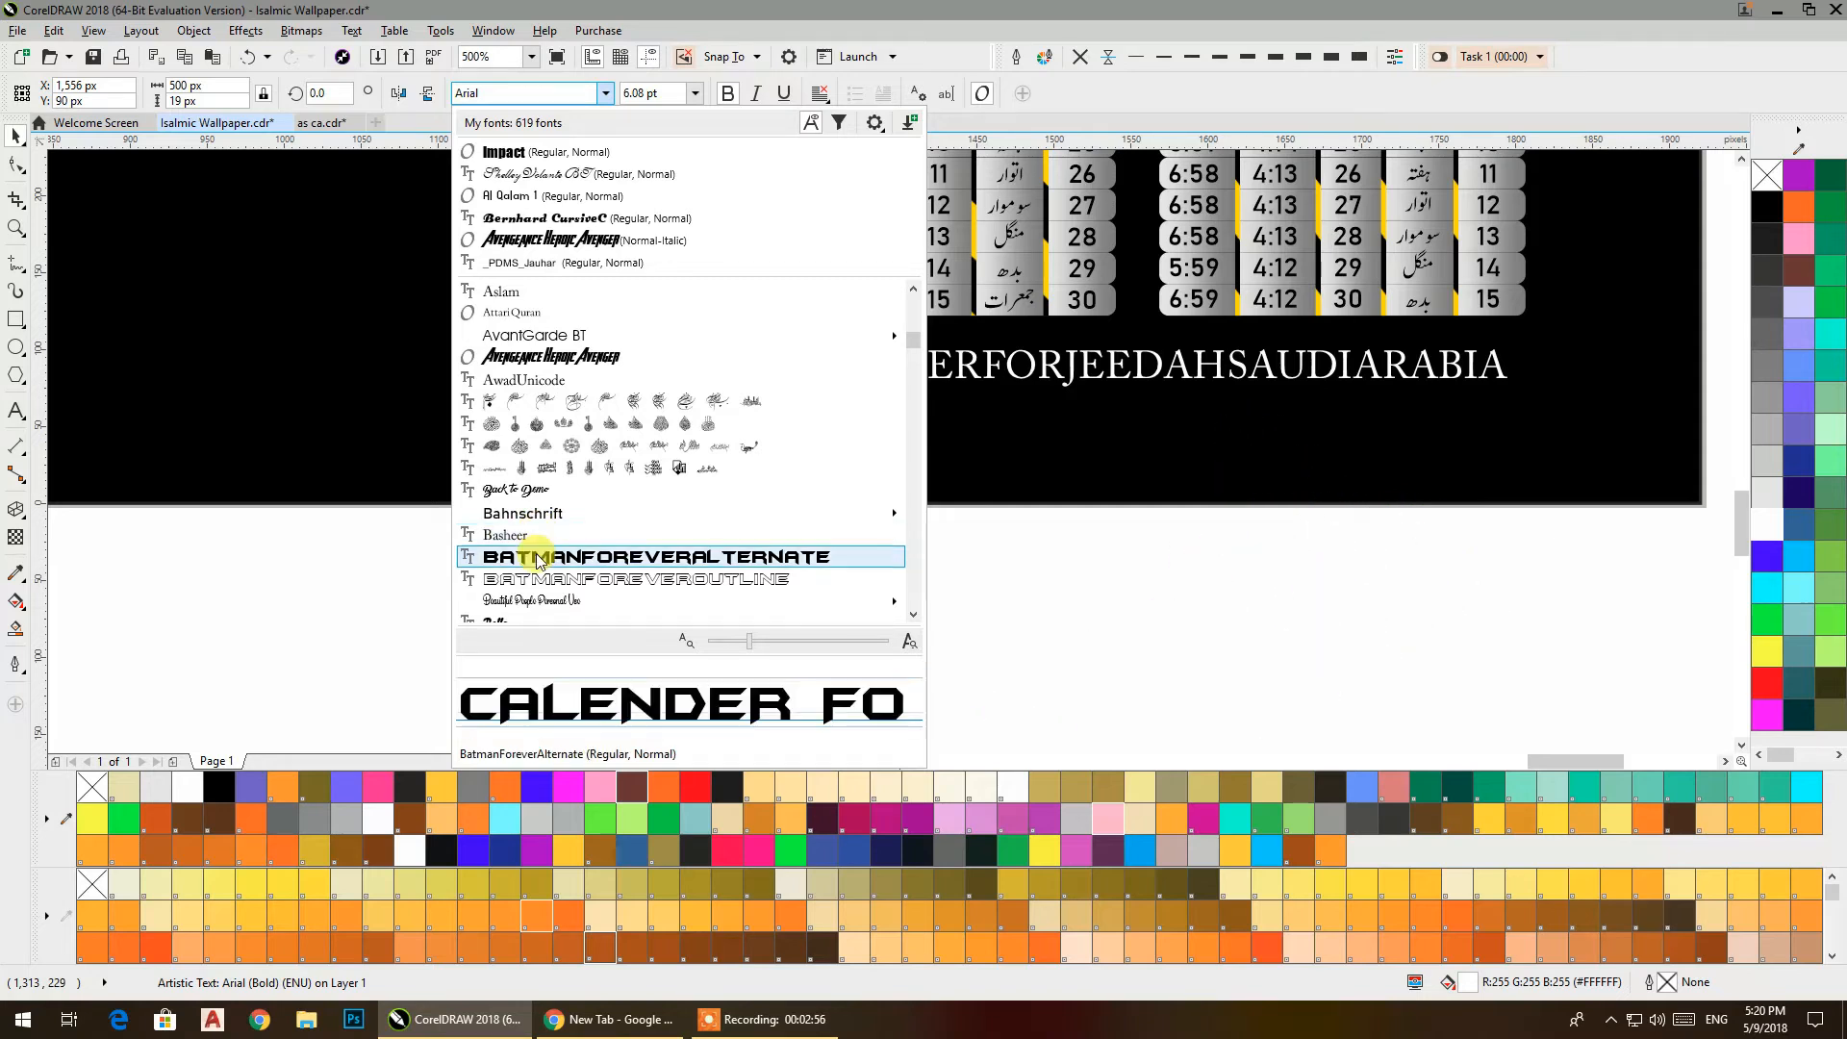
pyautogui.click(536, 558)
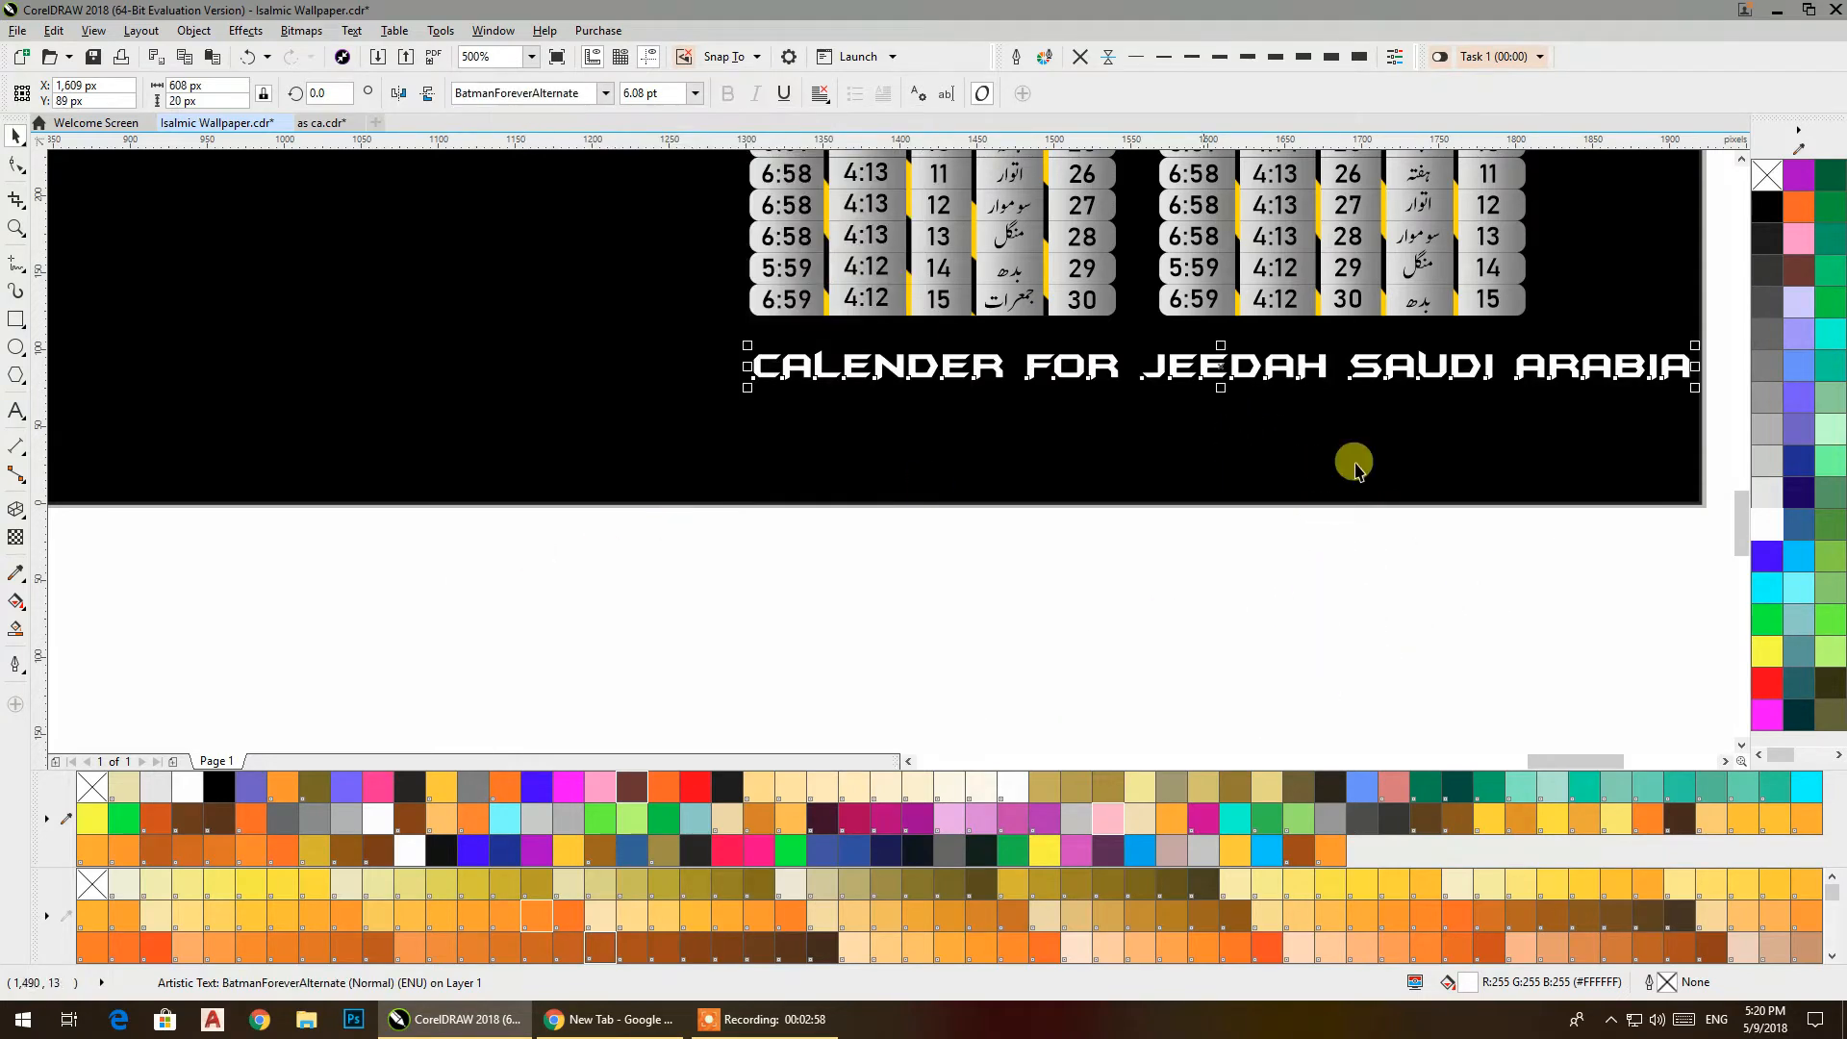
# Shrink the calendar title text below the tables to about 352 px wide
pyautogui.moveTo(1694, 389); pyautogui.dragTo(1525, 385)
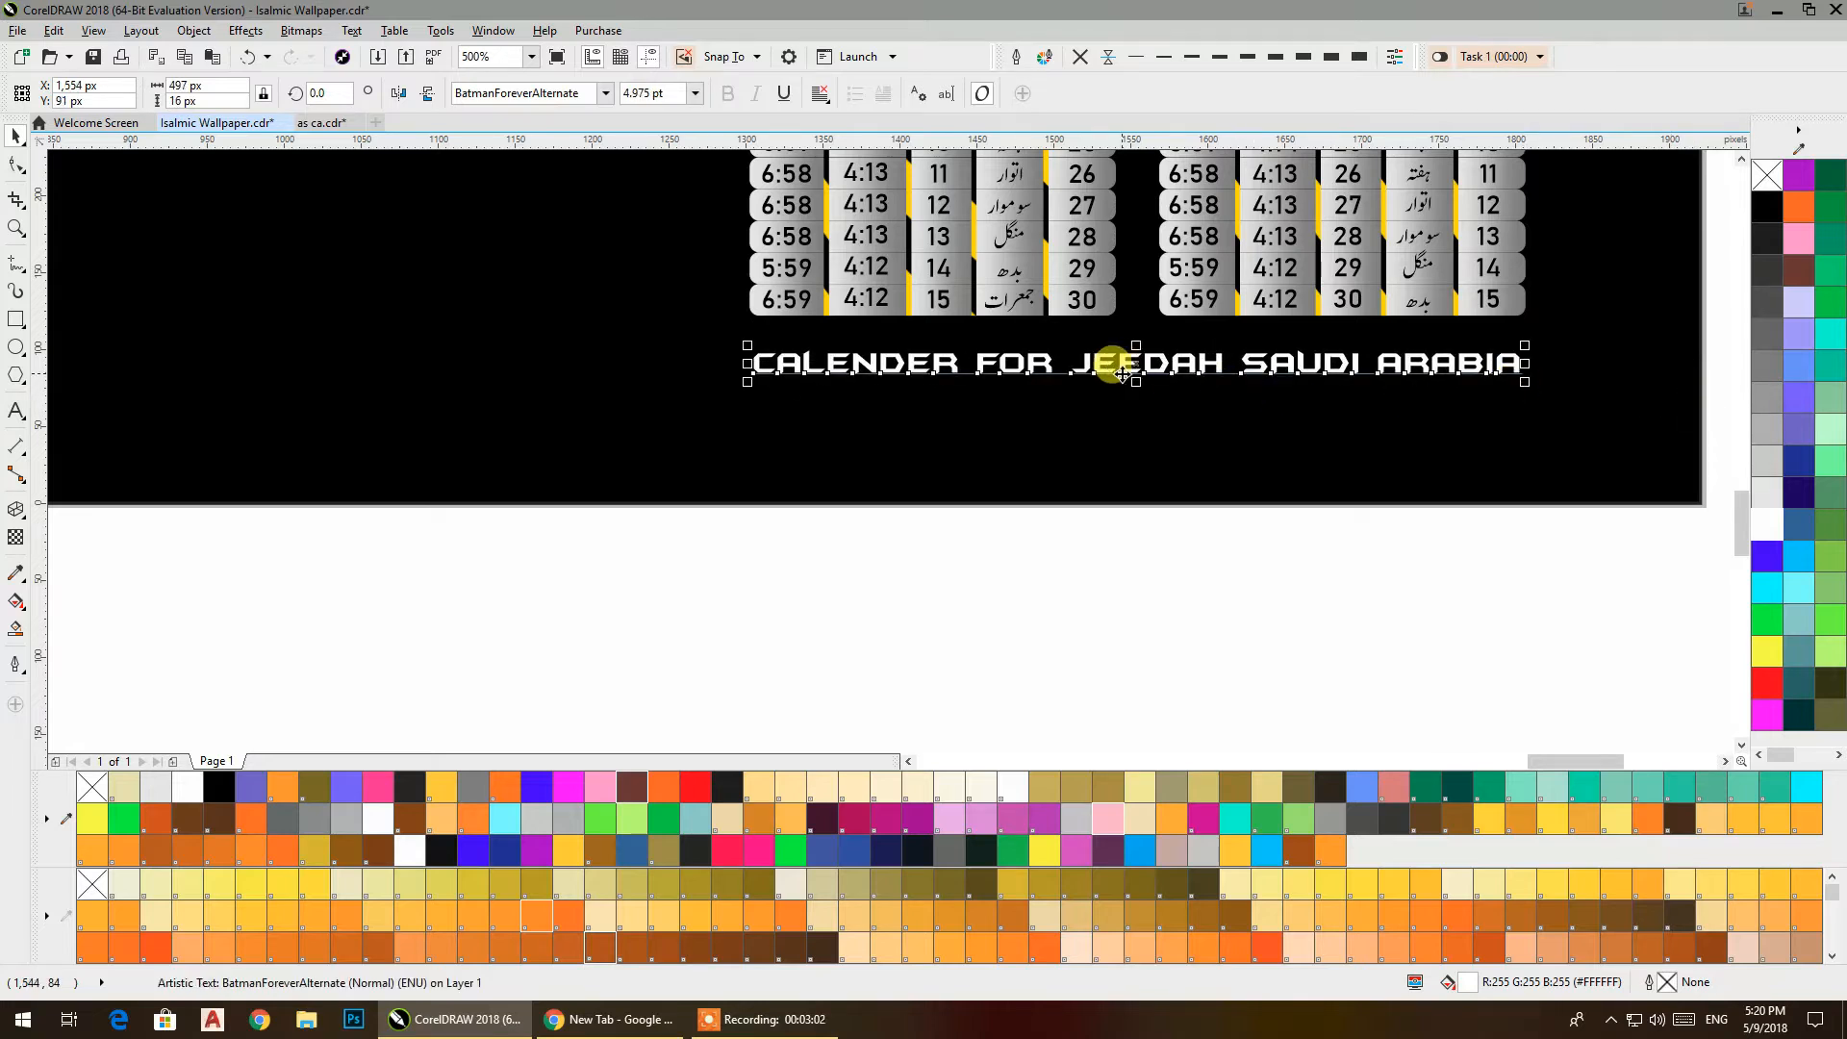
pyautogui.click(1172, 555)
pyautogui.moveTo(1004, 517); pyautogui.dragTo(1025, 611)
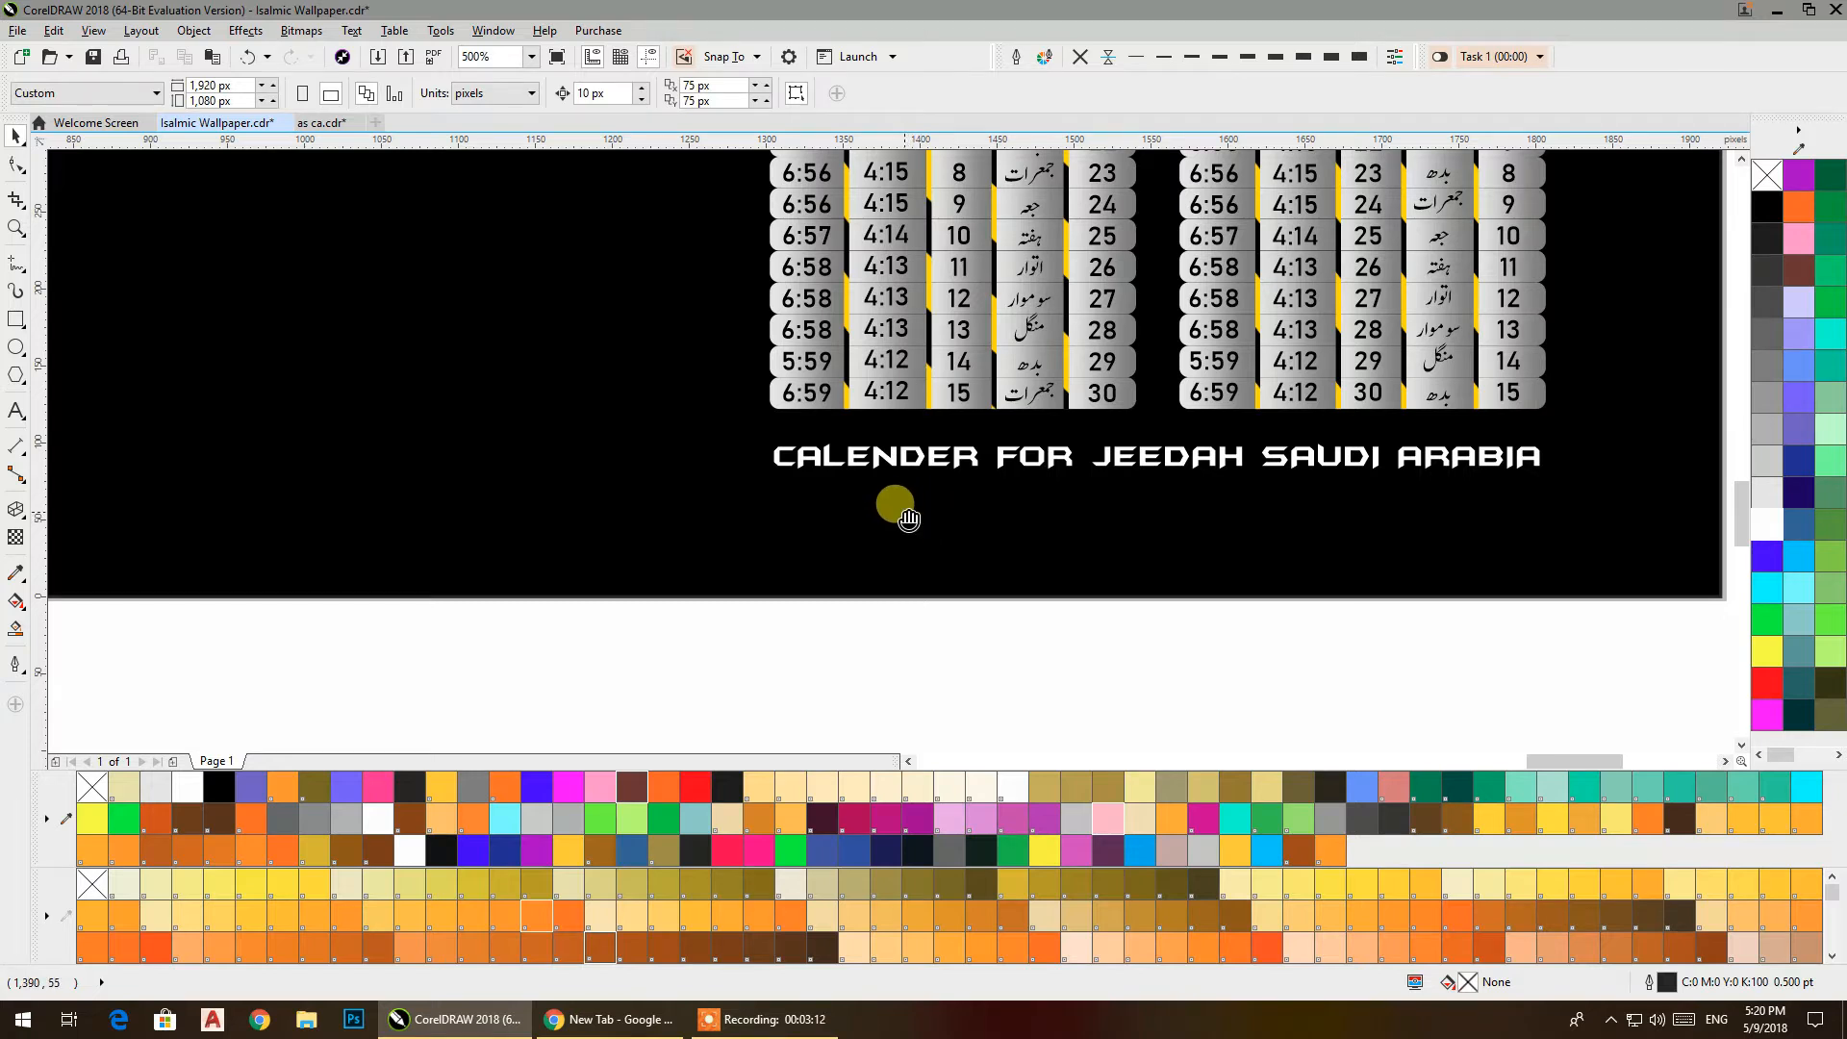
pyautogui.scroll(2, 900, 510)
pyautogui.click(1068, 468)
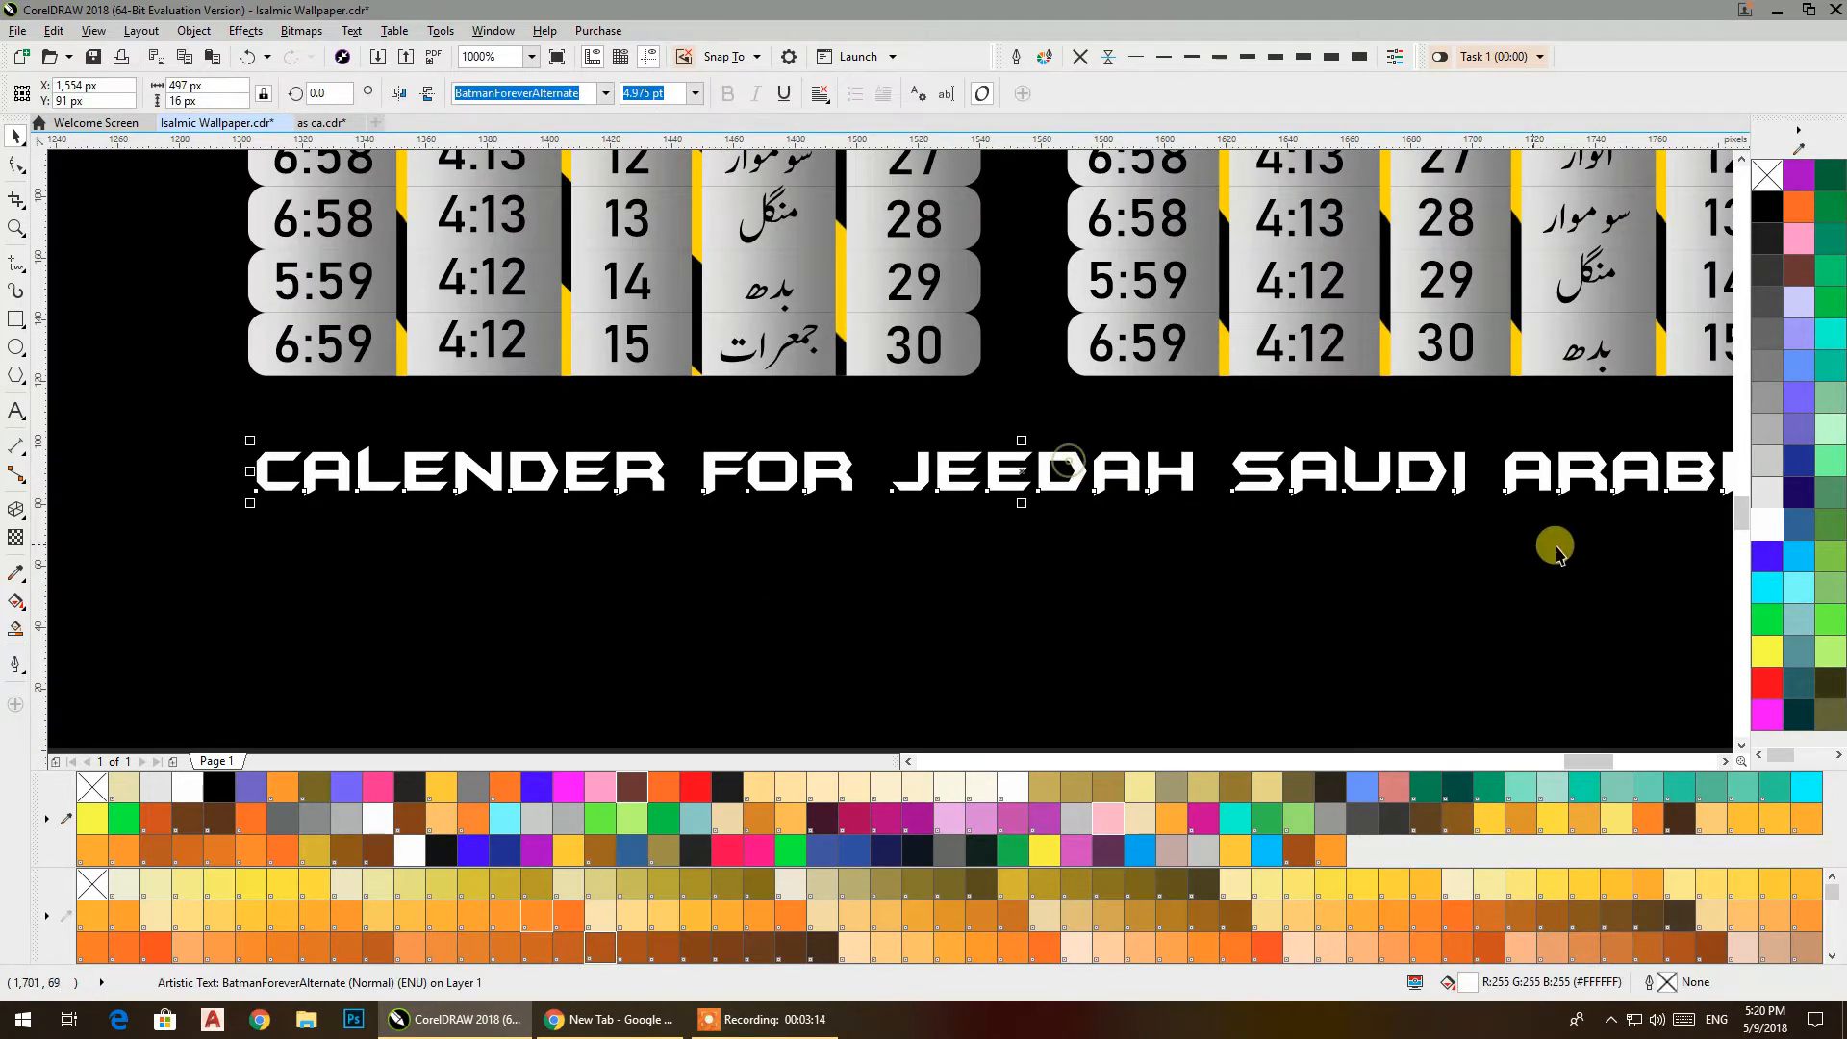
pyautogui.moveTo(255, 510); pyautogui.dragTo(478, 510)
# Try to centre the calendar title under the tables by aligning it with an object in the left table
pyautogui.keyDown('shift'); pyautogui.click(789, 374); pyautogui.keyUp('shift')
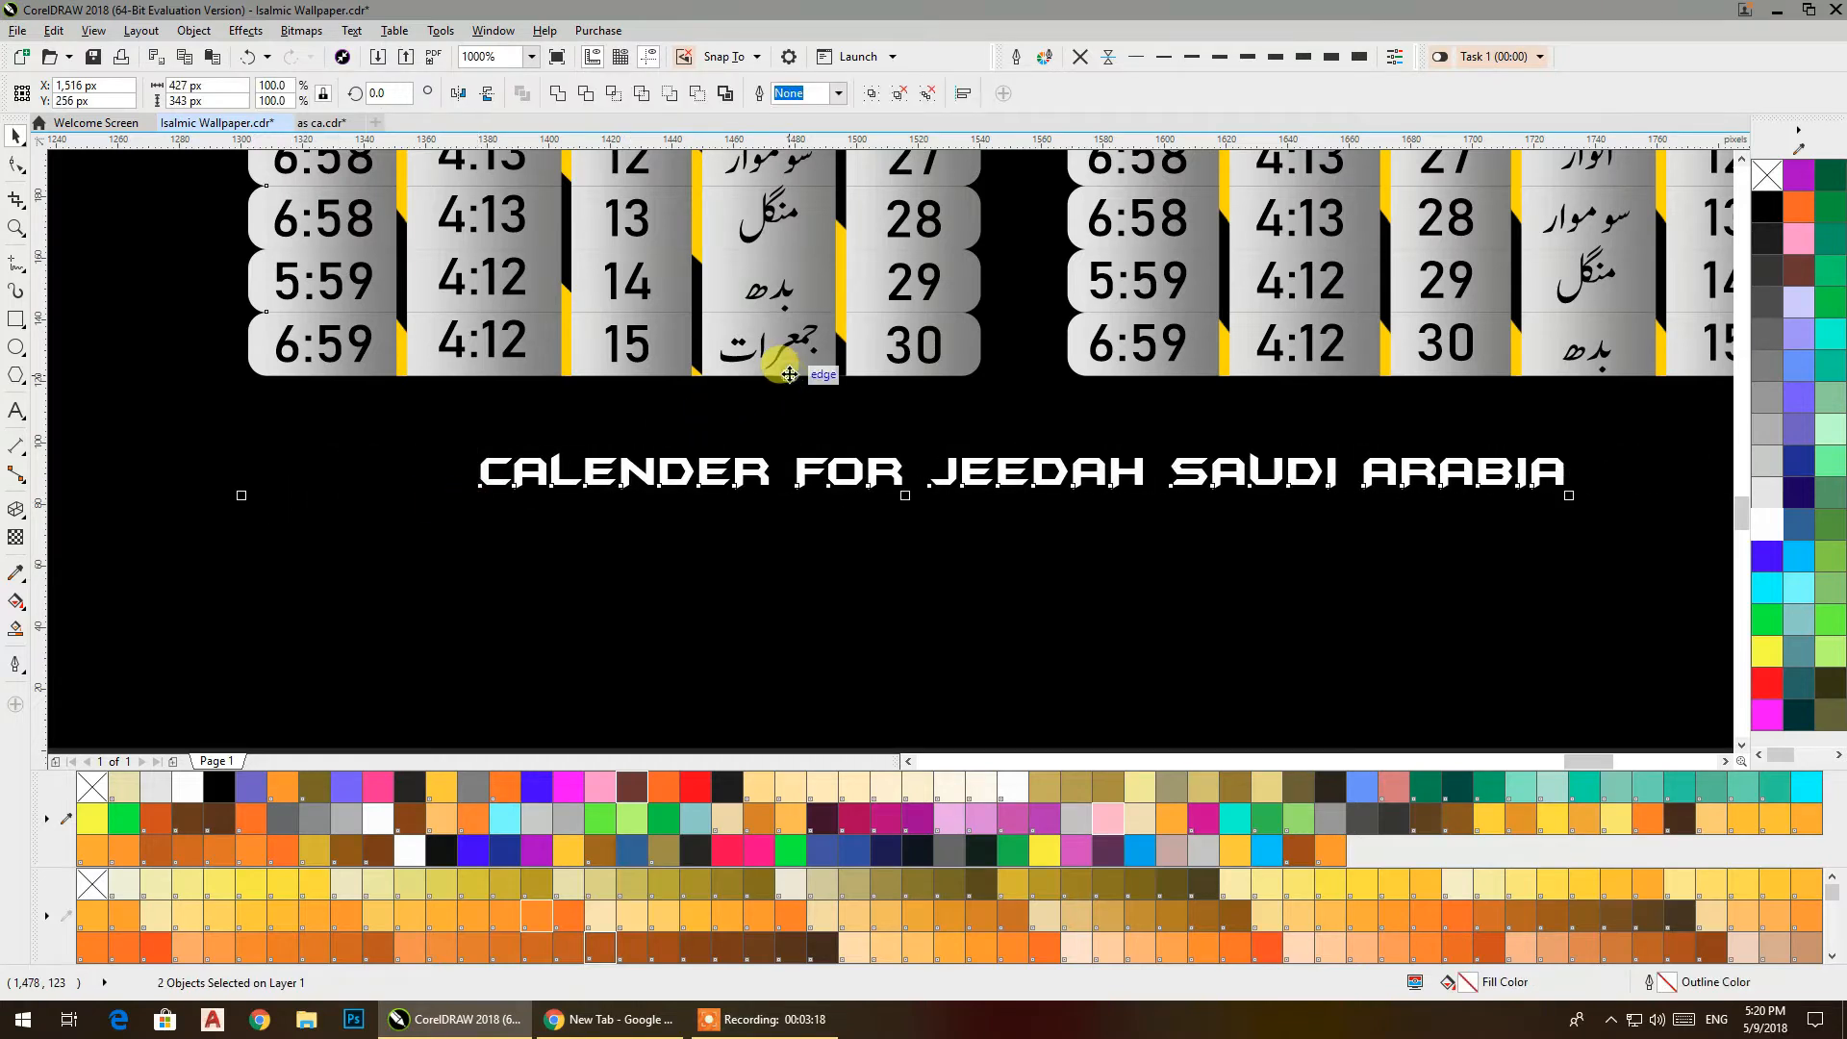
pyautogui.press('e')
pyautogui.scroll(-4, 784, 412)
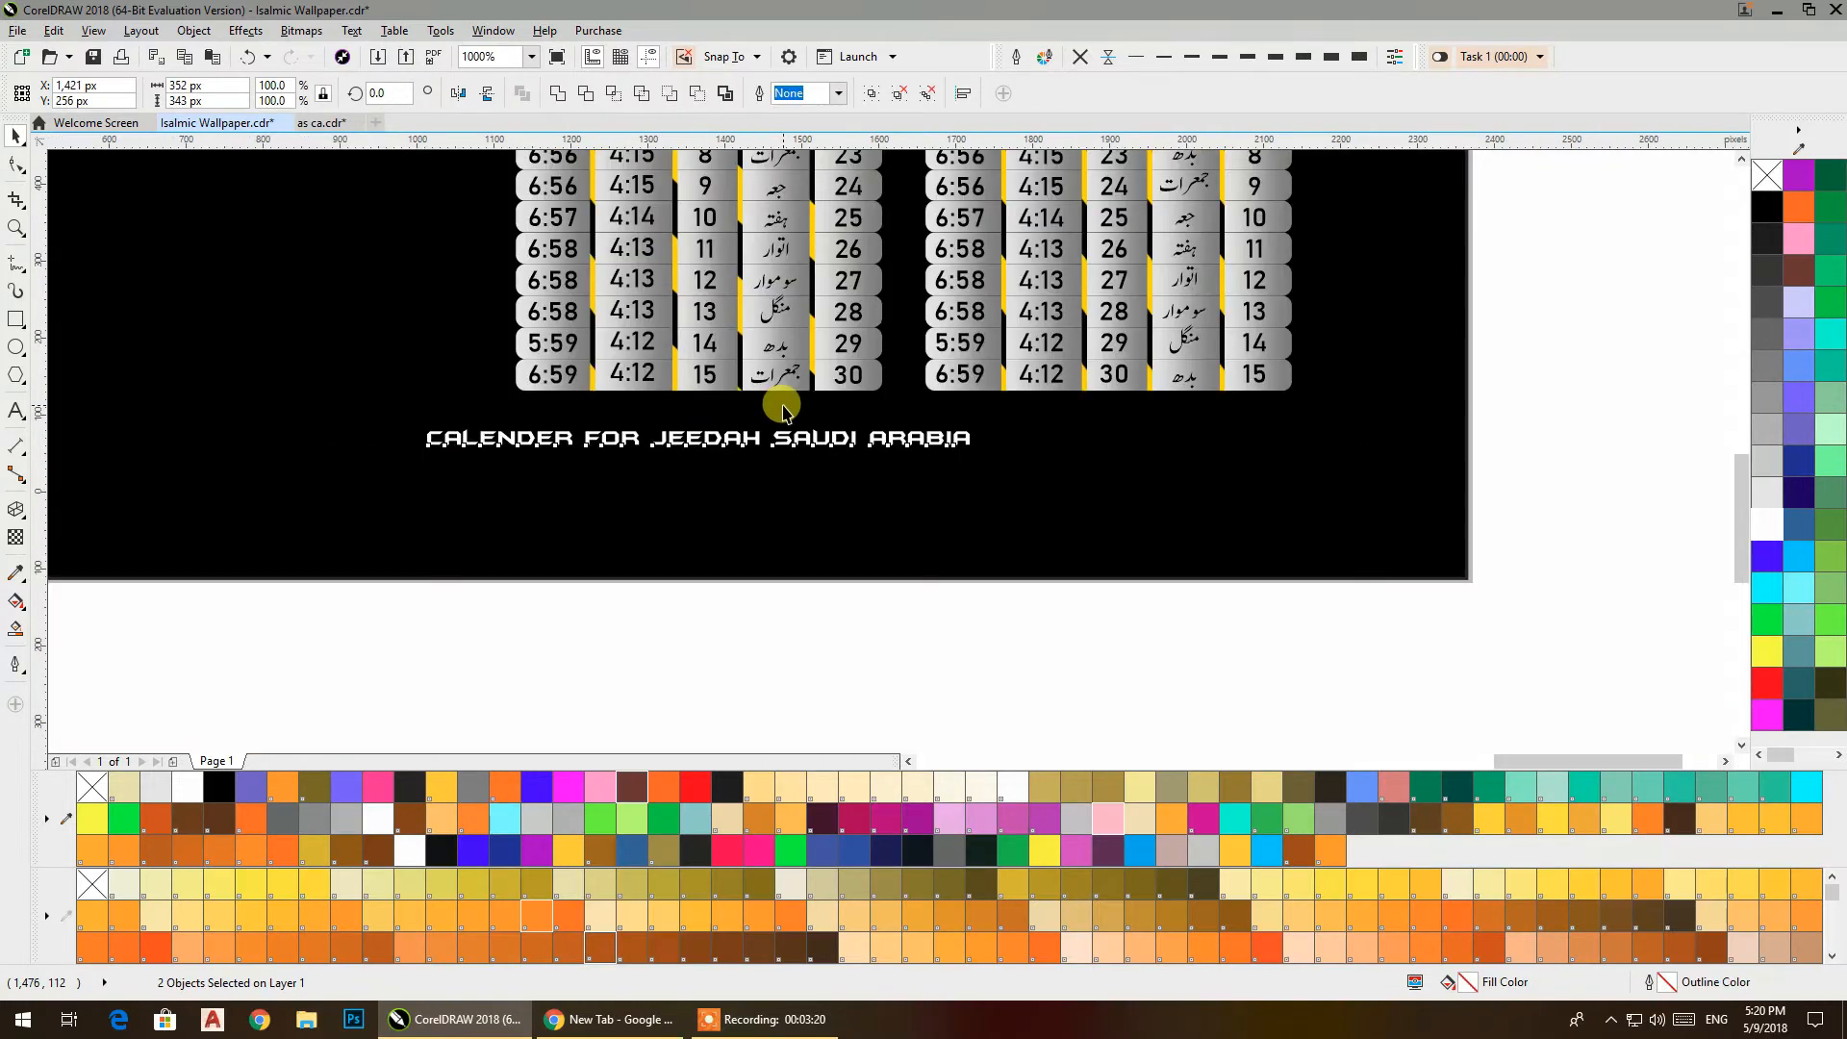
pyautogui.moveTo(1038, 419); pyautogui.dragTo(1036, 460)
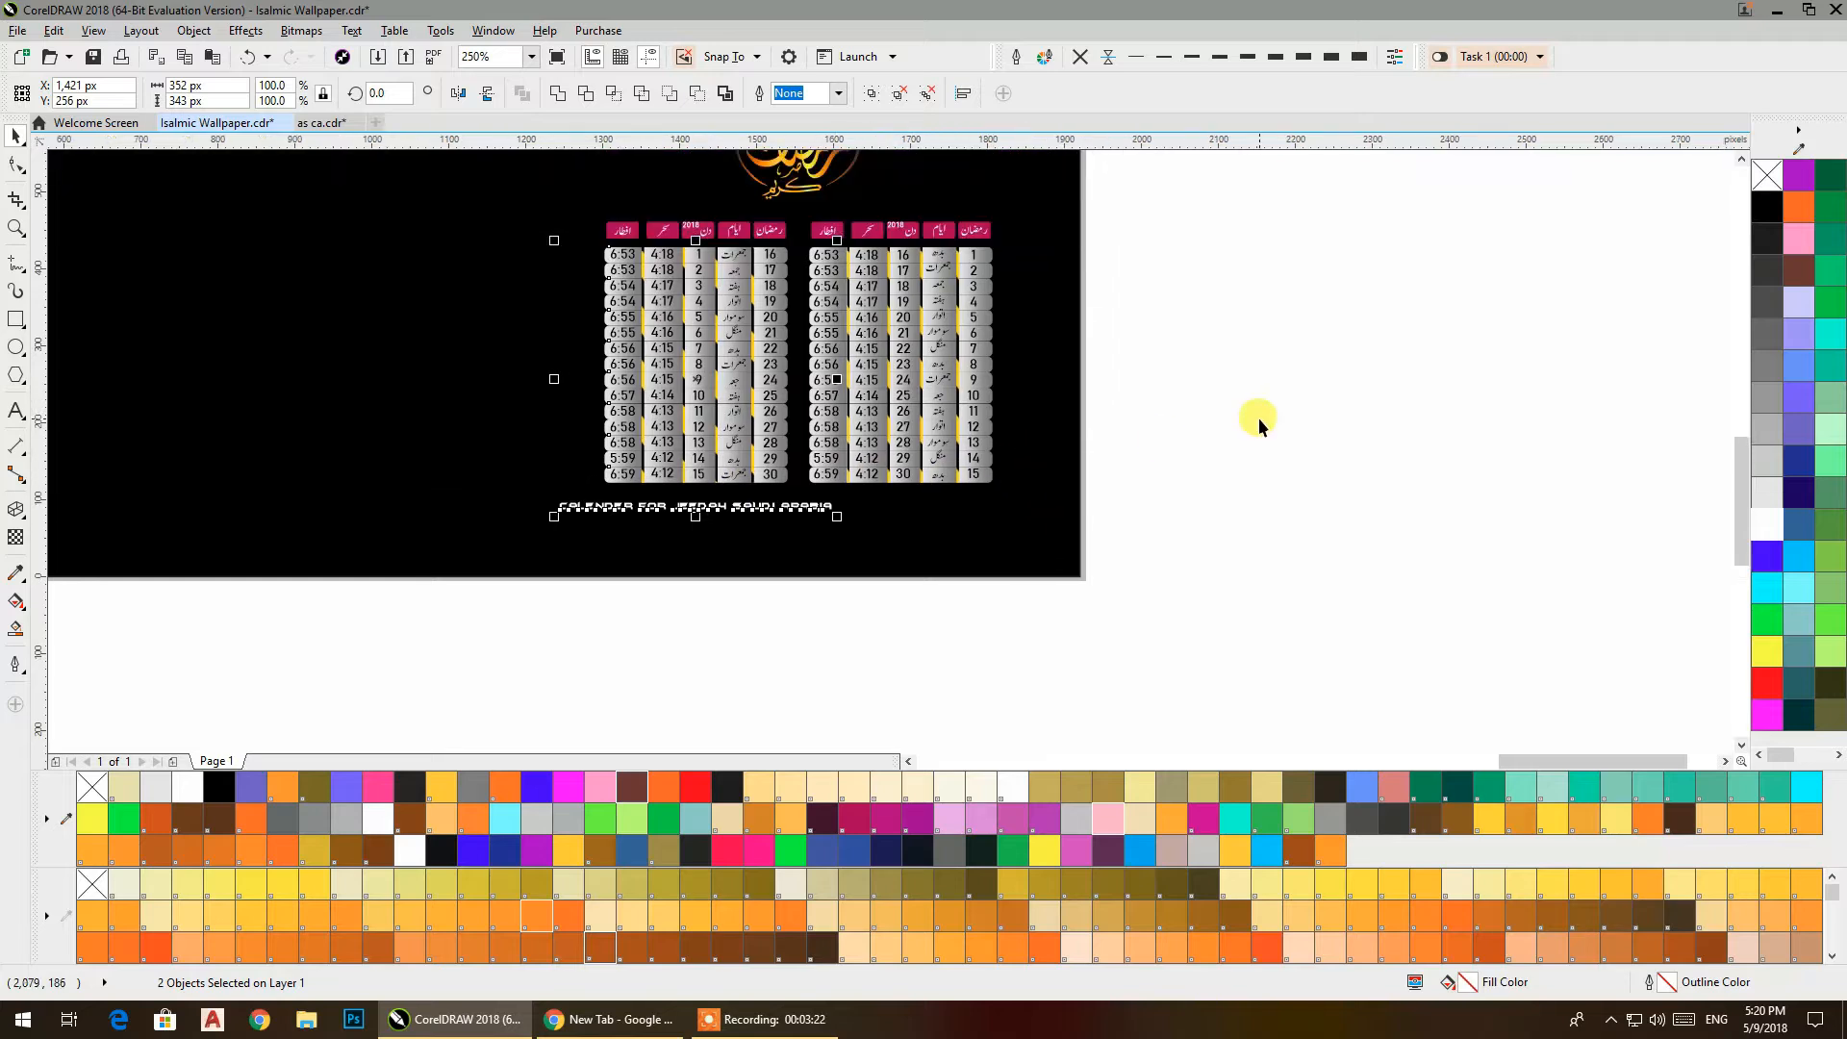
pyautogui.click(1258, 417)
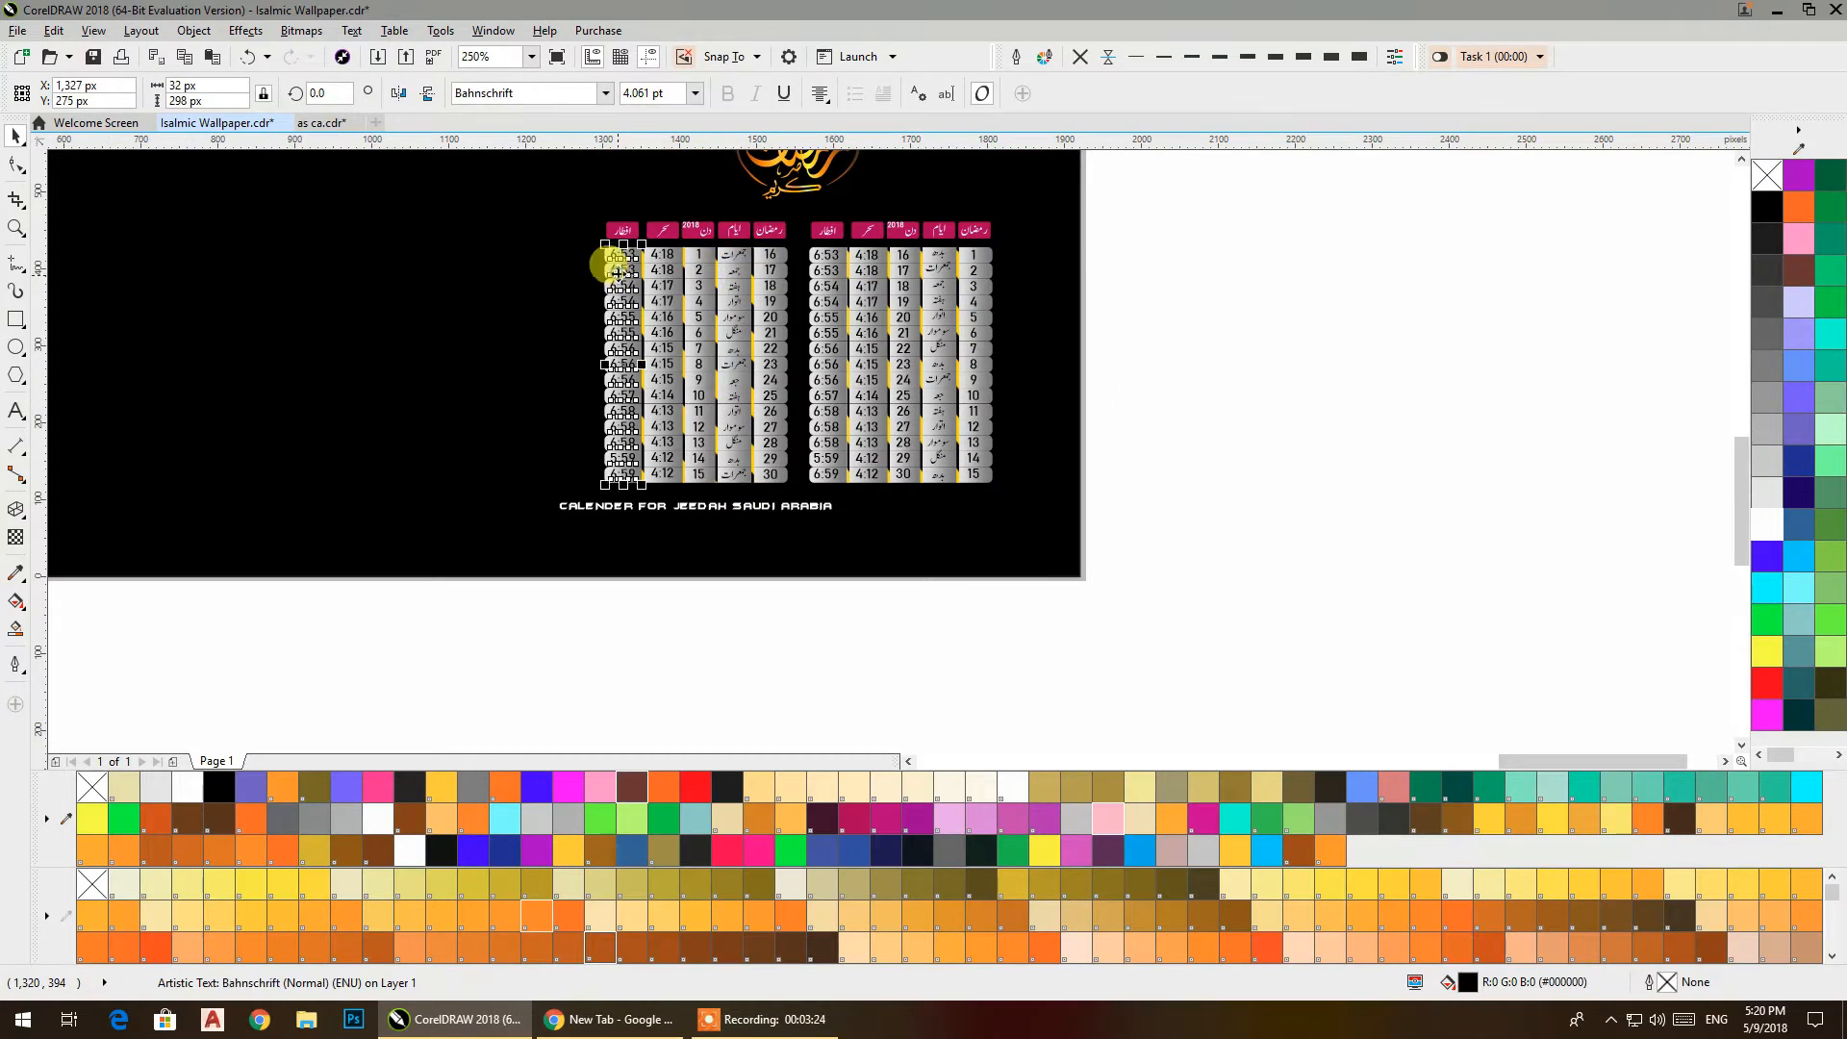
# Move the calendar title up beside the golden emblem and group all objects of the two tables
pyautogui.click(1136, 257)
pyautogui.moveTo(784, 504); pyautogui.dragTo(1137, 173)
pyautogui.moveTo(1035, 507); pyautogui.dragTo(561, 200)
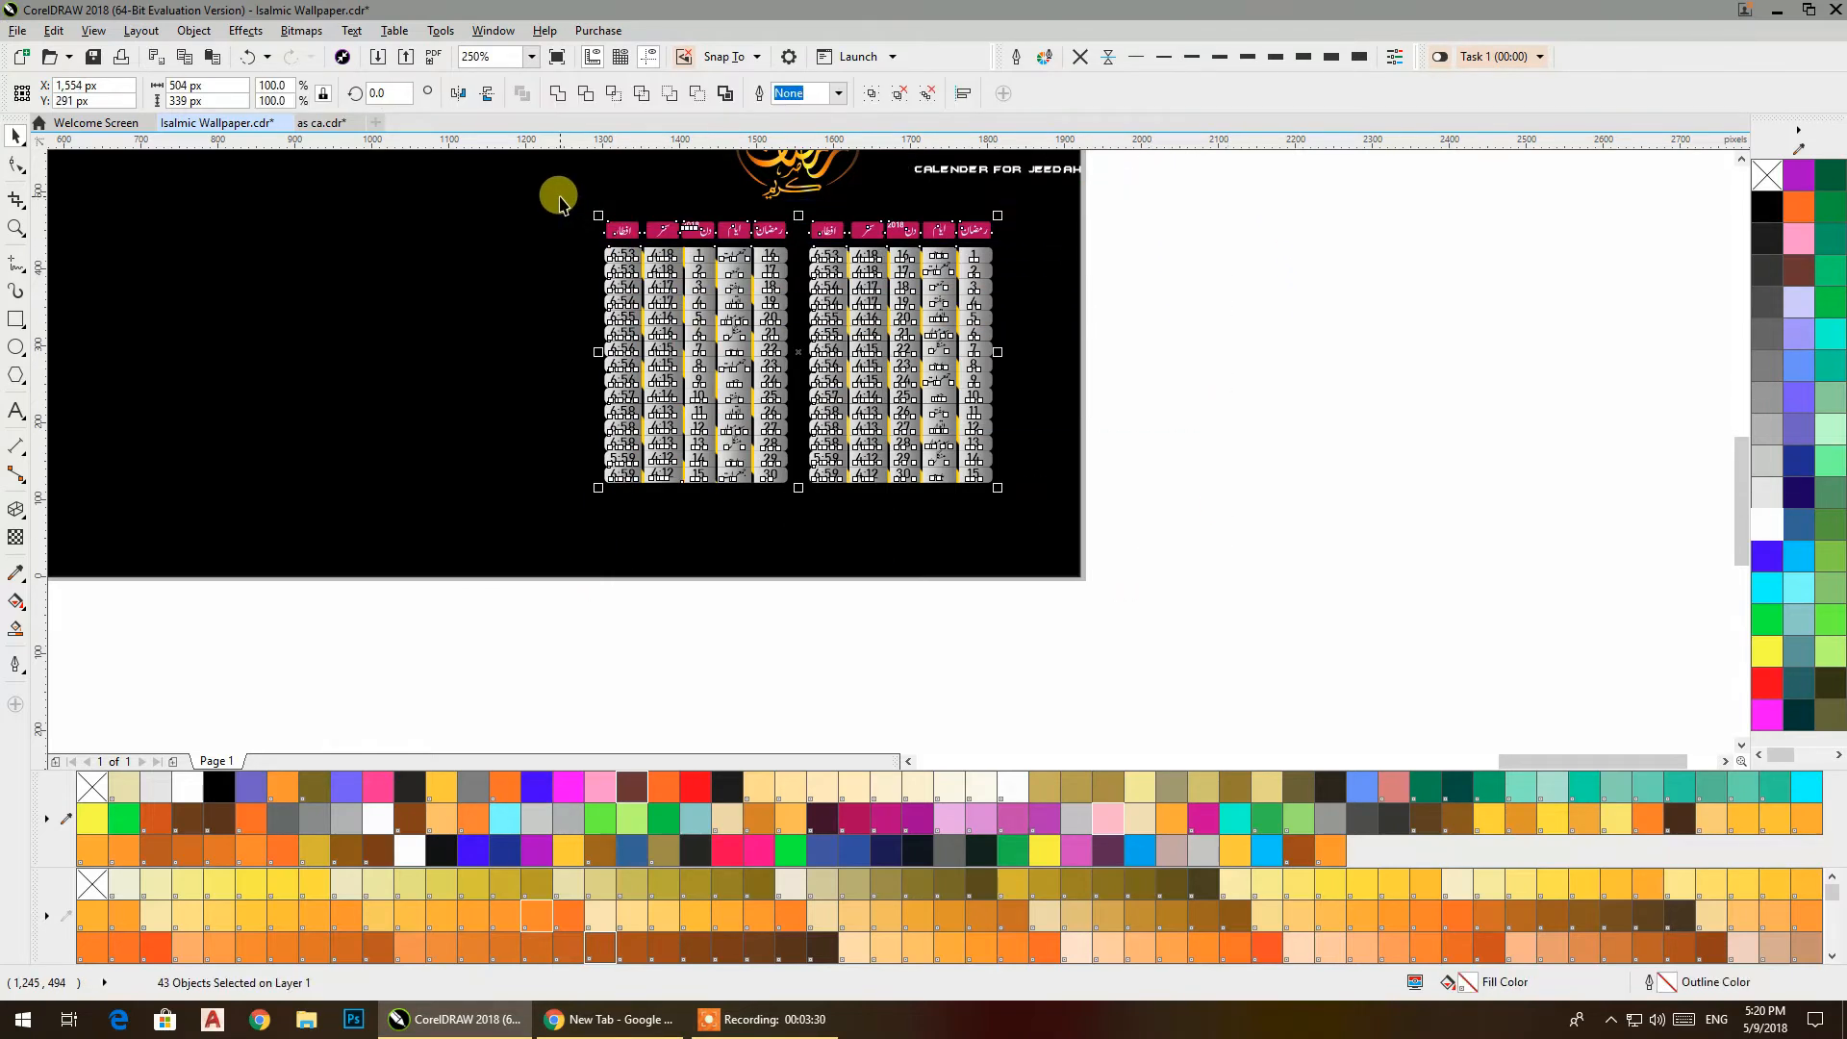
pyautogui.hotkey('ctrl', 'g')
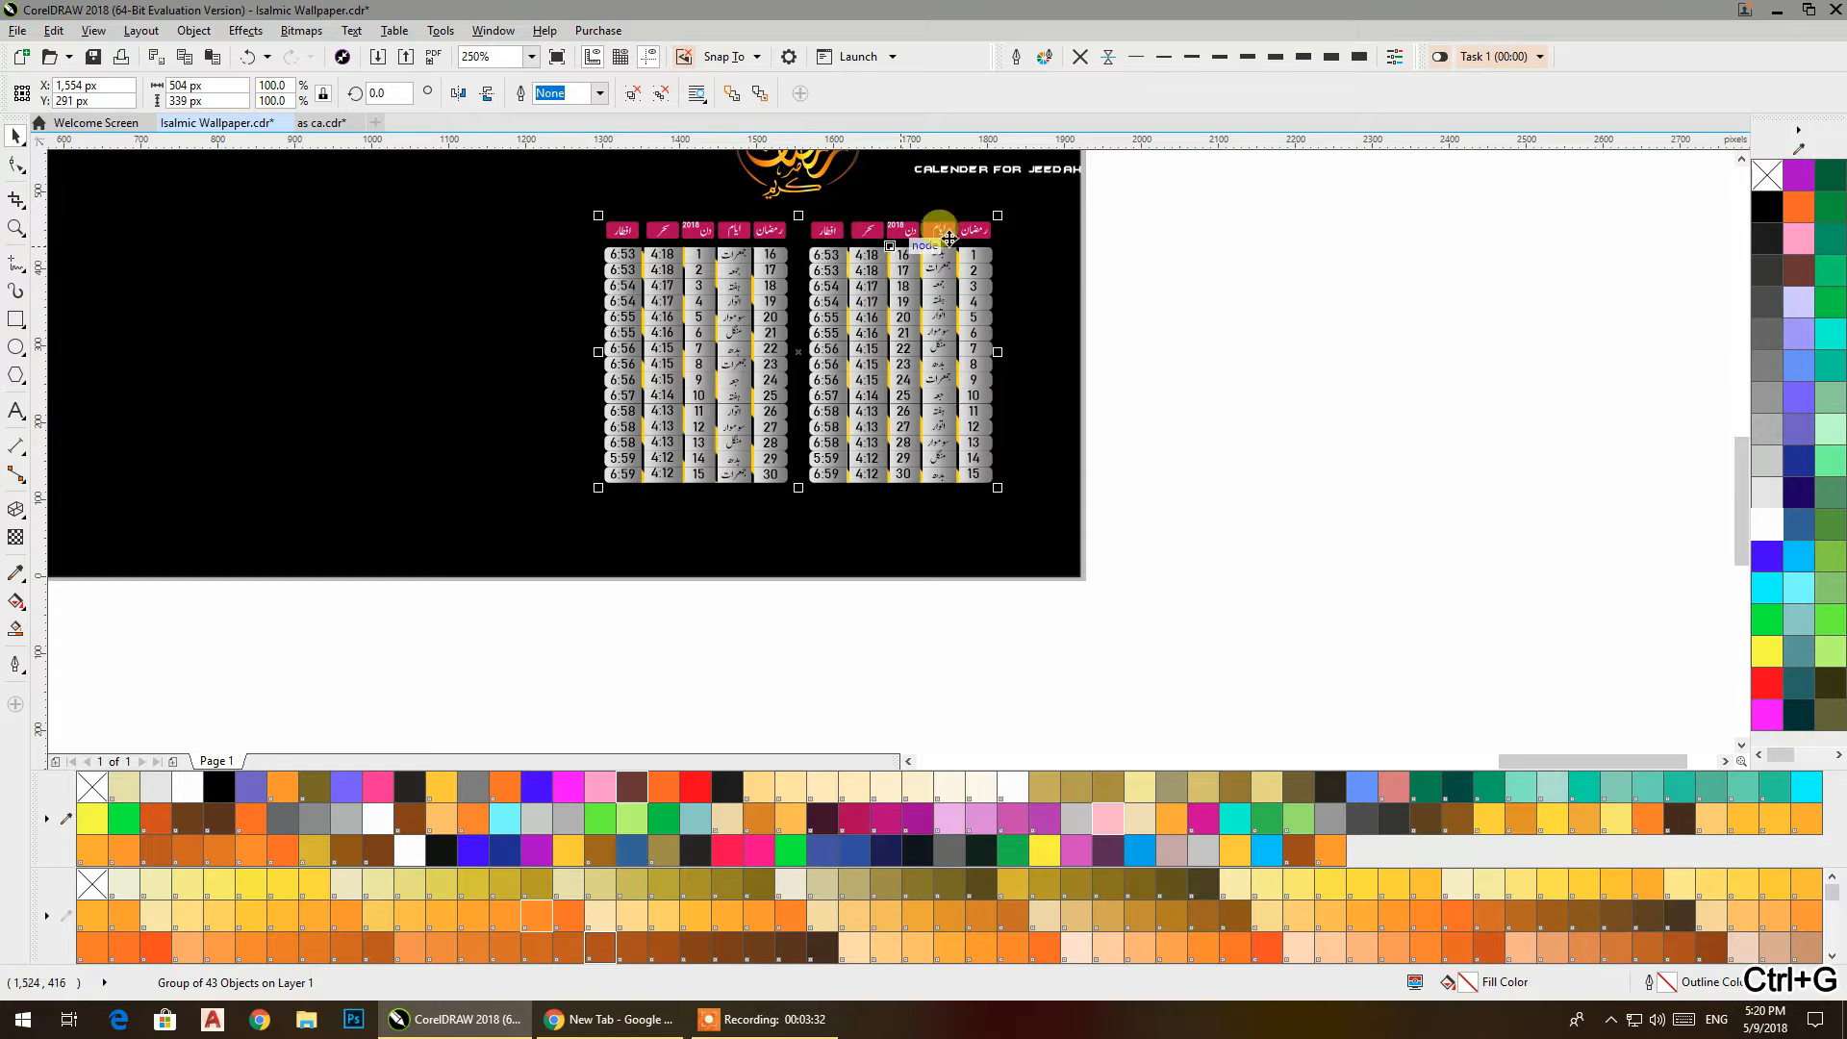
# Move the calendar title back below the tables and centre it horizontally on the grouped tables
pyautogui.click(583, 649)
pyautogui.moveTo(540, 460); pyautogui.dragTo(642, 195)
pyautogui.moveTo(952, 176); pyautogui.dragTo(693, 514)
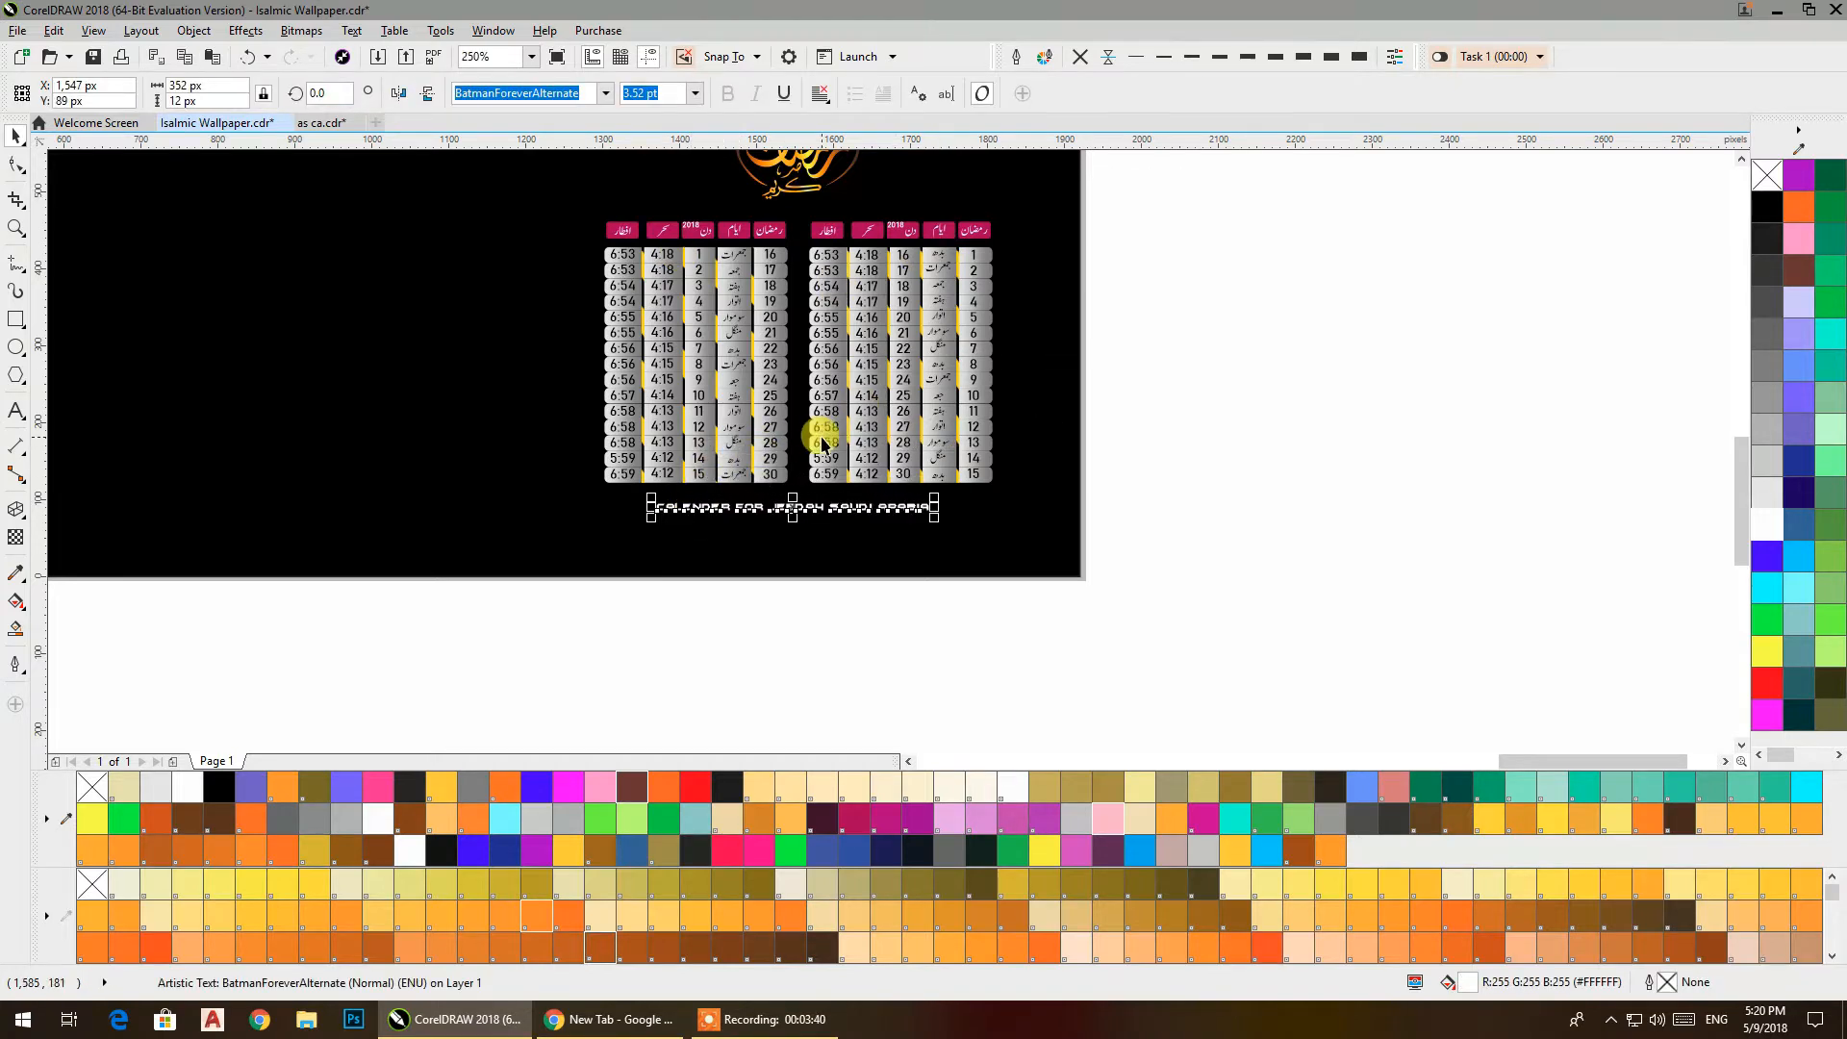
pyautogui.keyDown('shift'); pyautogui.click(822, 440); pyautogui.keyUp('shift')
pyautogui.press('c')
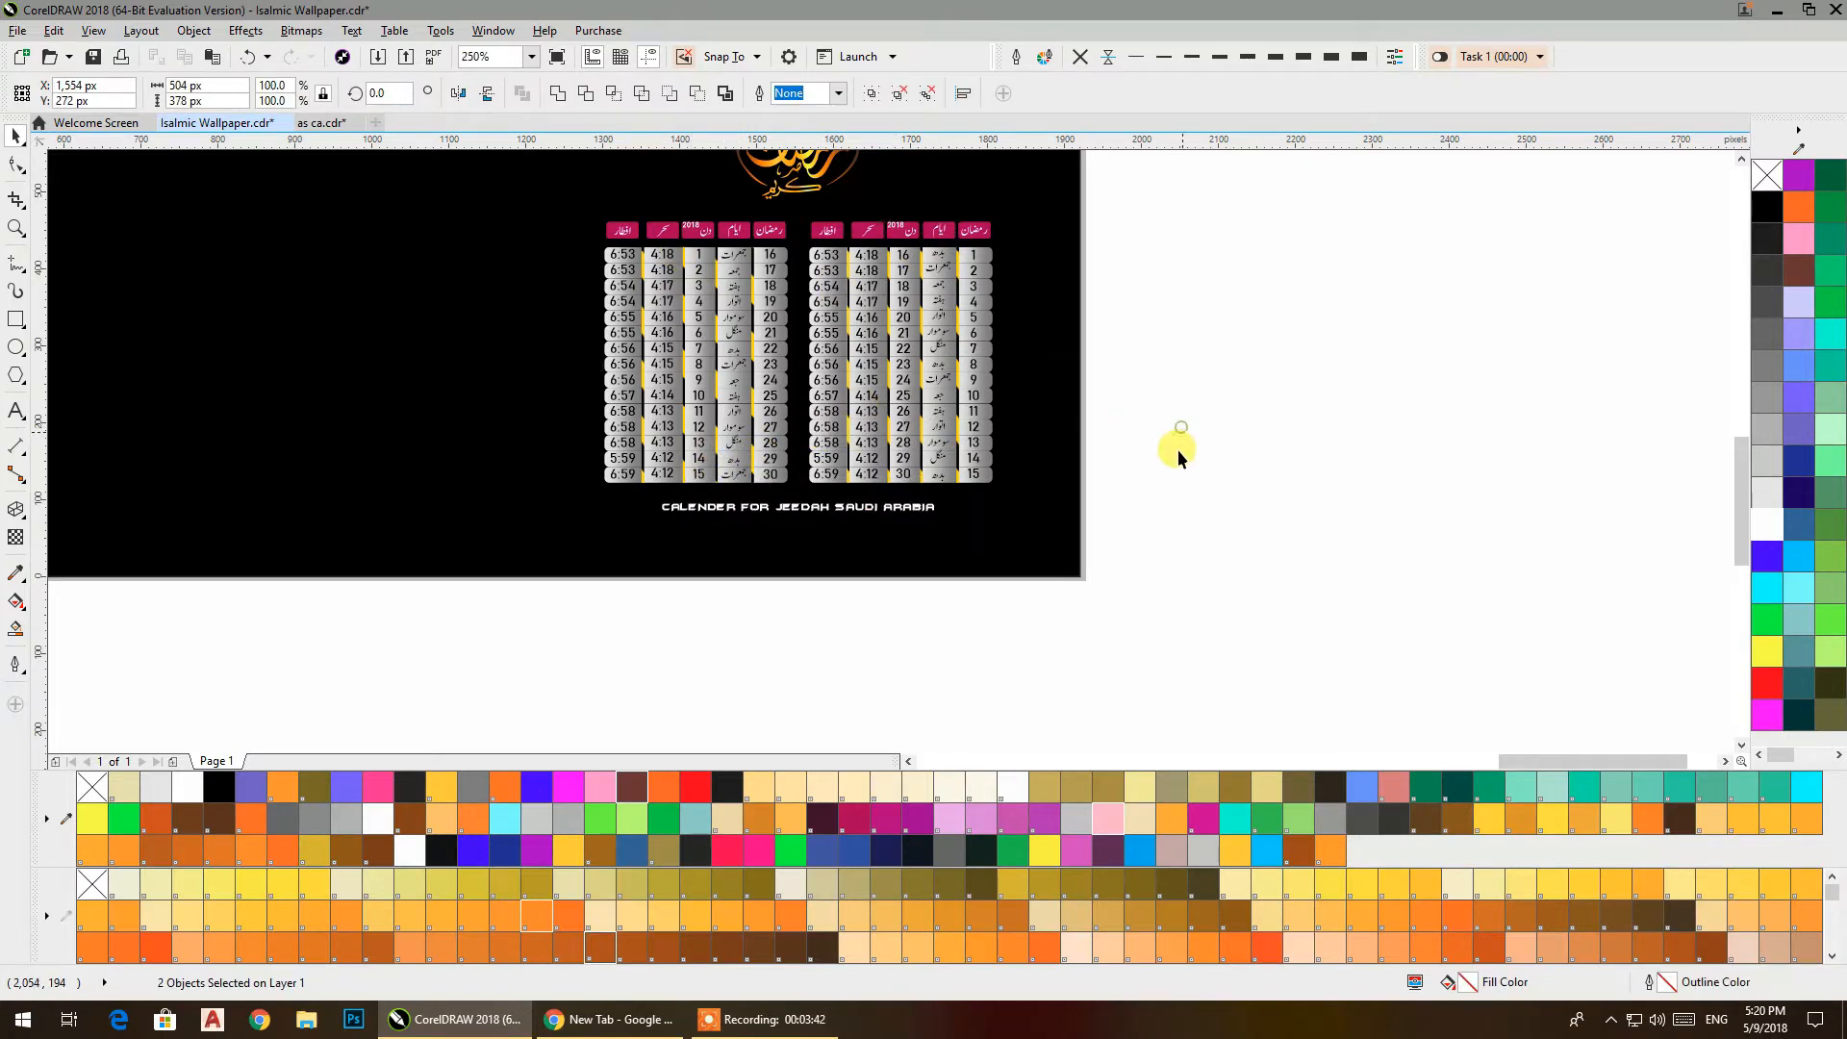
pyautogui.click(1175, 445)
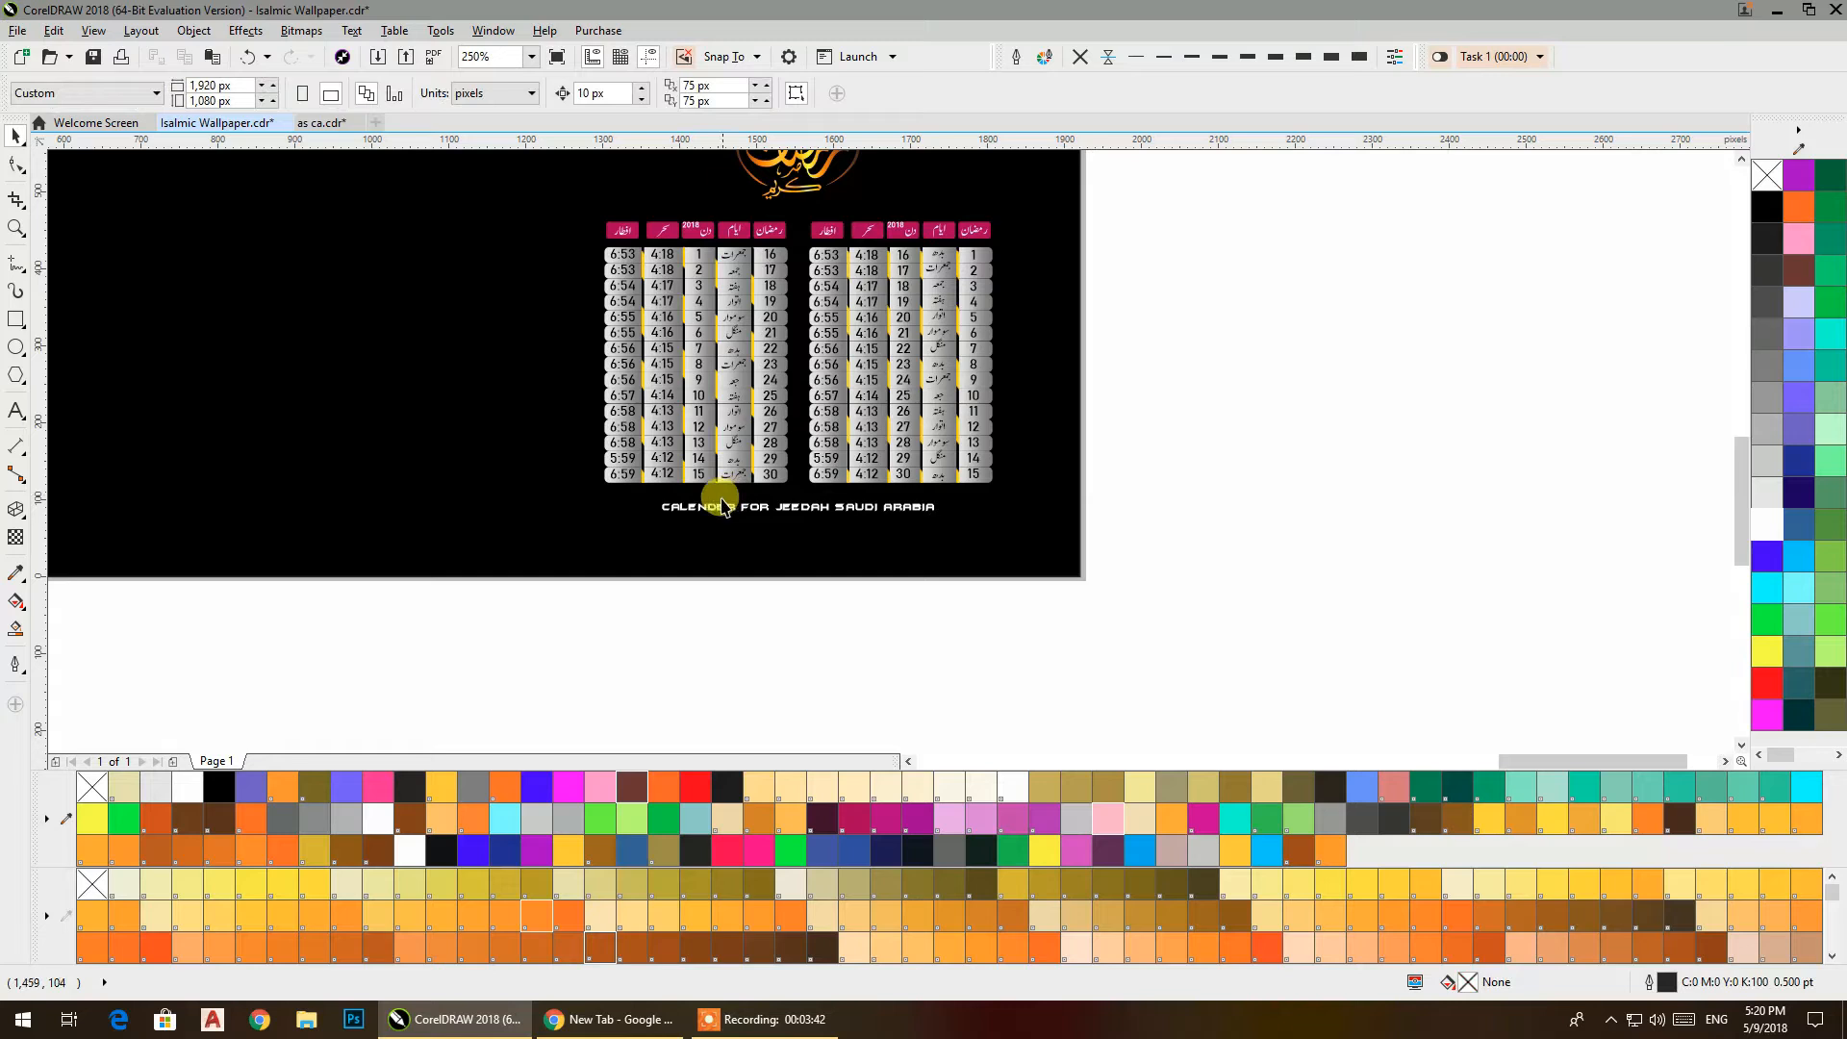
# Draw a thin bar about 359 by 3 px under the calendar title, filled bright green (#15FF00) without an outline
pyautogui.click(16, 322)
pyautogui.scroll(2, 783, 549)
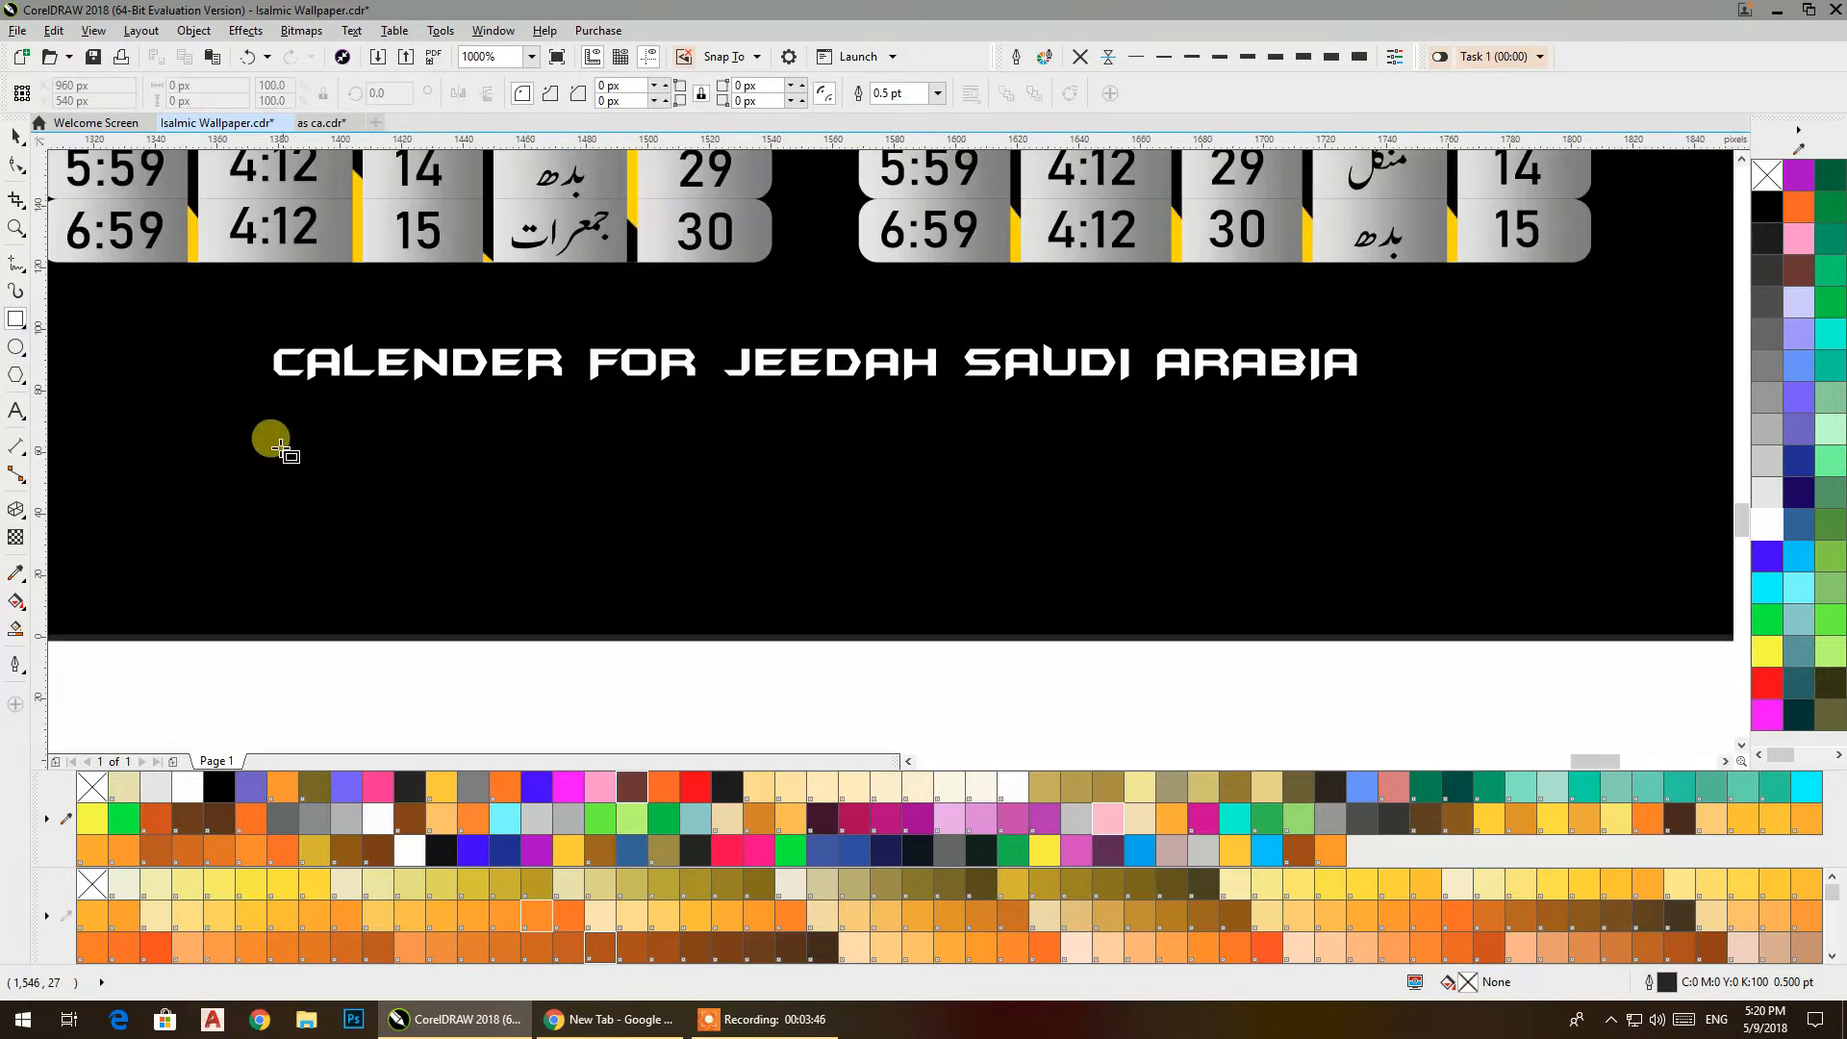
pyautogui.moveTo(254, 411); pyautogui.dragTo(1364, 404)
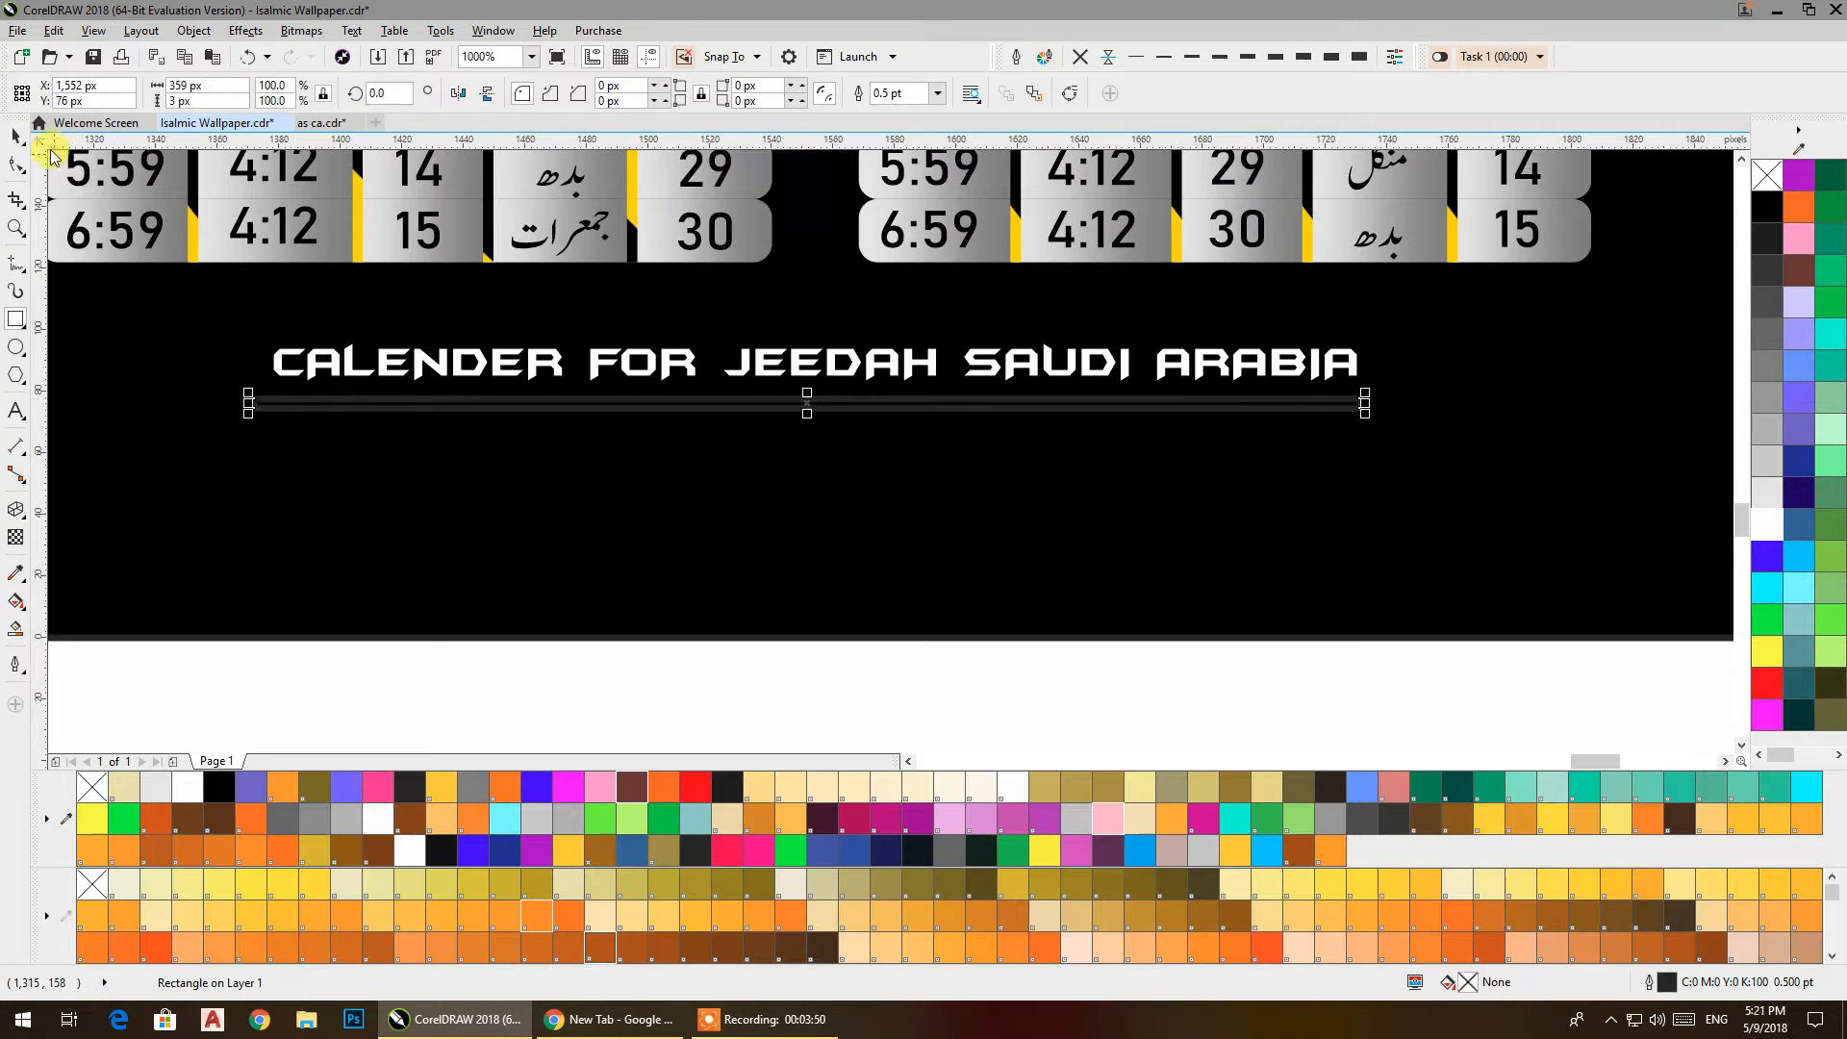
pyautogui.click(15, 139)
pyautogui.click(793, 850)
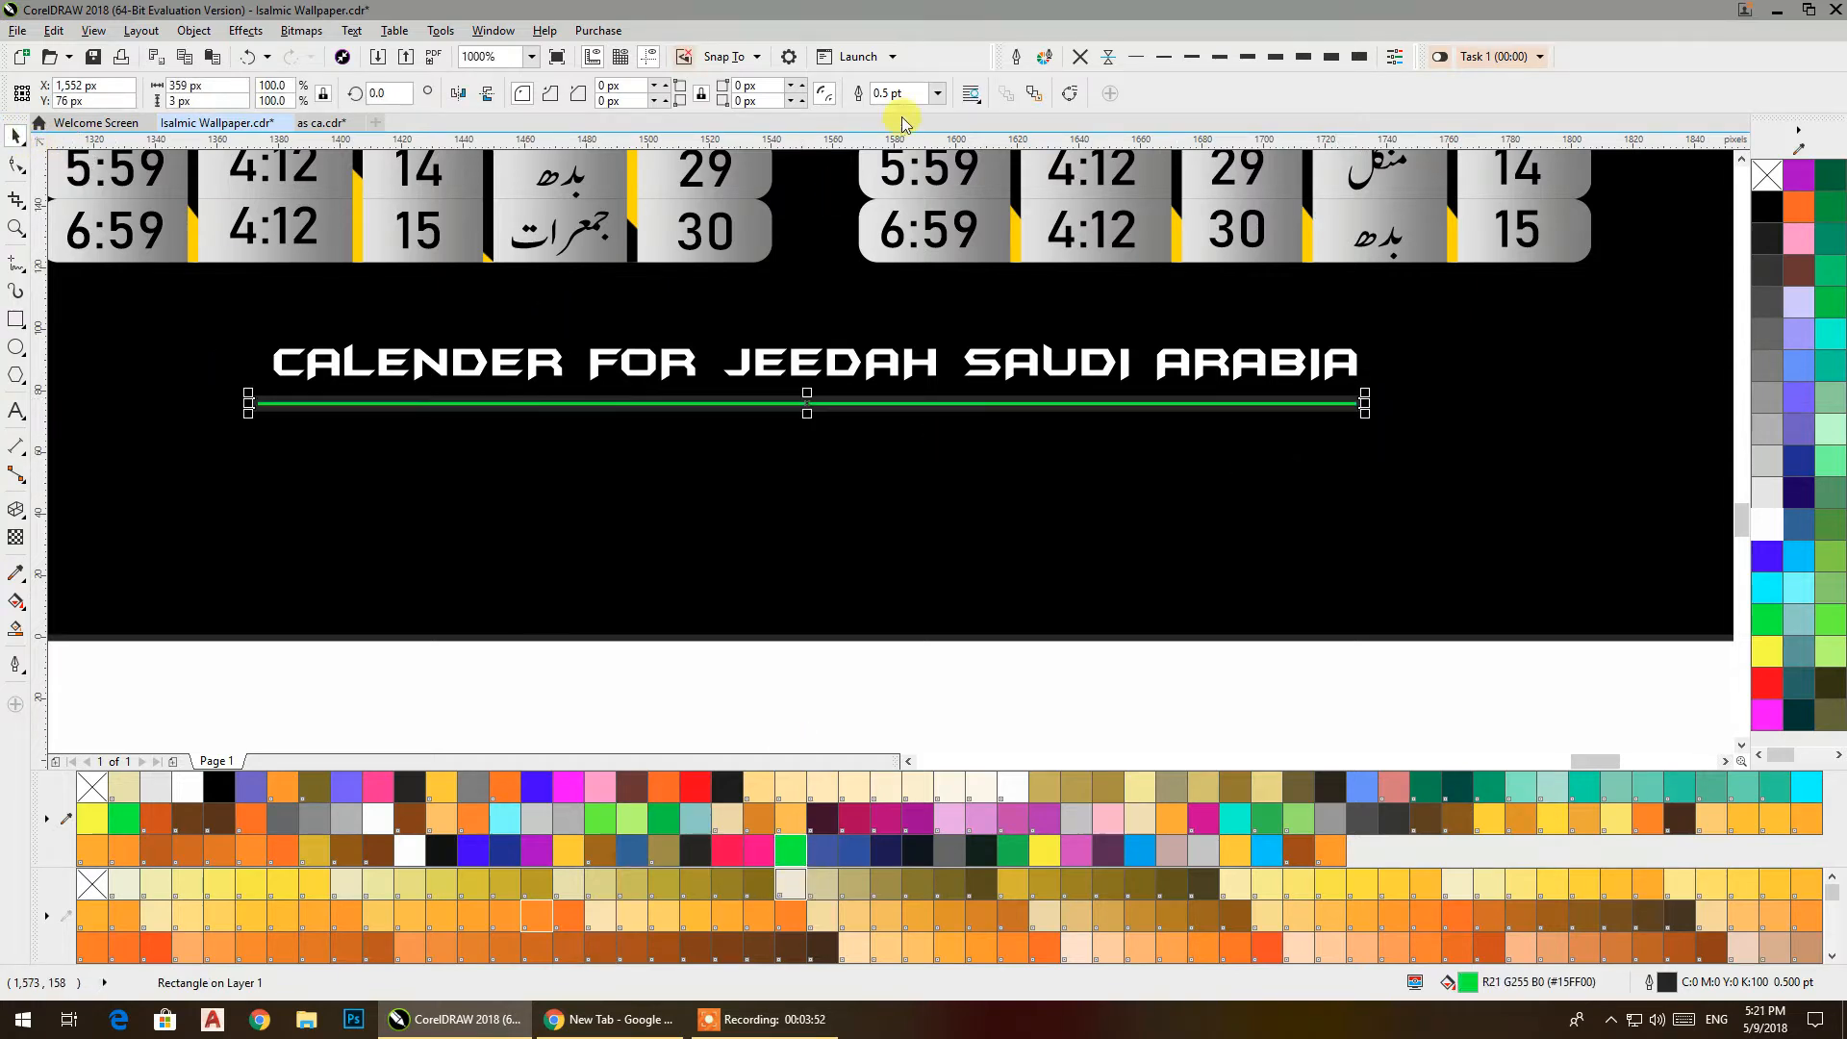
pyautogui.click(1079, 63)
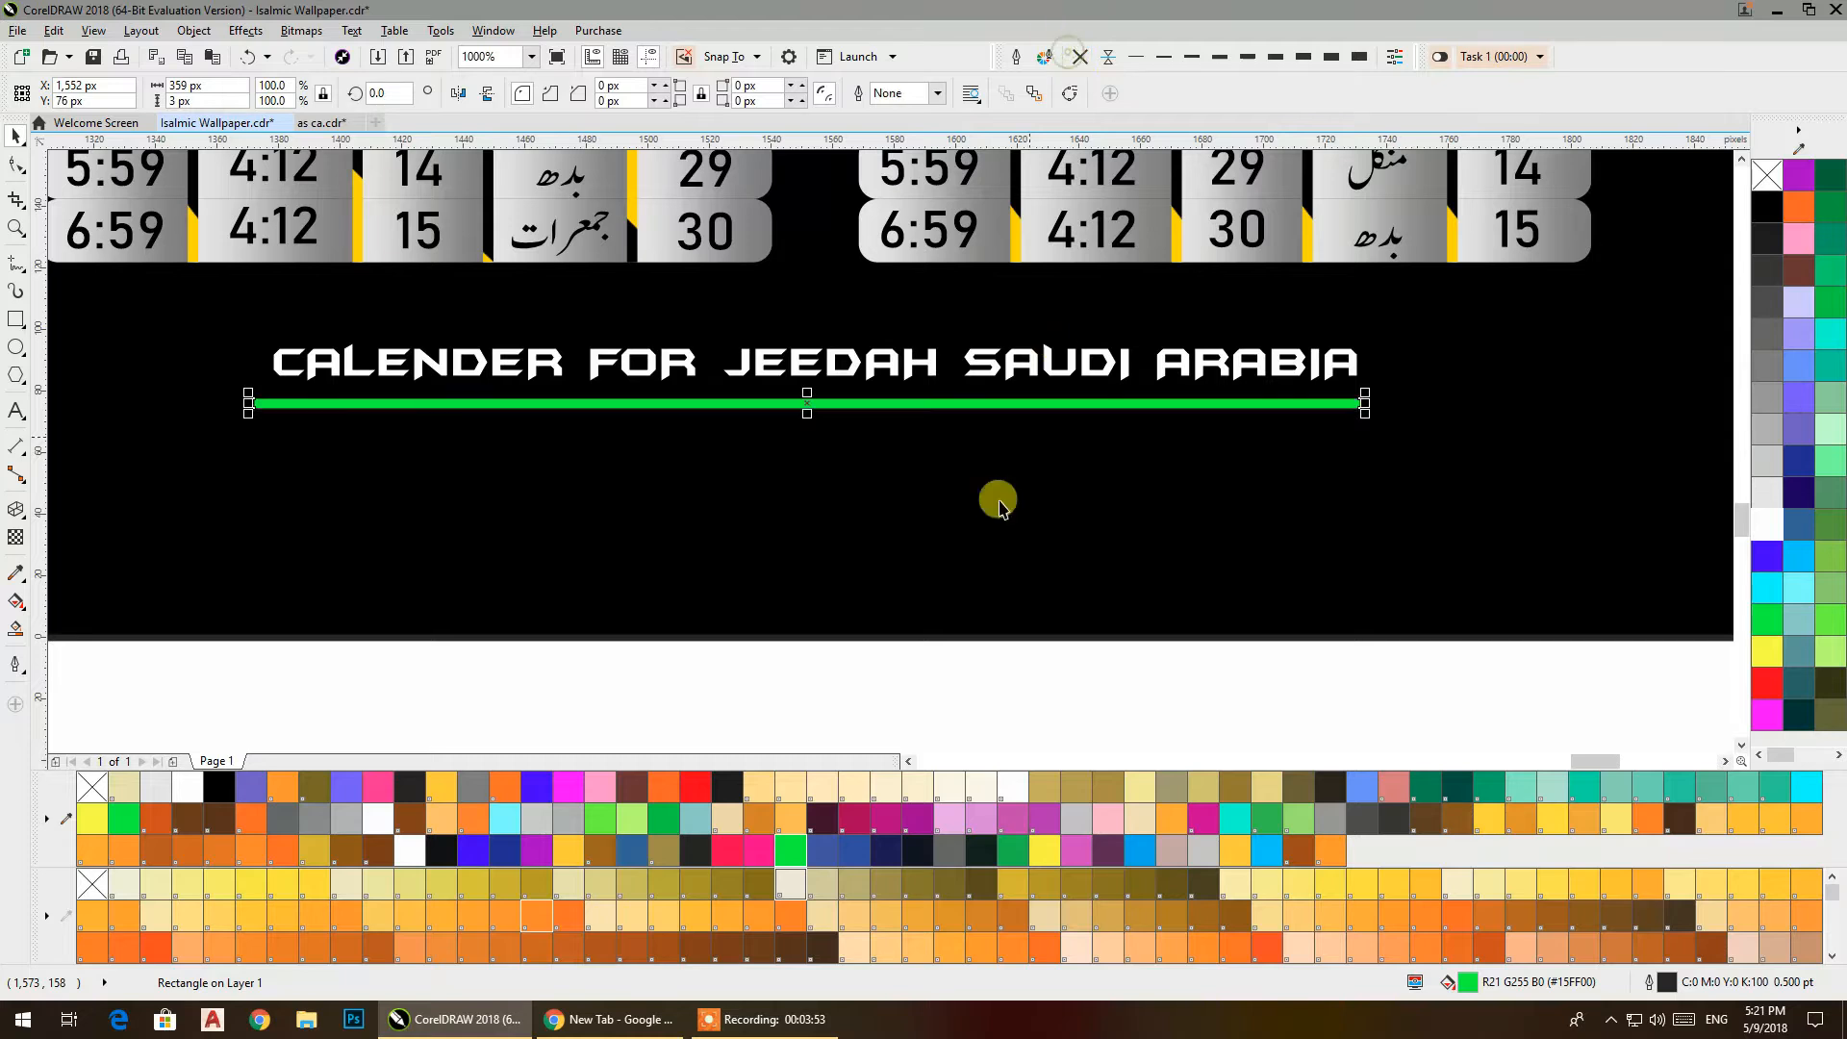
pyautogui.click(902, 685)
# Try an elliptical fountain fill on the green bar and restore its solid green fill
pyautogui.click(697, 408)
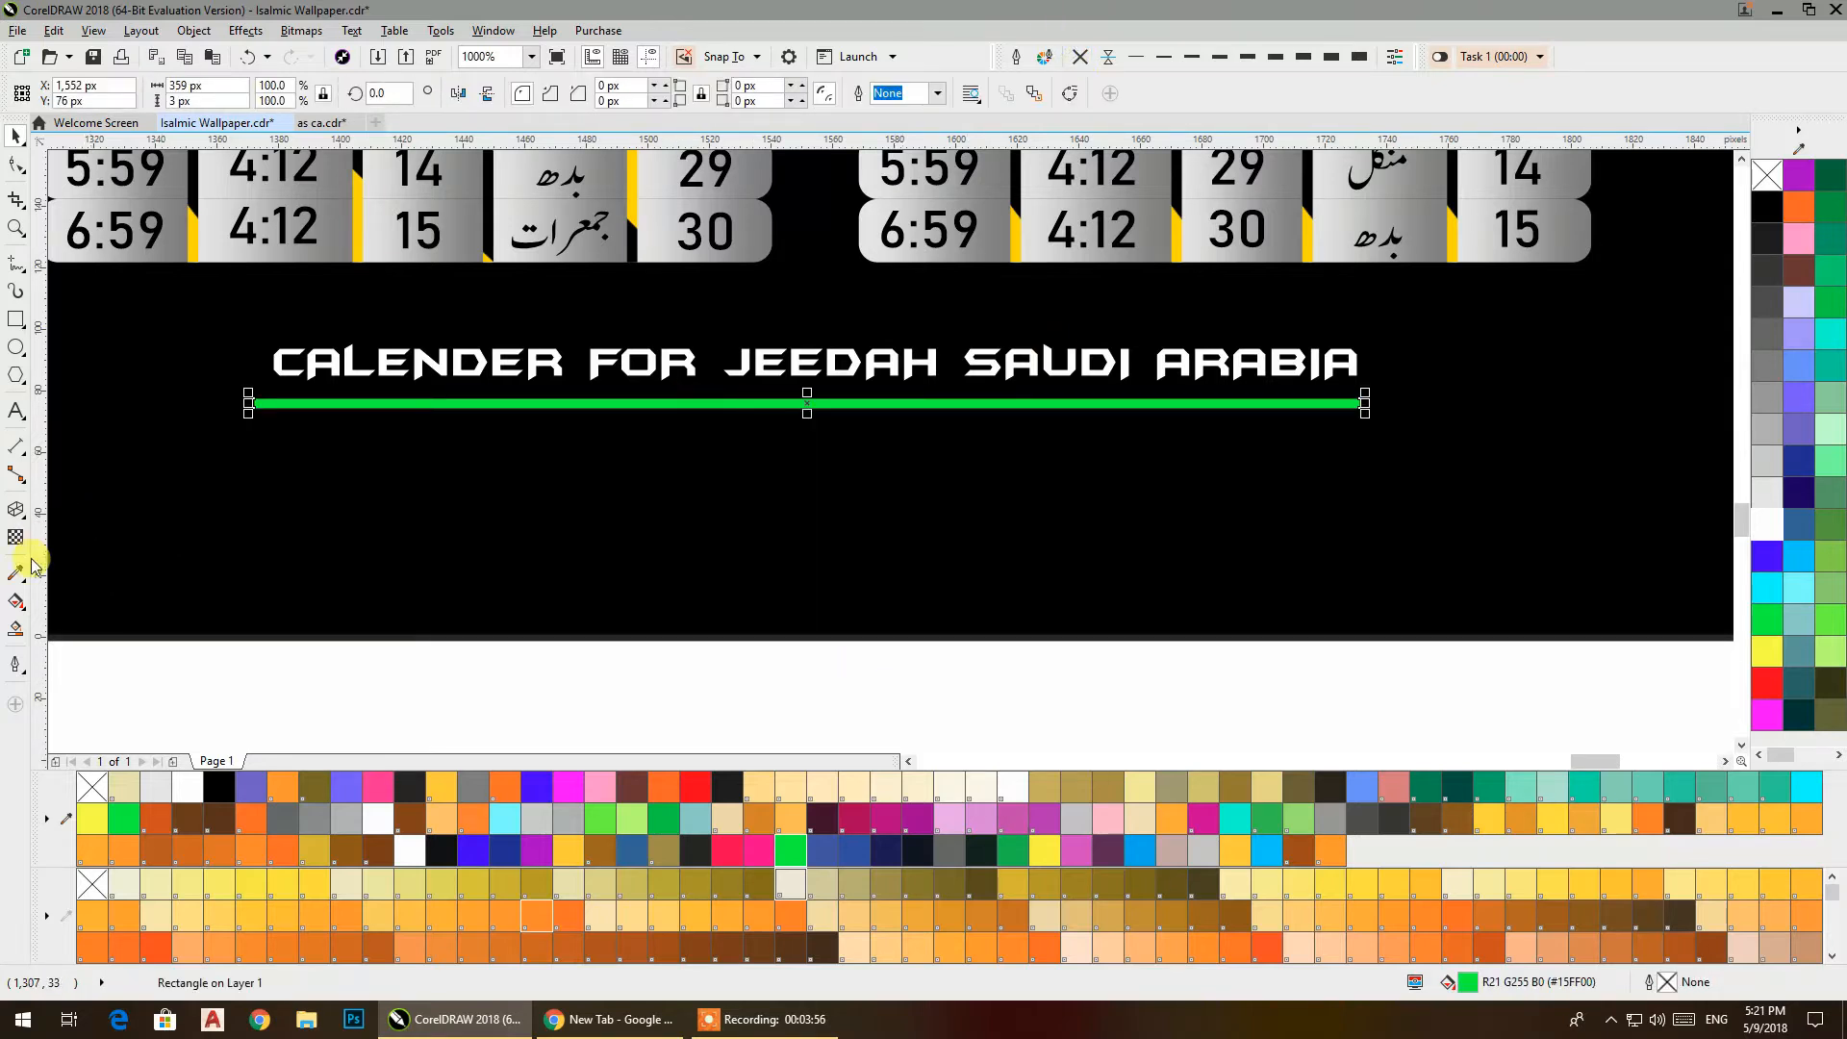
pyautogui.click(18, 604)
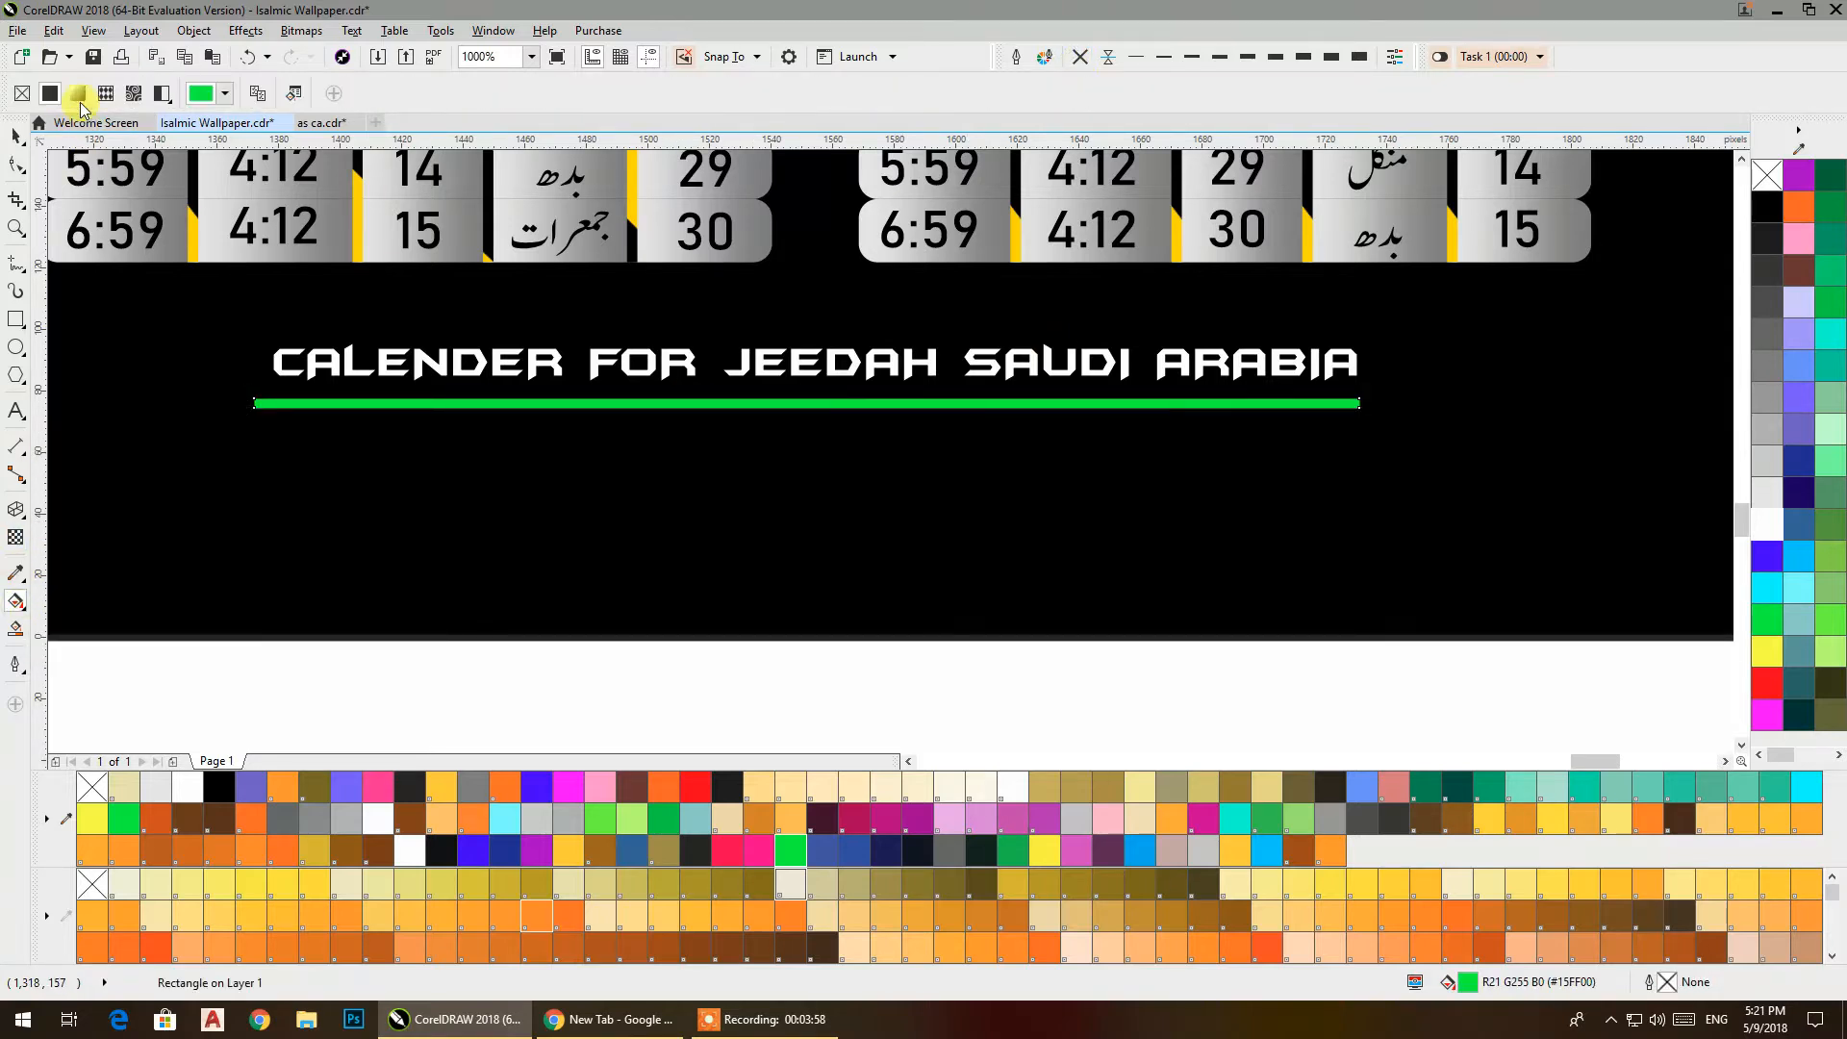
pyautogui.click(79, 93)
pyautogui.click(284, 96)
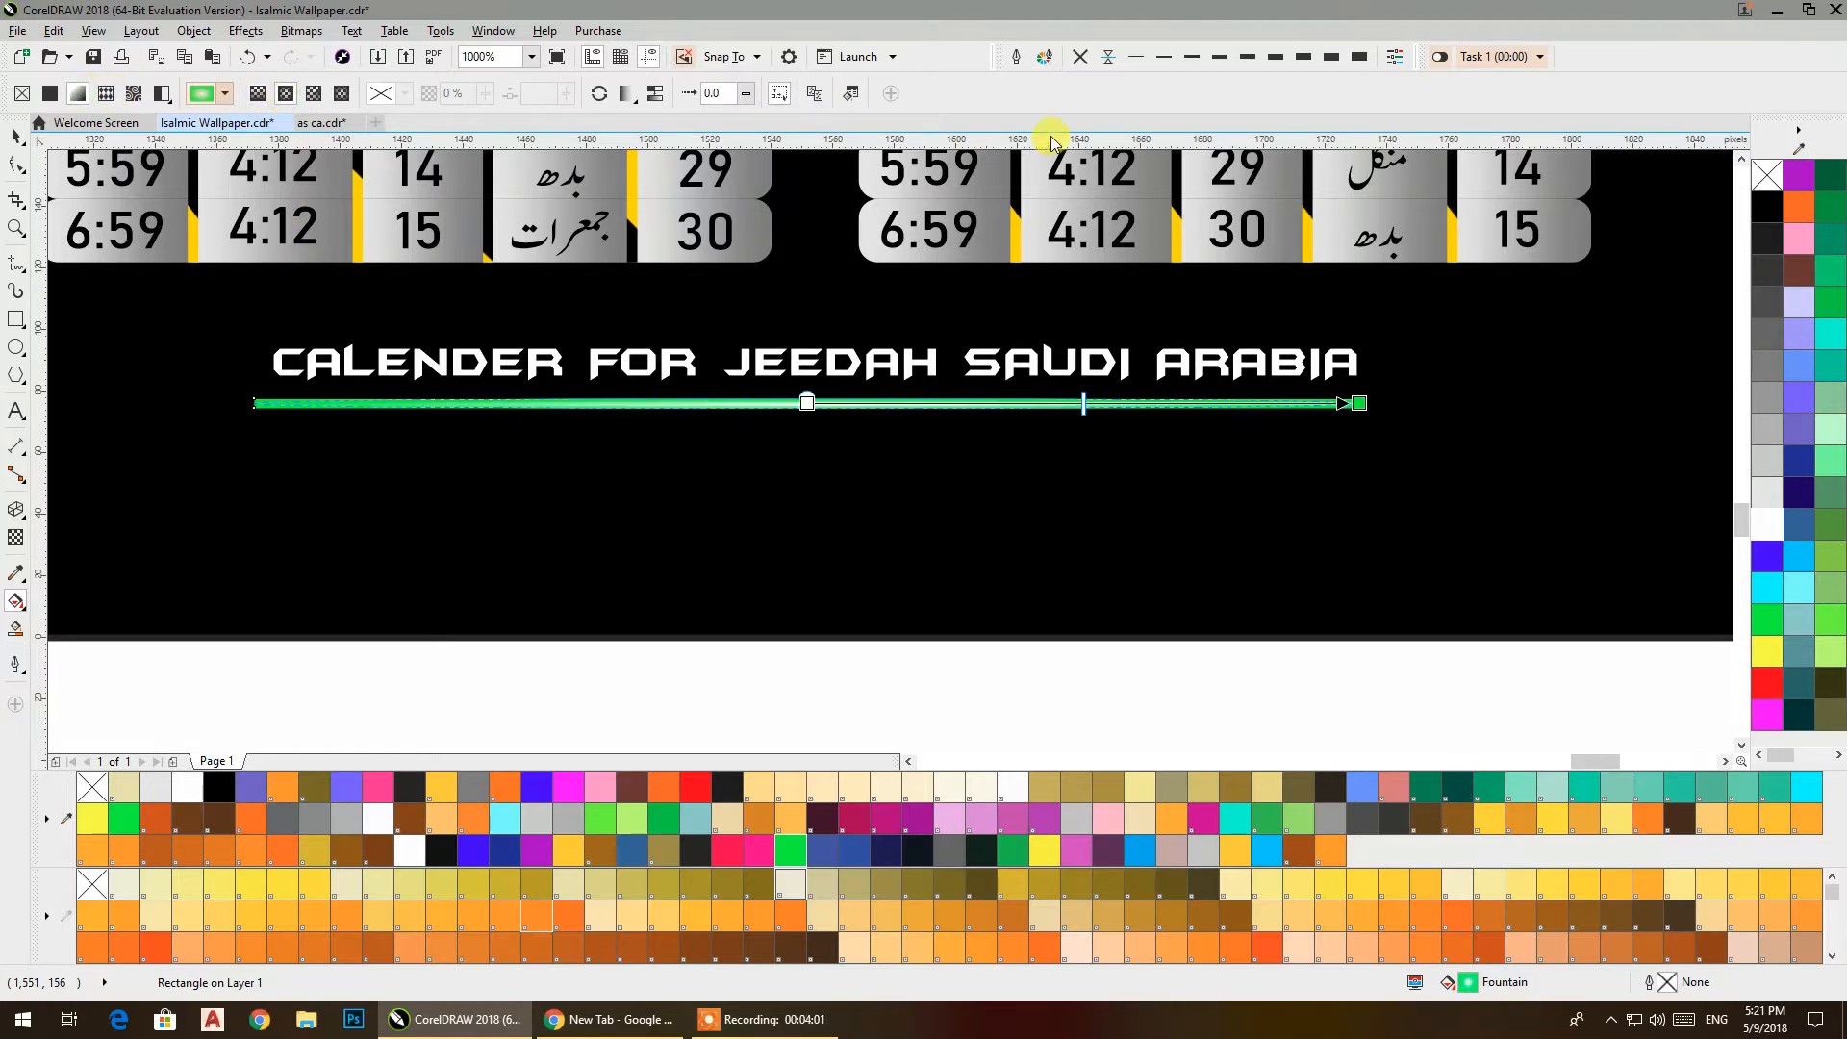
pyautogui.click(22, 94)
pyautogui.click(16, 136)
pyautogui.click(1766, 620)
pyautogui.click(779, 848)
# Apply an elliptical fountain transparency to the green bar so it fades out at both ends
pyautogui.click(15, 536)
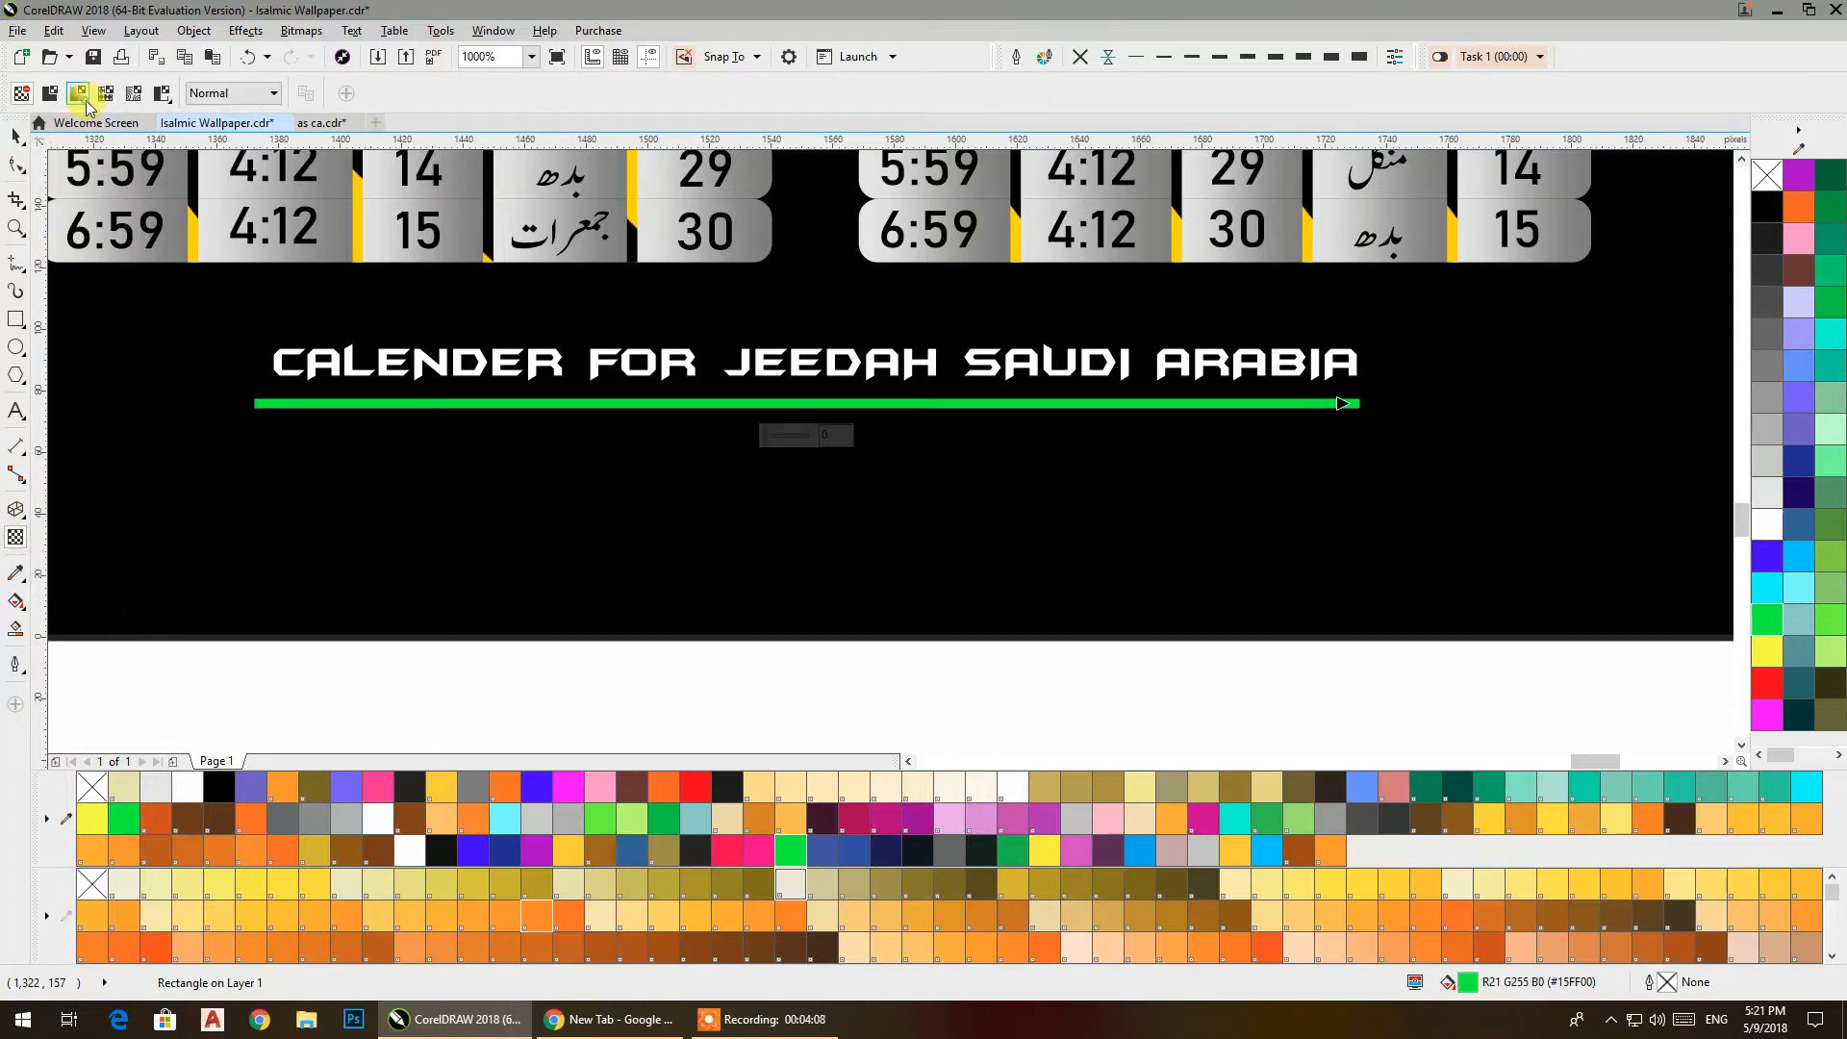
pyautogui.click(78, 94)
pyautogui.click(395, 93)
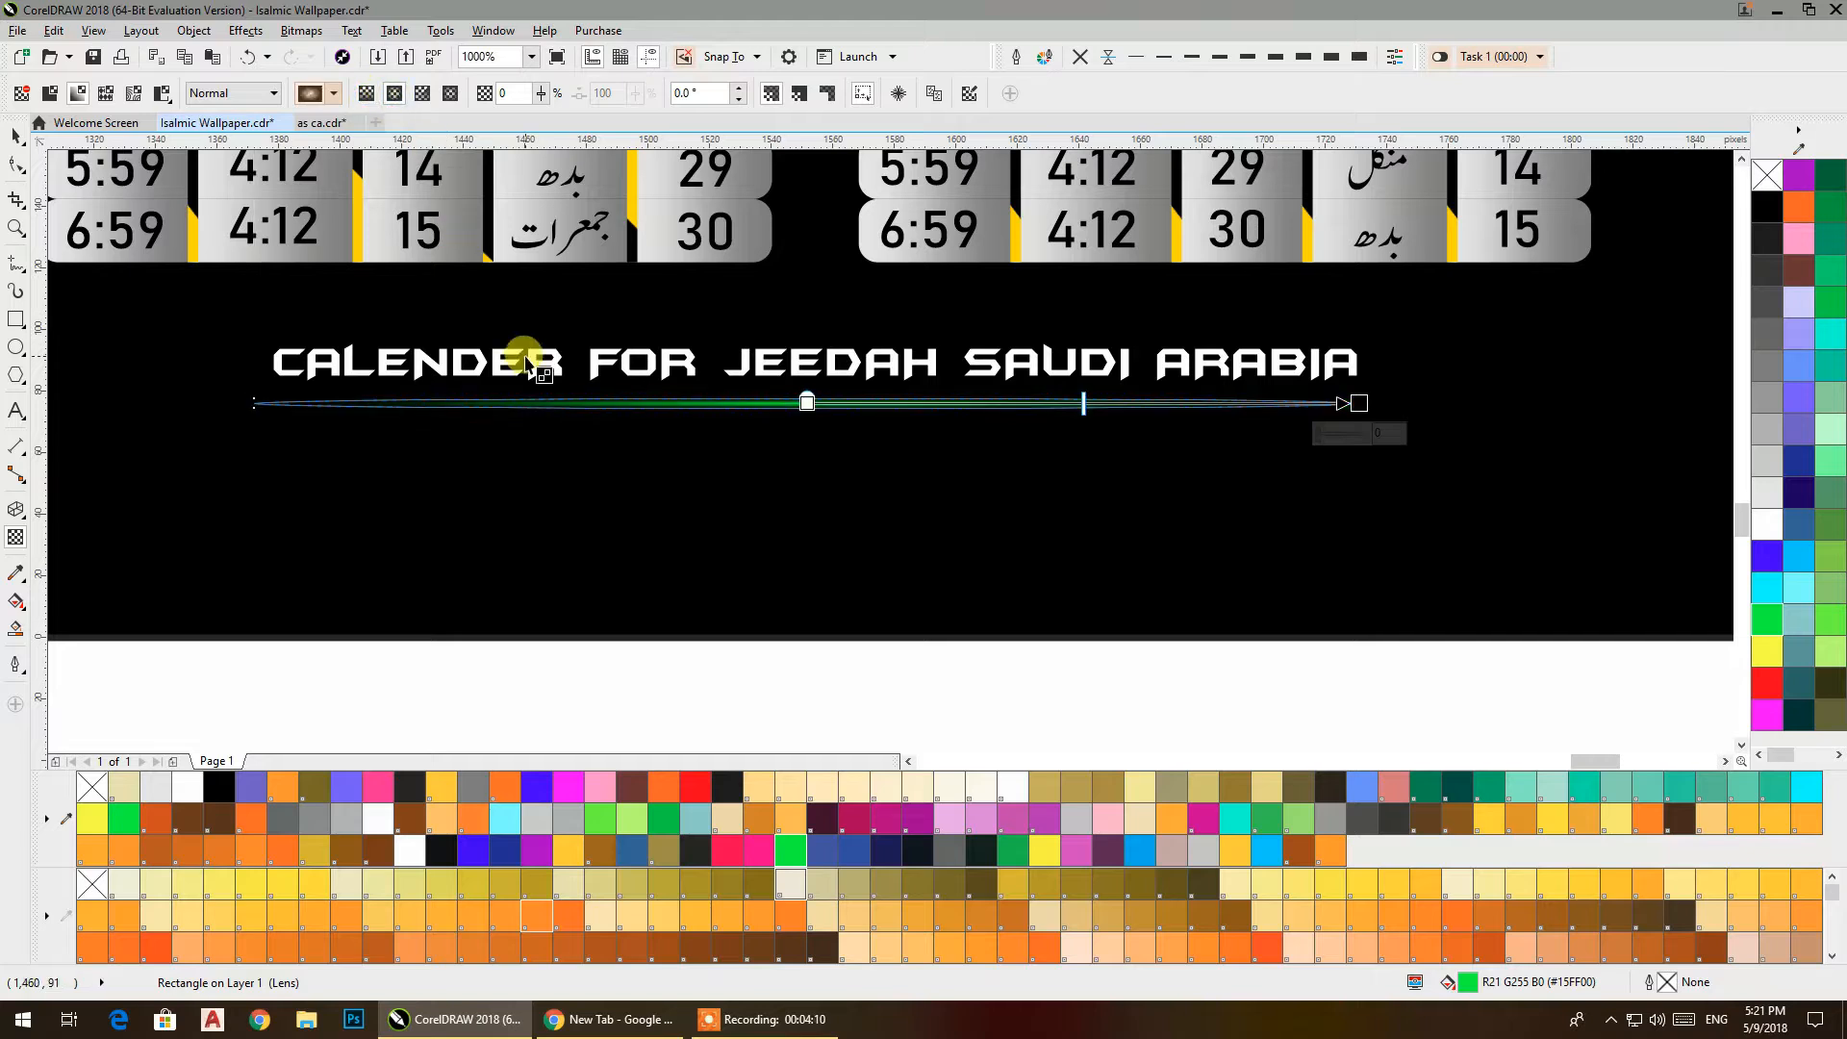
pyautogui.click(12, 144)
pyautogui.click(742, 707)
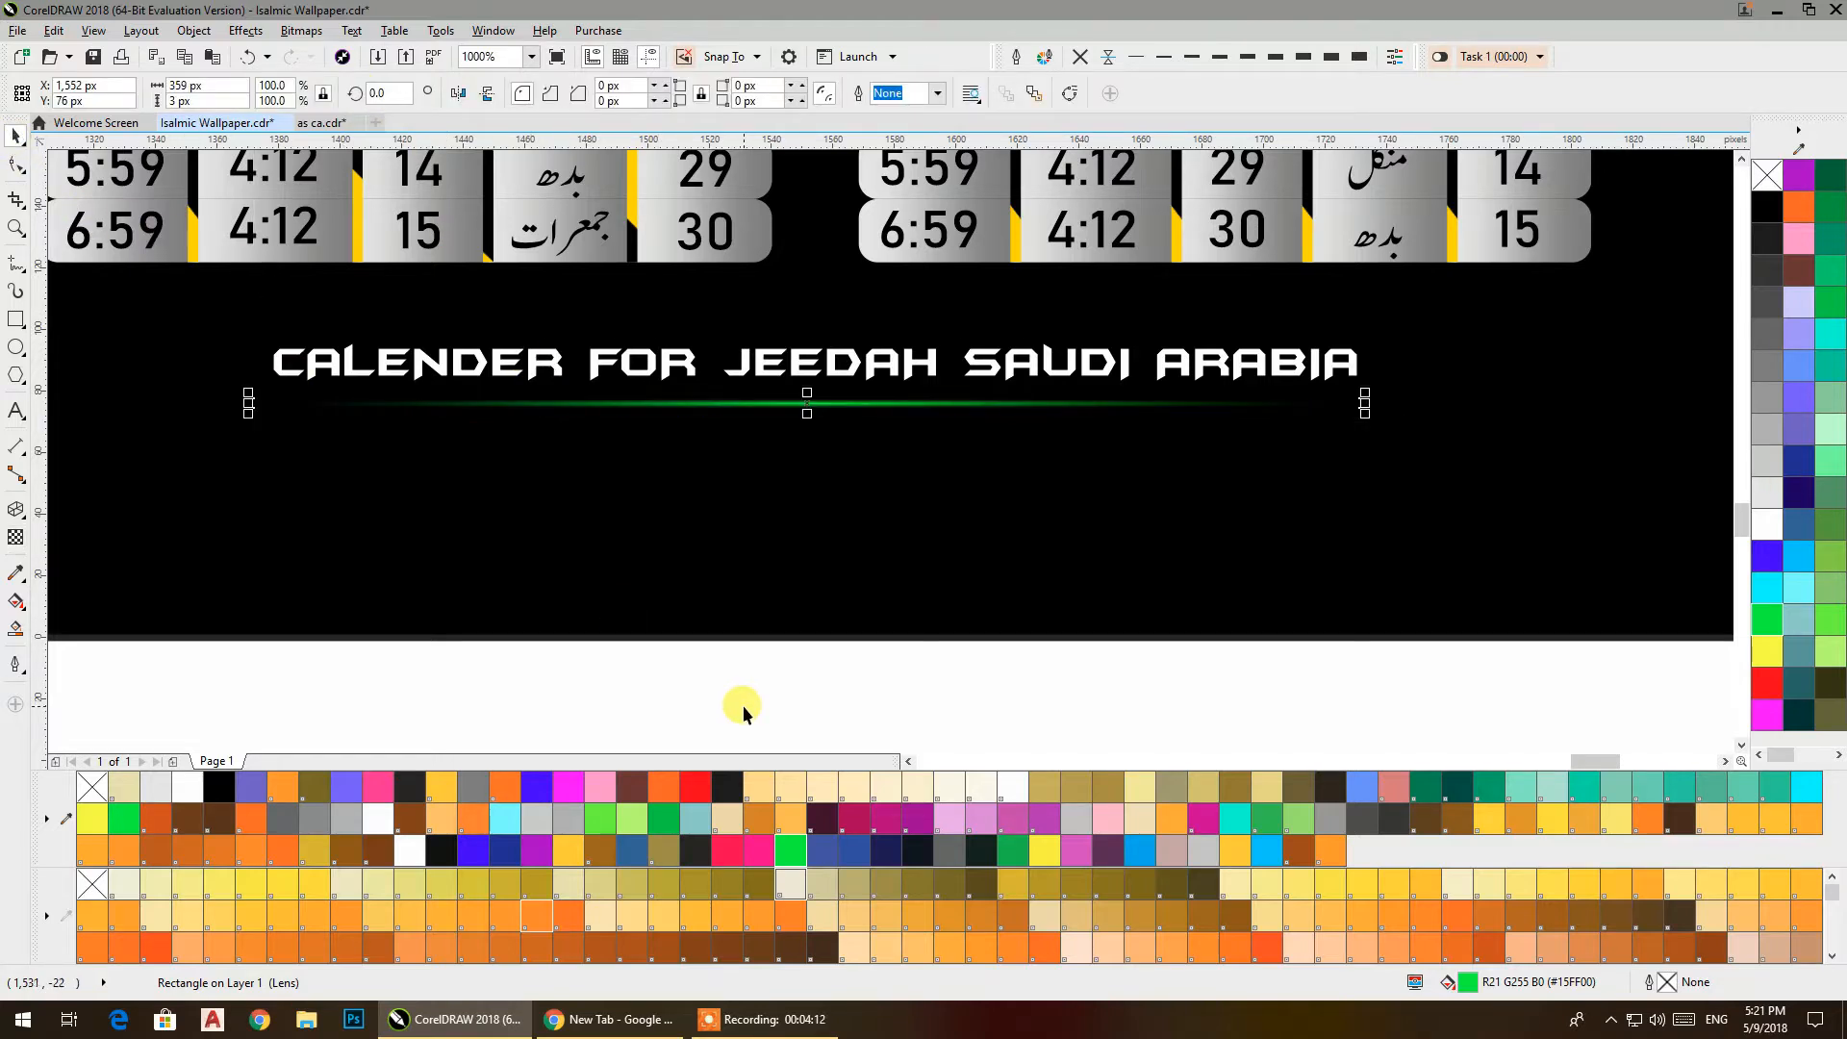
# Duplicate the fading green bar to just above the calendar title
pyautogui.moveTo(823, 412); pyautogui.dragTo(817, 335)
pyautogui.rightClick(818, 335)
pyautogui.click(1152, 730)
# Centre both green bars horizontally on the calendar title and group them with it
pyautogui.moveTo(1503, 709); pyautogui.dragTo(193, 269)
pyautogui.press('Right')
pyautogui.press('Right')
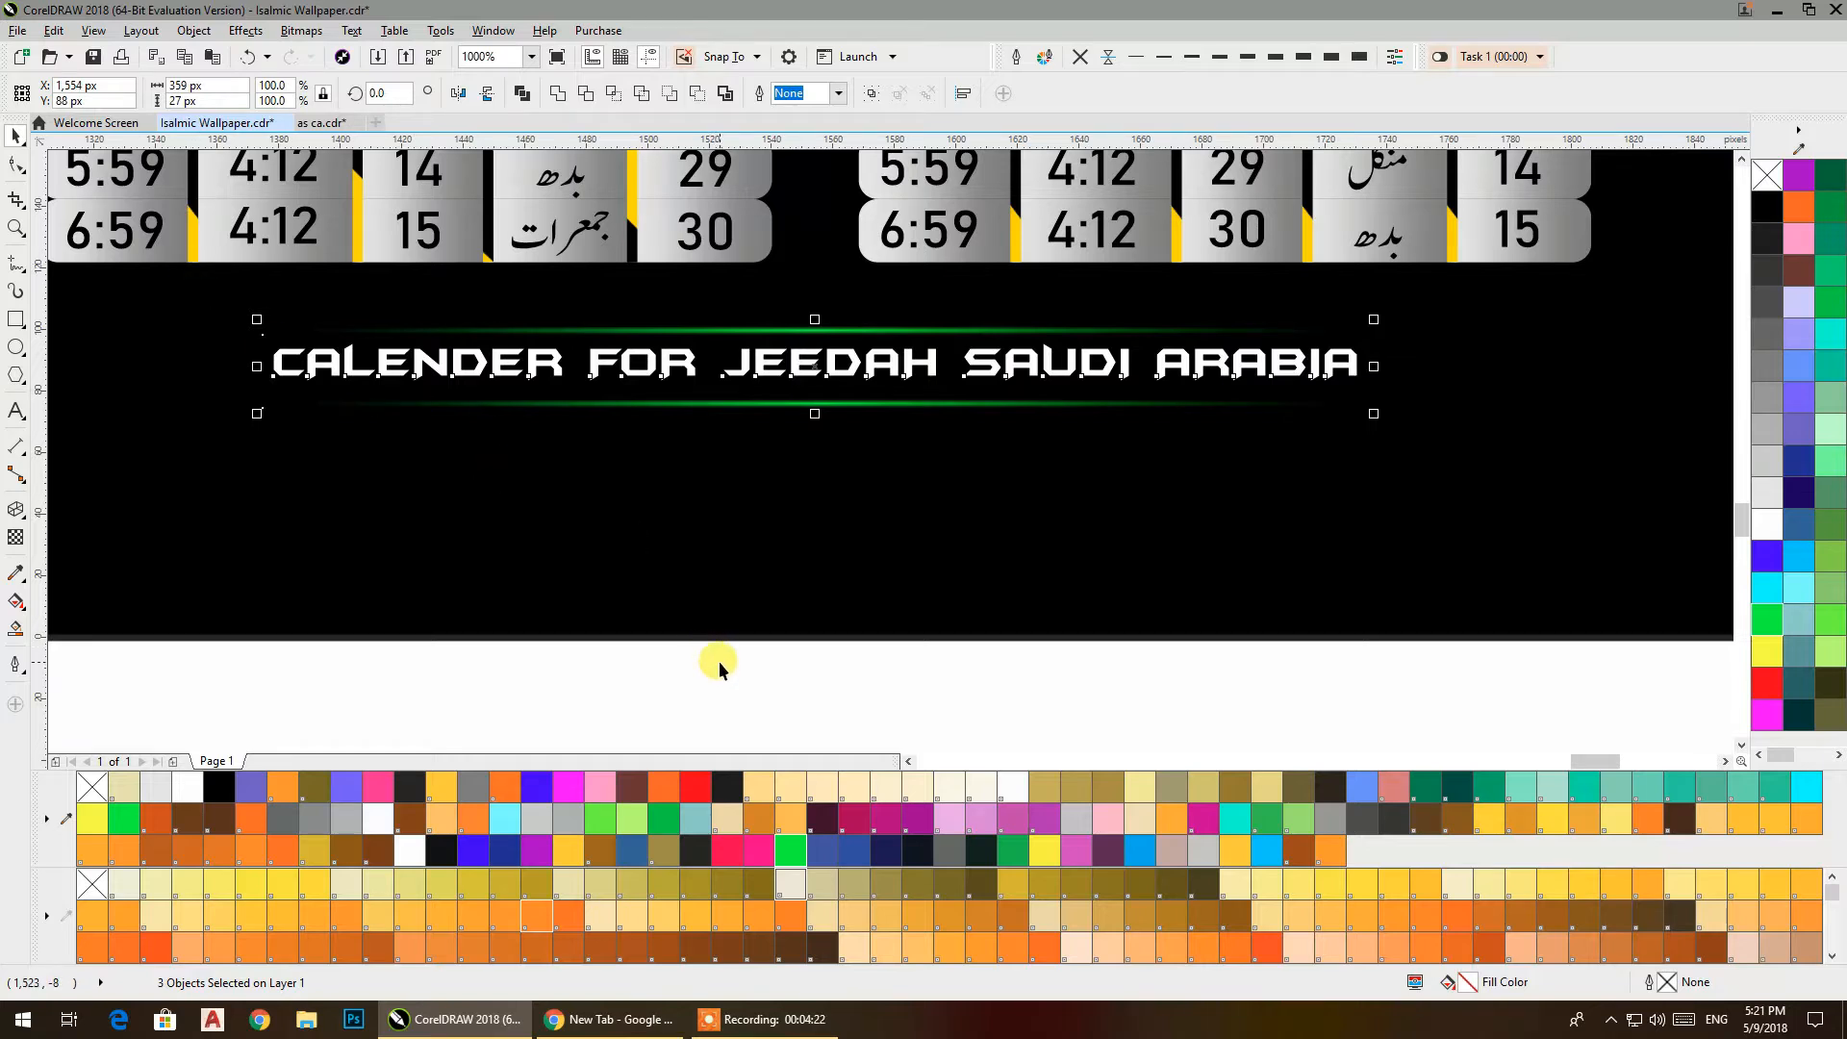
pyautogui.hotkey('ctrl', 'g')
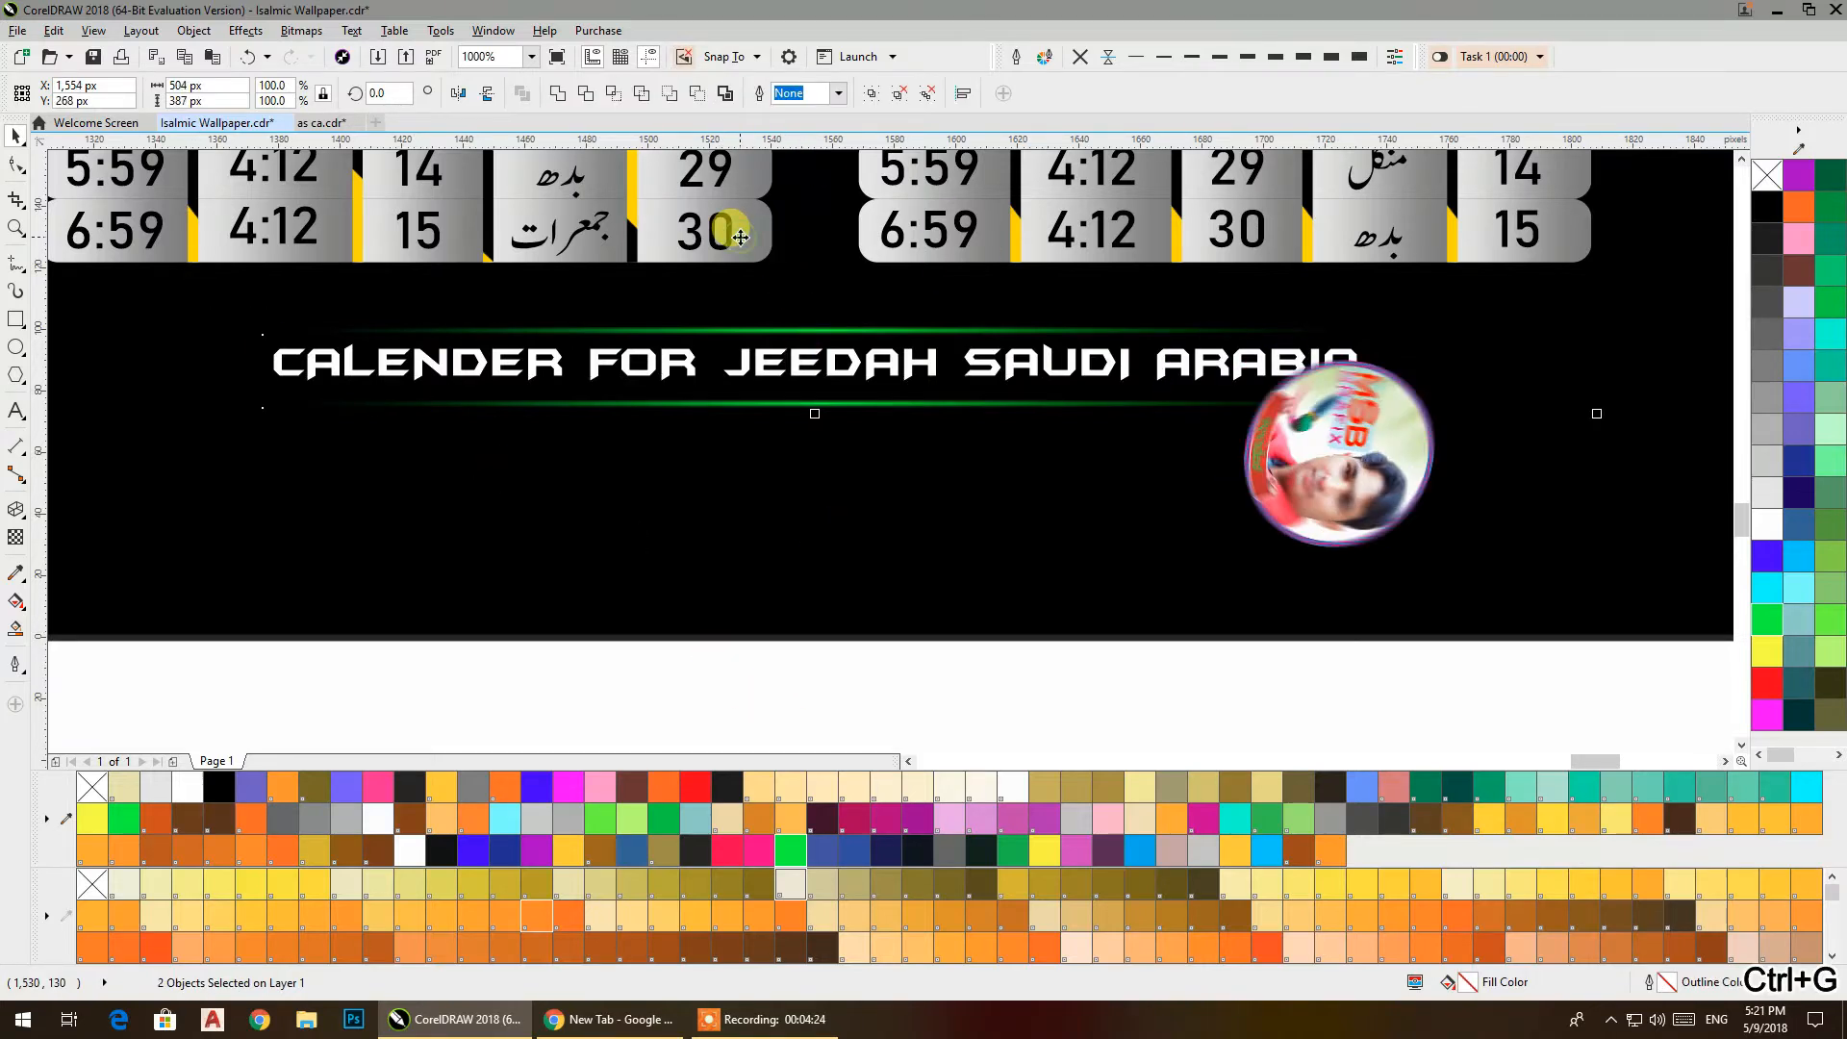
pyautogui.click(724, 707)
# Move the emblem, tables and title together towards the black background's lower-right corner, centred at about X 1,636 px, Y 325 px
pyautogui.scroll(-4, 792, 497)
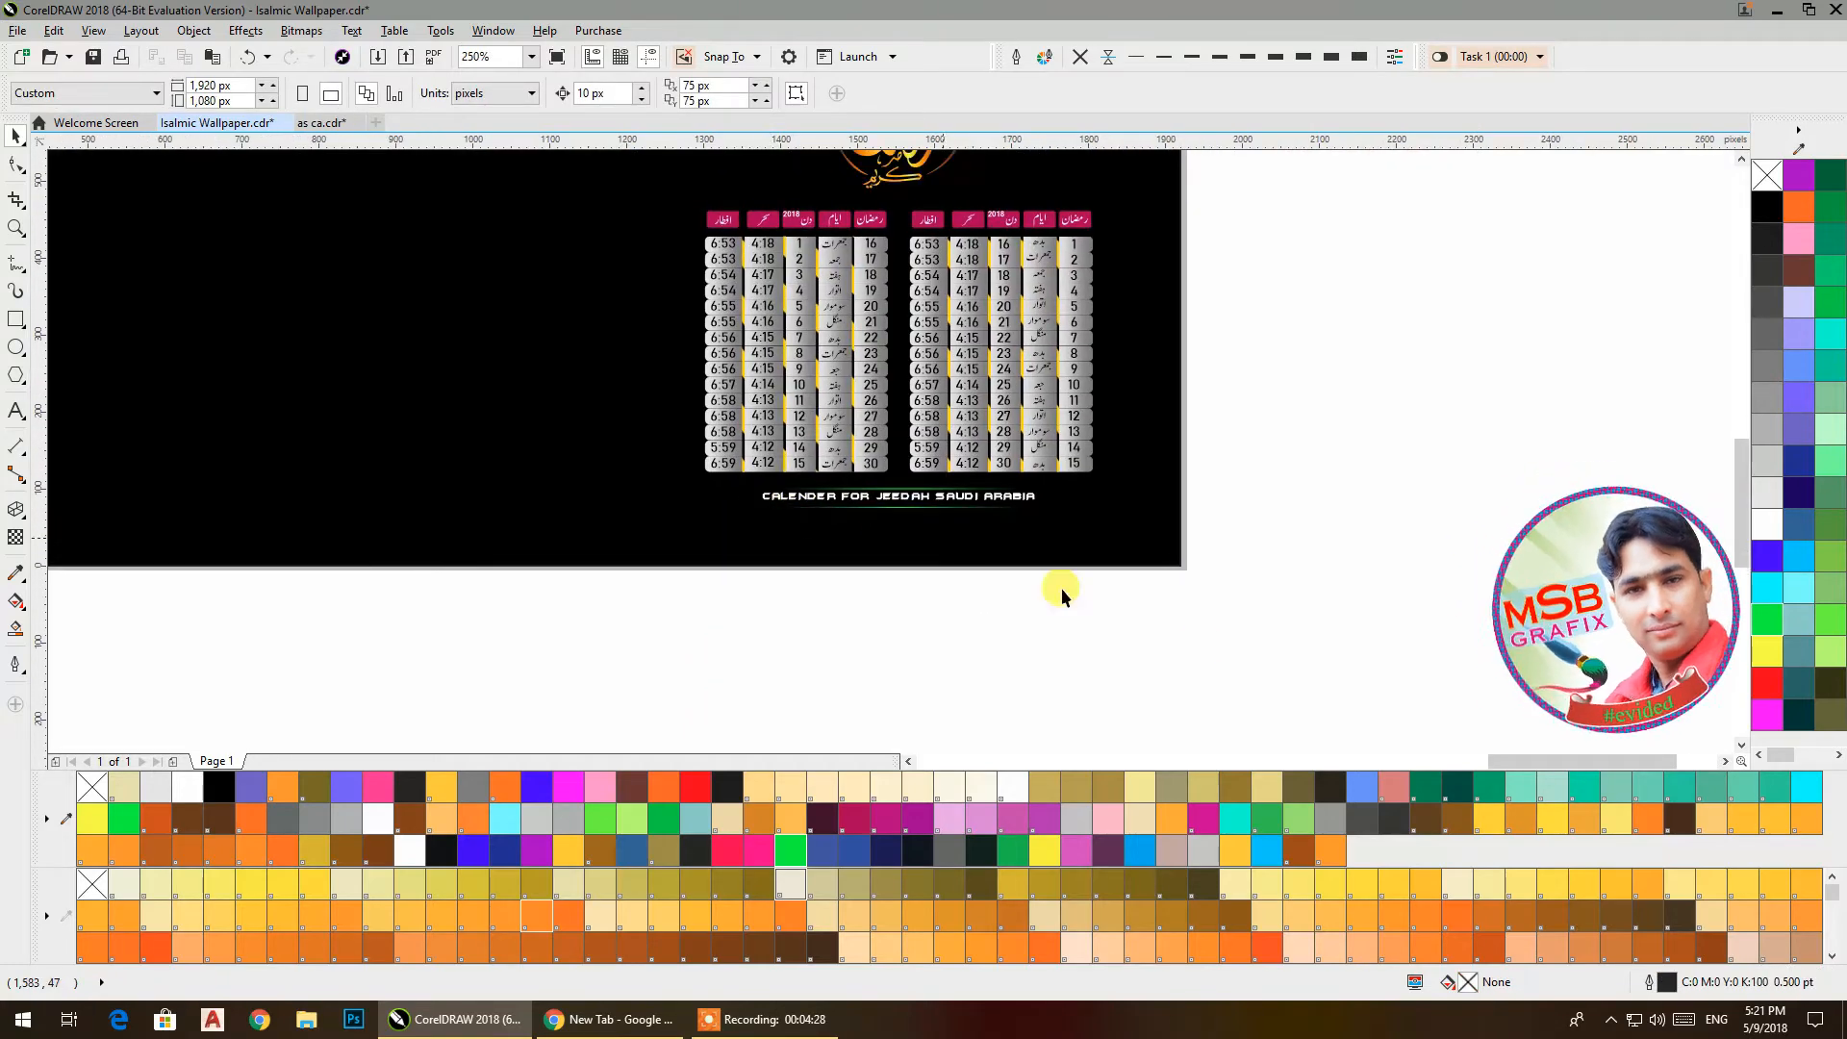
pyautogui.scroll(1, 1256, 710)
pyautogui.moveTo(864, 386); pyautogui.dragTo(677, 244)
pyautogui.moveTo(1068, 485); pyautogui.dragTo(1135, 511)
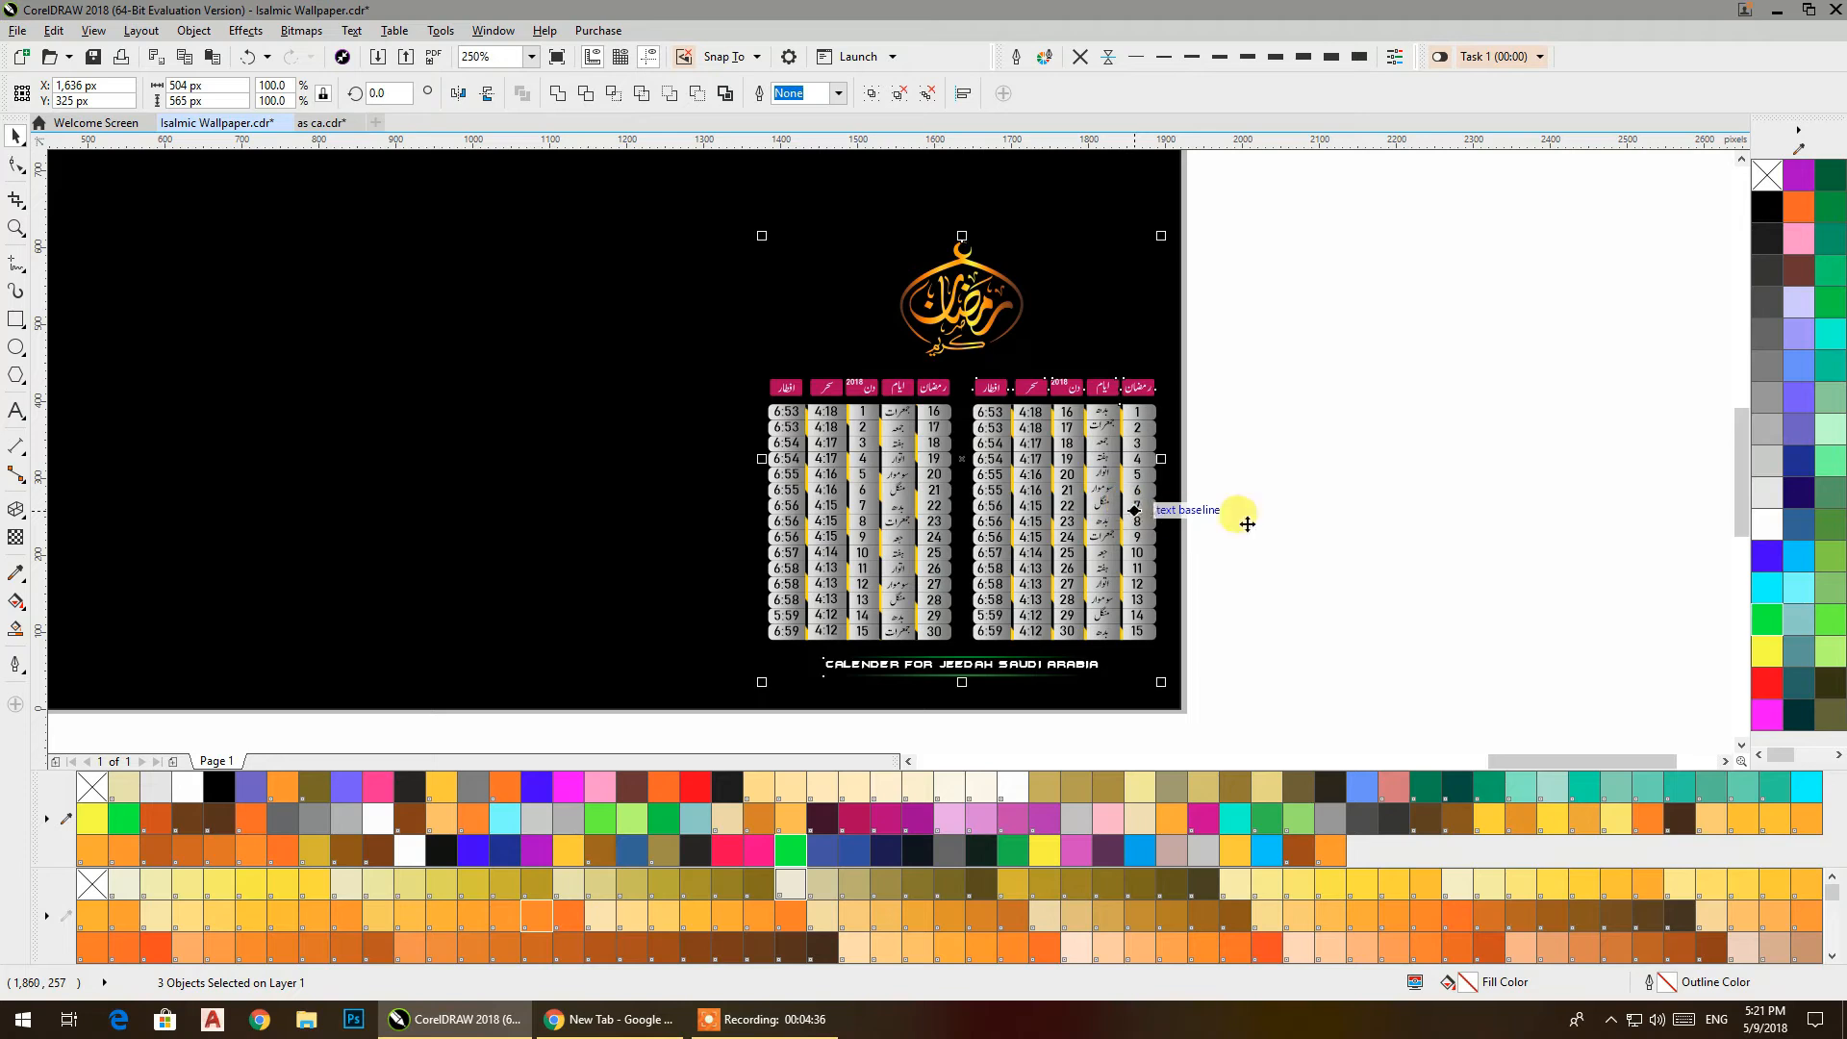
pyautogui.click(1285, 523)
# Move the golden "1439 2018" year text onto the black background, just left of the tables
pyautogui.scroll(-3, 745, 578)
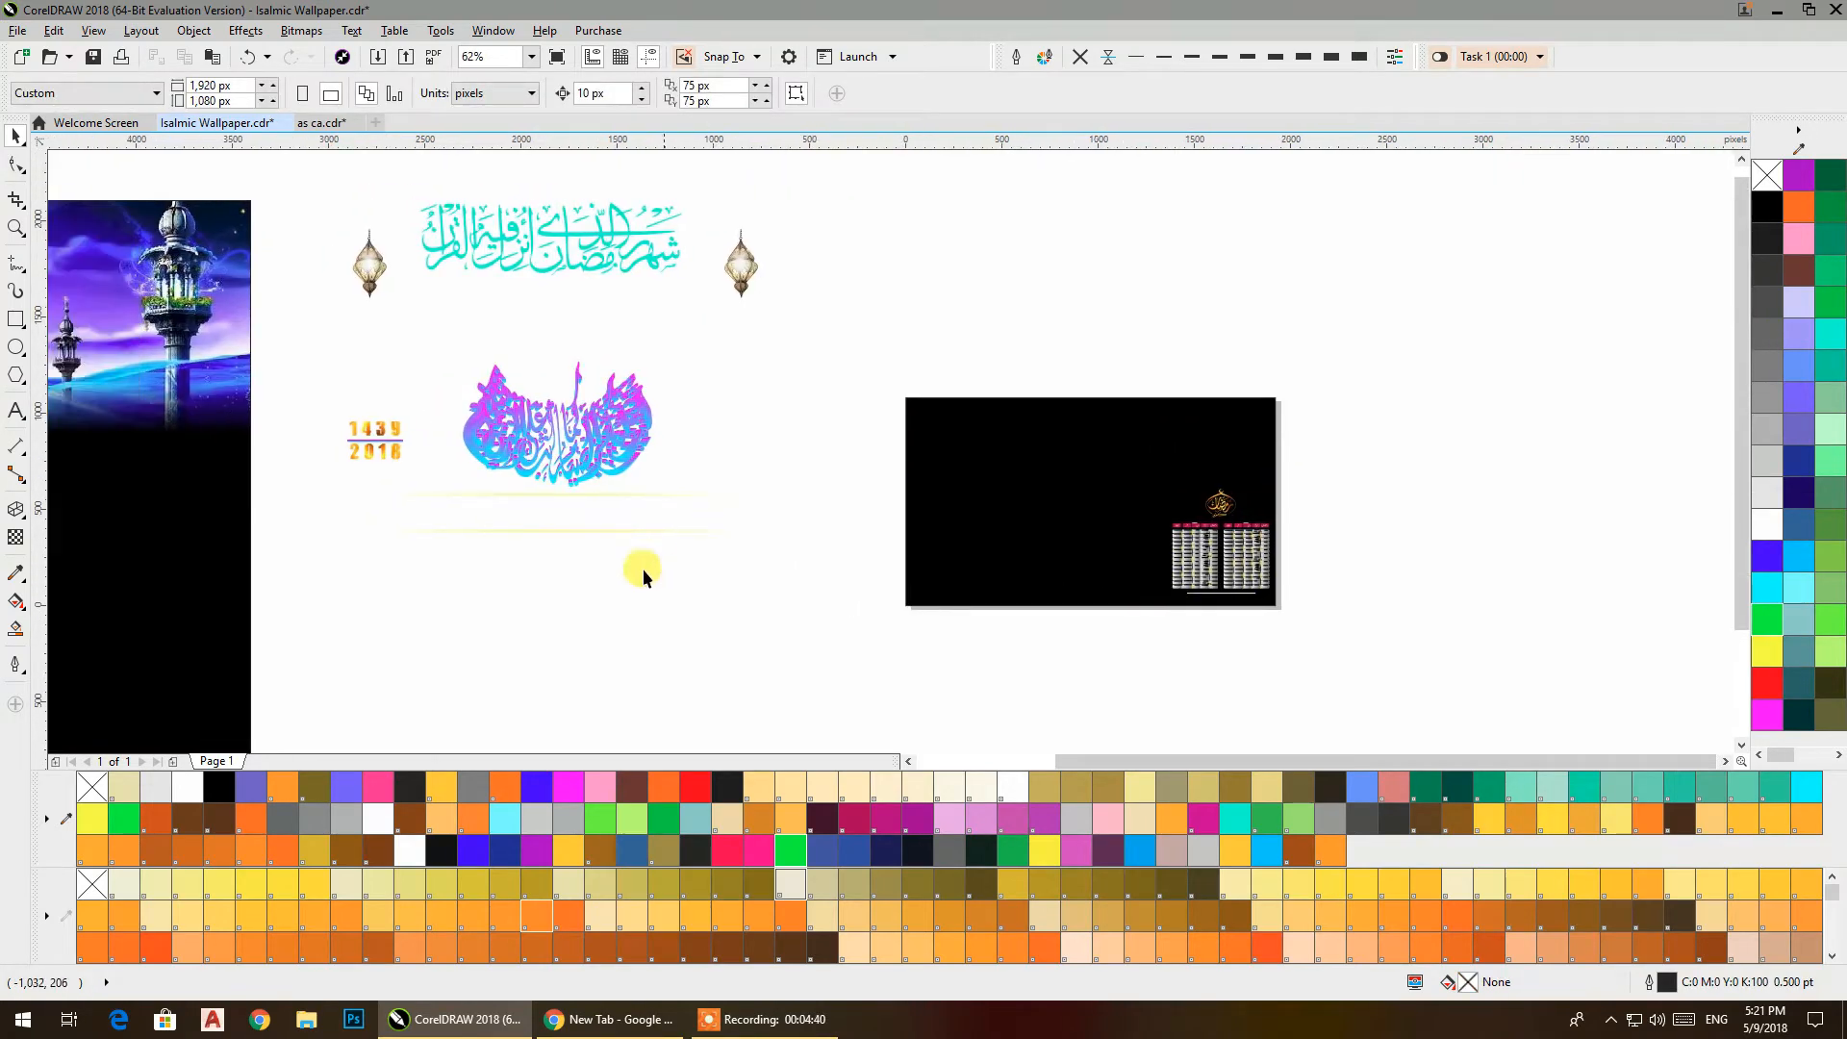
pyautogui.moveTo(383, 444); pyautogui.dragTo(1153, 589)
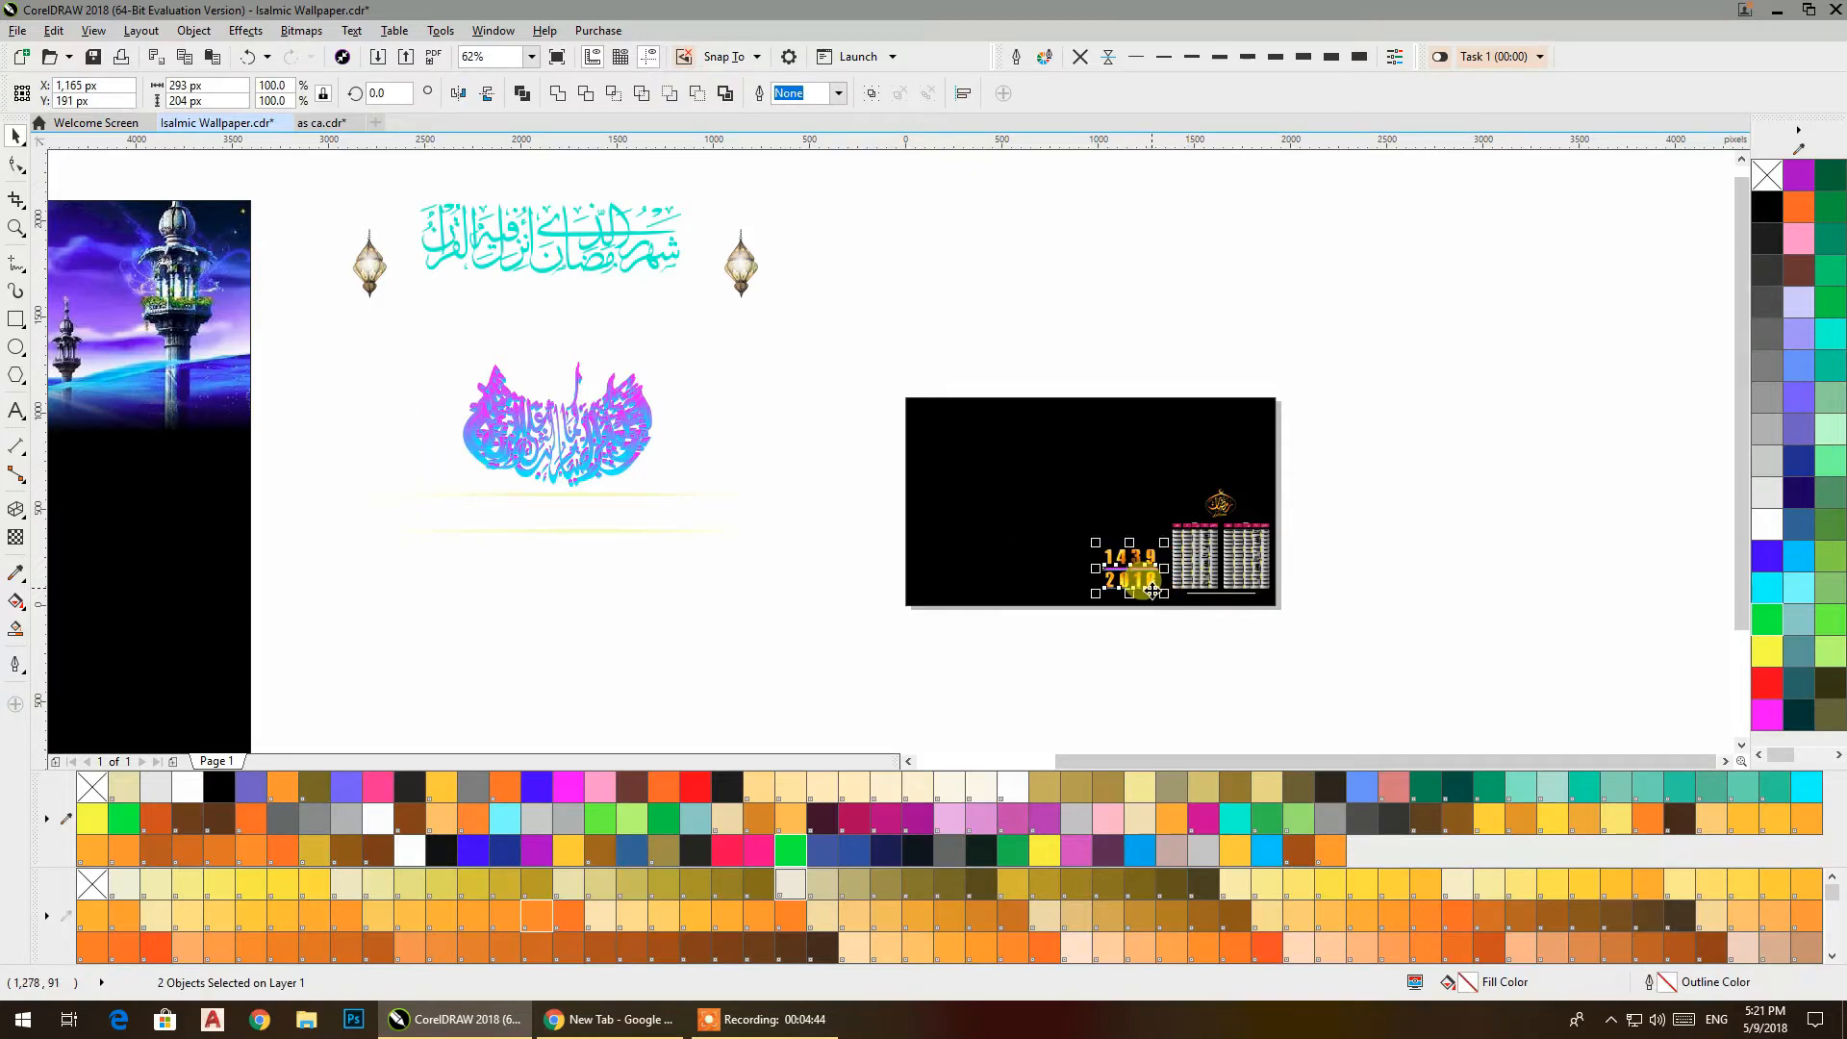
# Move the right-hand lantern to the black background's upper-right corner, scaled to 39.3%, centred at about X 1,800 px, Y 939 px
pyautogui.click(737, 264)
pyautogui.moveTo(741, 271); pyautogui.dragTo(1255, 302)
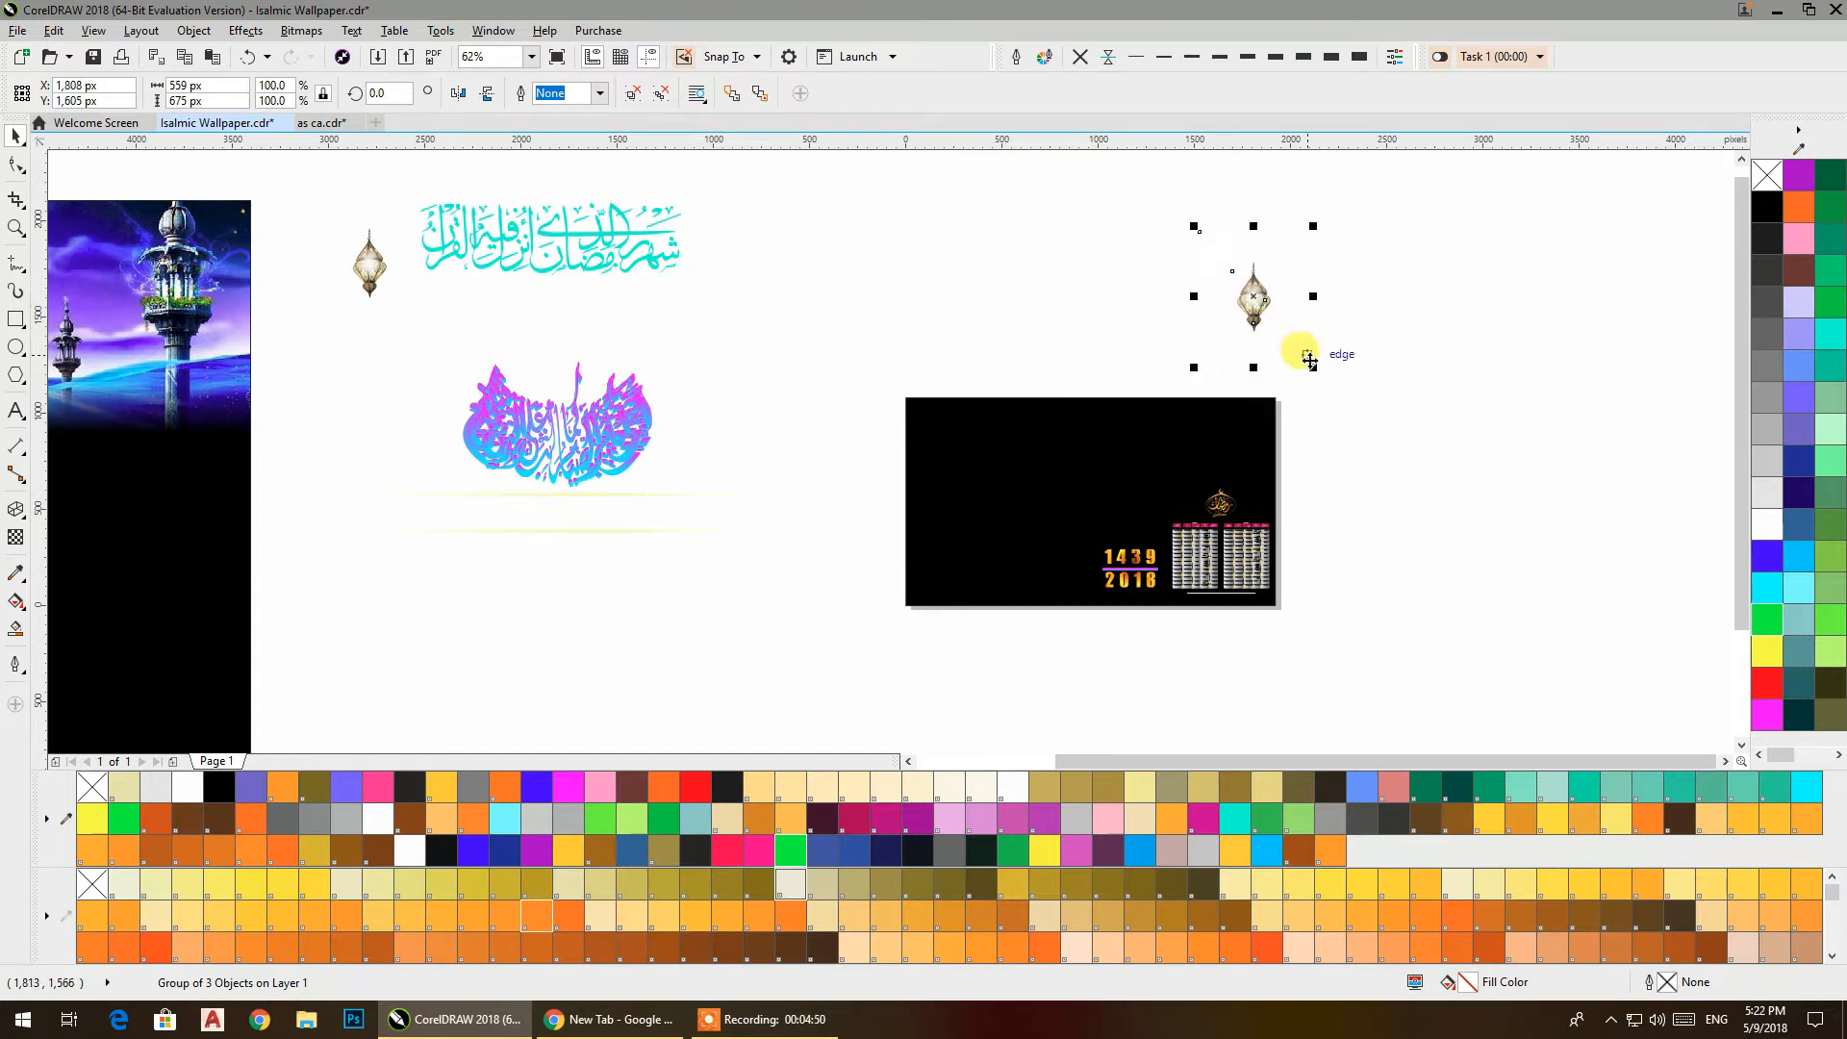
pyautogui.moveTo(1280, 330); pyautogui.dragTo(1247, 415)
pyautogui.scroll(5, 1247, 416)
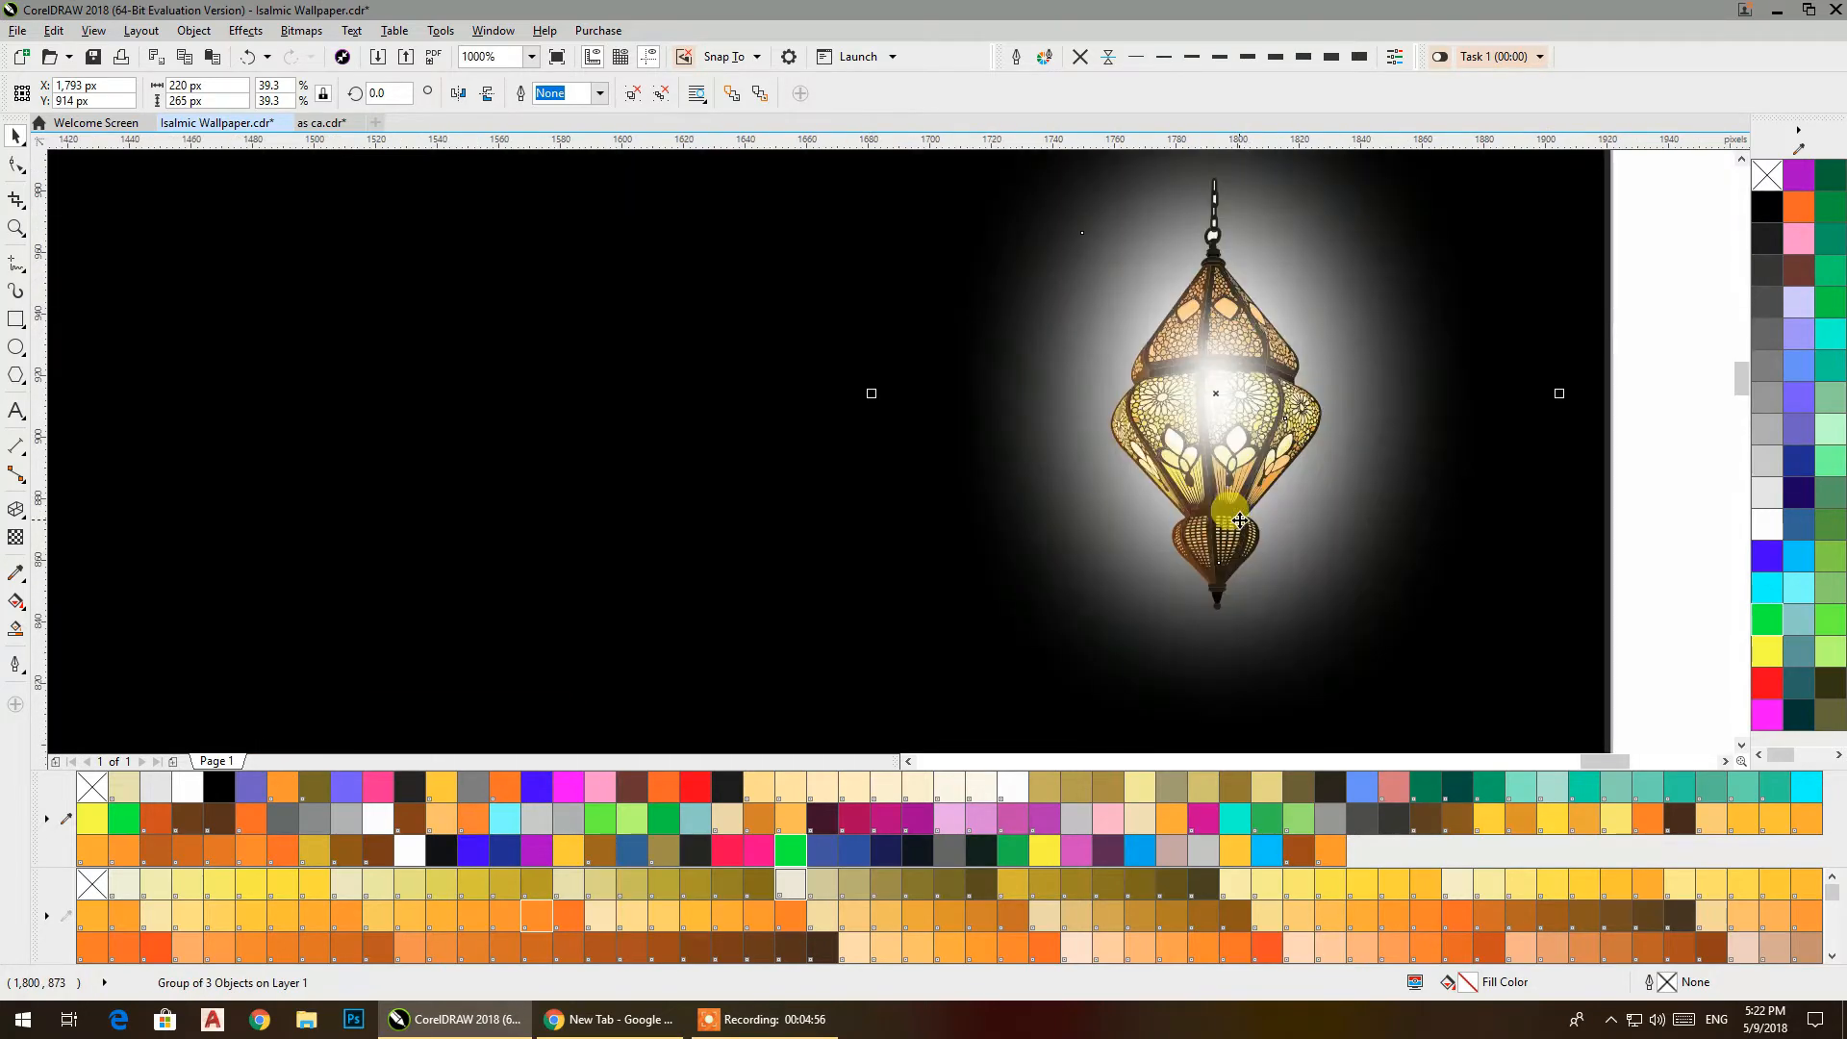
pyautogui.scroll(-2, 1329, 513)
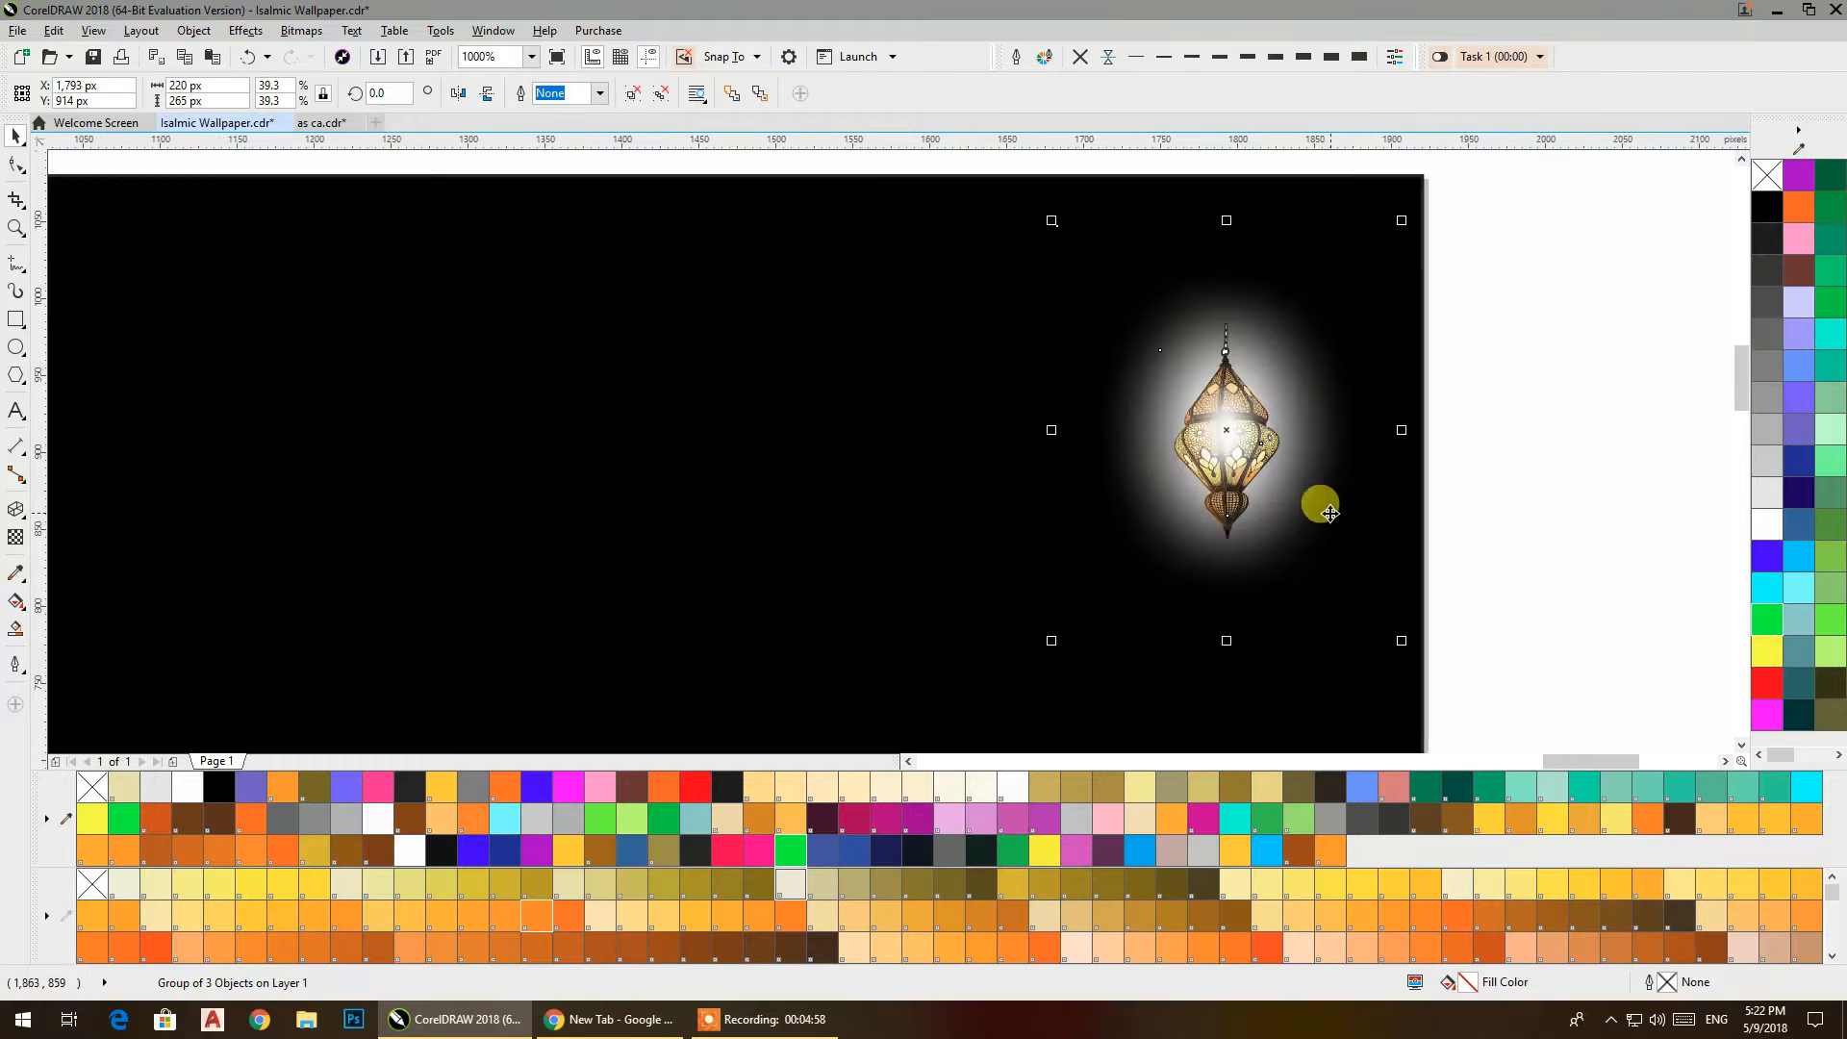
pyautogui.moveTo(1273, 481); pyautogui.dragTo(1290, 436)
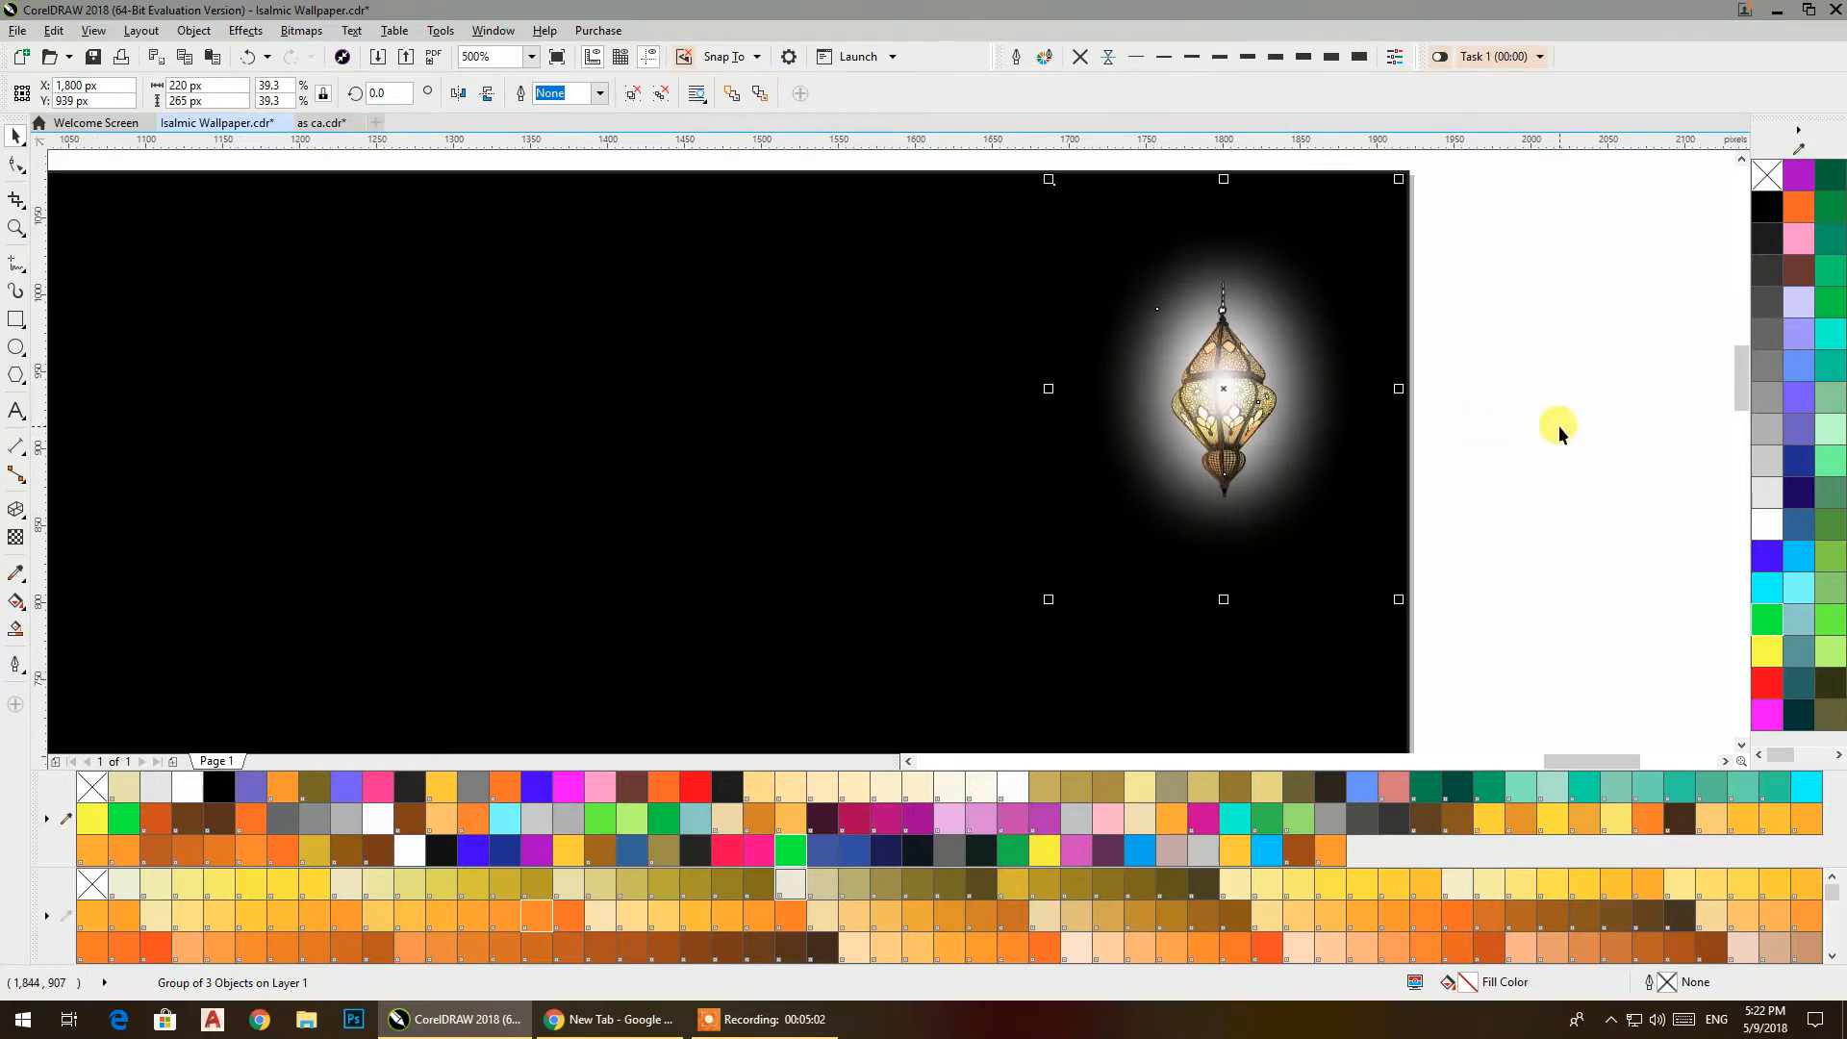
# Duplicate the glowing lantern to the upper-left corner of the black background
pyautogui.scroll(-2, 1470, 447)
pyautogui.scroll(-2, 1469, 448)
pyautogui.moveTo(1104, 446); pyautogui.dragTo(766, 458)
pyautogui.rightClick(766, 458)
pyautogui.click(971, 248)
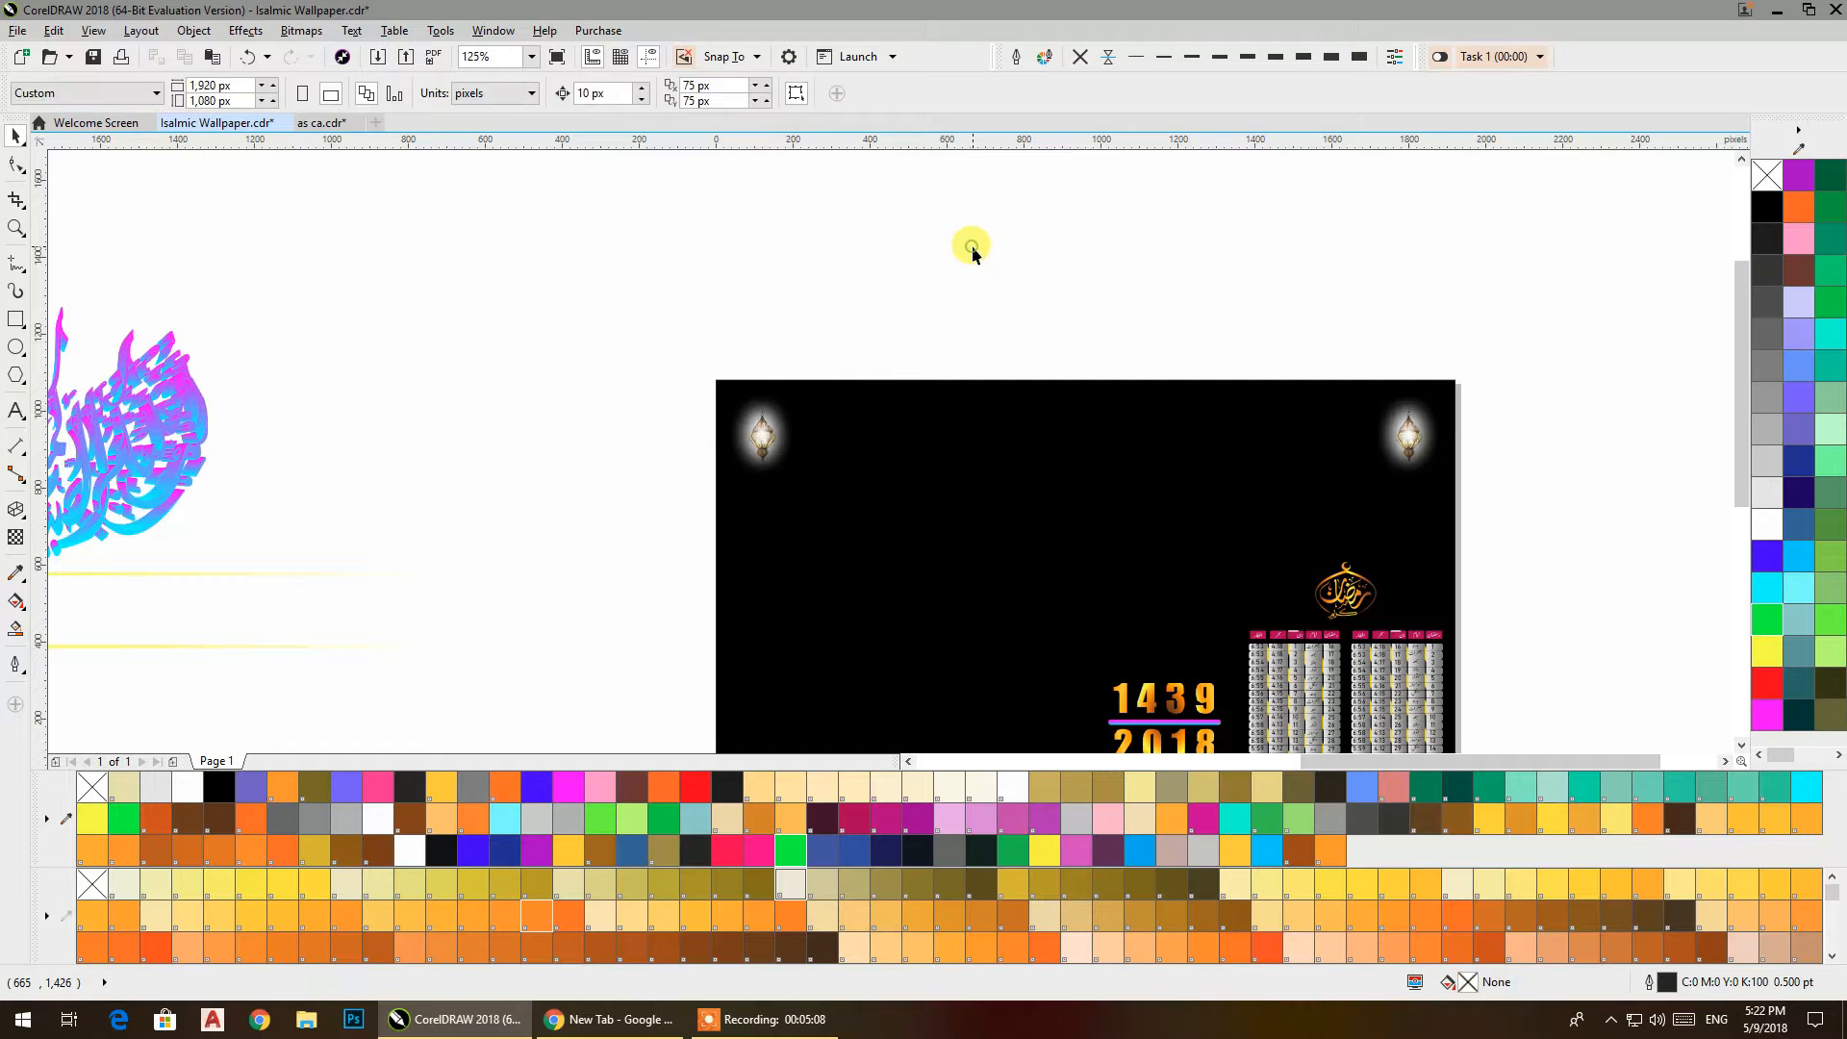
# Move the upper-left lantern horizontally inward, to roughly a quarter of the black background's width
pyautogui.scroll(-1, 1000, 292)
pyautogui.moveTo(1001, 293); pyautogui.dragTo(945, 258)
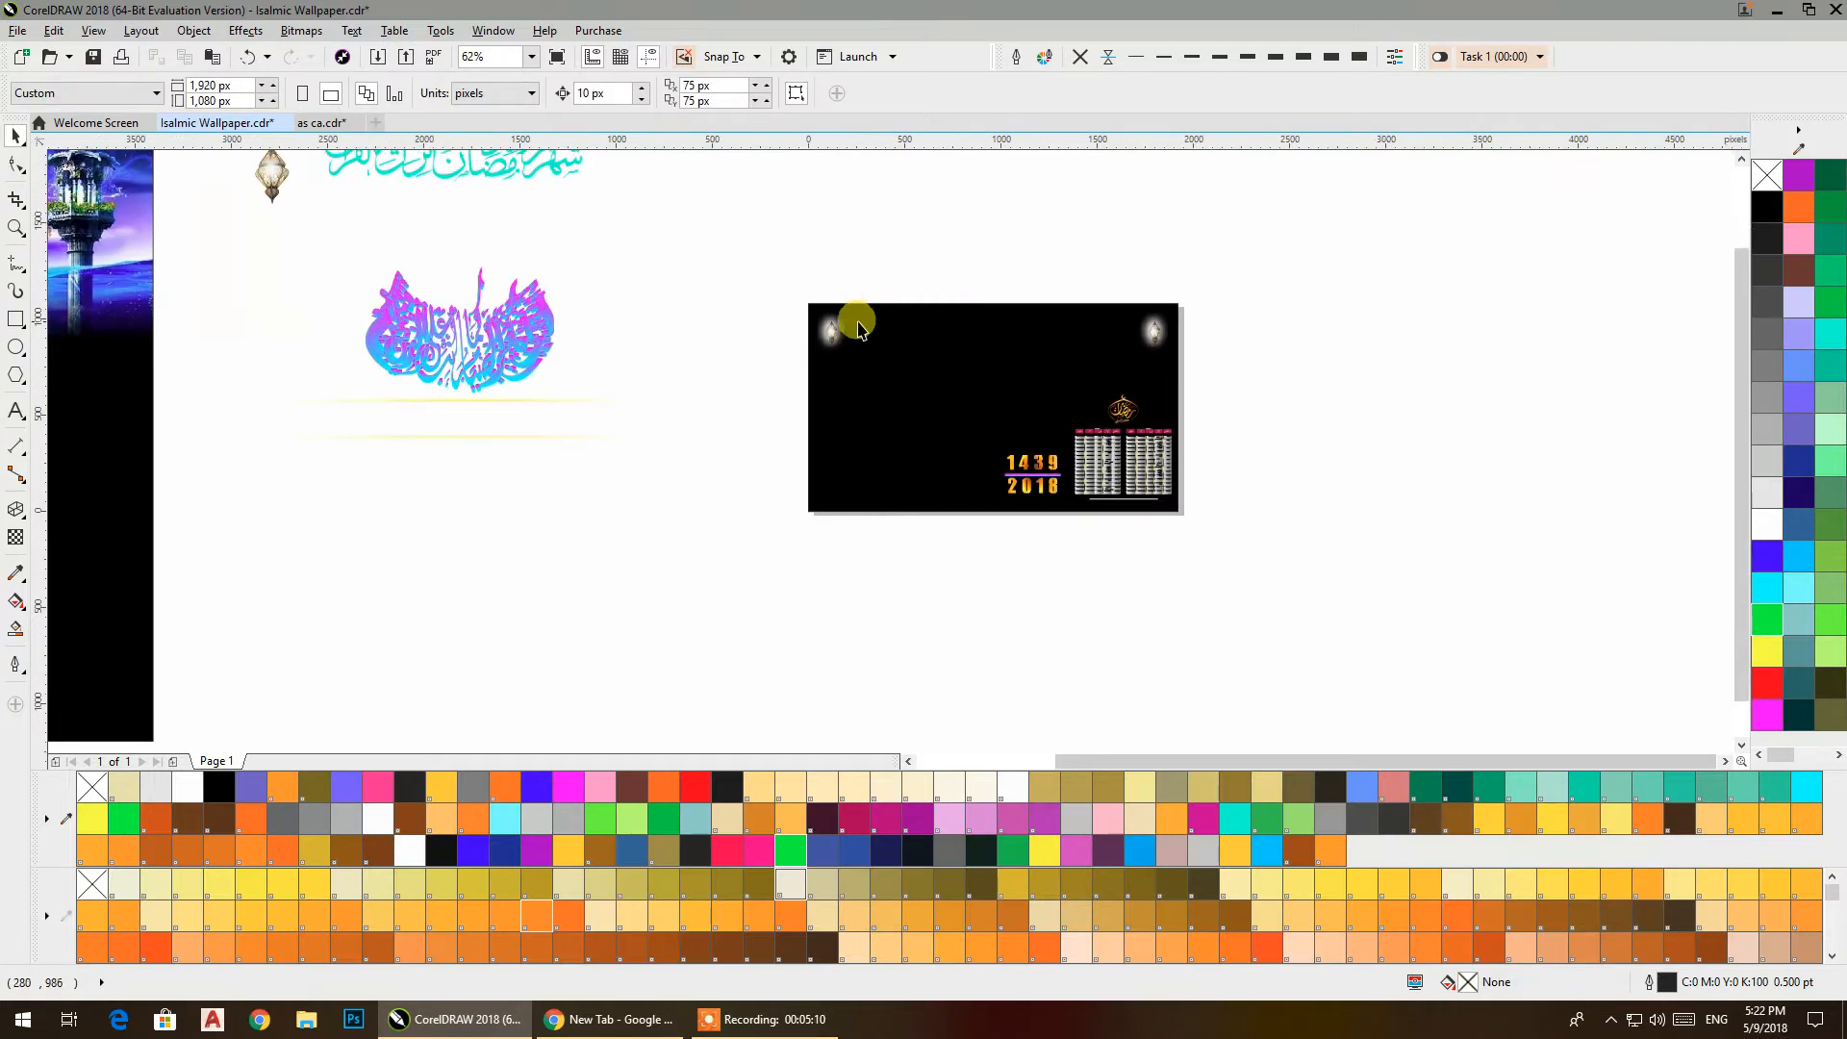
pyautogui.moveTo(834, 332); pyautogui.dragTo(912, 332)
pyautogui.click(909, 241)
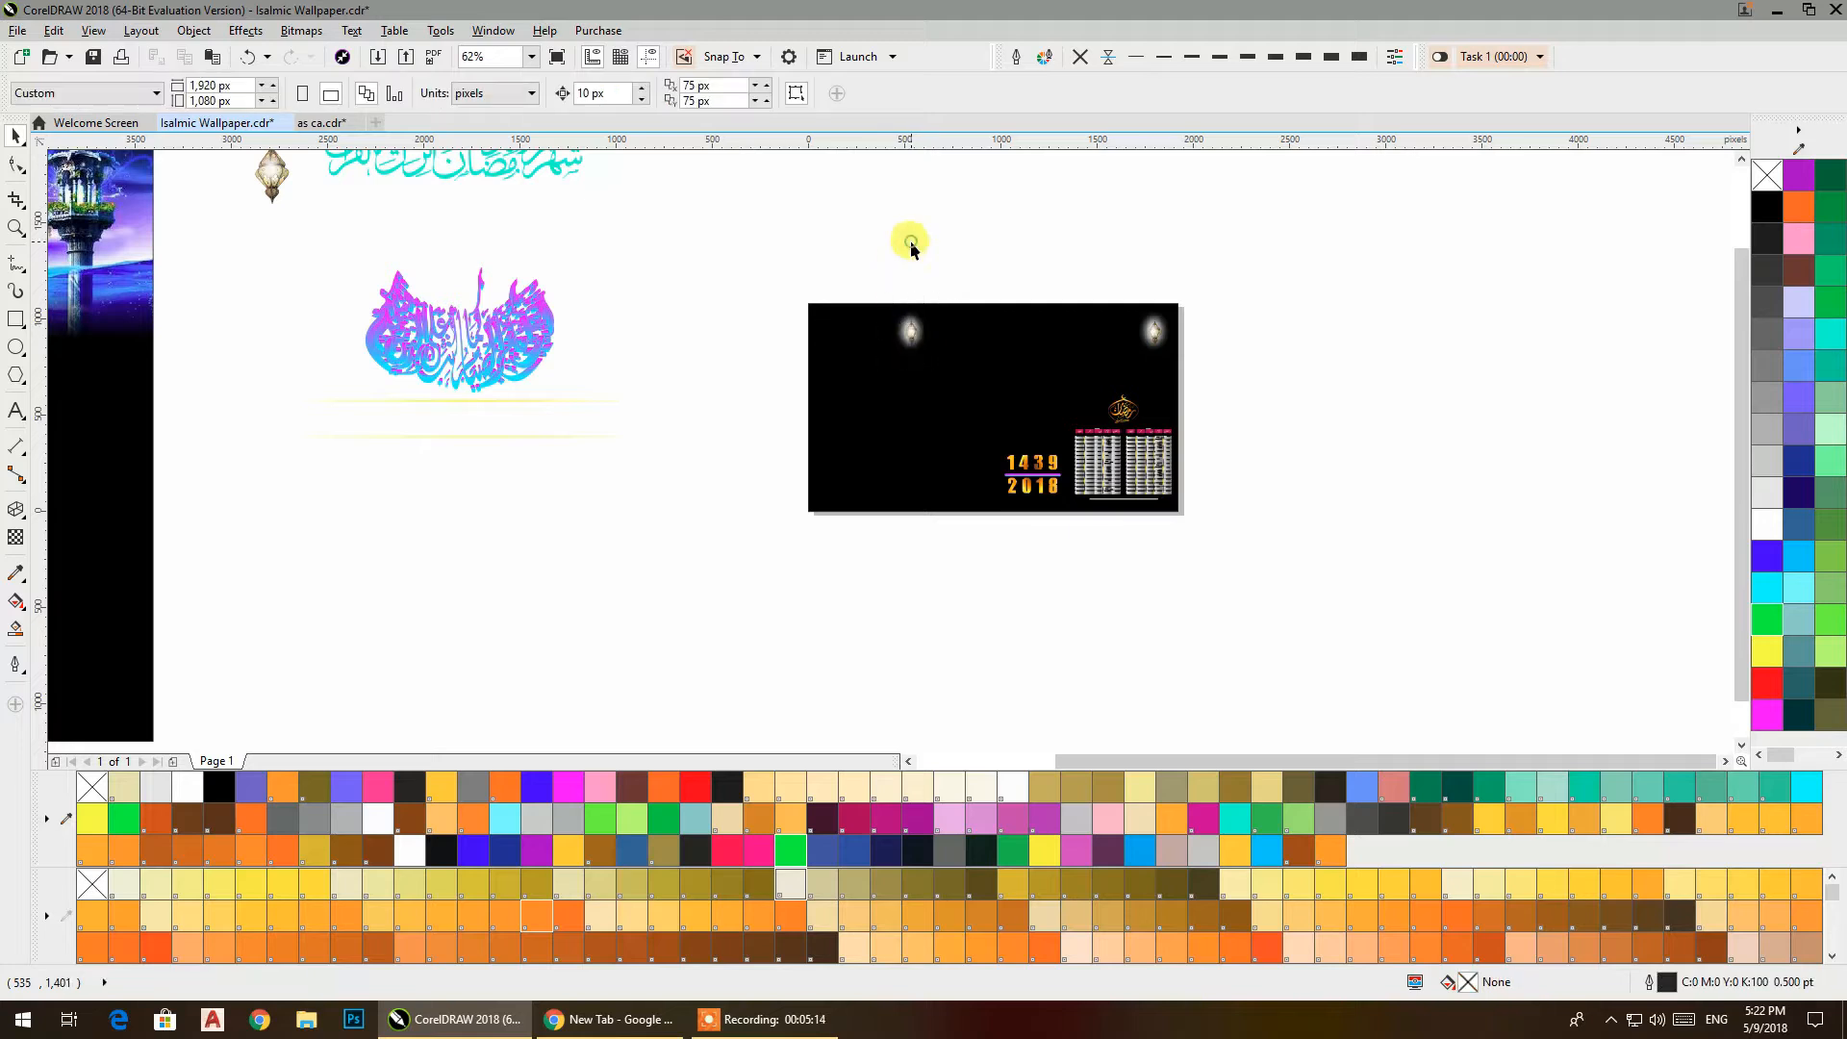
# Extract the night mosque picture from the tall calendar's PowerClip frame and move it out beside the wallpaper
pyautogui.click(130, 241)
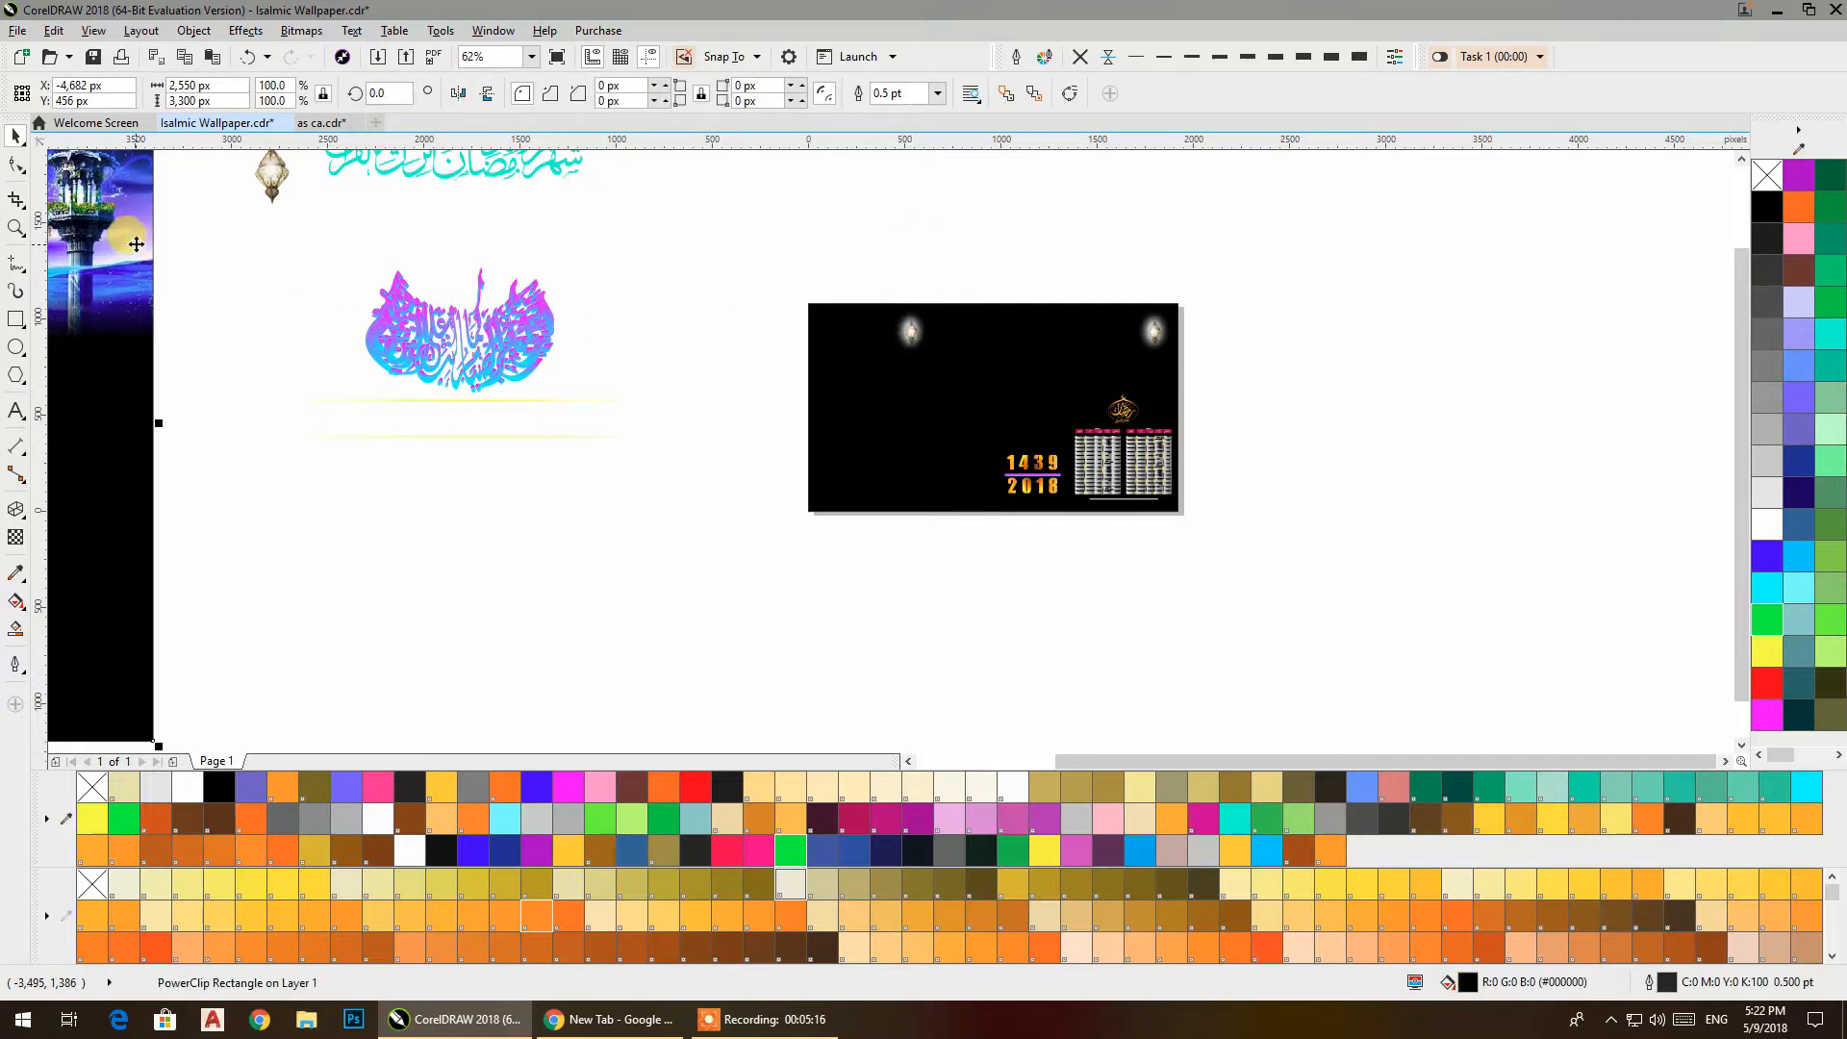
pyautogui.rightClick(132, 241)
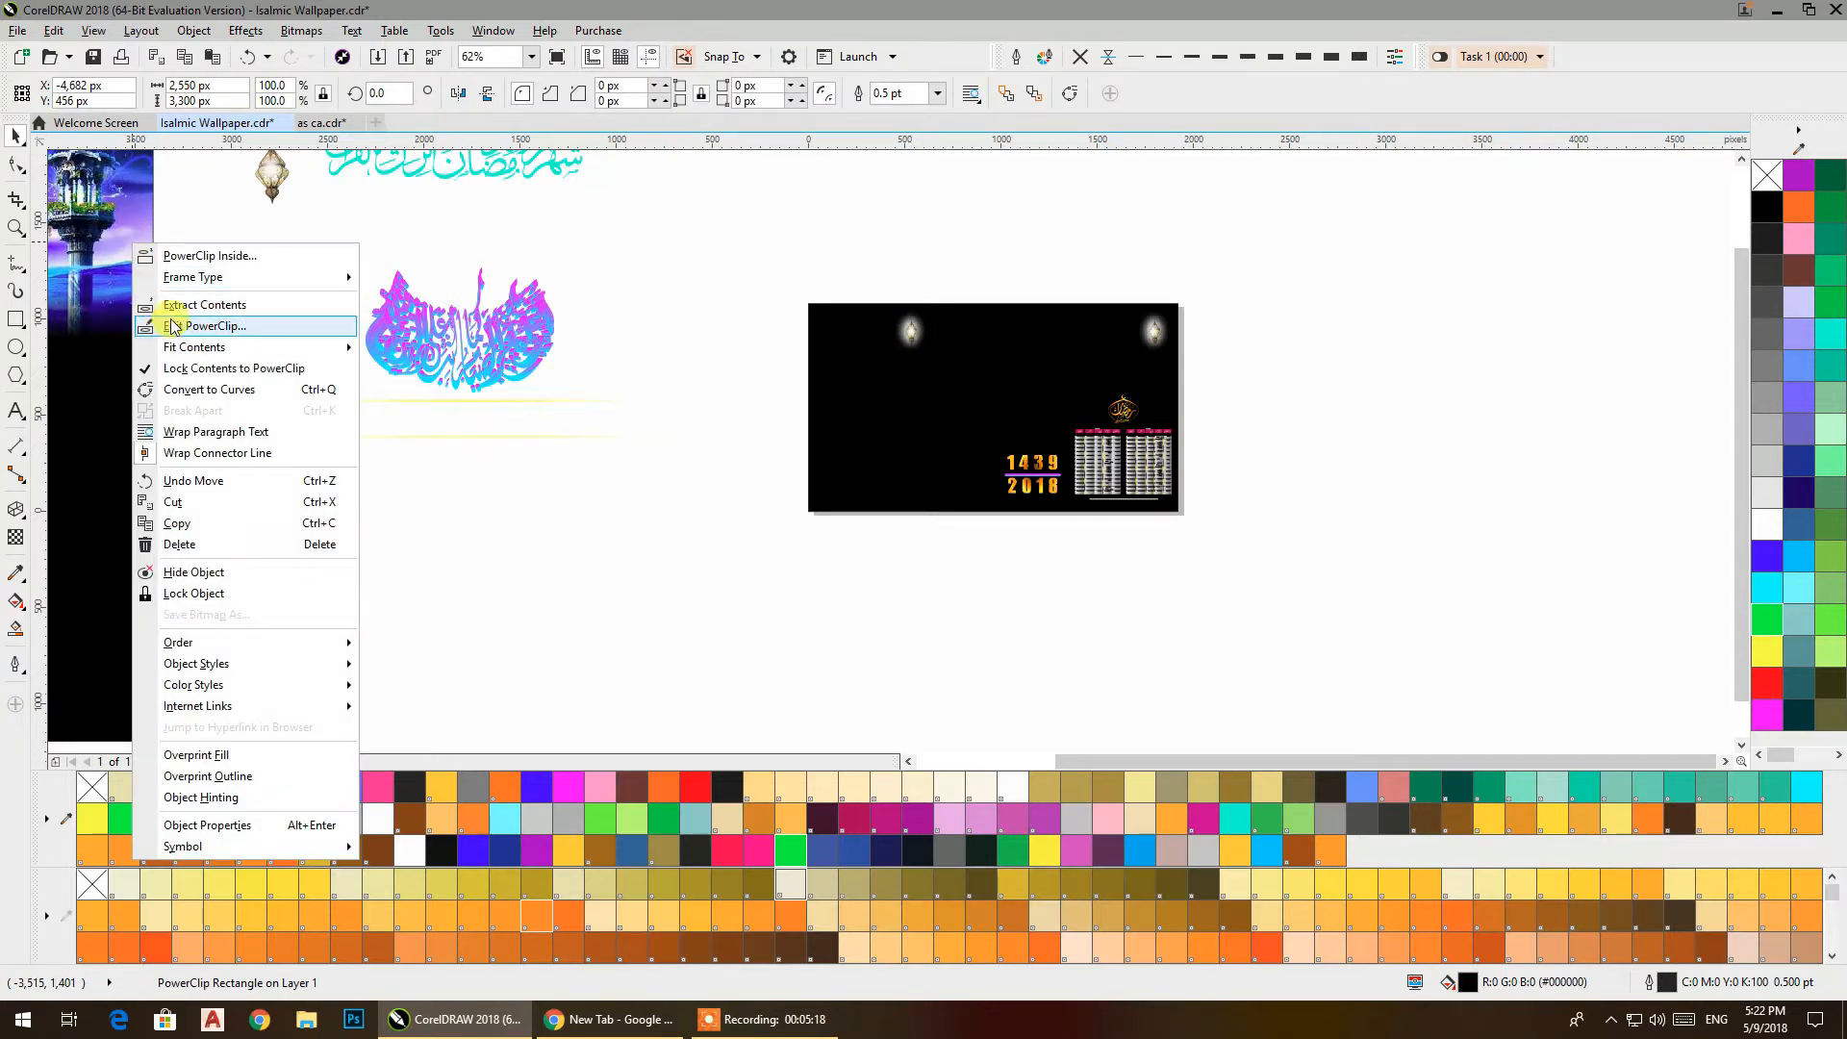
pyautogui.click(191, 306)
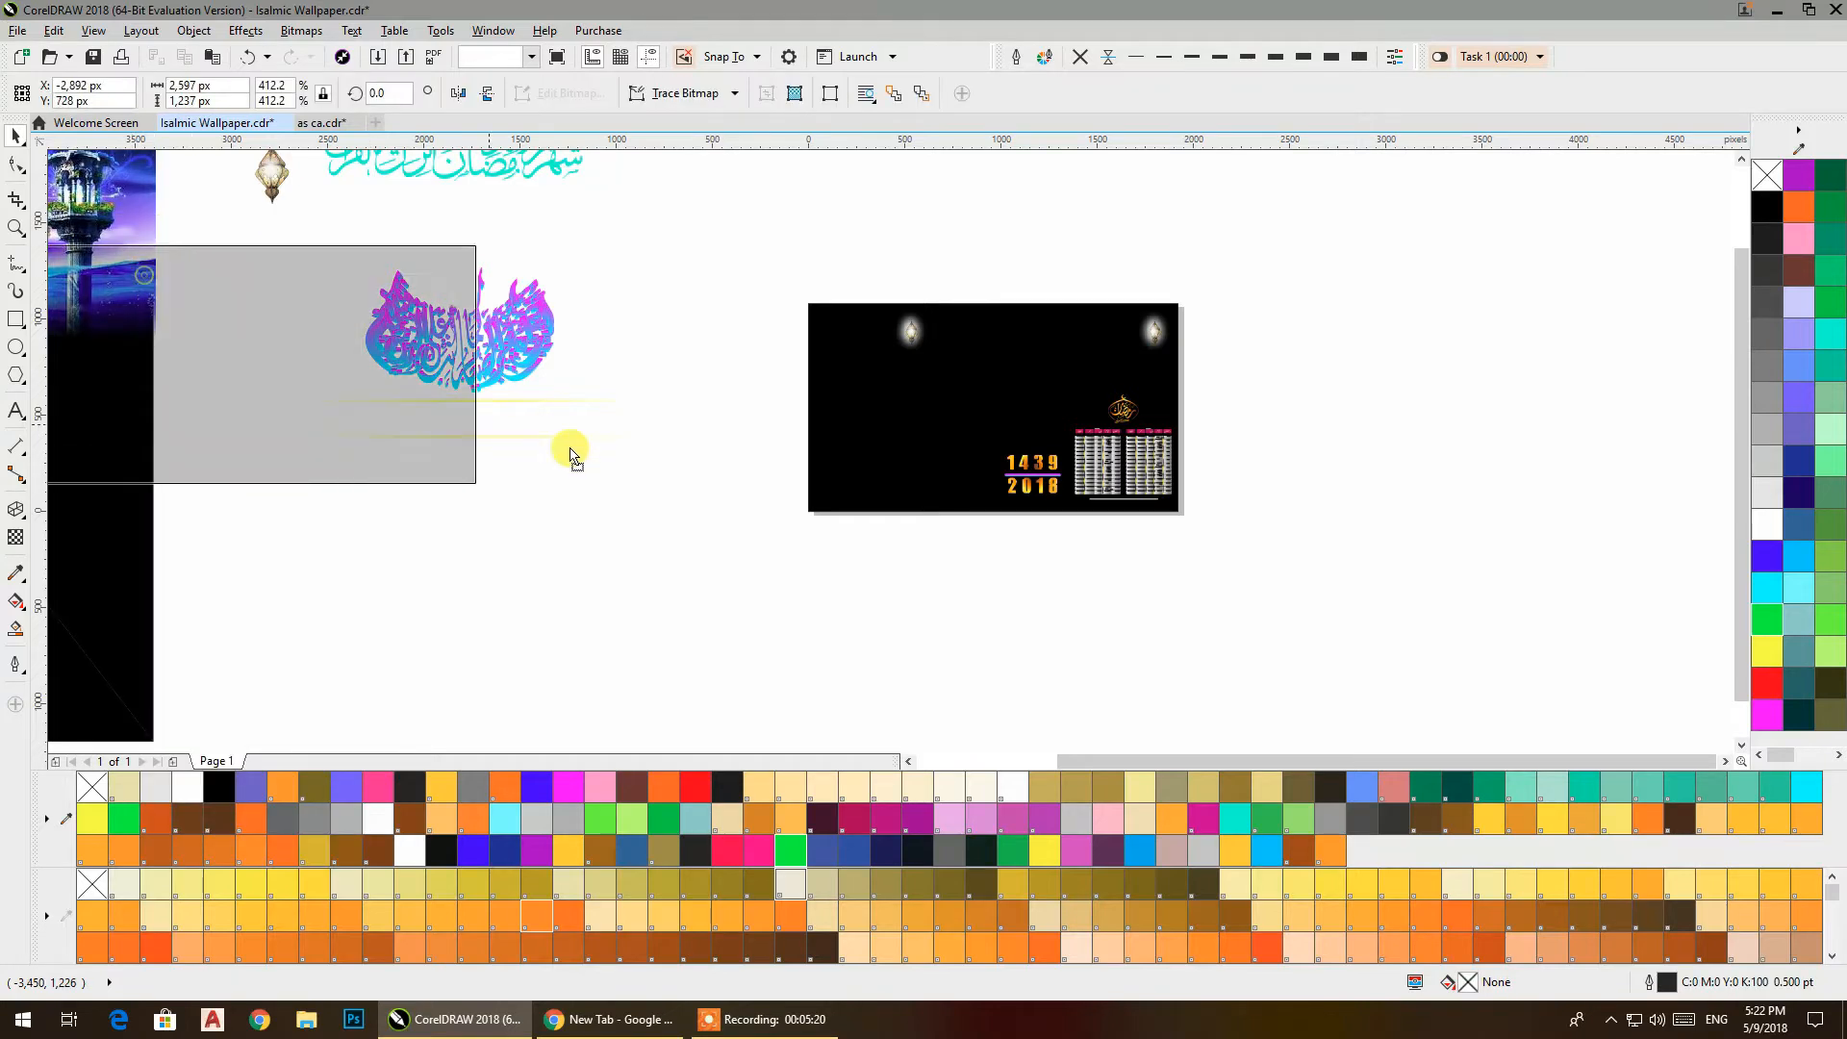
pyautogui.rightClick(606, 451)
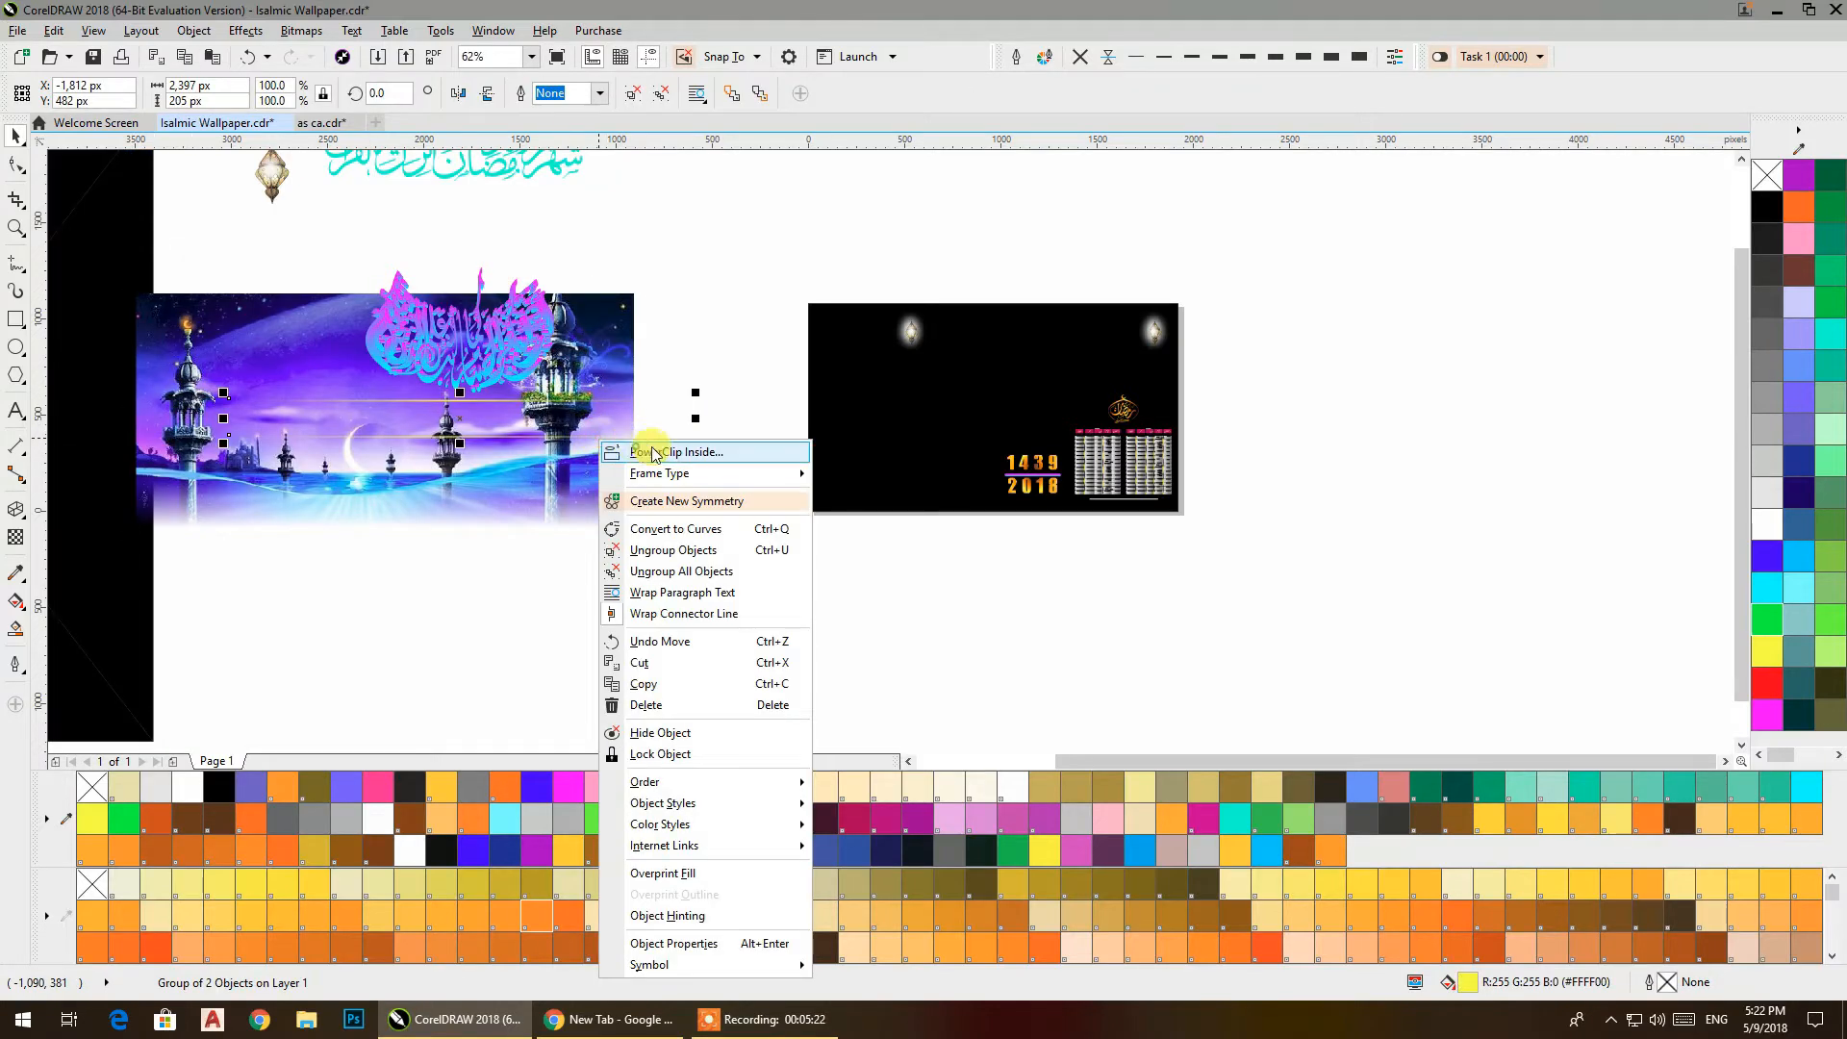
pyautogui.click(652, 452)
pyautogui.click(873, 387)
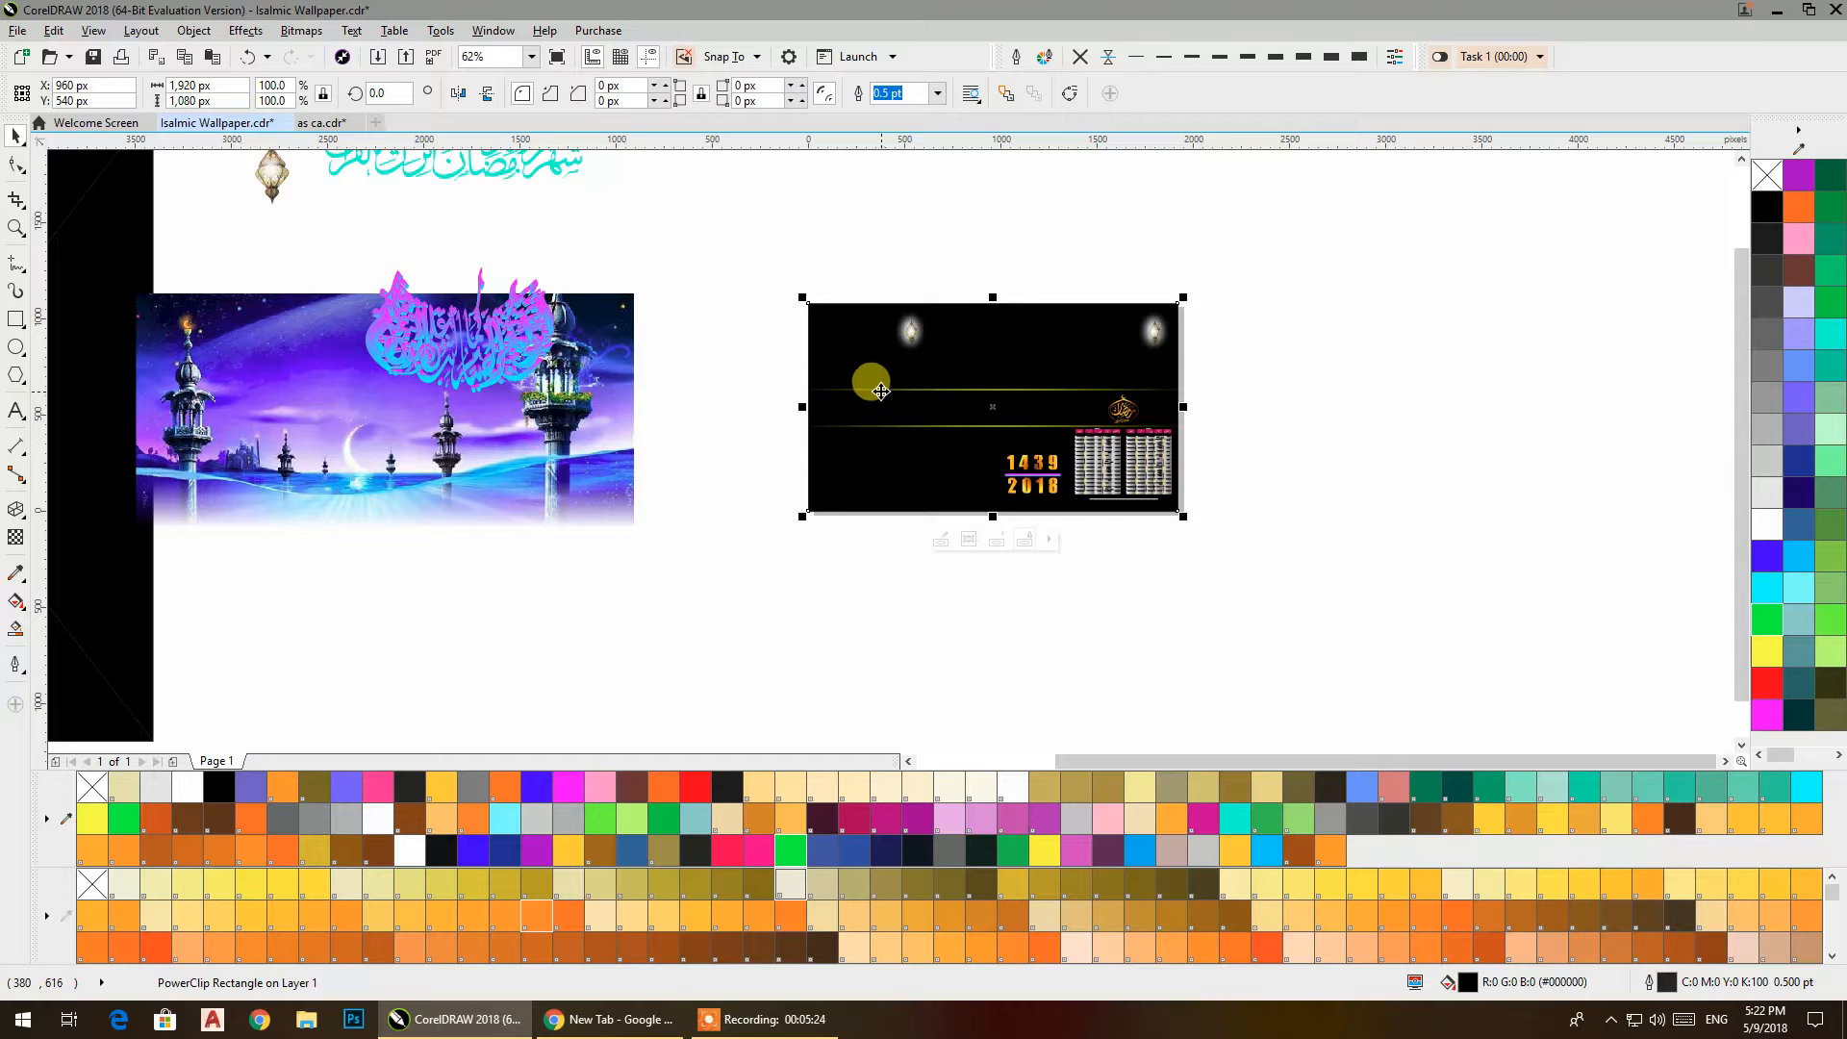
pyautogui.click(613, 386)
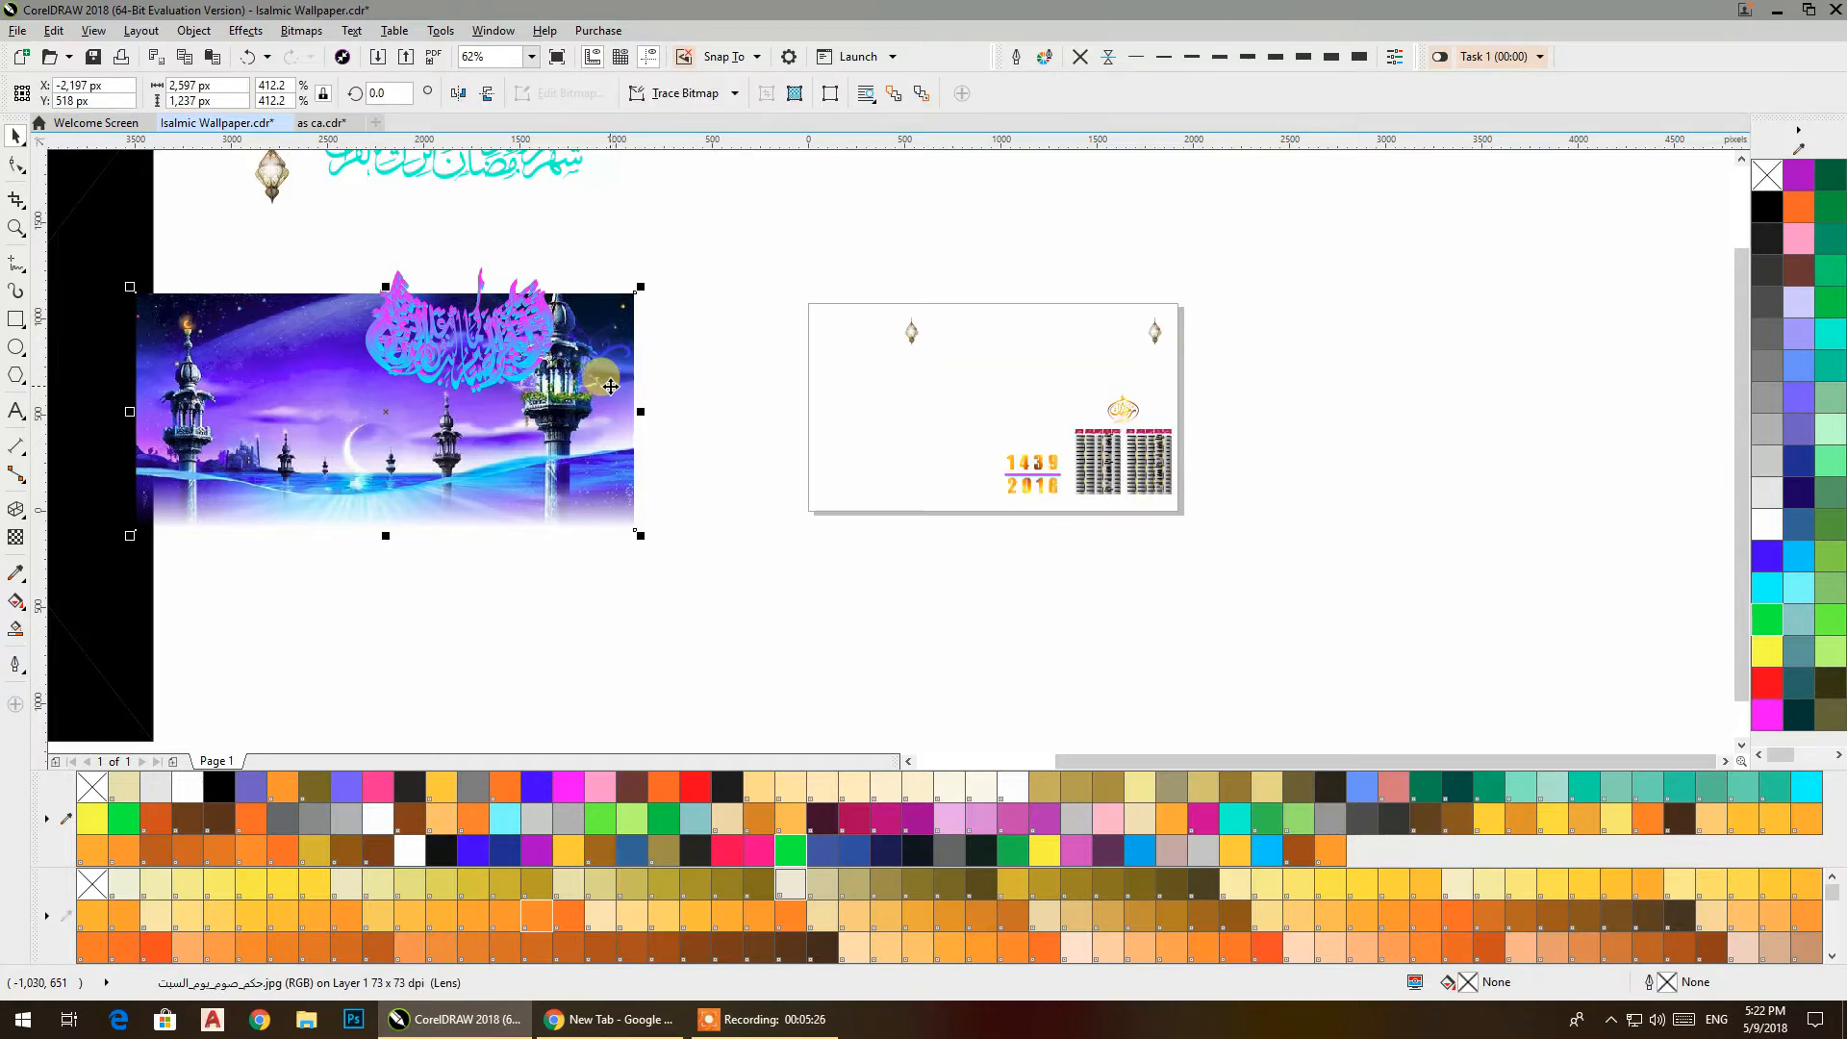
pyautogui.hotkey('ctrl', 'z')
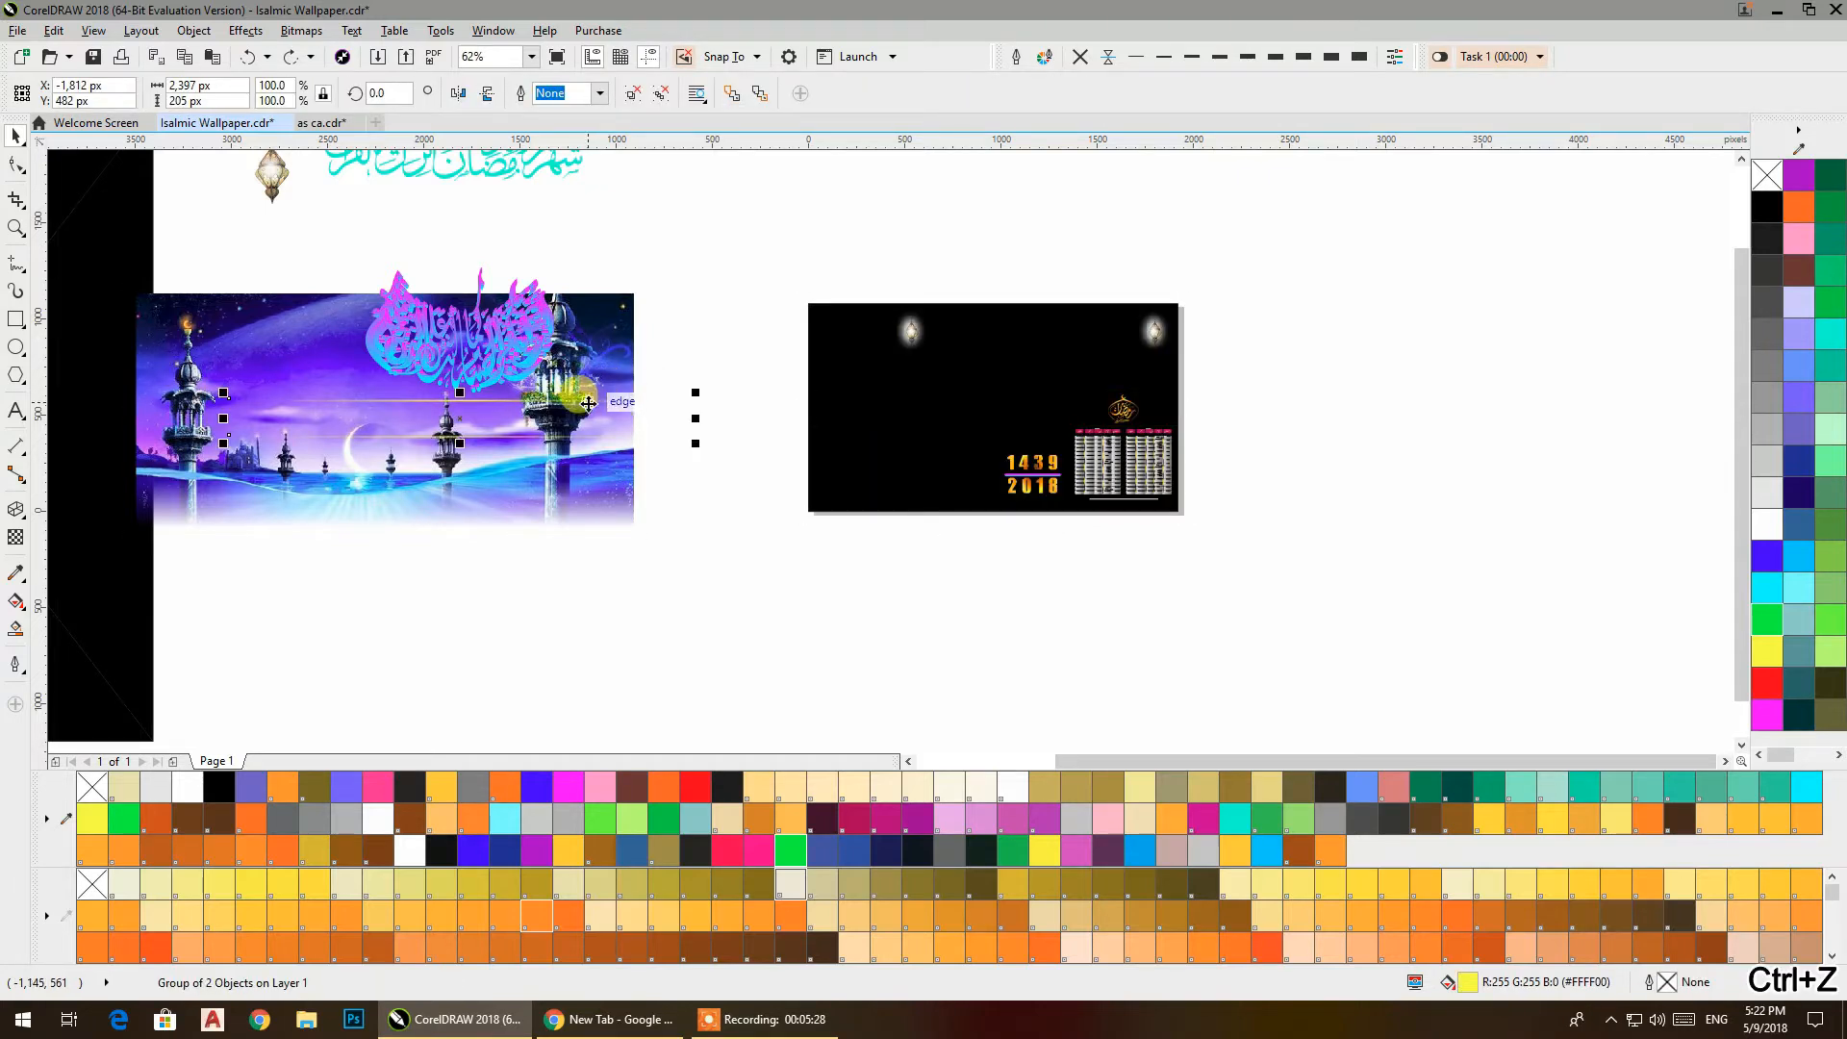
# PowerClip the extracted night mosque picture inside the black wallpaper rectangle
pyautogui.click(639, 392)
pyautogui.rightClick(627, 367)
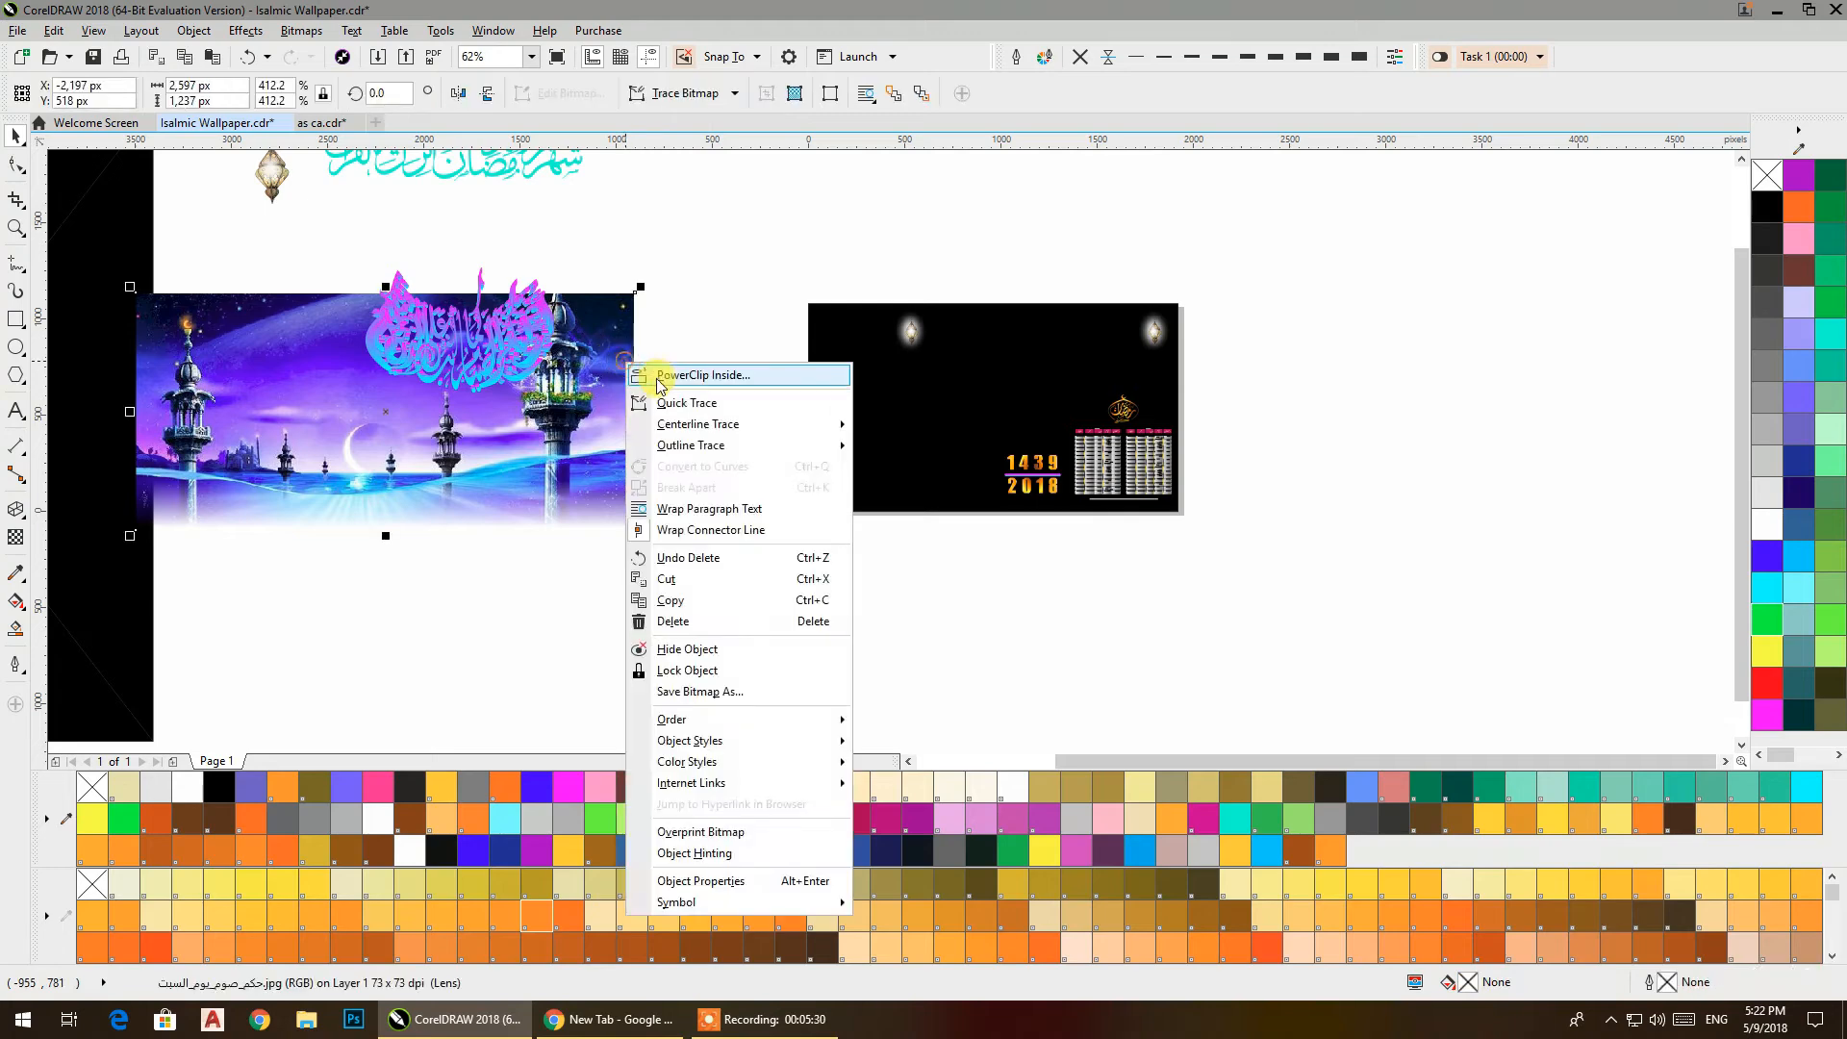
pyautogui.click(707, 375)
pyautogui.click(847, 396)
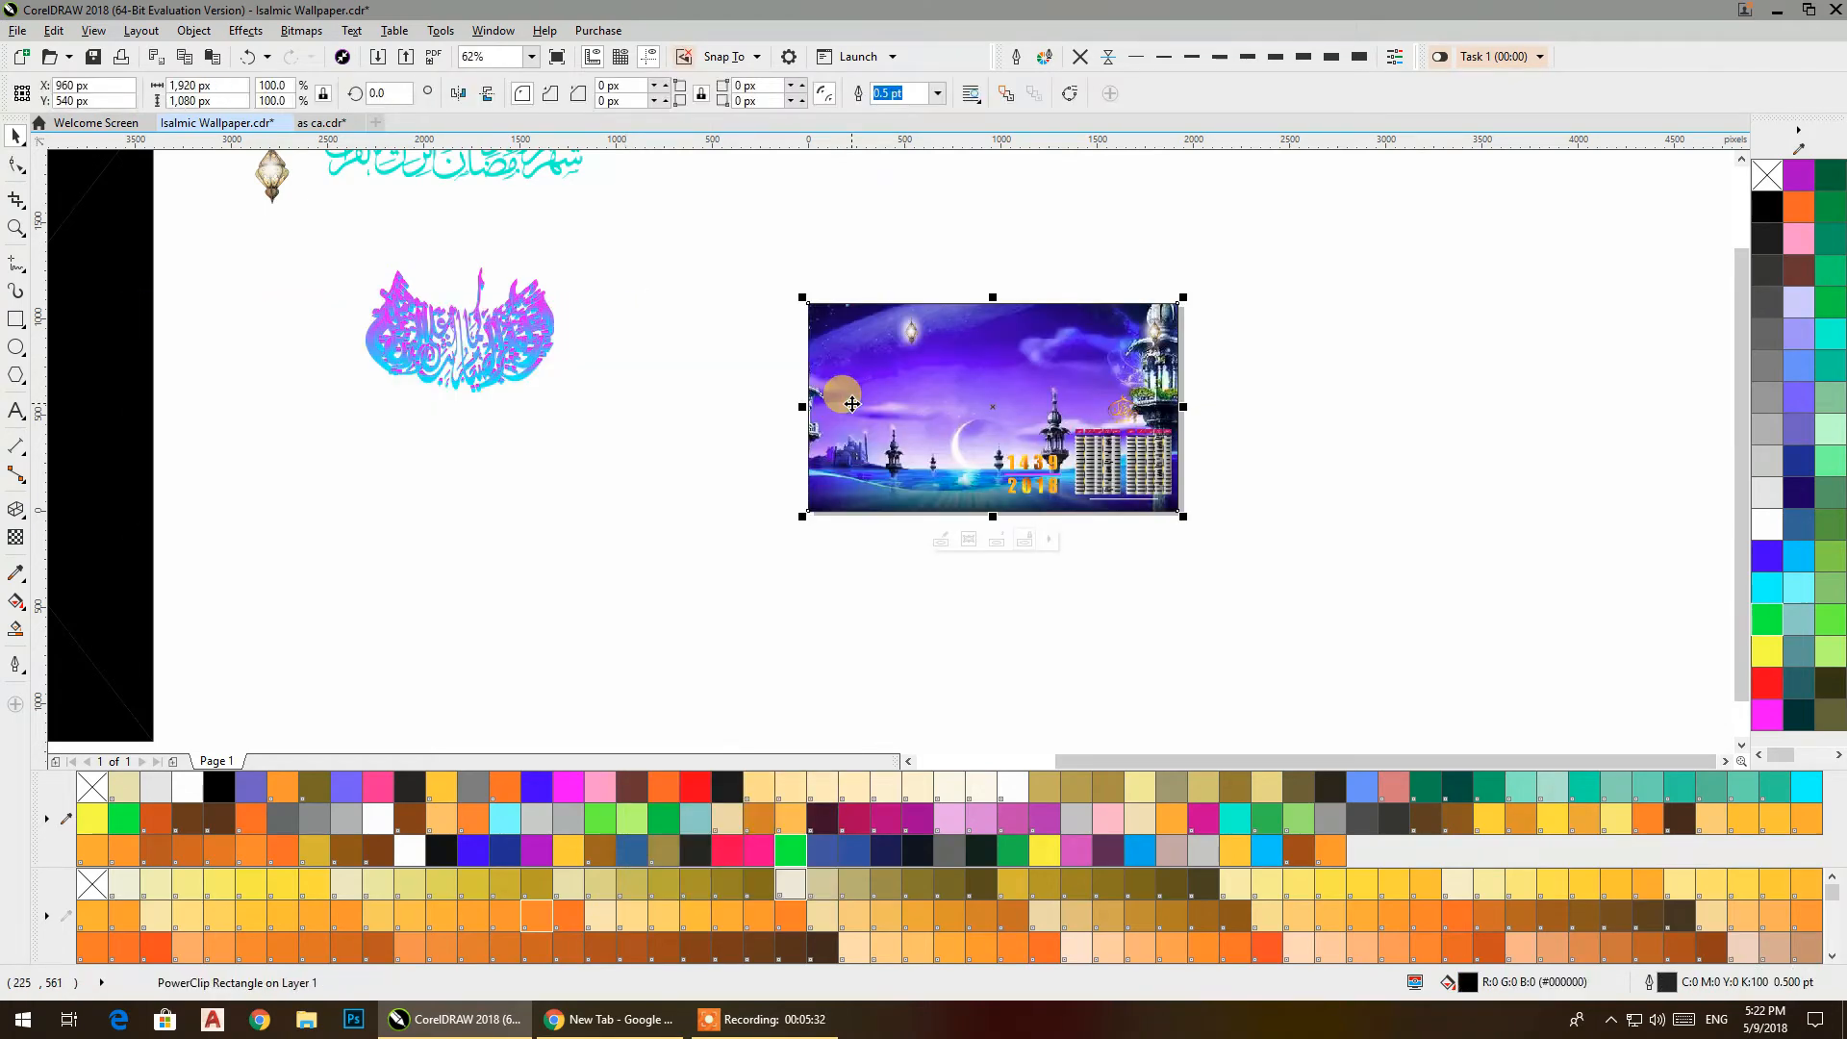
# Within the wallpaper's PowerClip, scale the mosque picture to 323.8% and raise it to about Y 623 px, then finish editing
pyautogui.keyDown('ctrl'); pyautogui.click(851, 402); pyautogui.keyUp('ctrl')
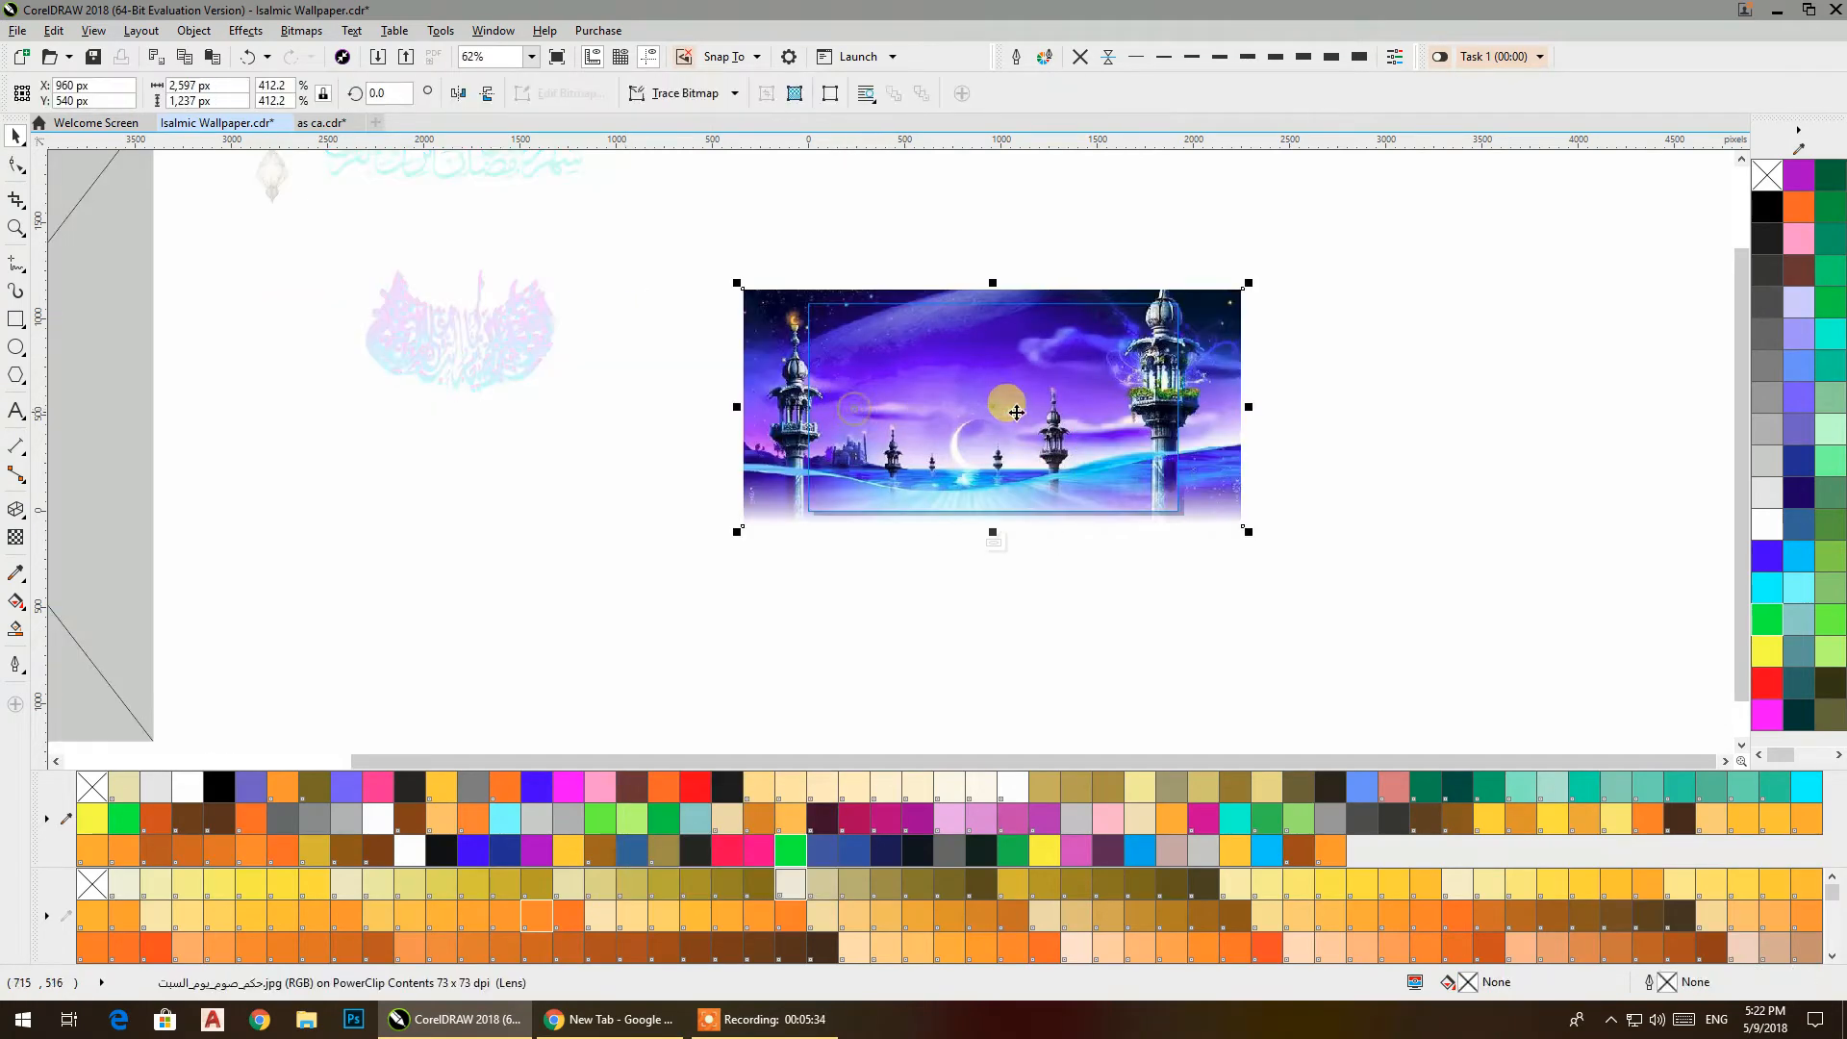
pyautogui.moveTo(1242, 536); pyautogui.dragTo(1191, 516)
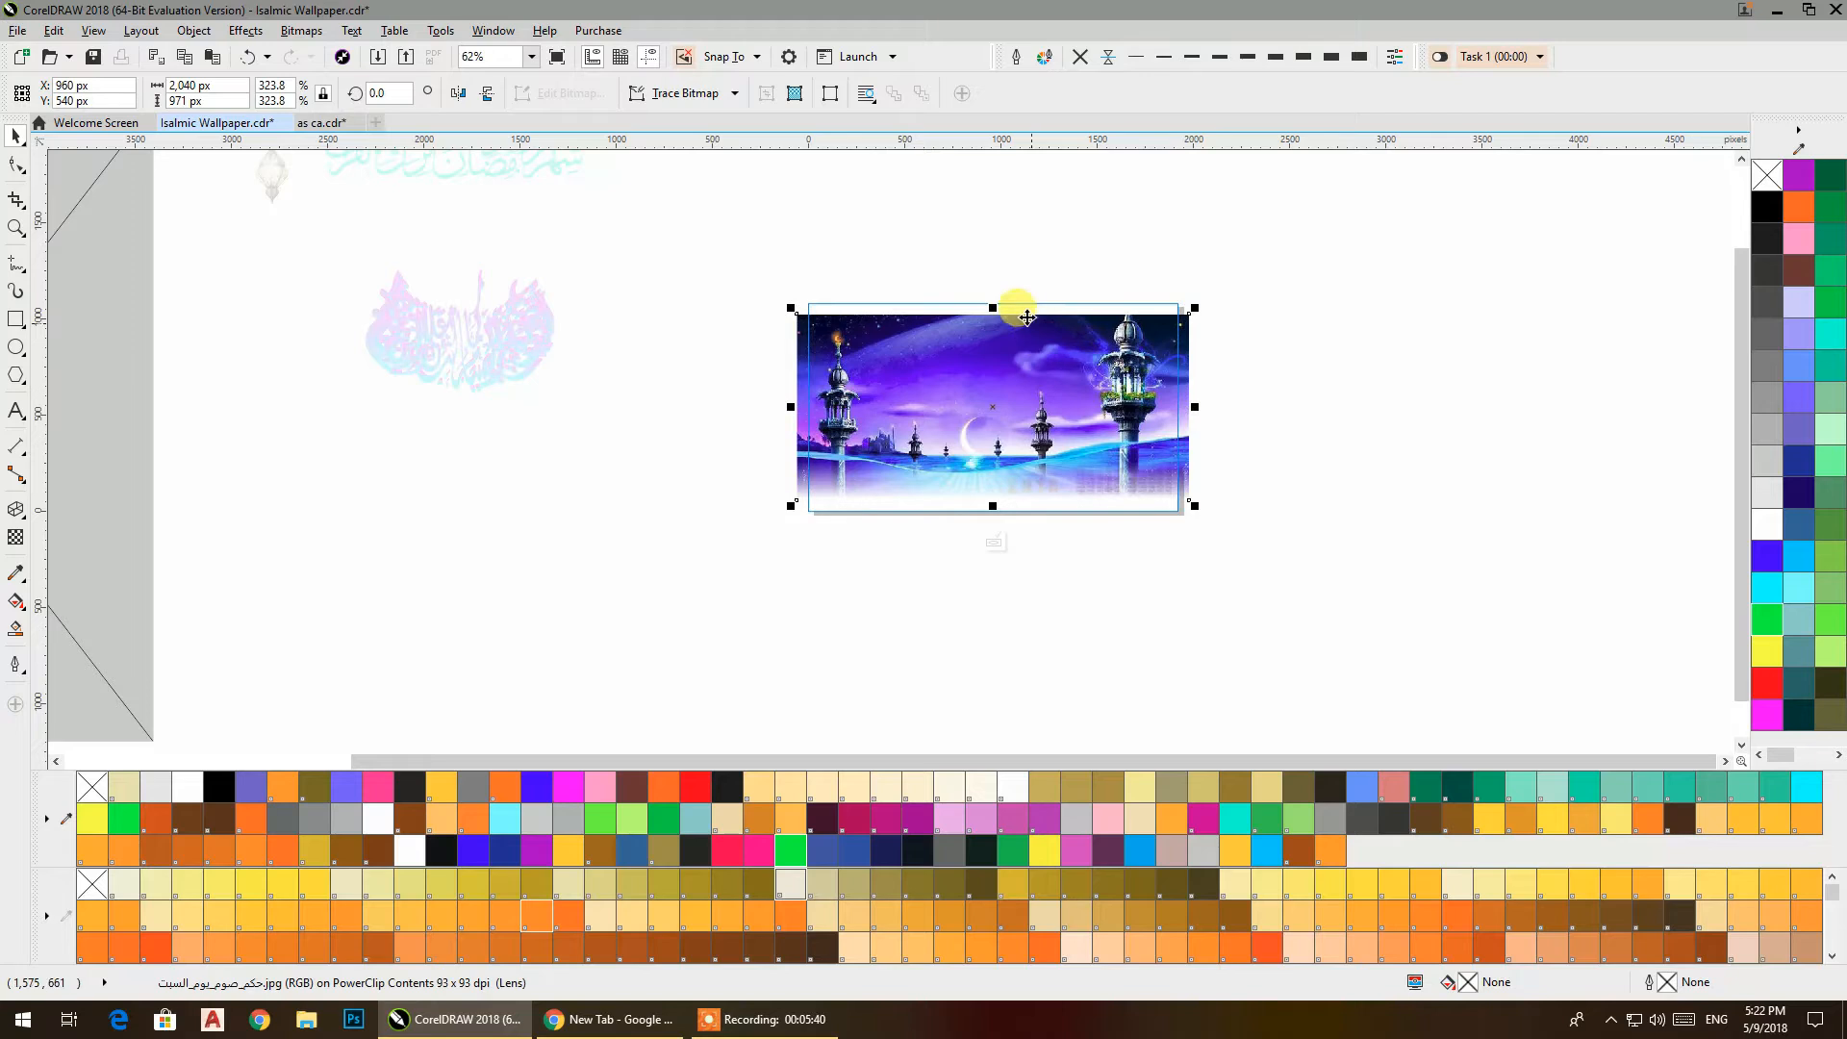
pyautogui.scroll(2, 985, 313)
pyautogui.moveTo(991, 317); pyautogui.dragTo(995, 285)
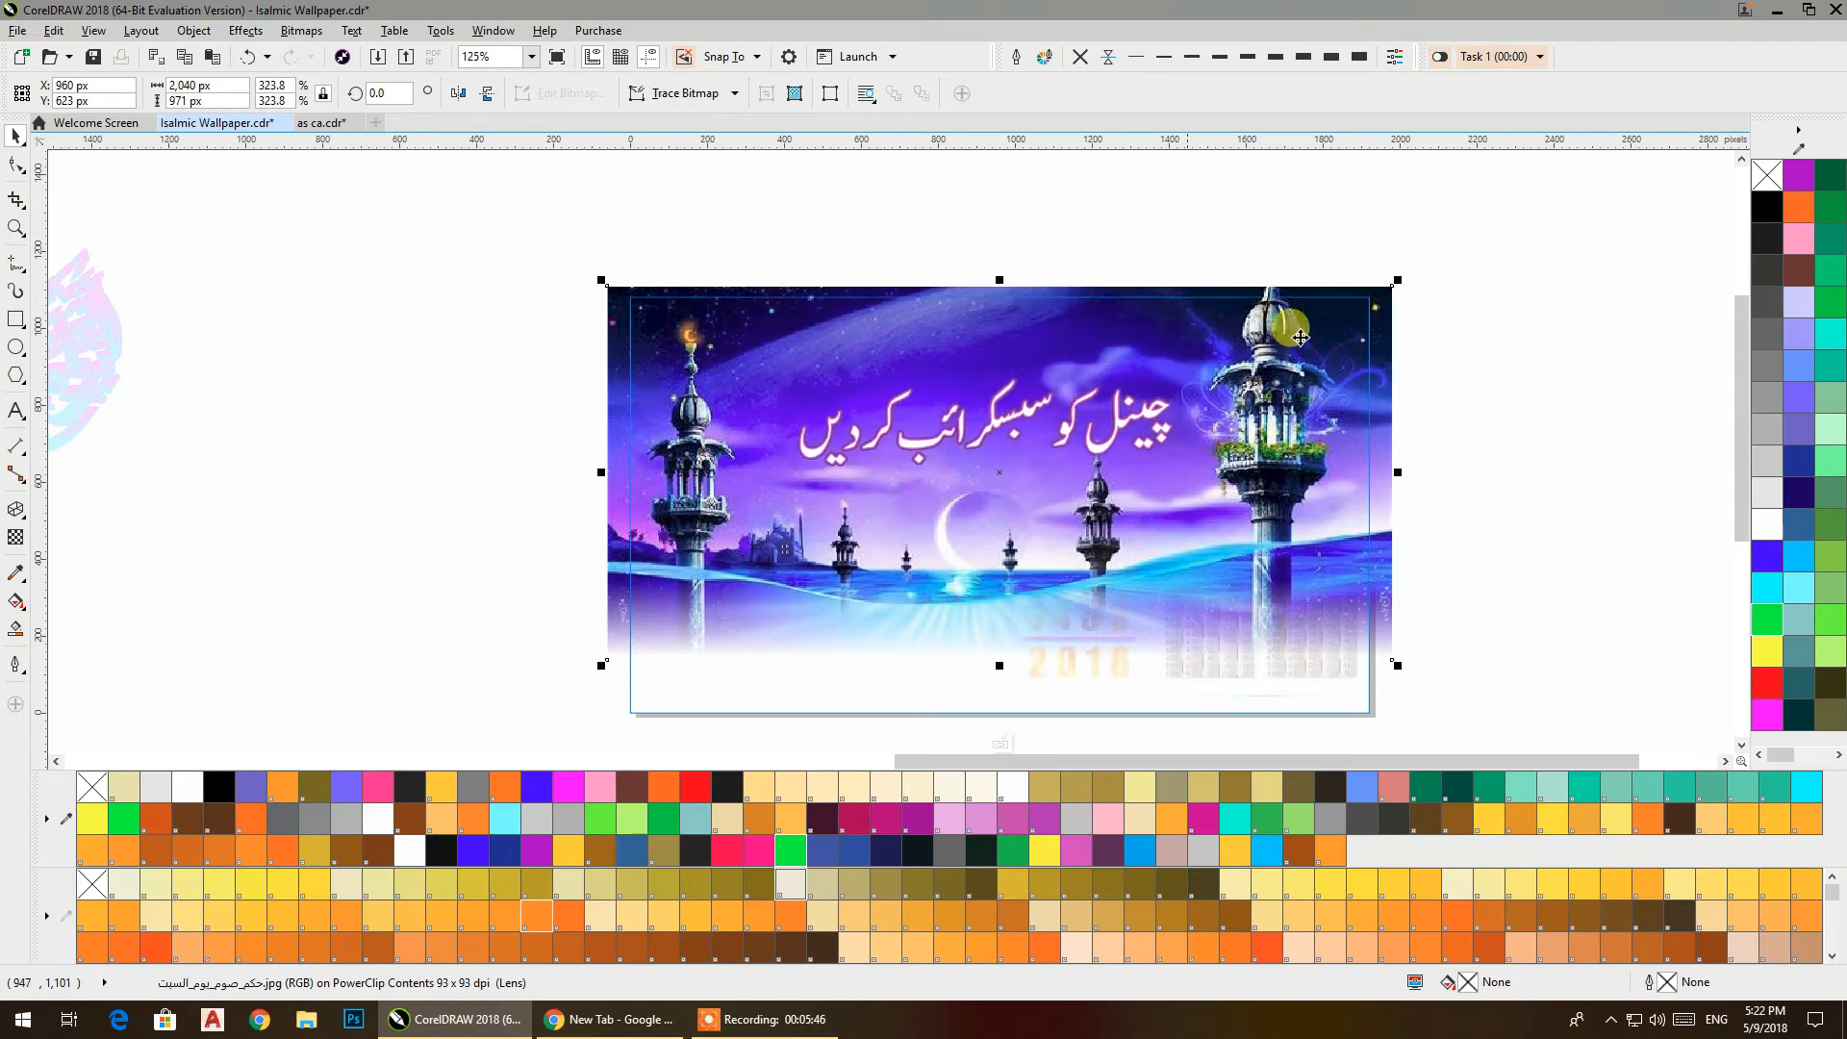
pyautogui.click(1430, 365)
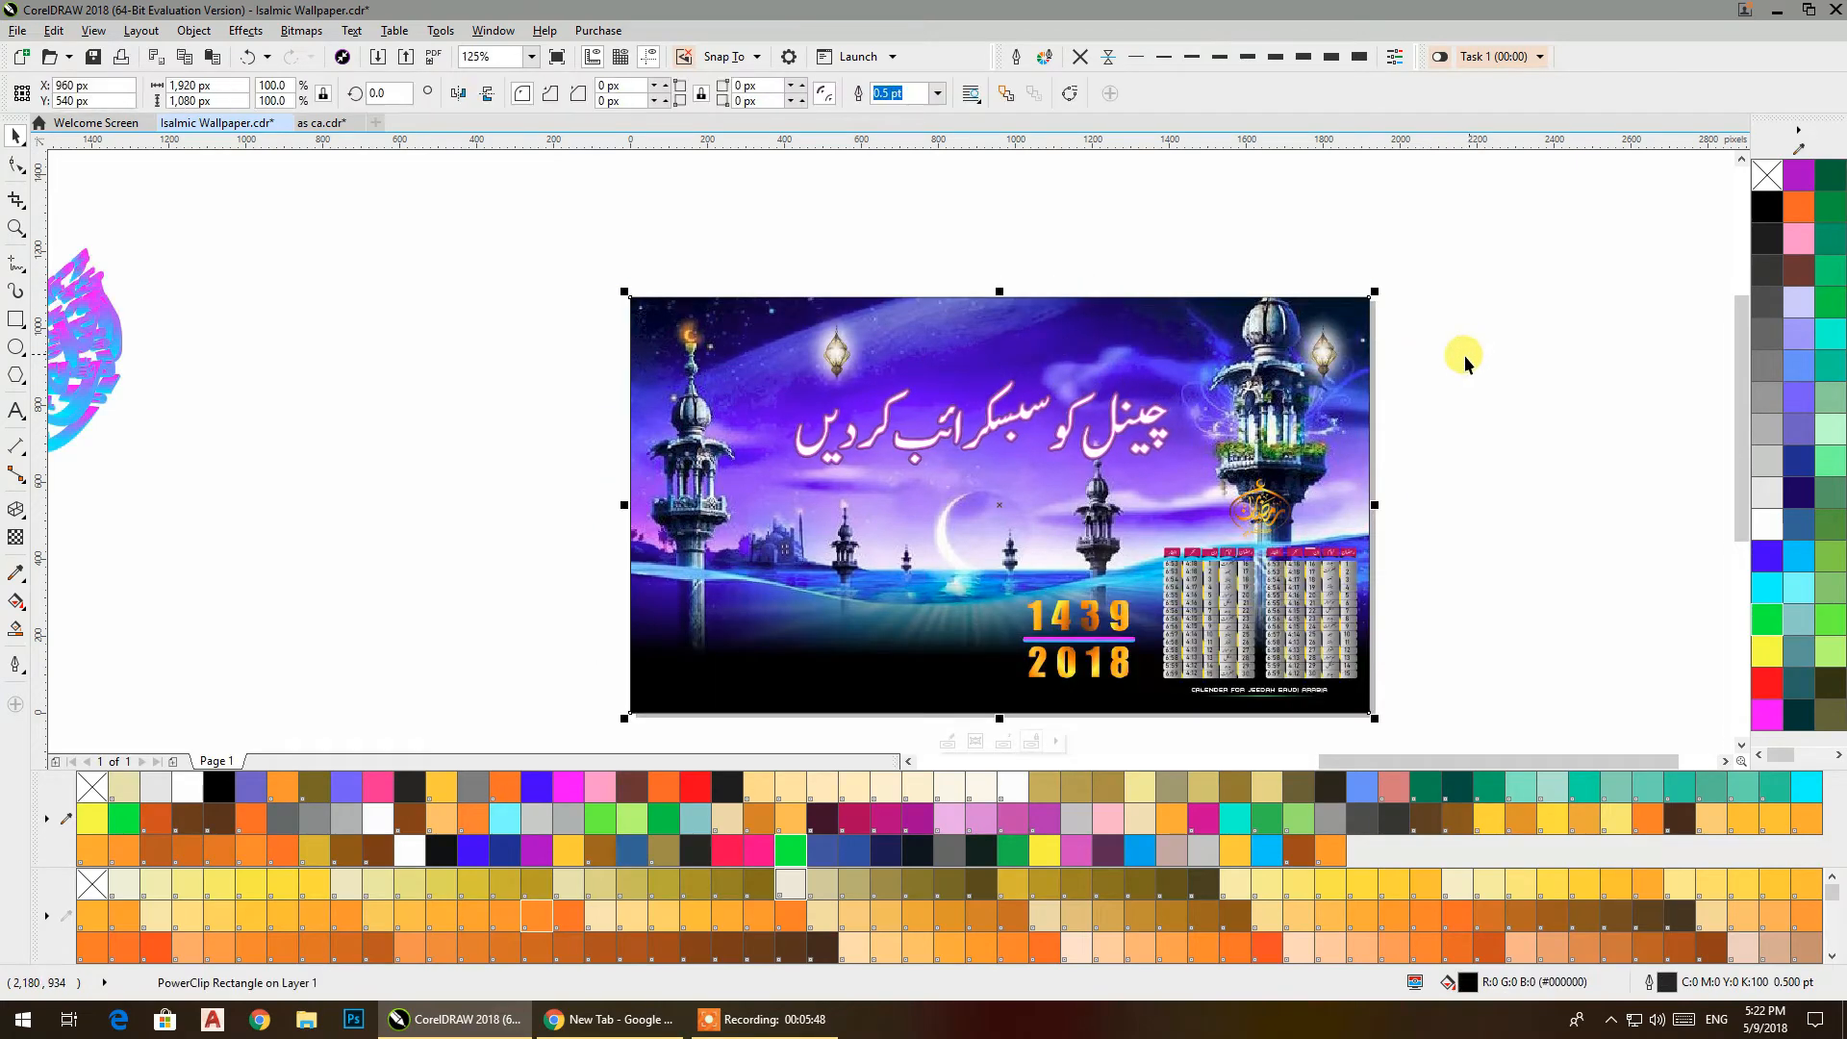
# Place the turquoise Arabic calligraphy in the upper middle of the wallpaper, reduced to about 570 by 159 px
pyautogui.scroll(-2, 922, 524)
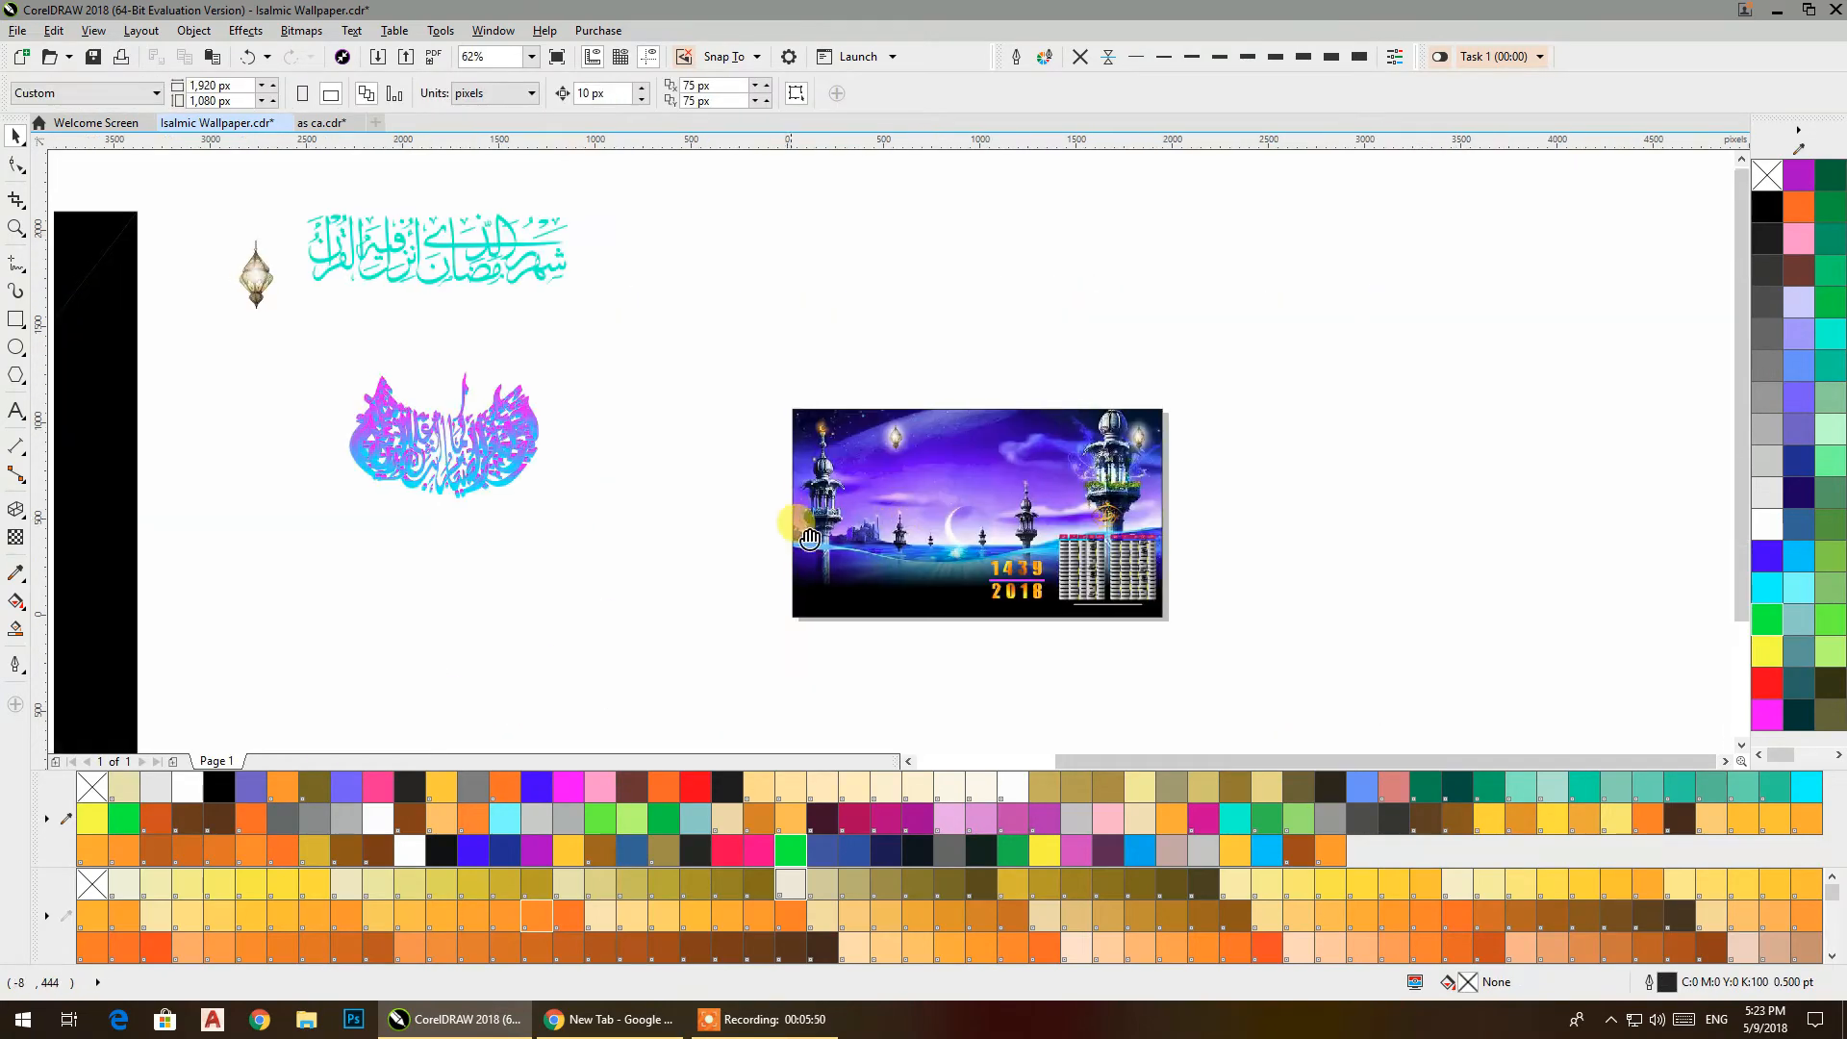
pyautogui.click(648, 285)
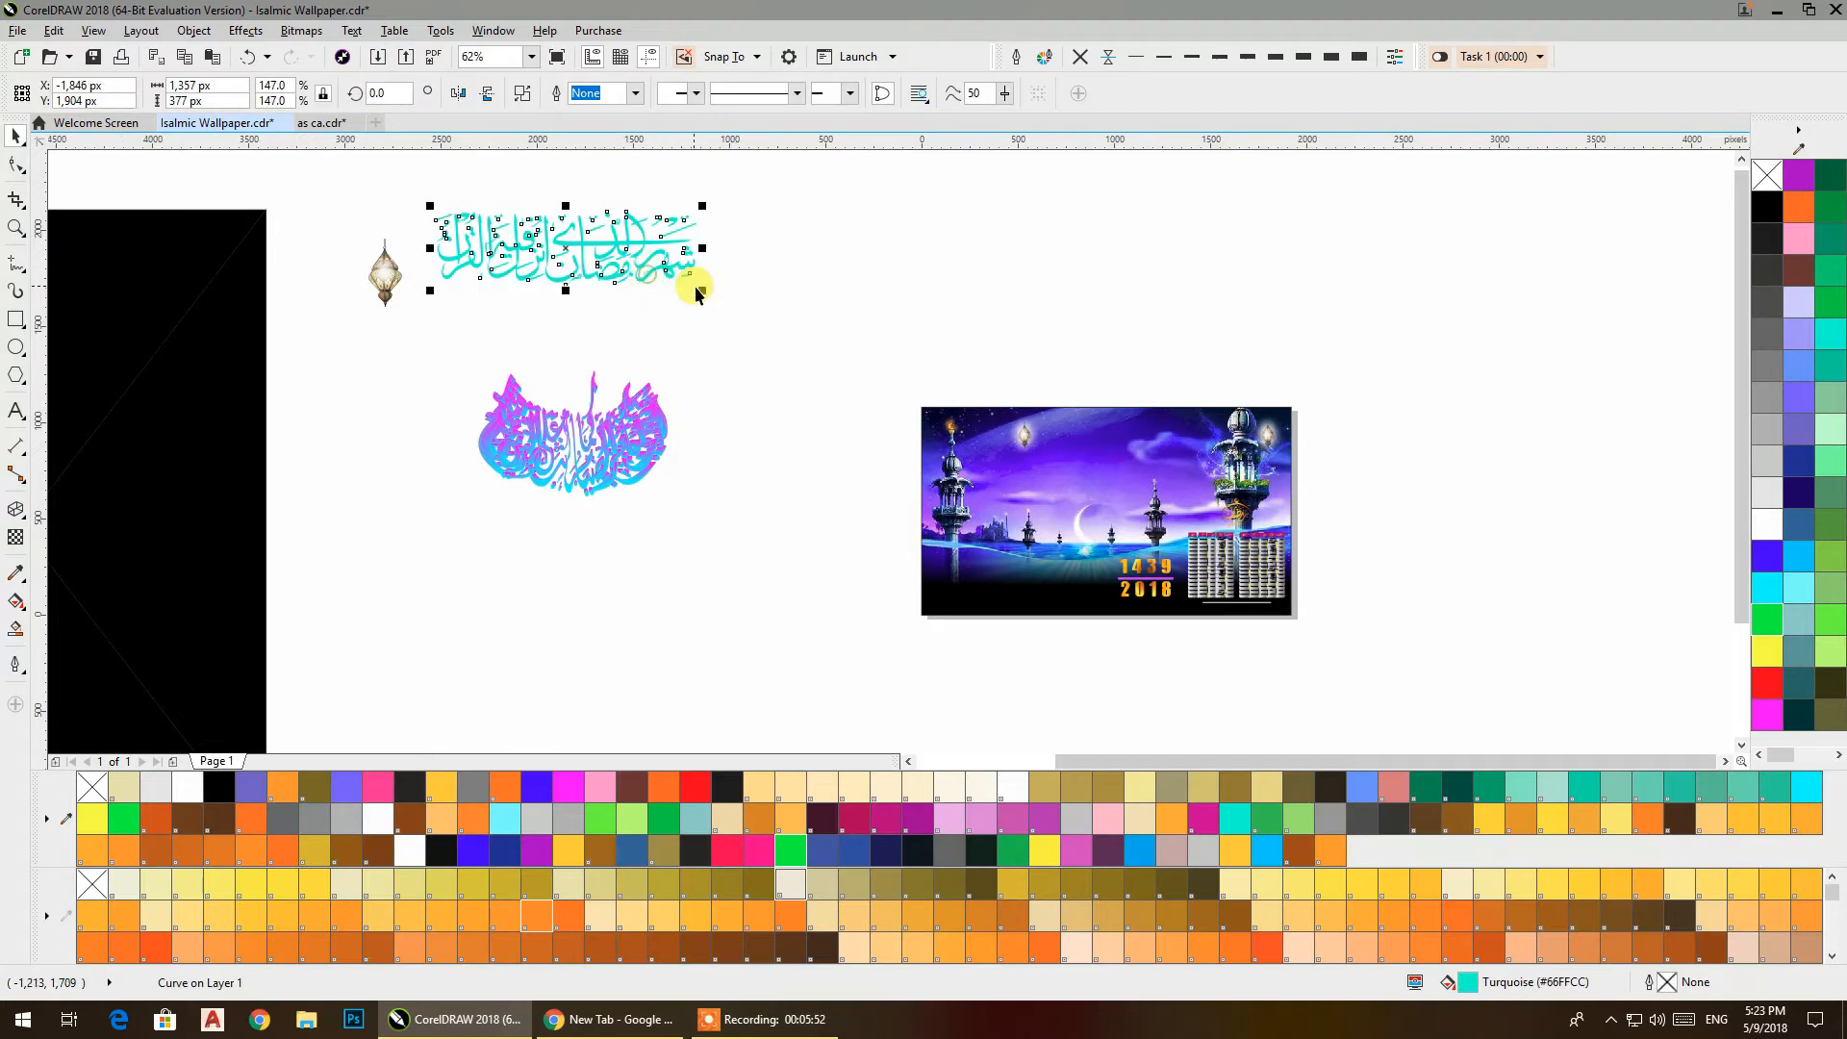
pyautogui.moveTo(701, 289); pyautogui.dragTo(1085, 444)
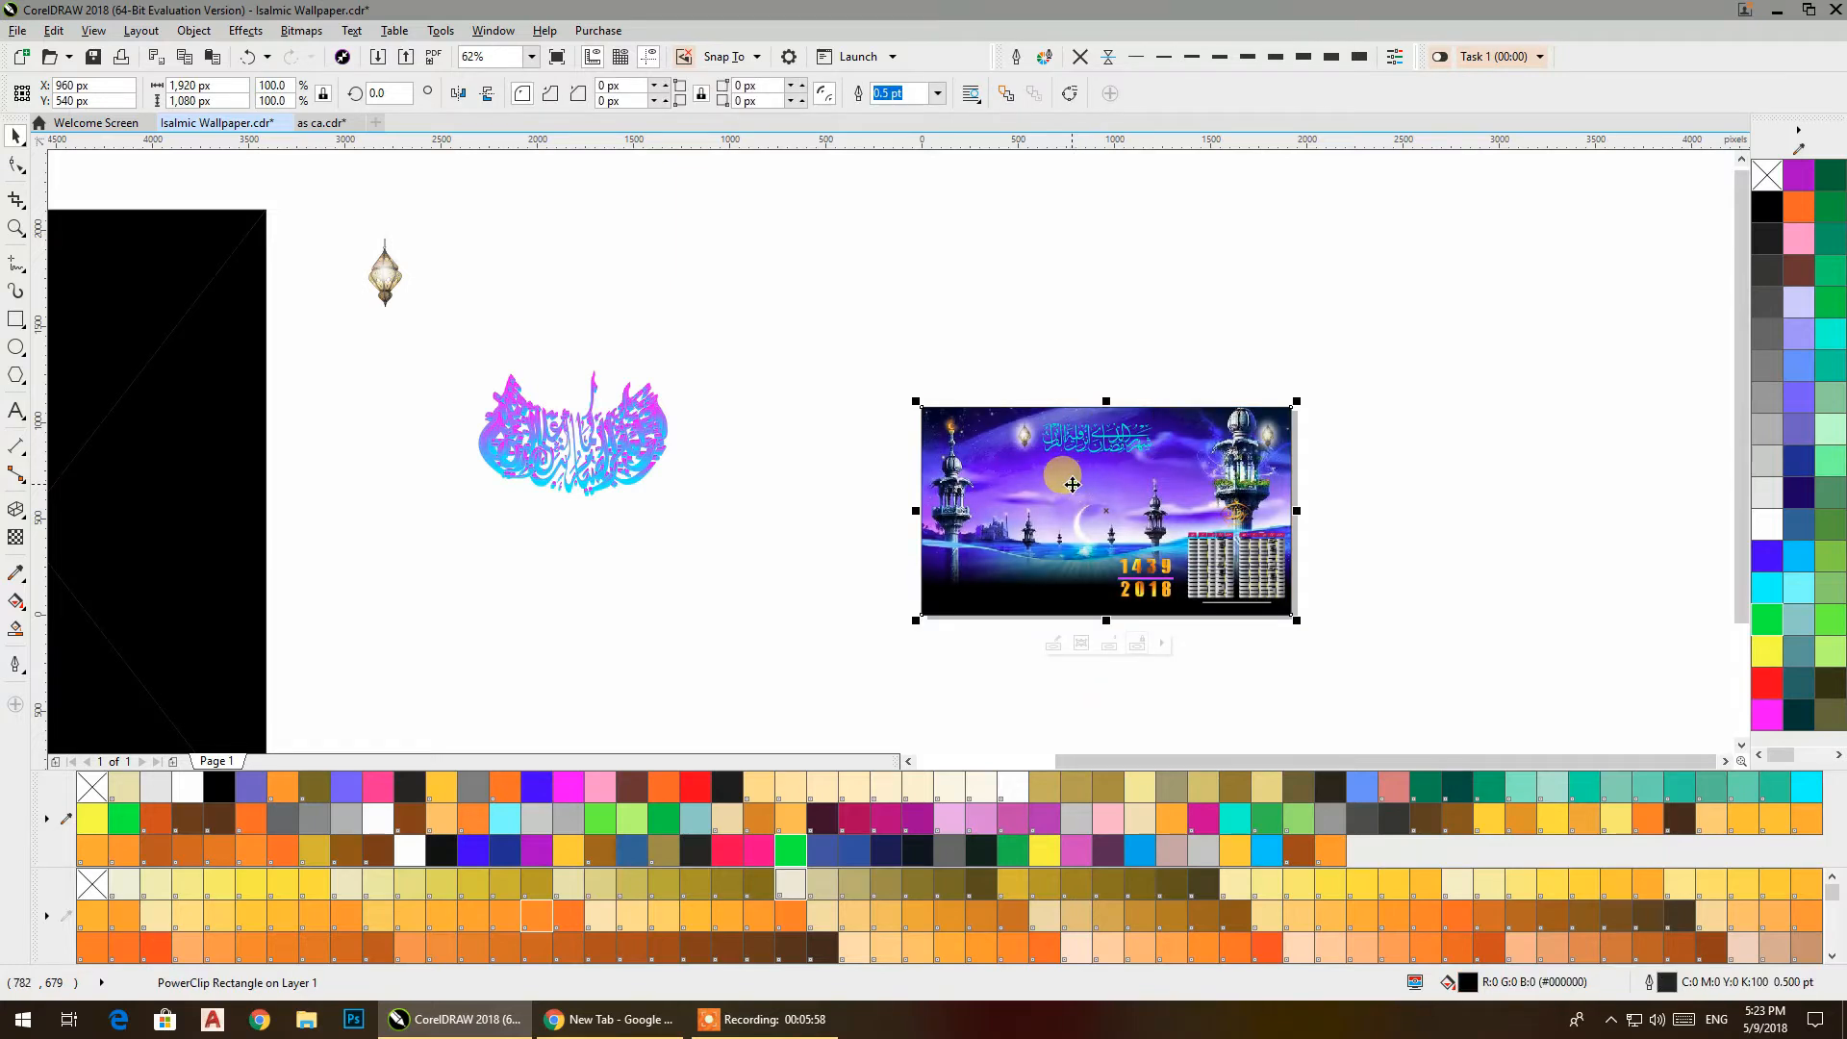
pyautogui.click(1478, 466)
# Scale the turquoise calligraphy on the wallpaper to 52.3%, about 483 by 134 px
pyautogui.scroll(4, 1143, 466)
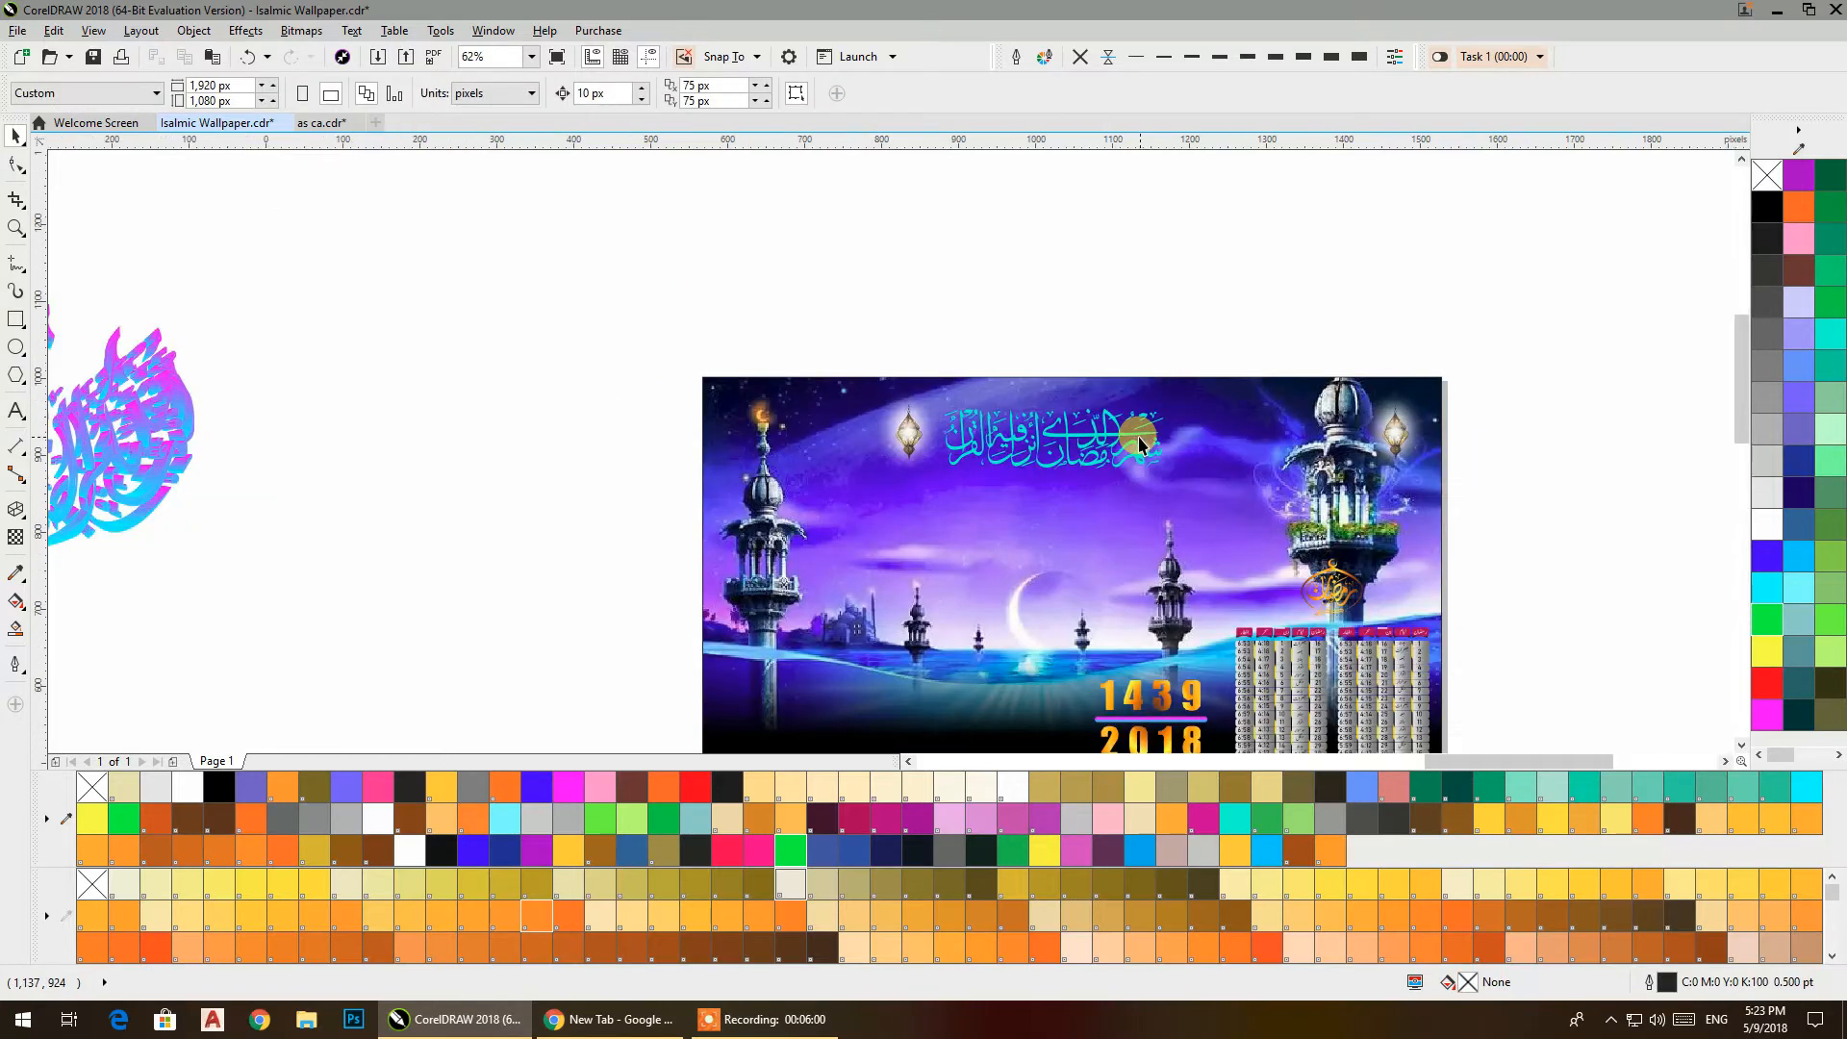
pyautogui.click(1140, 474)
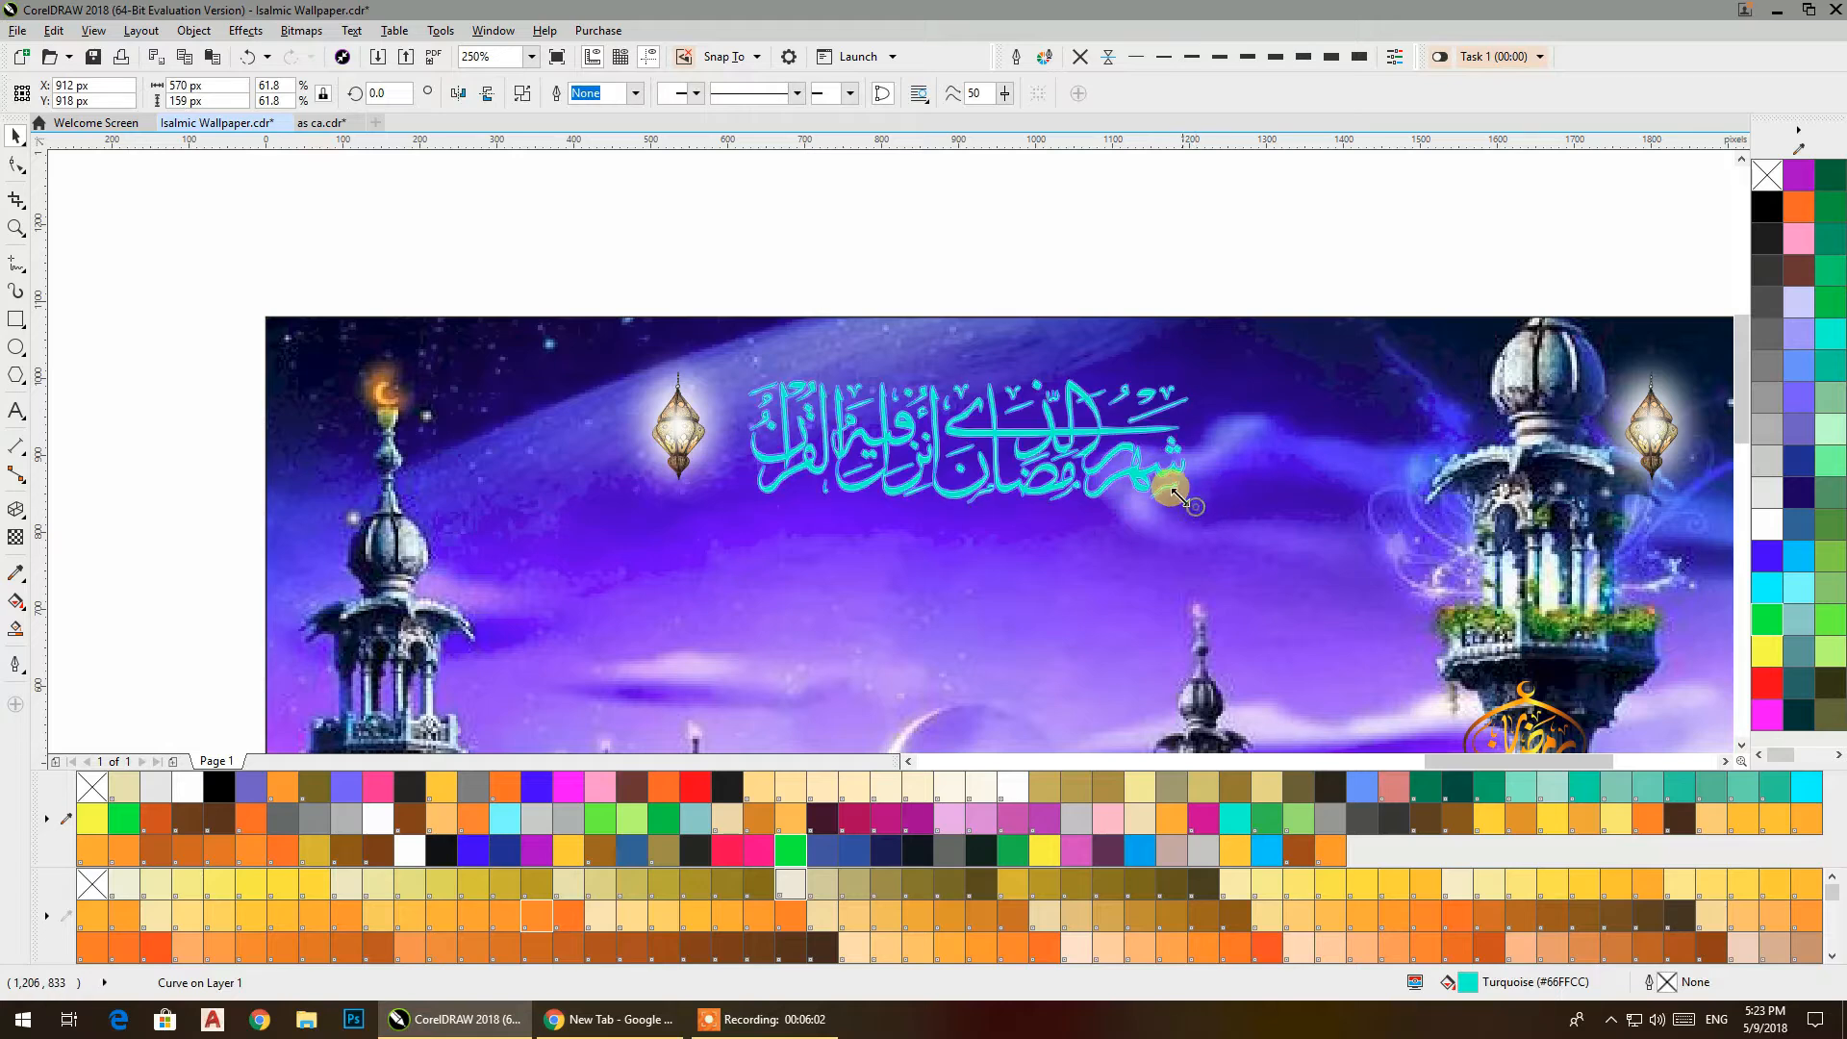
pyautogui.moveTo(1164, 503); pyautogui.dragTo(1159, 498)
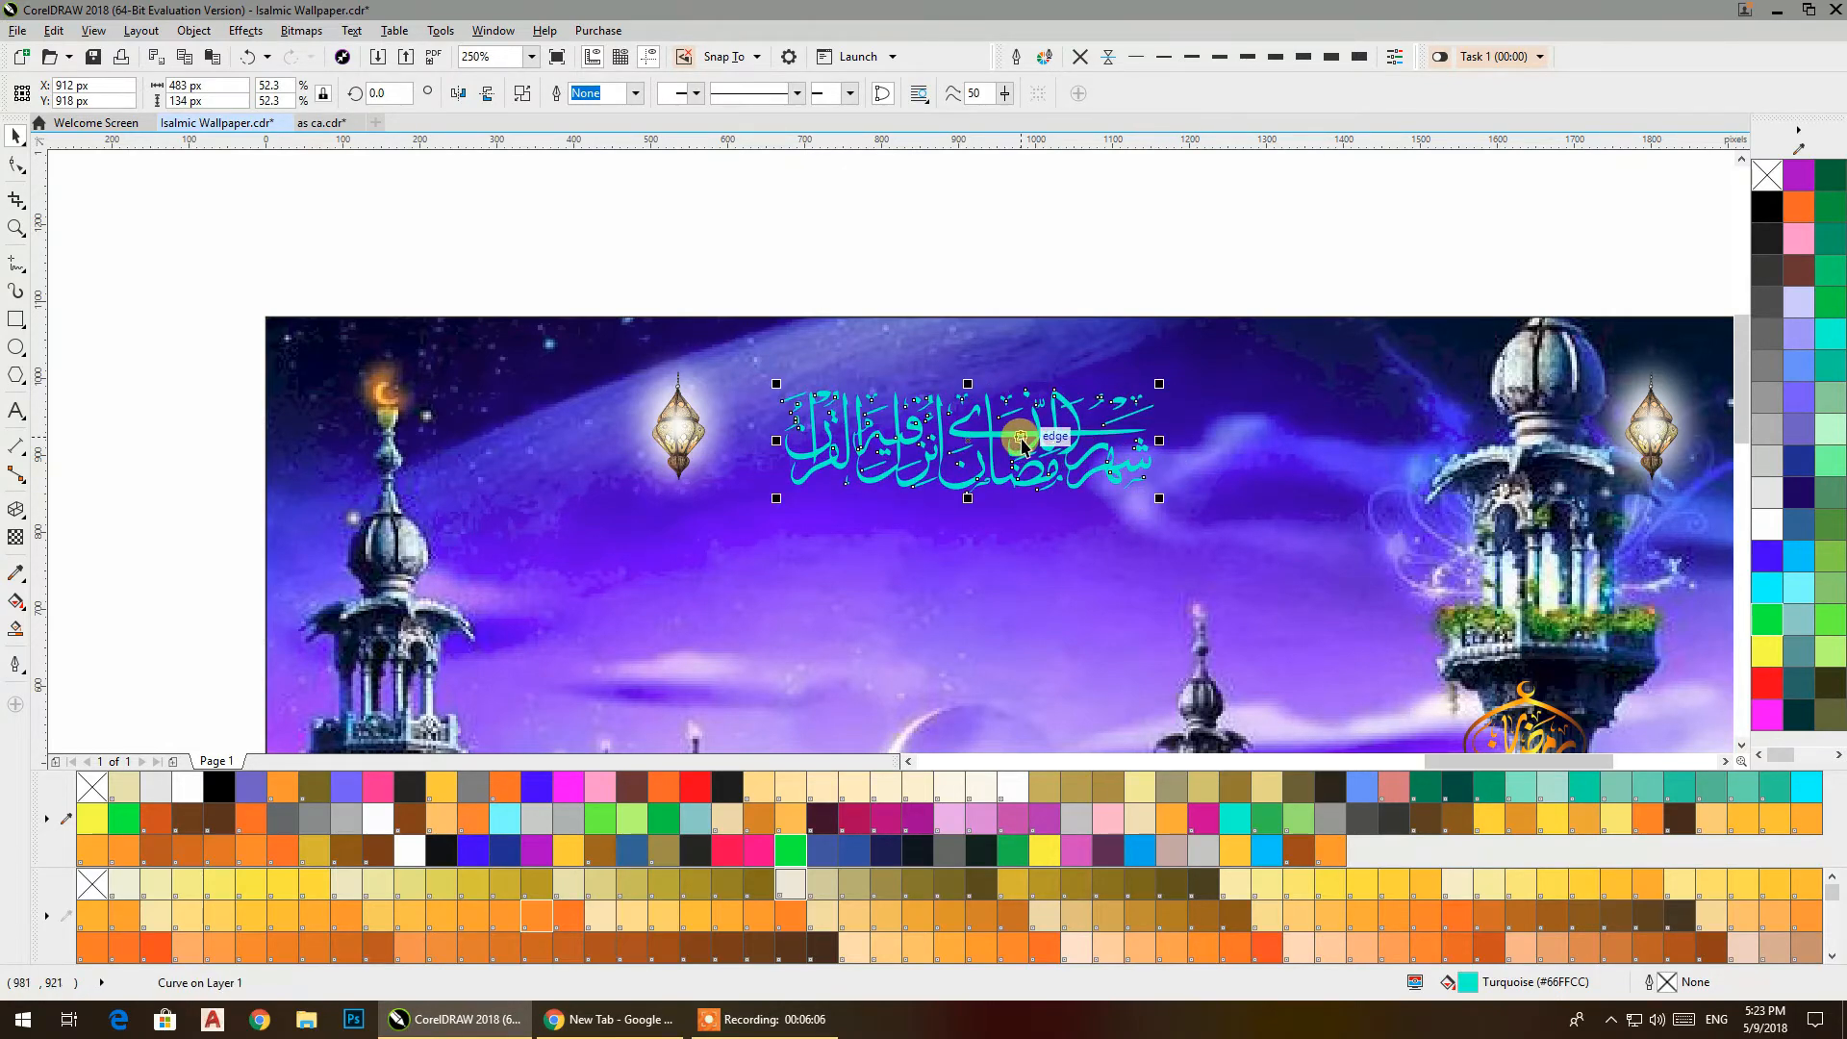
# Undo the last change, raise the turquoise calligraphy slightly and centre it horizontally on the wallpaper
pyautogui.hotkey('ctrl', 'z')
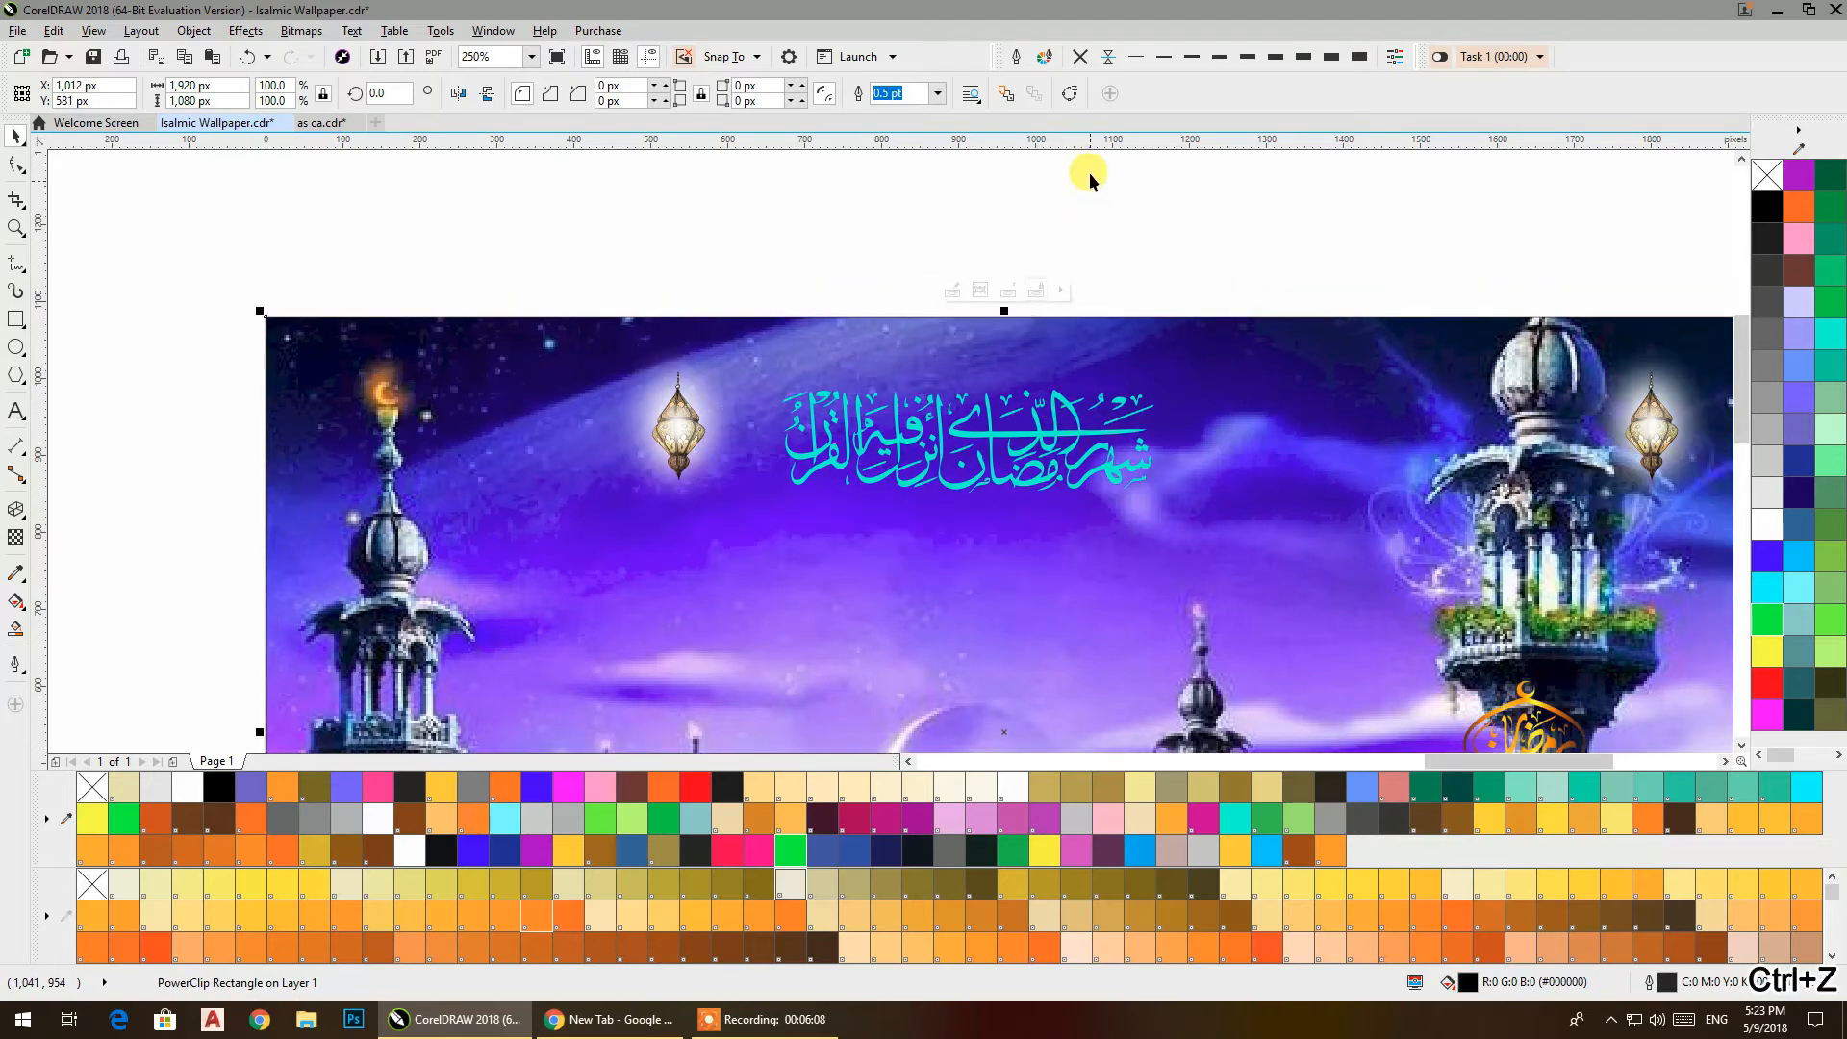
pyautogui.click(1089, 192)
pyautogui.moveTo(1056, 404); pyautogui.dragTo(1077, 385)
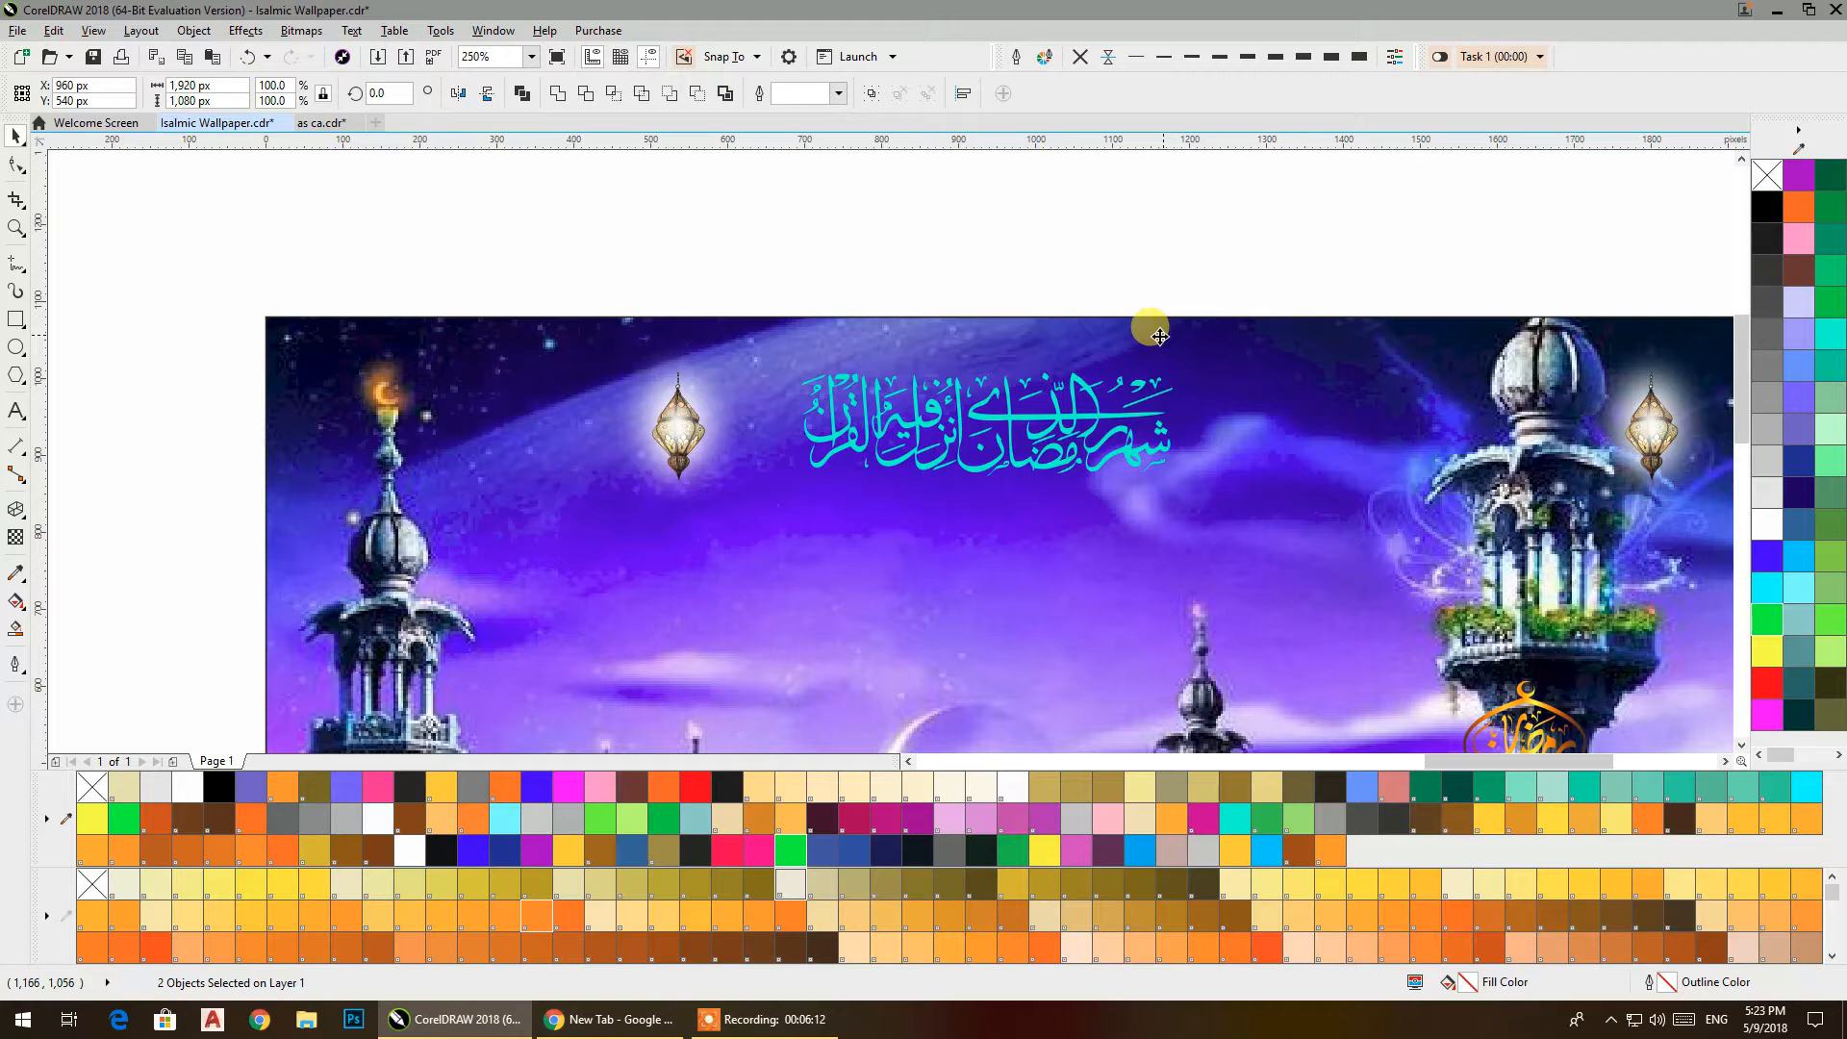
pyautogui.click(1174, 237)
pyautogui.moveTo(1095, 386); pyautogui.dragTo(1108, 363)
pyautogui.keyDown('shift'); pyautogui.click(1210, 339); pyautogui.keyUp('shift')
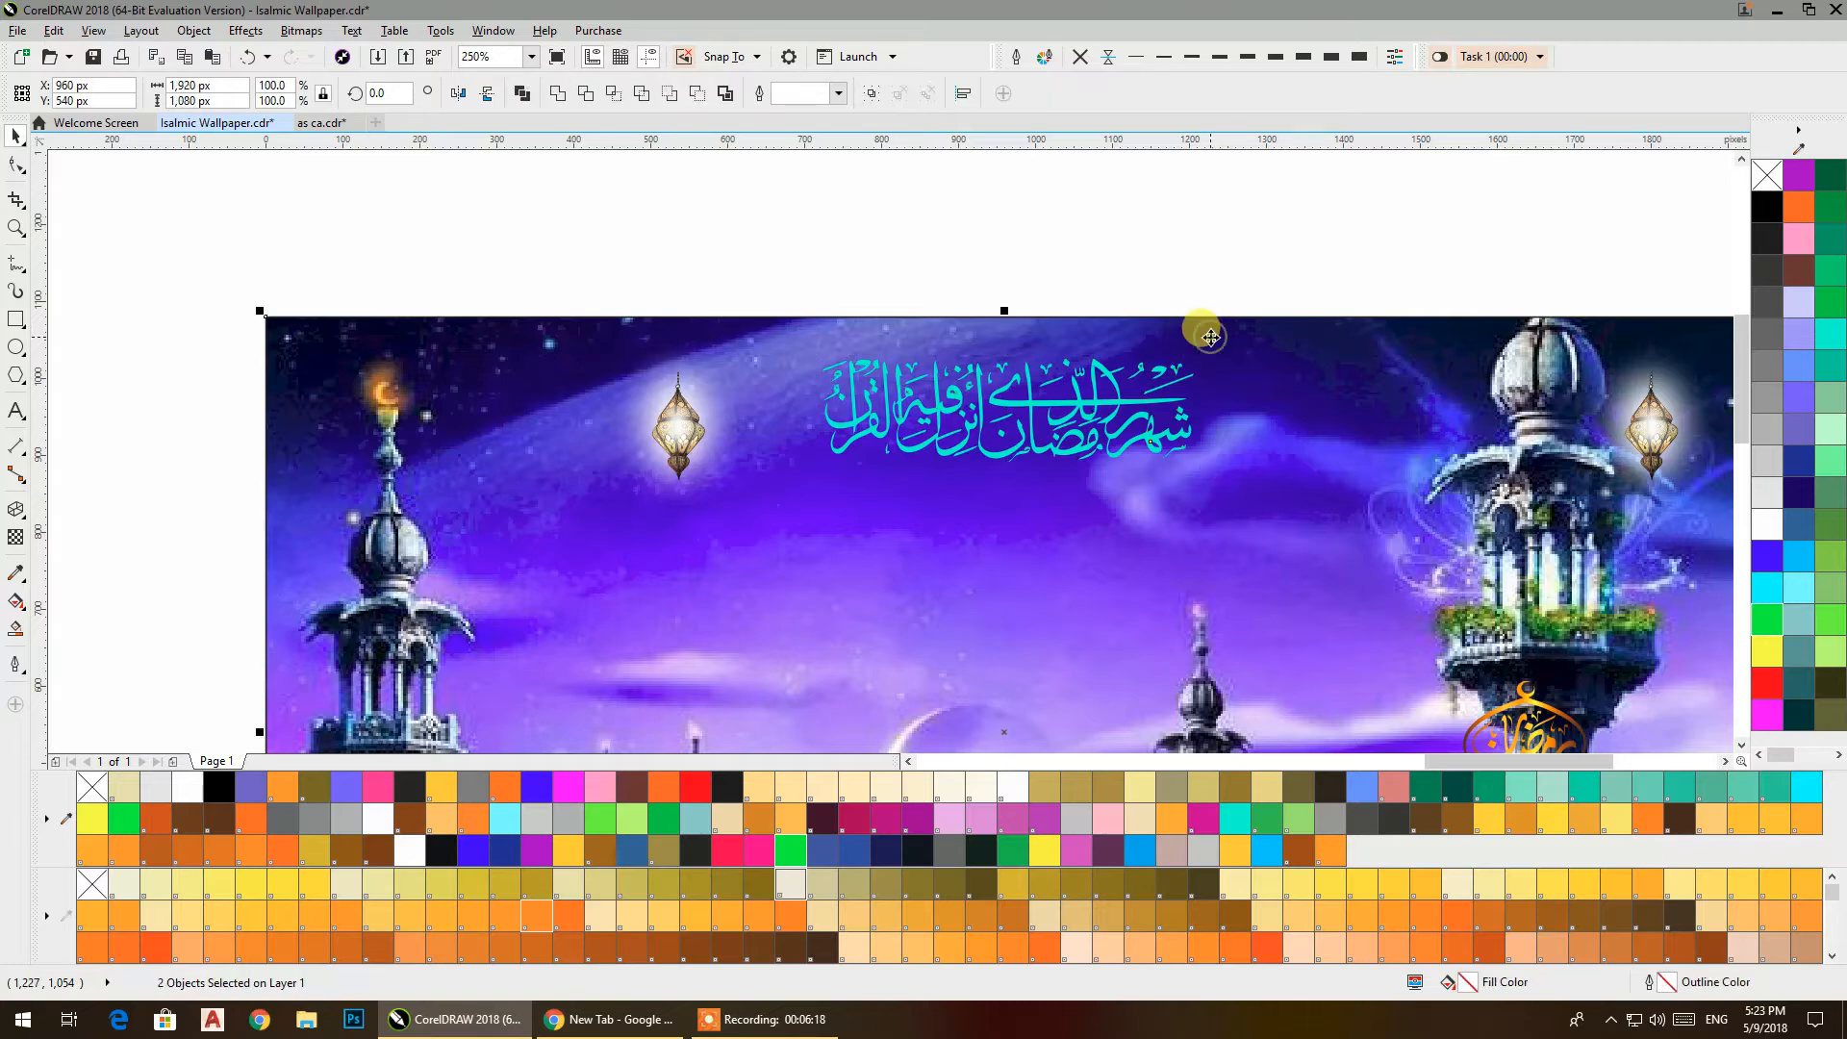
pyautogui.click(1196, 256)
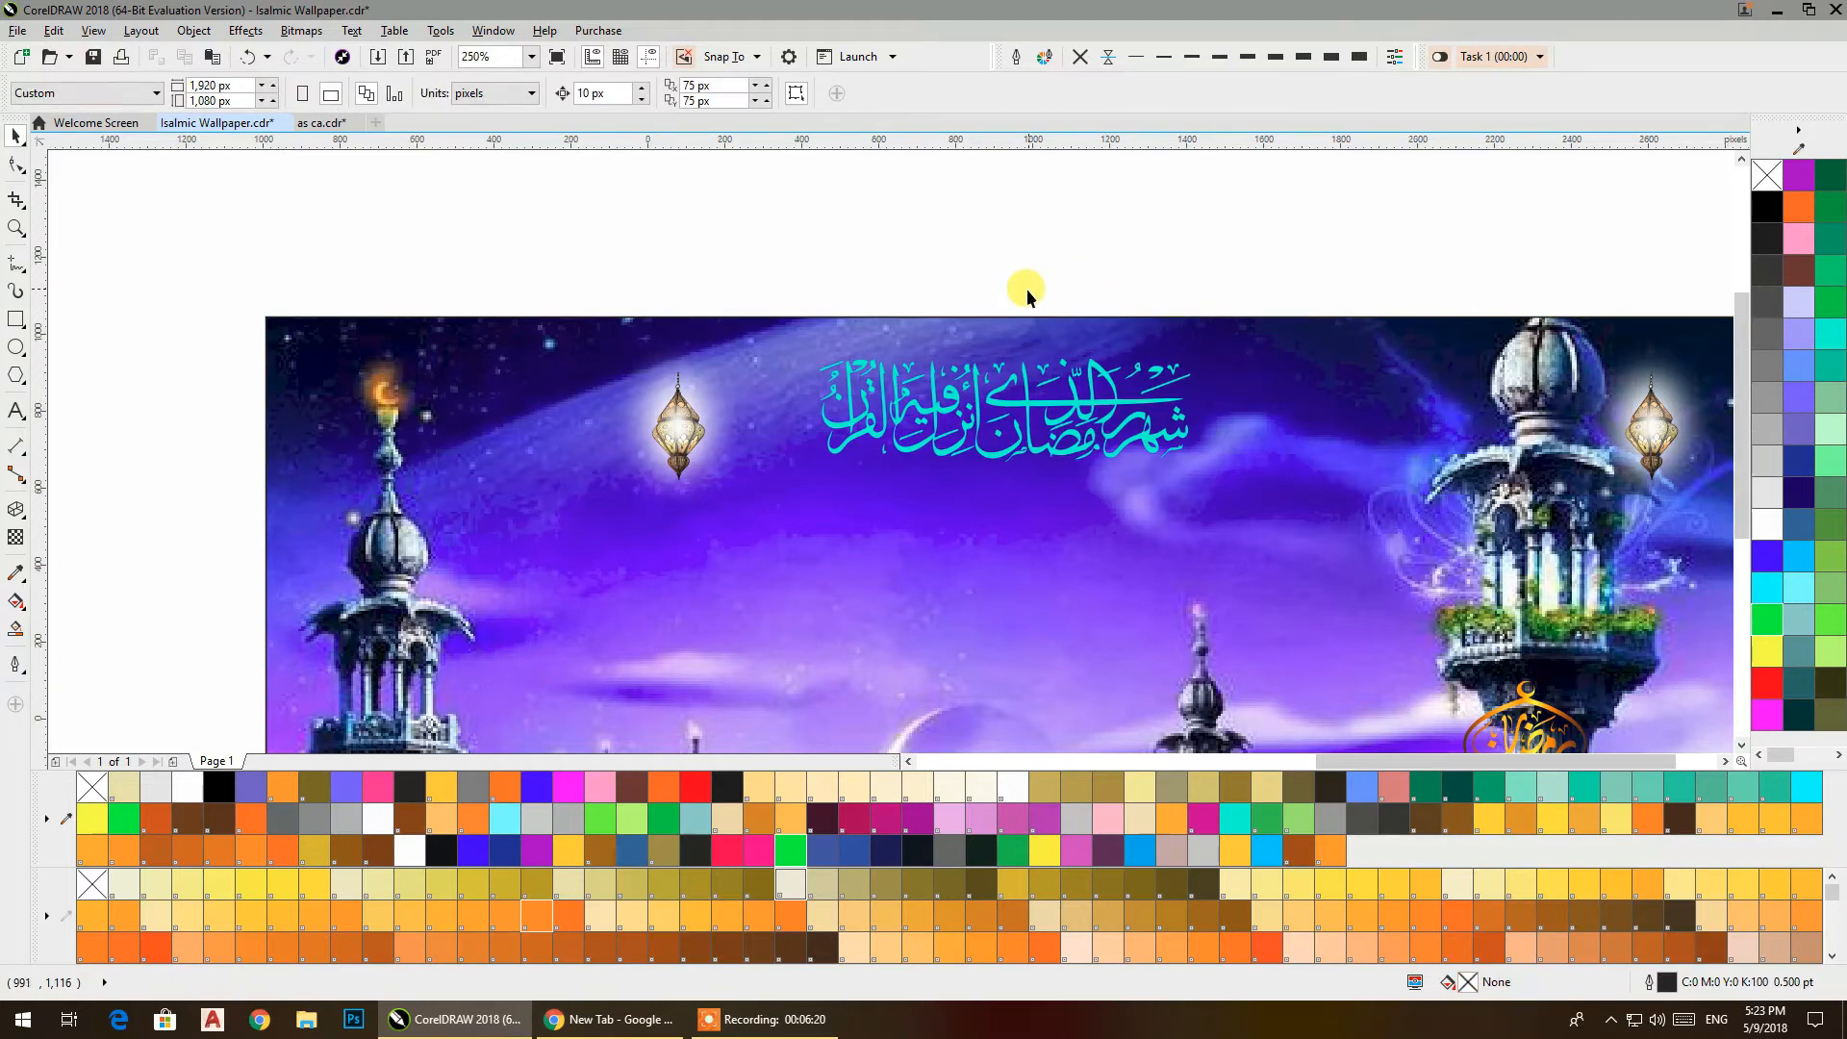
# Open the wallpaper's PowerClip contents and convert the mosque picture to a 300 dpi bitmap
pyautogui.scroll(-2, 1022, 288)
pyautogui.moveTo(1079, 483); pyautogui.dragTo(1104, 459)
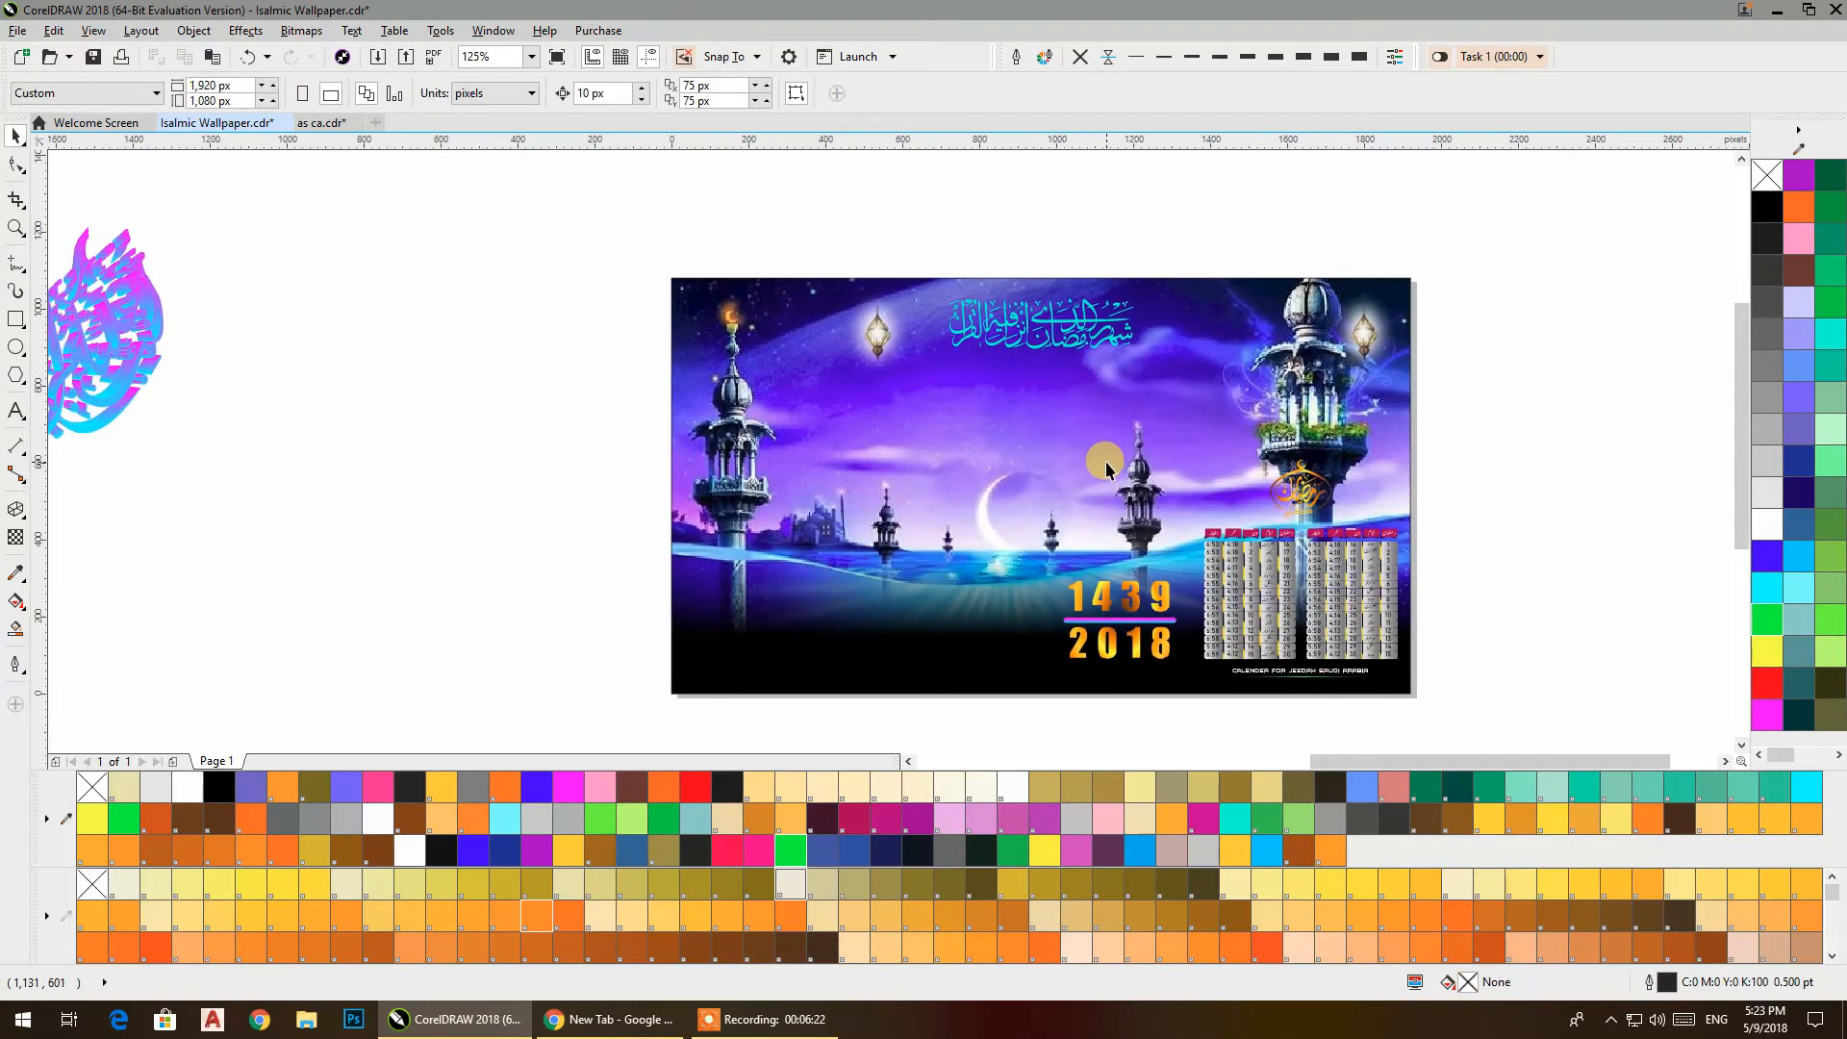
pyautogui.doubleClick(756, 604)
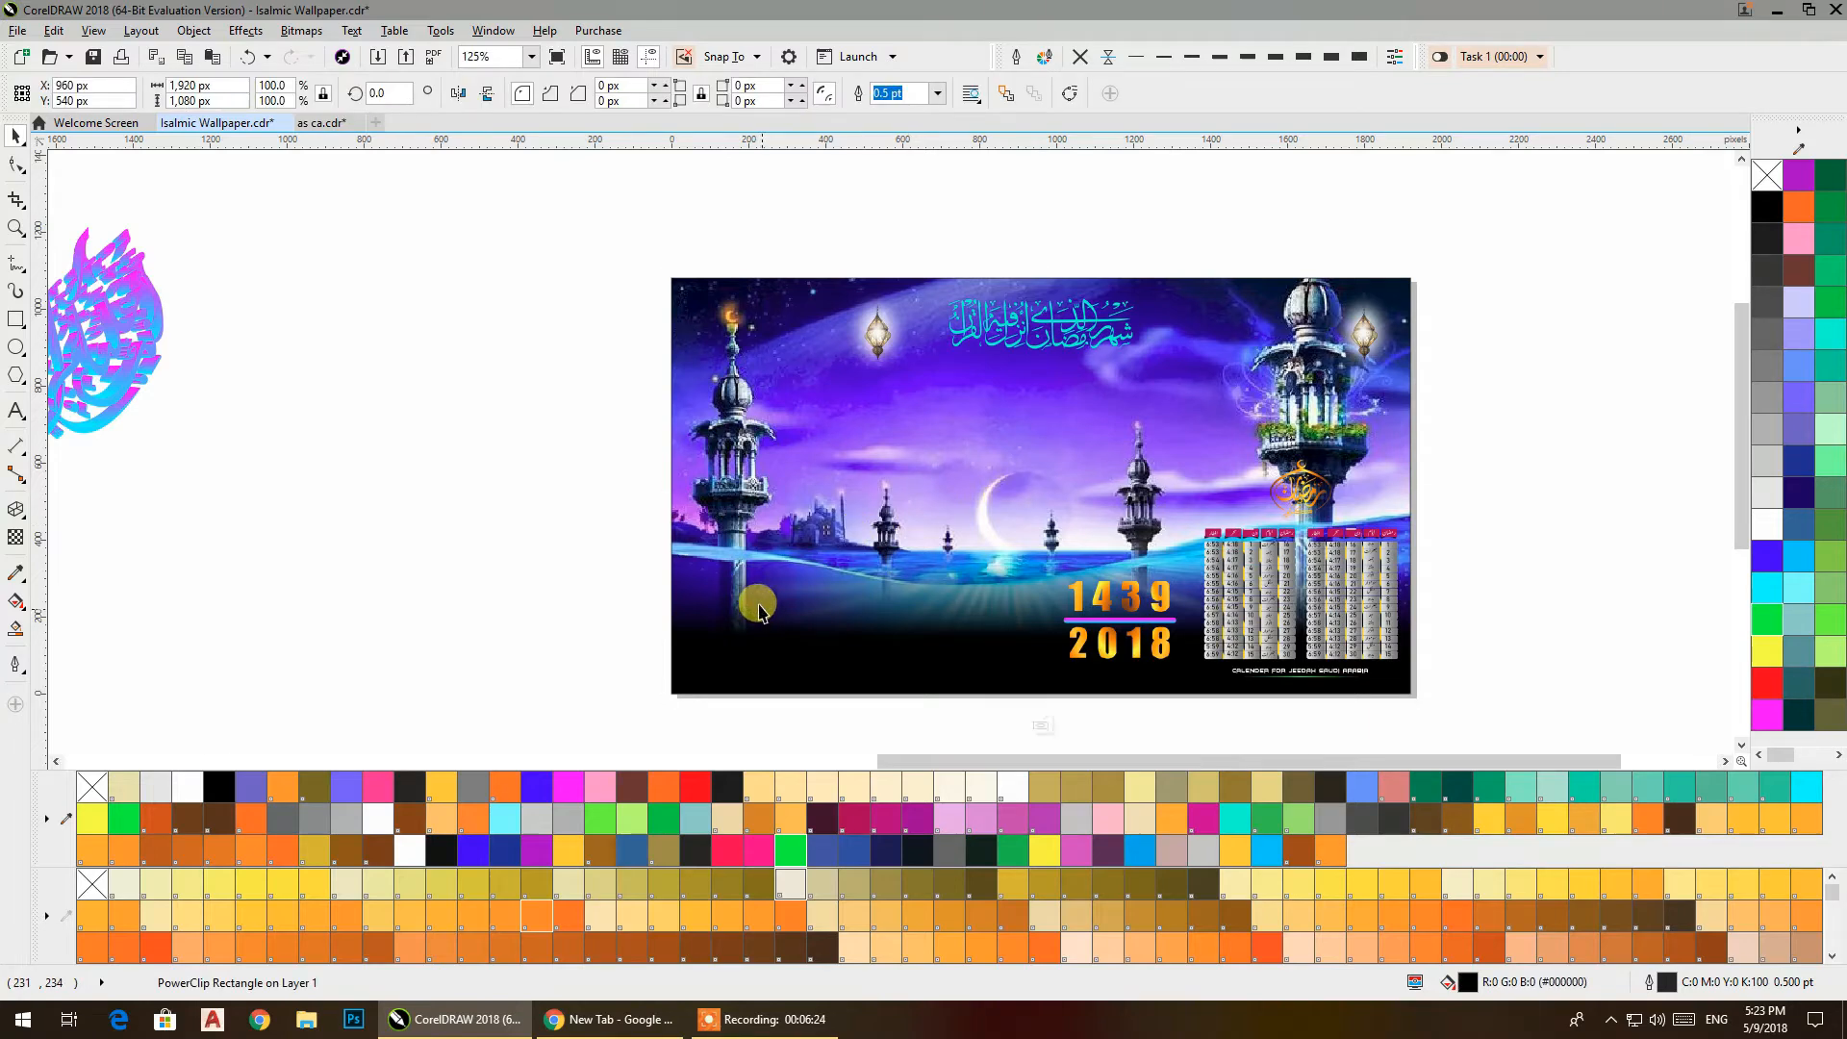
pyautogui.click(656, 576)
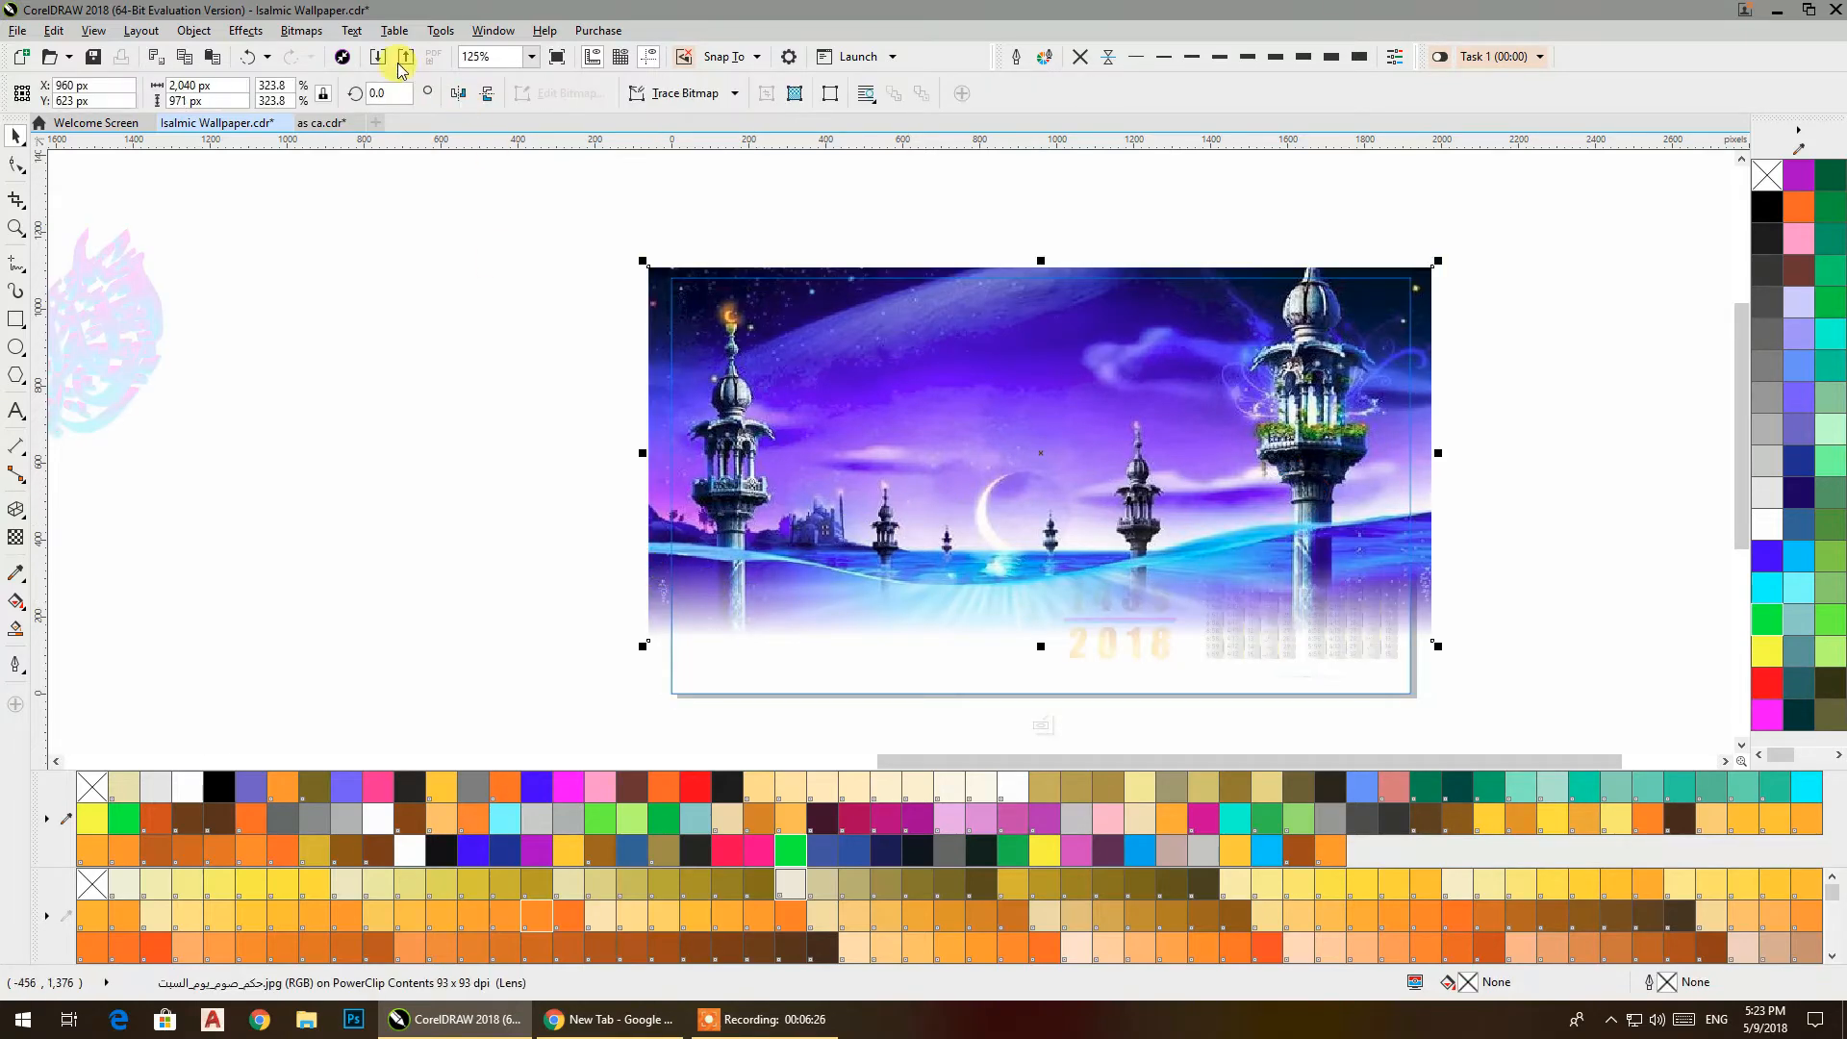
pyautogui.click(299, 35)
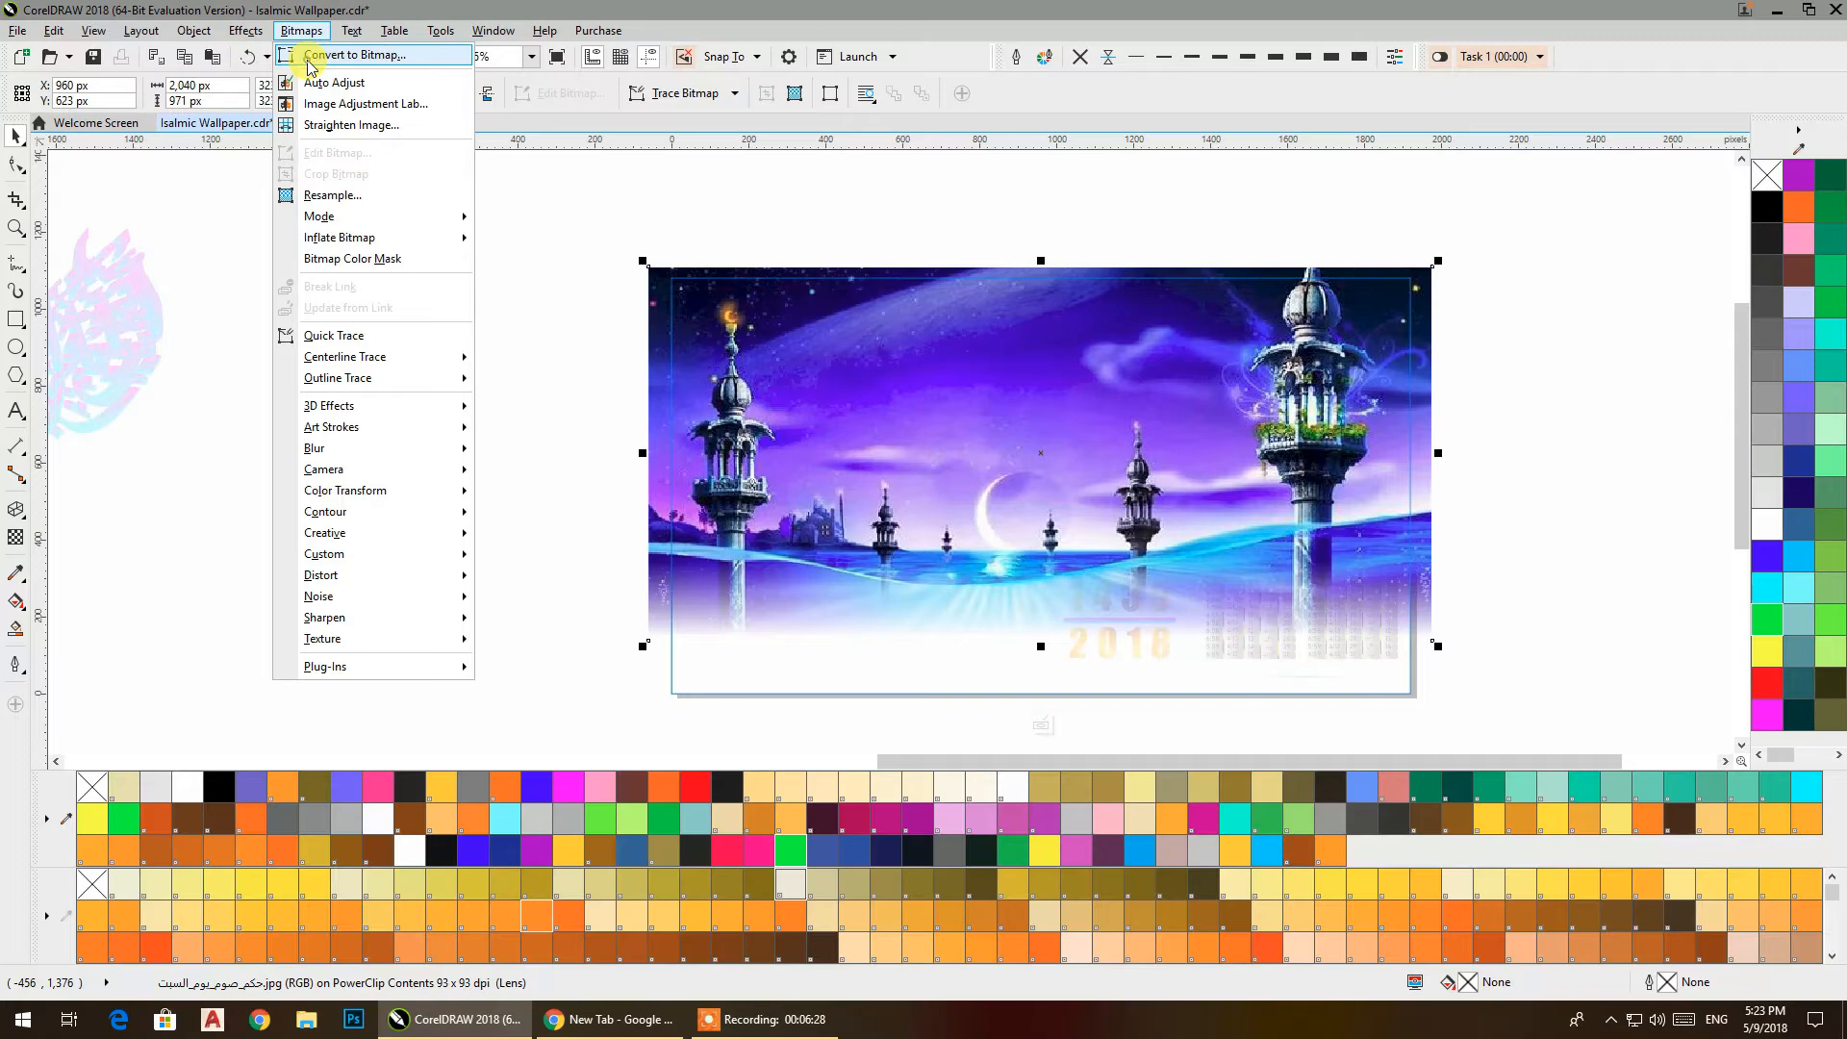
pyautogui.click(310, 58)
pyautogui.click(867, 609)
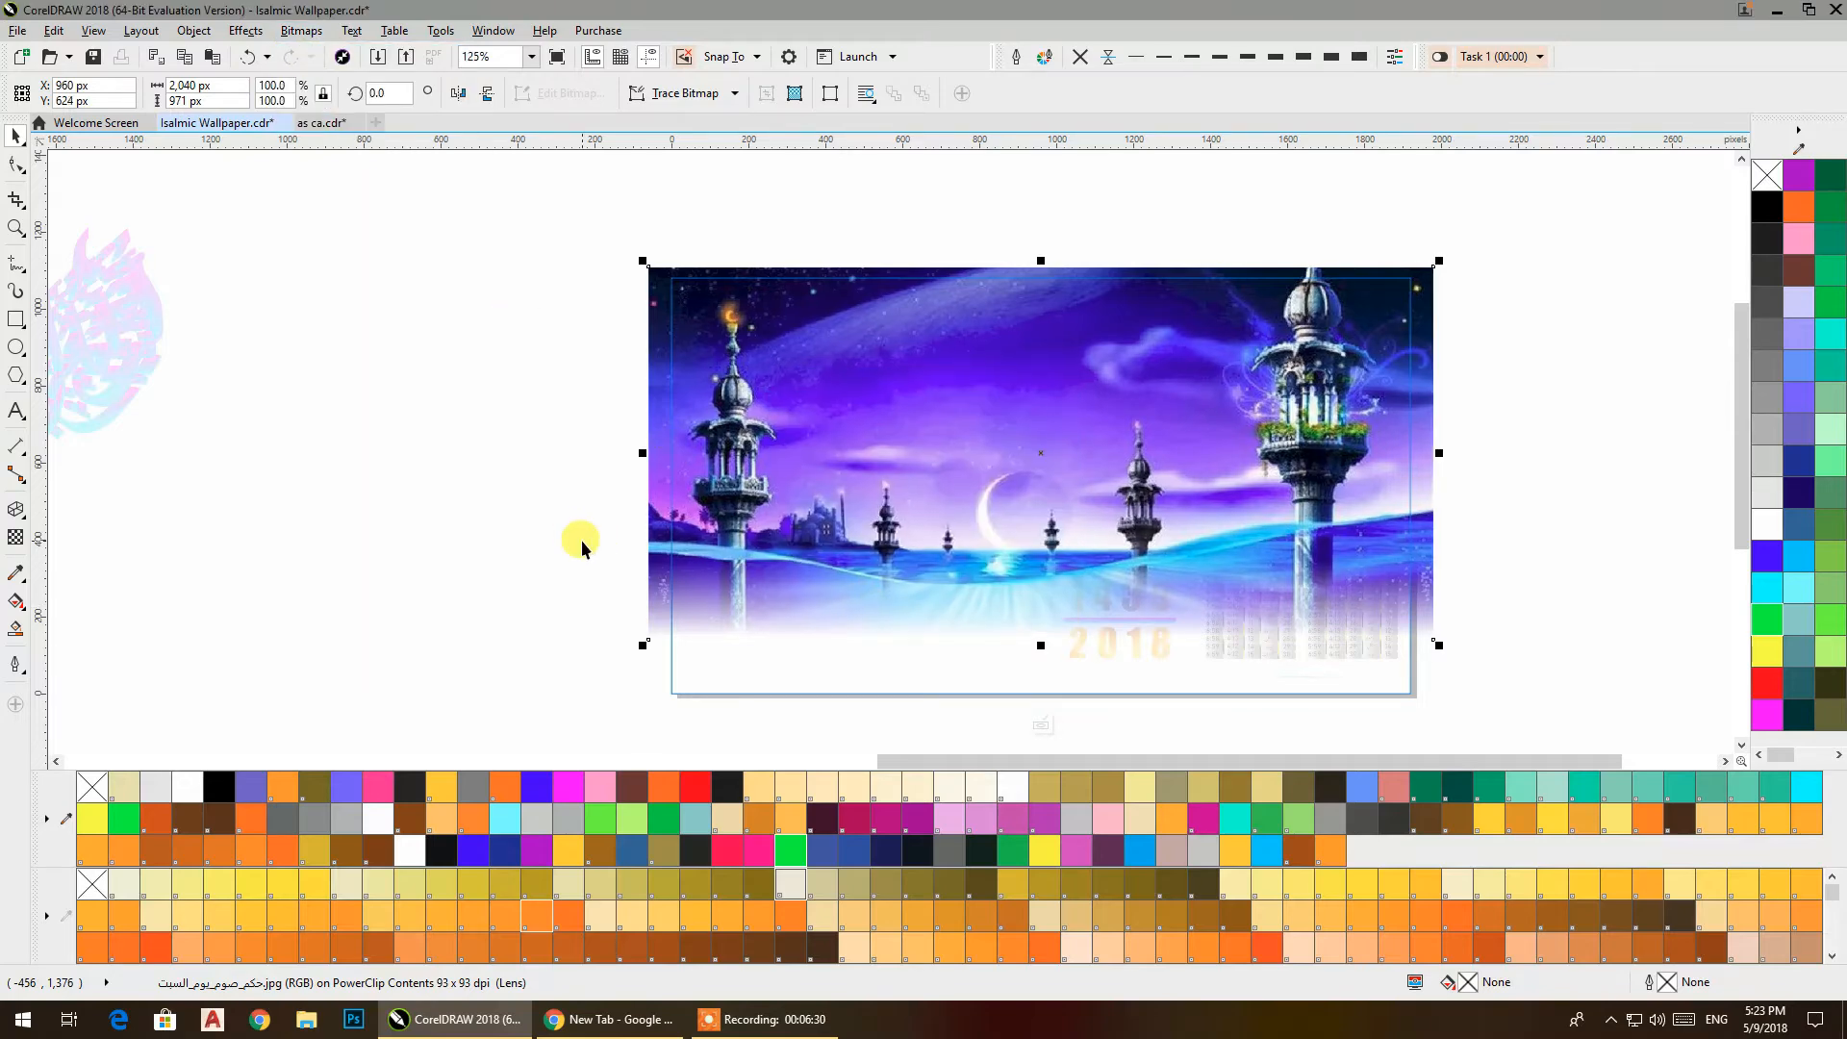
# Apply a Gaussian Blur with a radius of 8.0 pixels to the mosque picture
pyautogui.click(245, 31)
pyautogui.moveTo(301, 30)
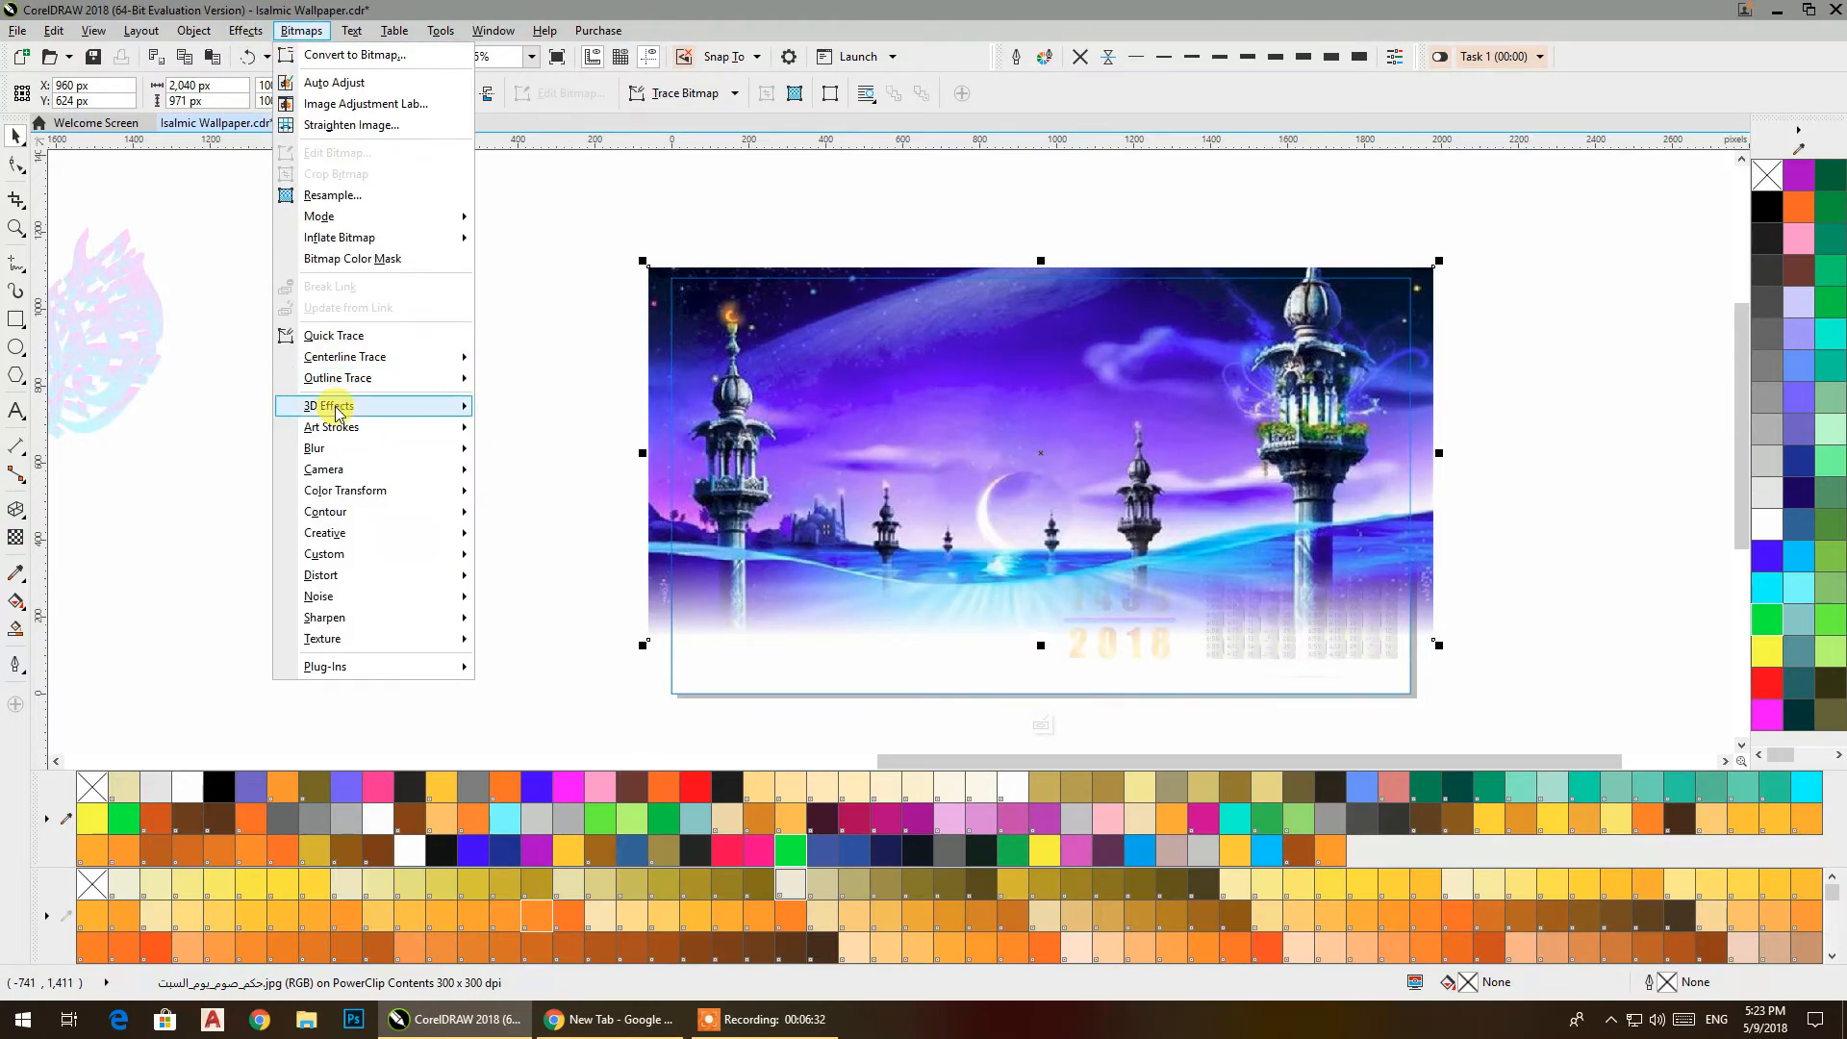
pyautogui.moveTo(335, 431)
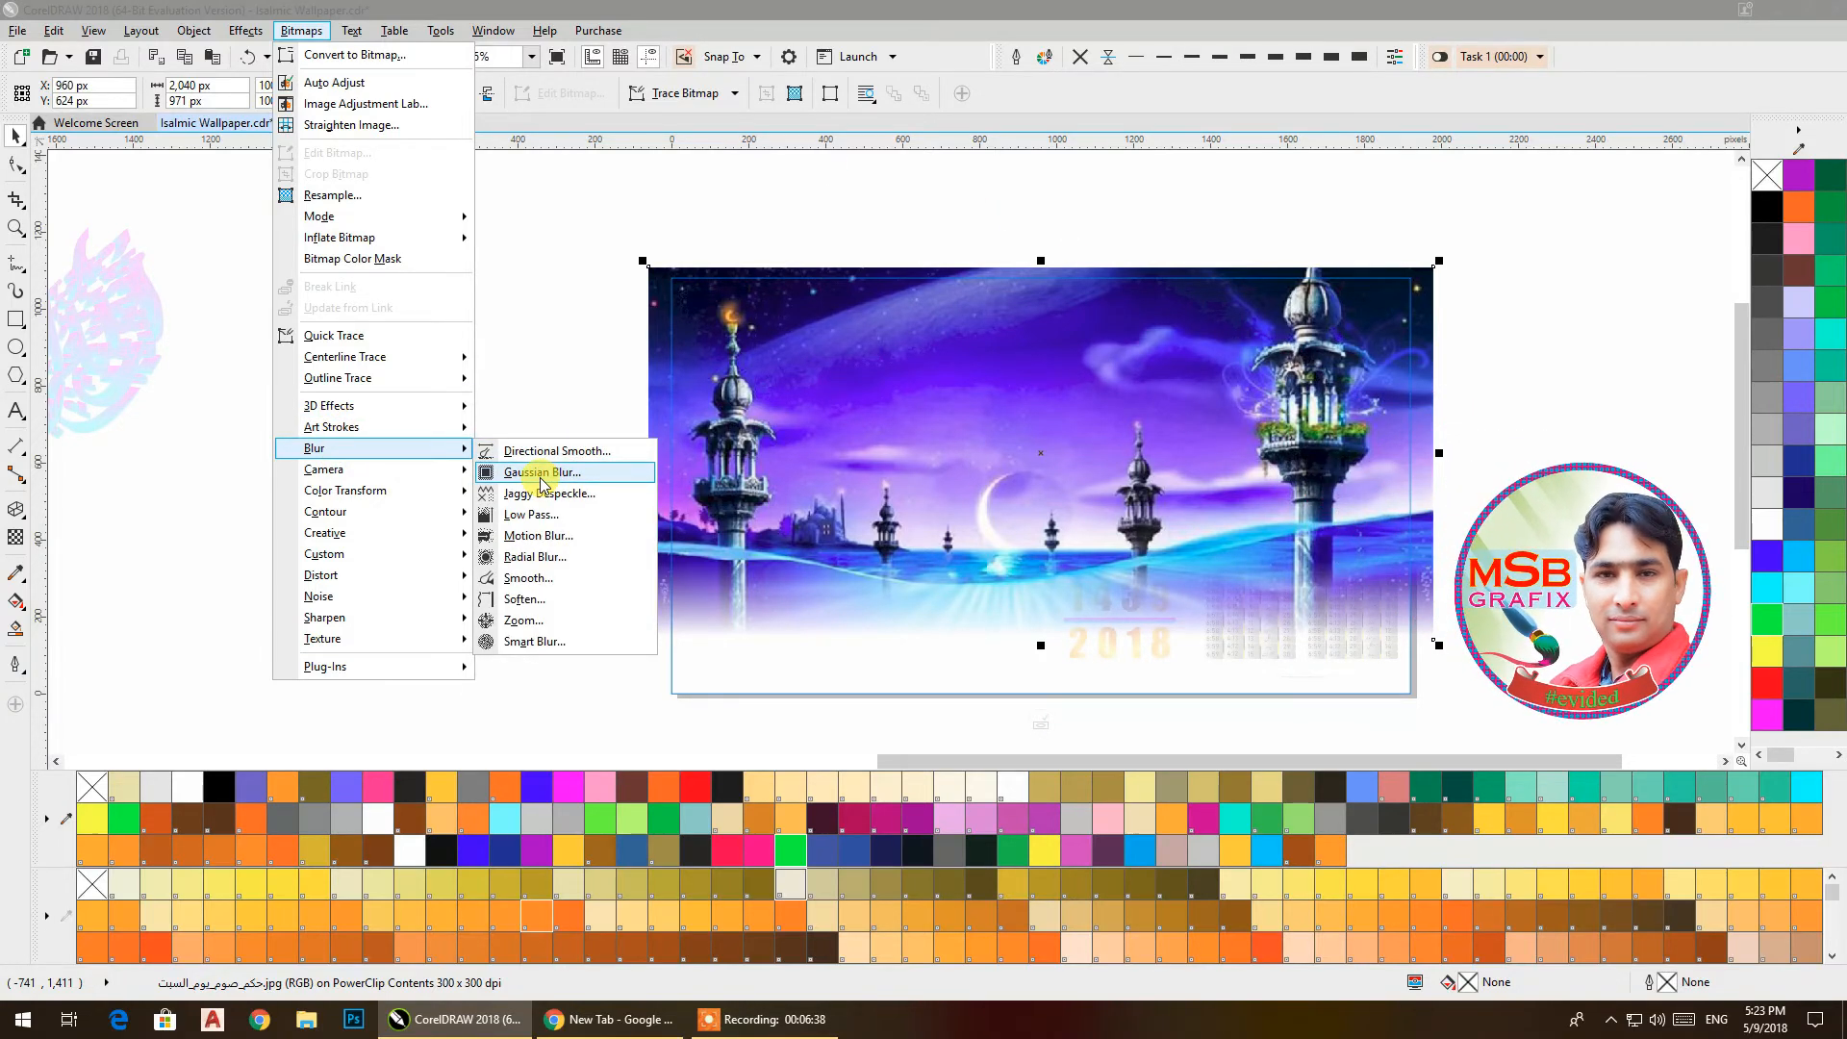
pyautogui.click(540, 475)
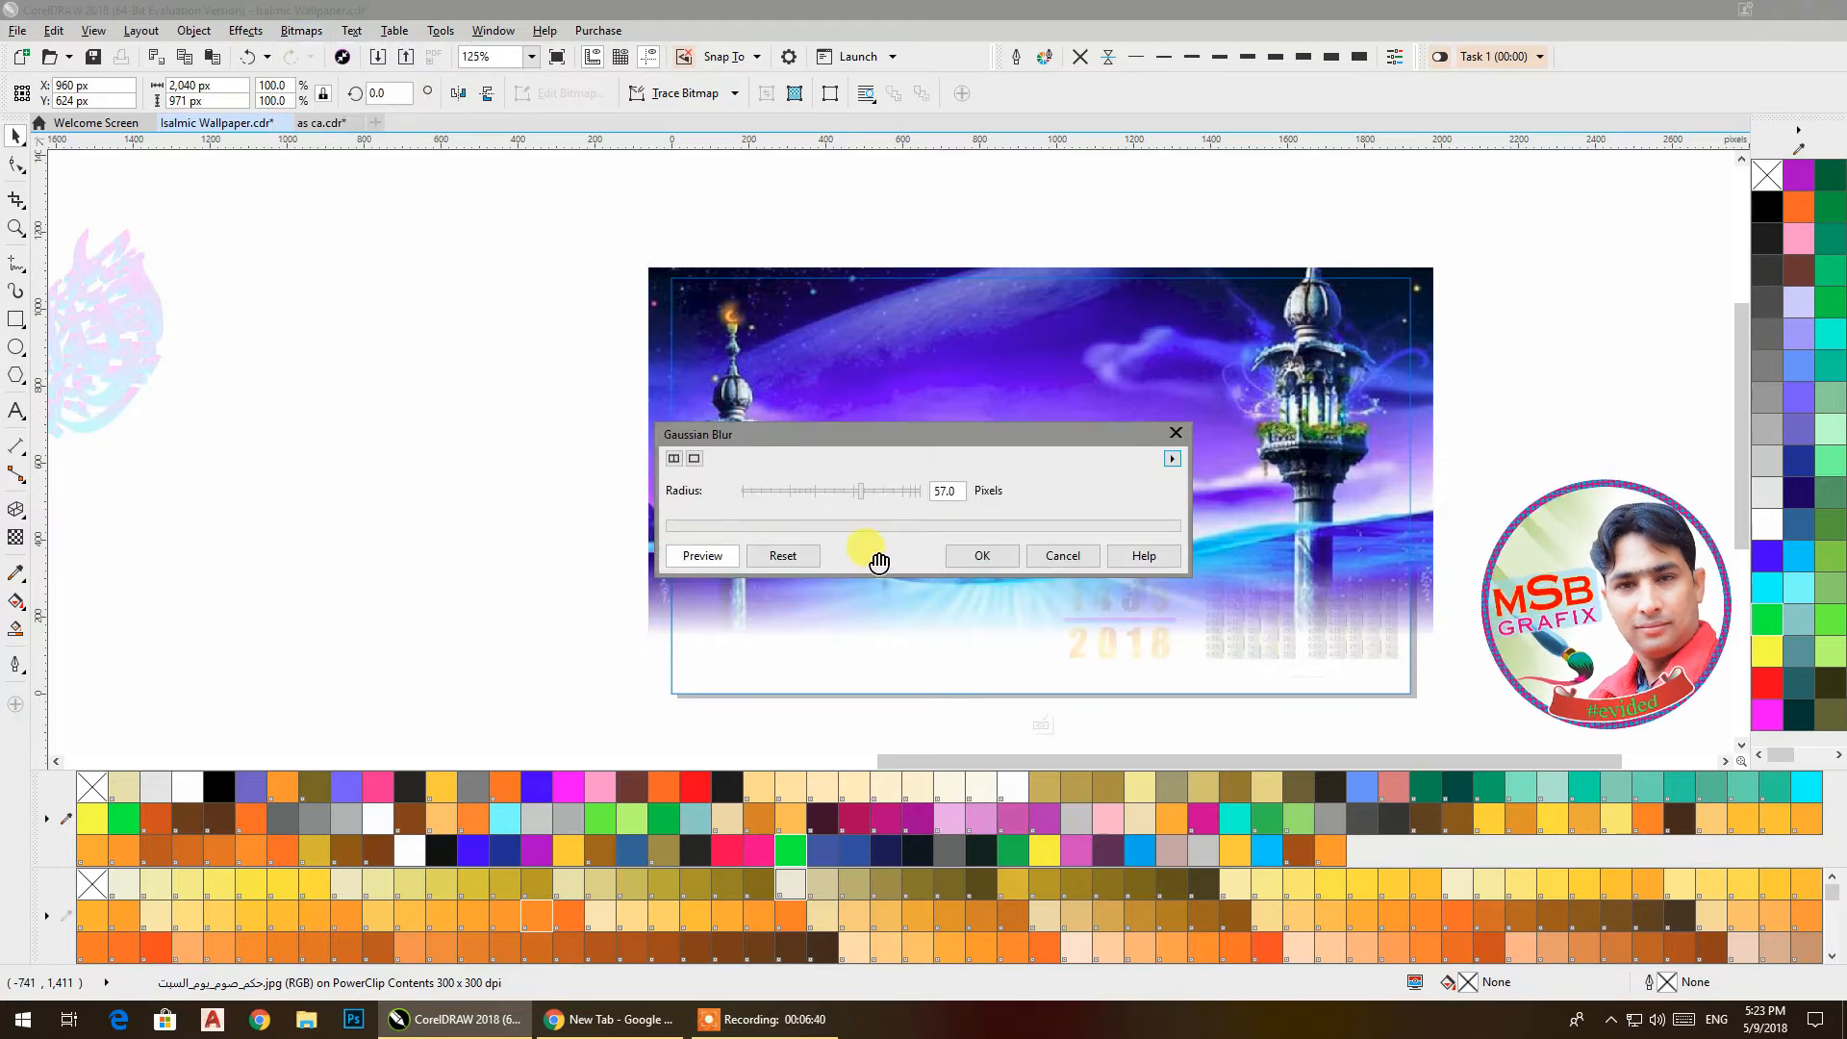
pyautogui.moveTo(873, 429); pyautogui.dragTo(518, 255)
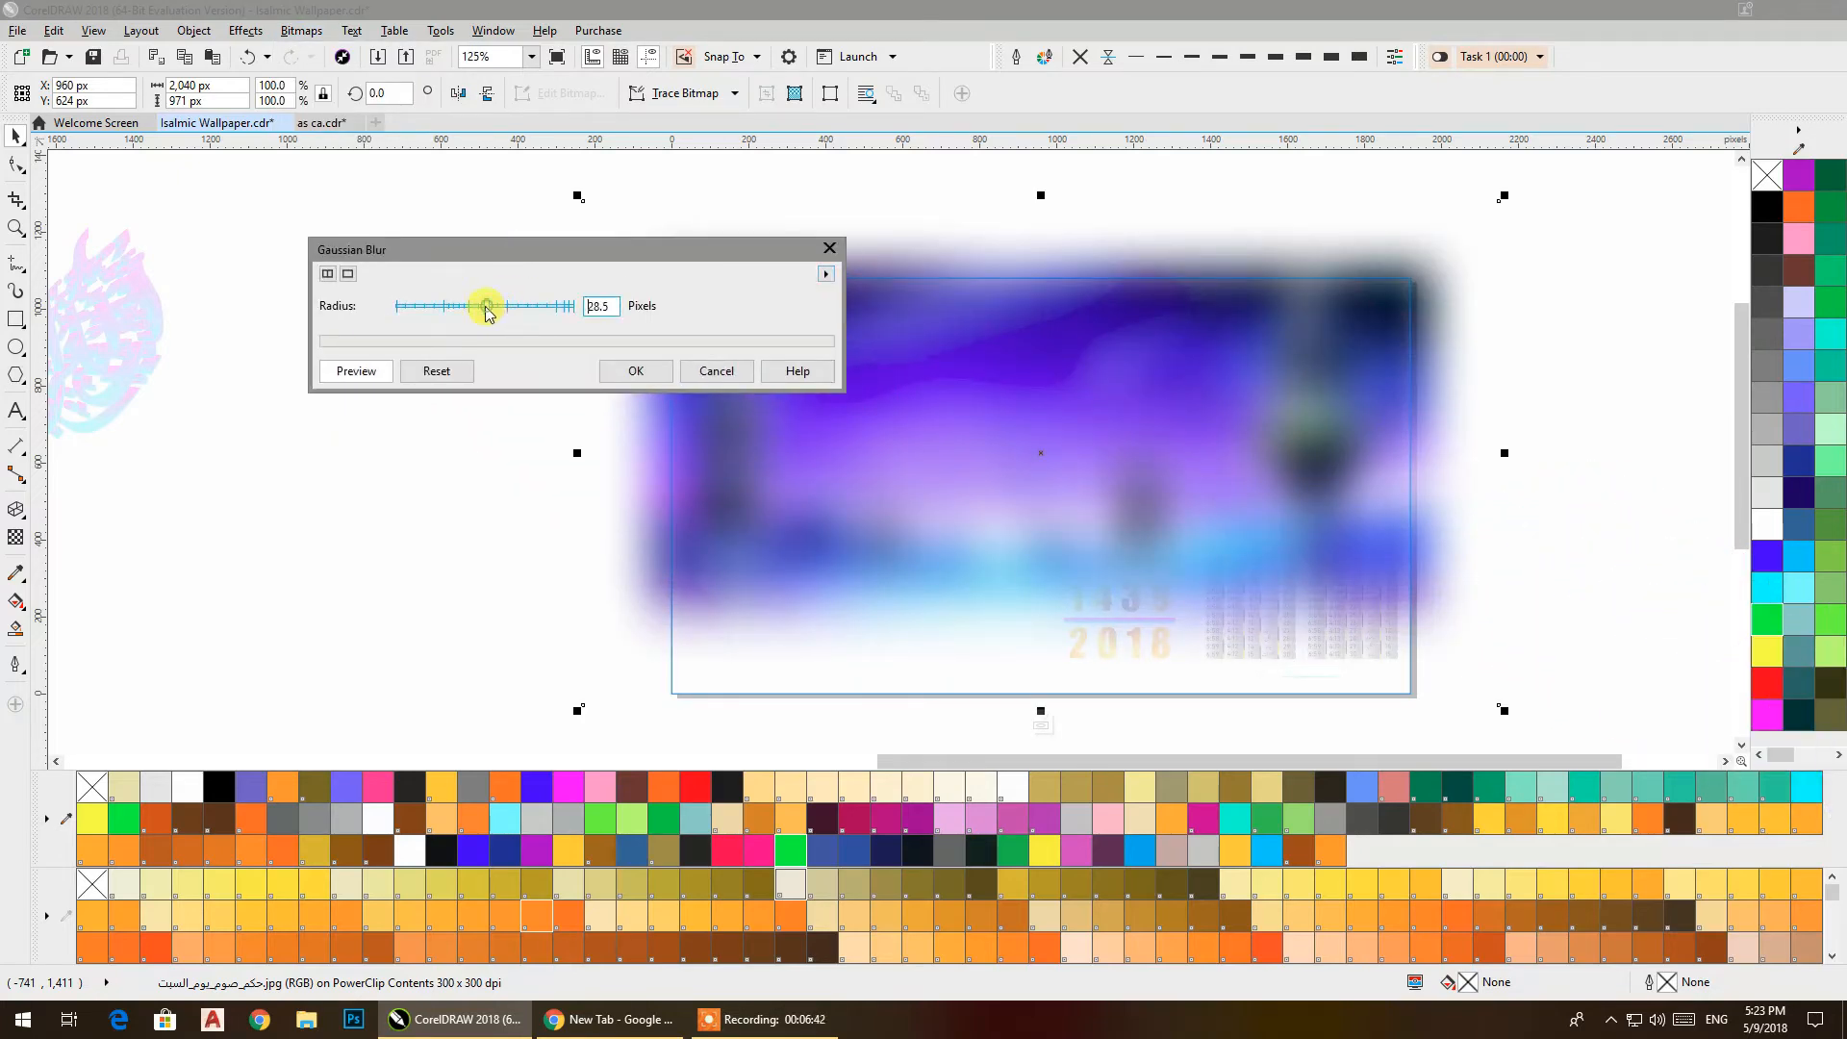
pyautogui.moveTo(455, 307); pyautogui.dragTo(448, 307)
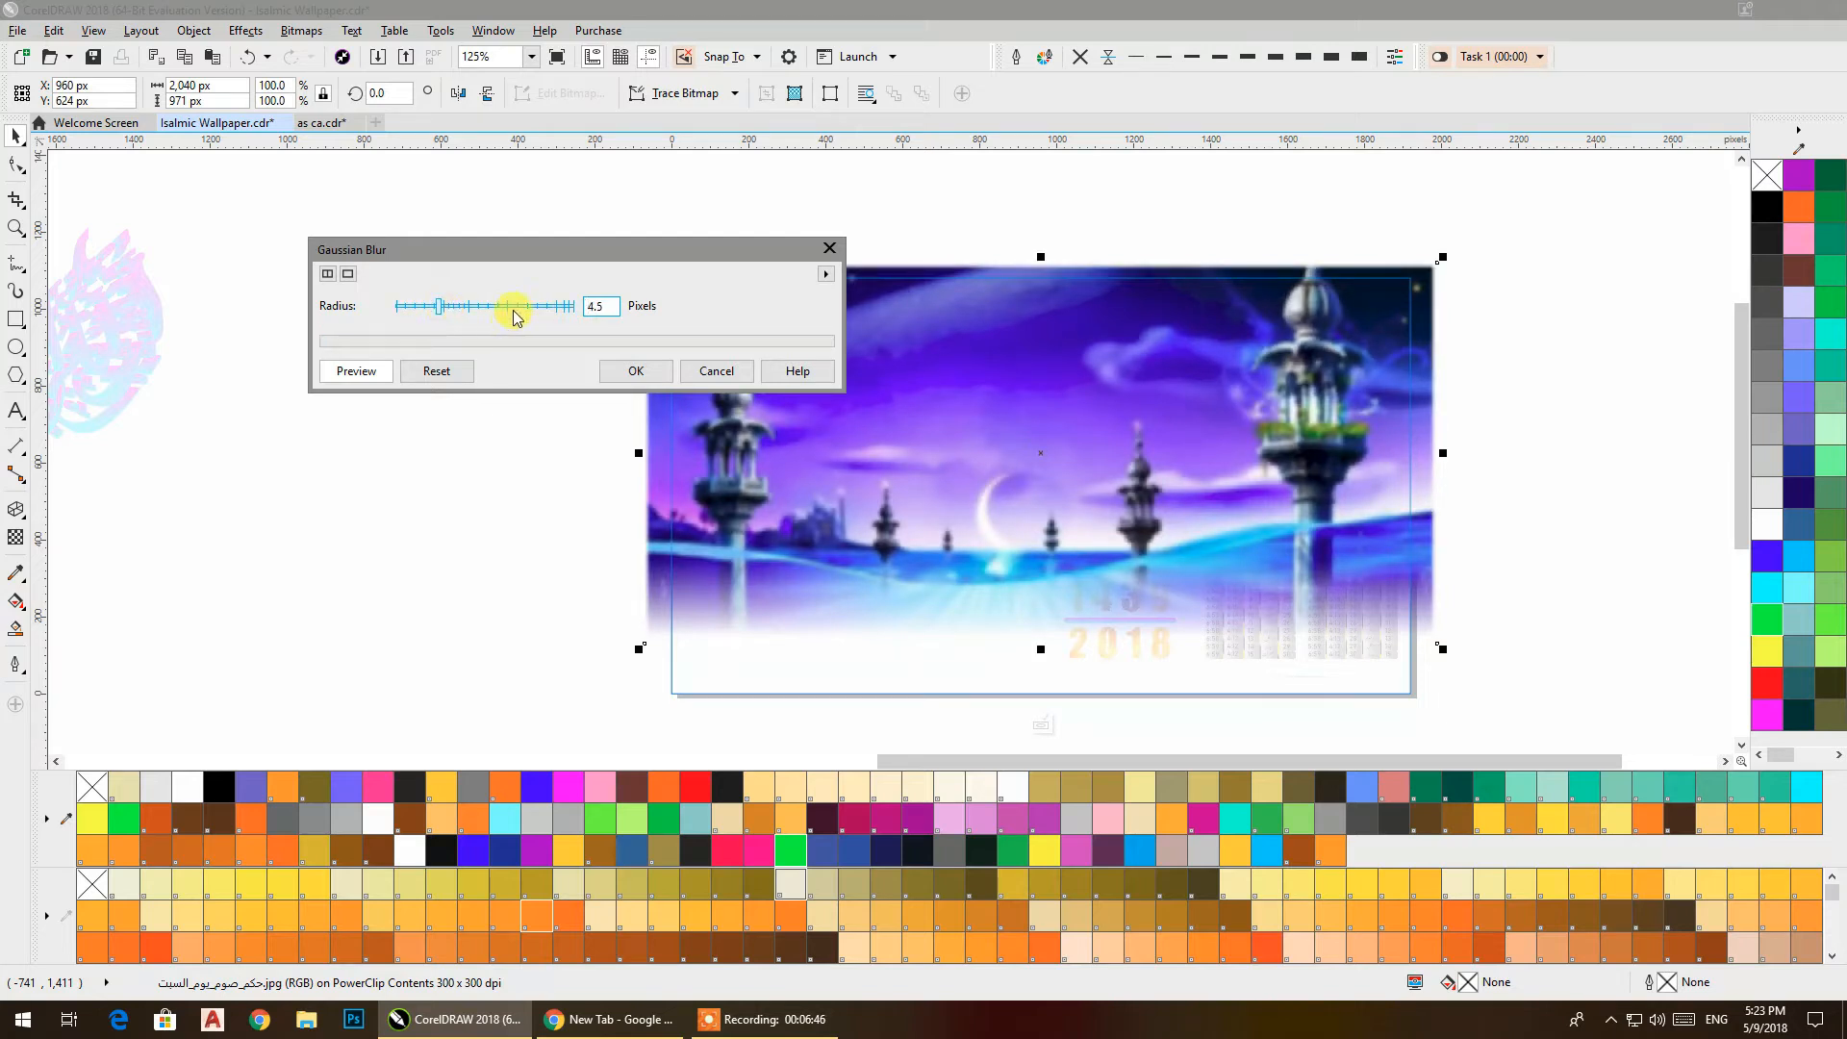
pyautogui.moveTo(463, 310); pyautogui.dragTo(473, 309)
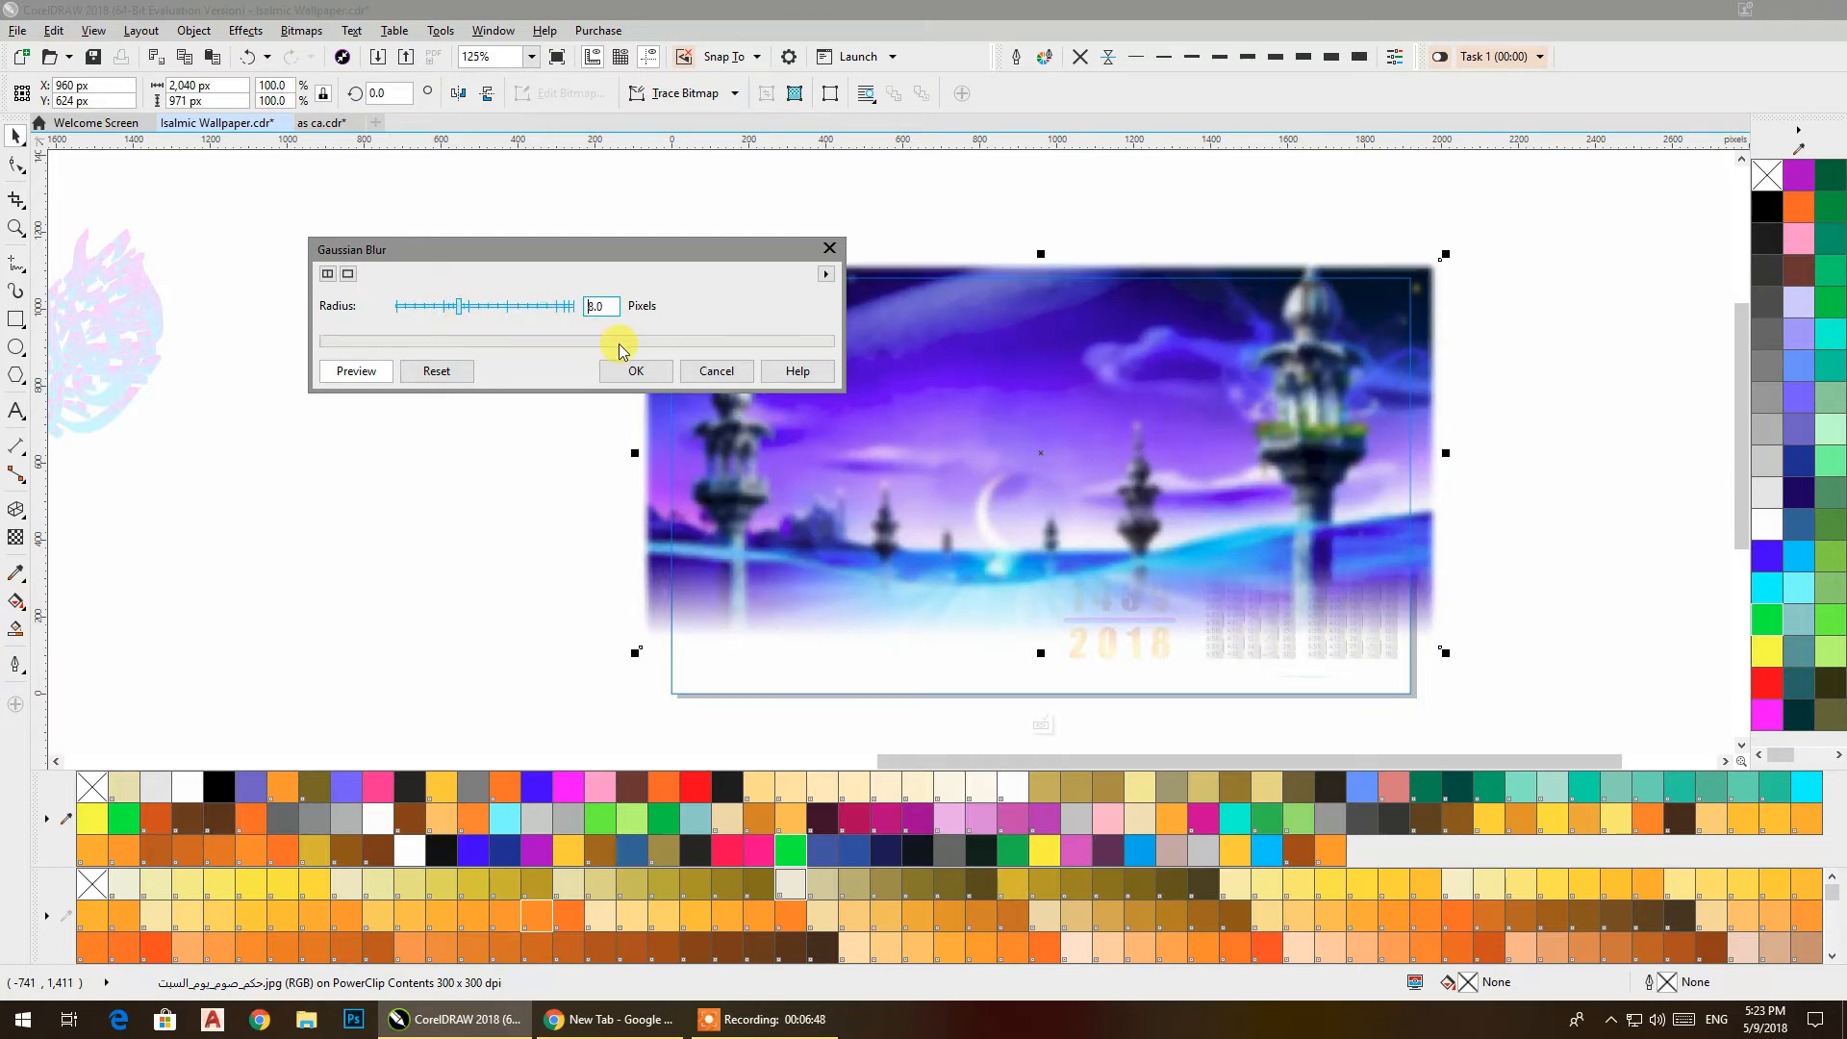
pyautogui.click(632, 372)
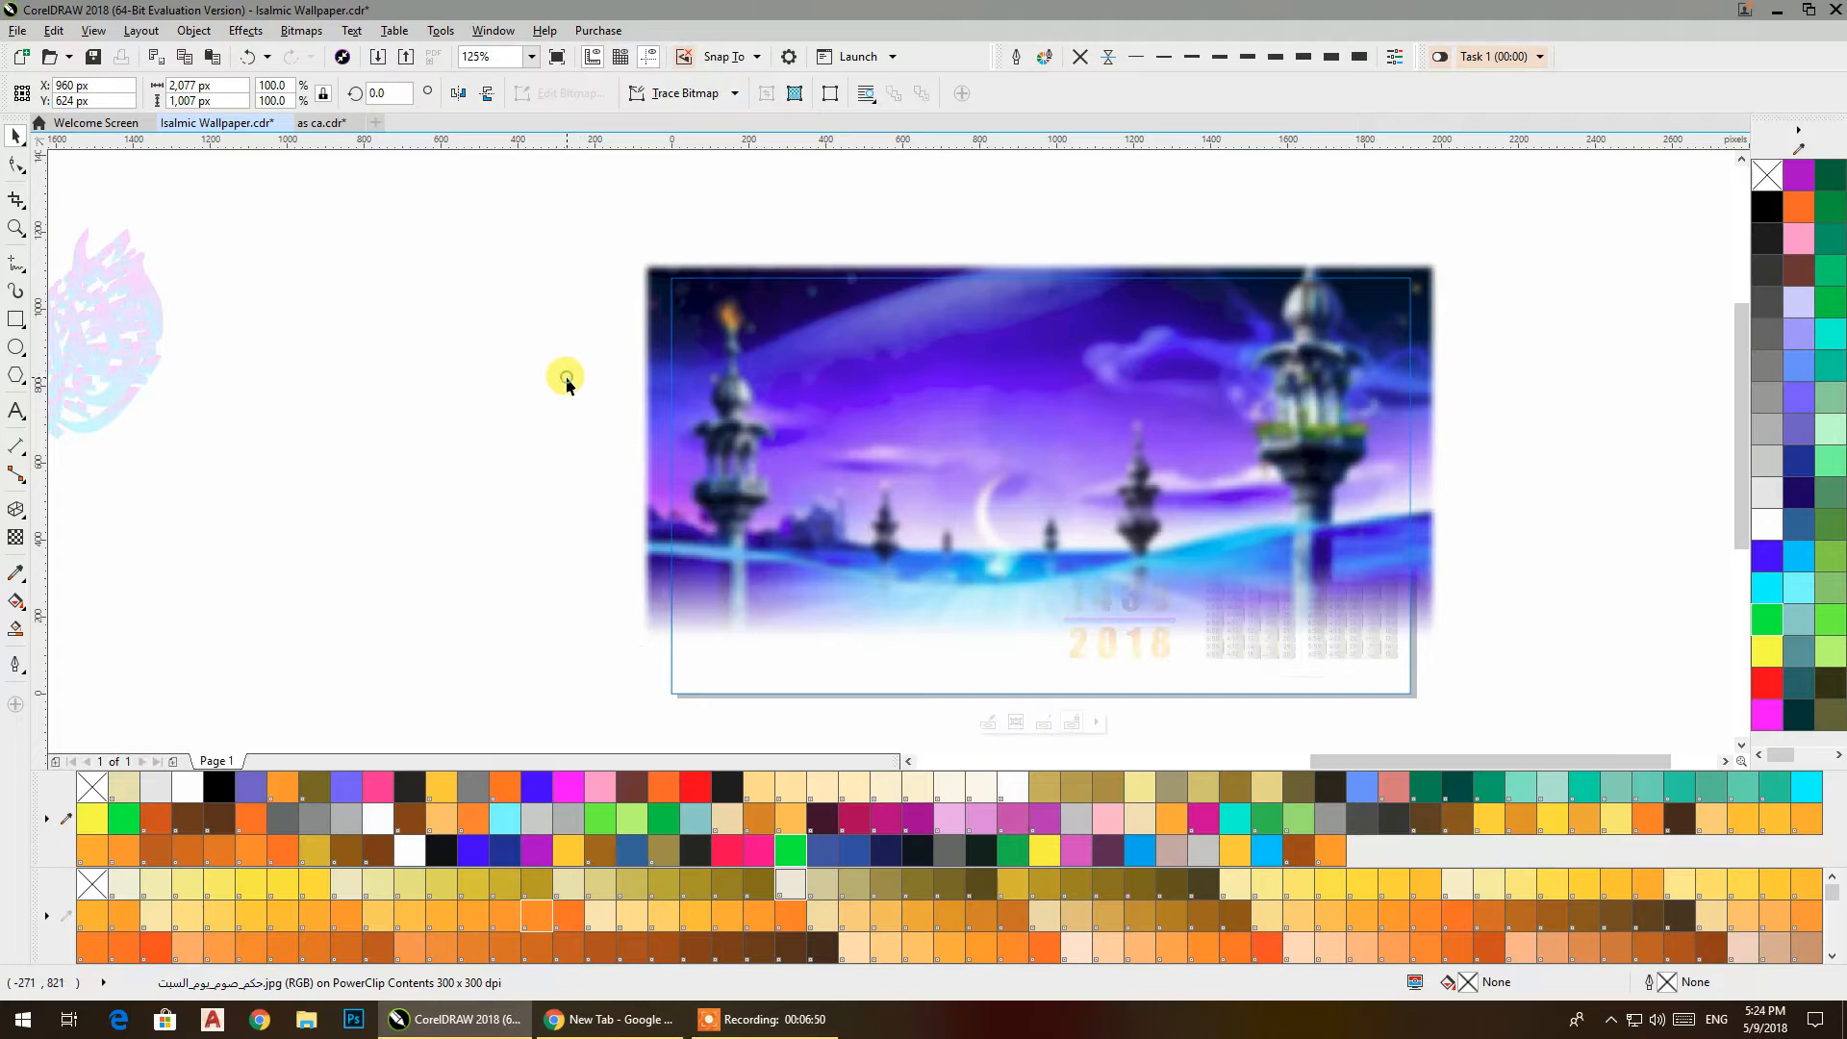
# Finish editing the wallpaper's PowerClip contents
pyautogui.click(566, 377)
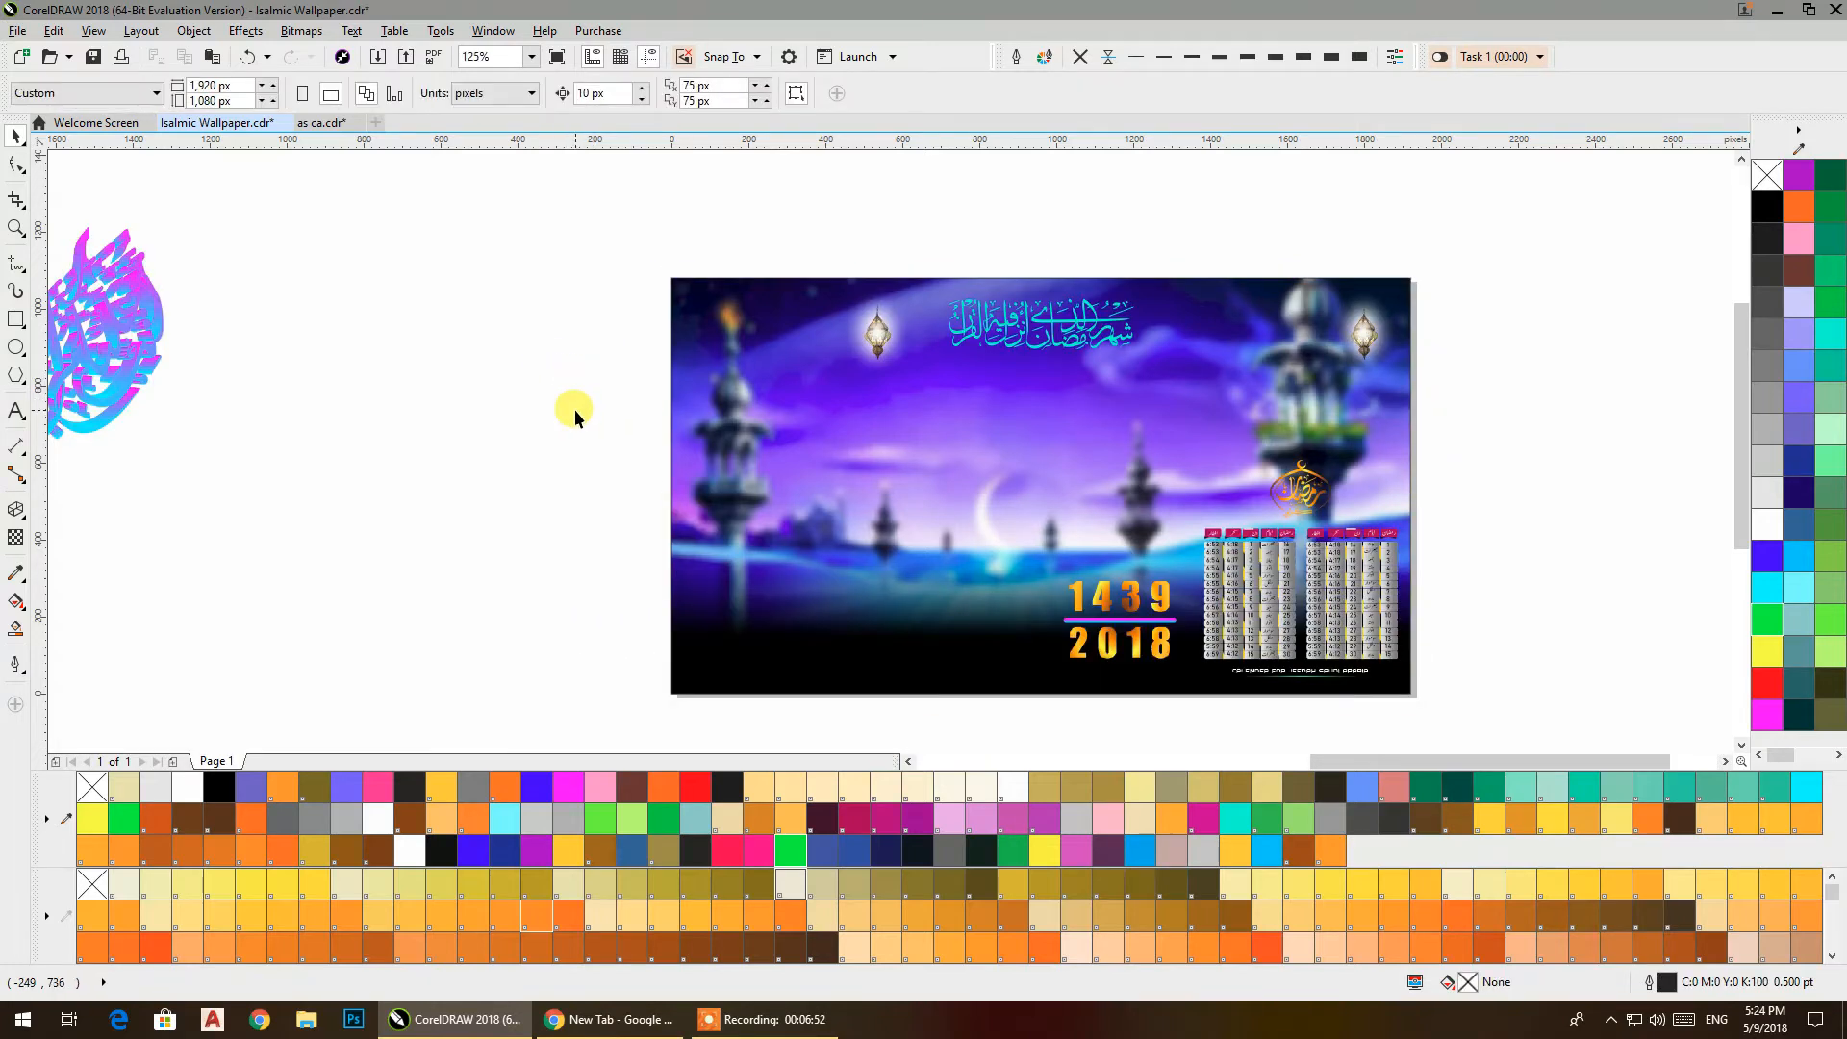
pyautogui.moveTo(575, 408); pyautogui.dragTo(584, 408)
# Place the magenta-and-cyan calligraphy on the wallpaper below the turquoise text, about 383 by 254 px, and fill it red
pyautogui.moveTo(148, 358); pyautogui.dragTo(1088, 520)
pyautogui.moveTo(1116, 617); pyautogui.dragTo(1066, 441)
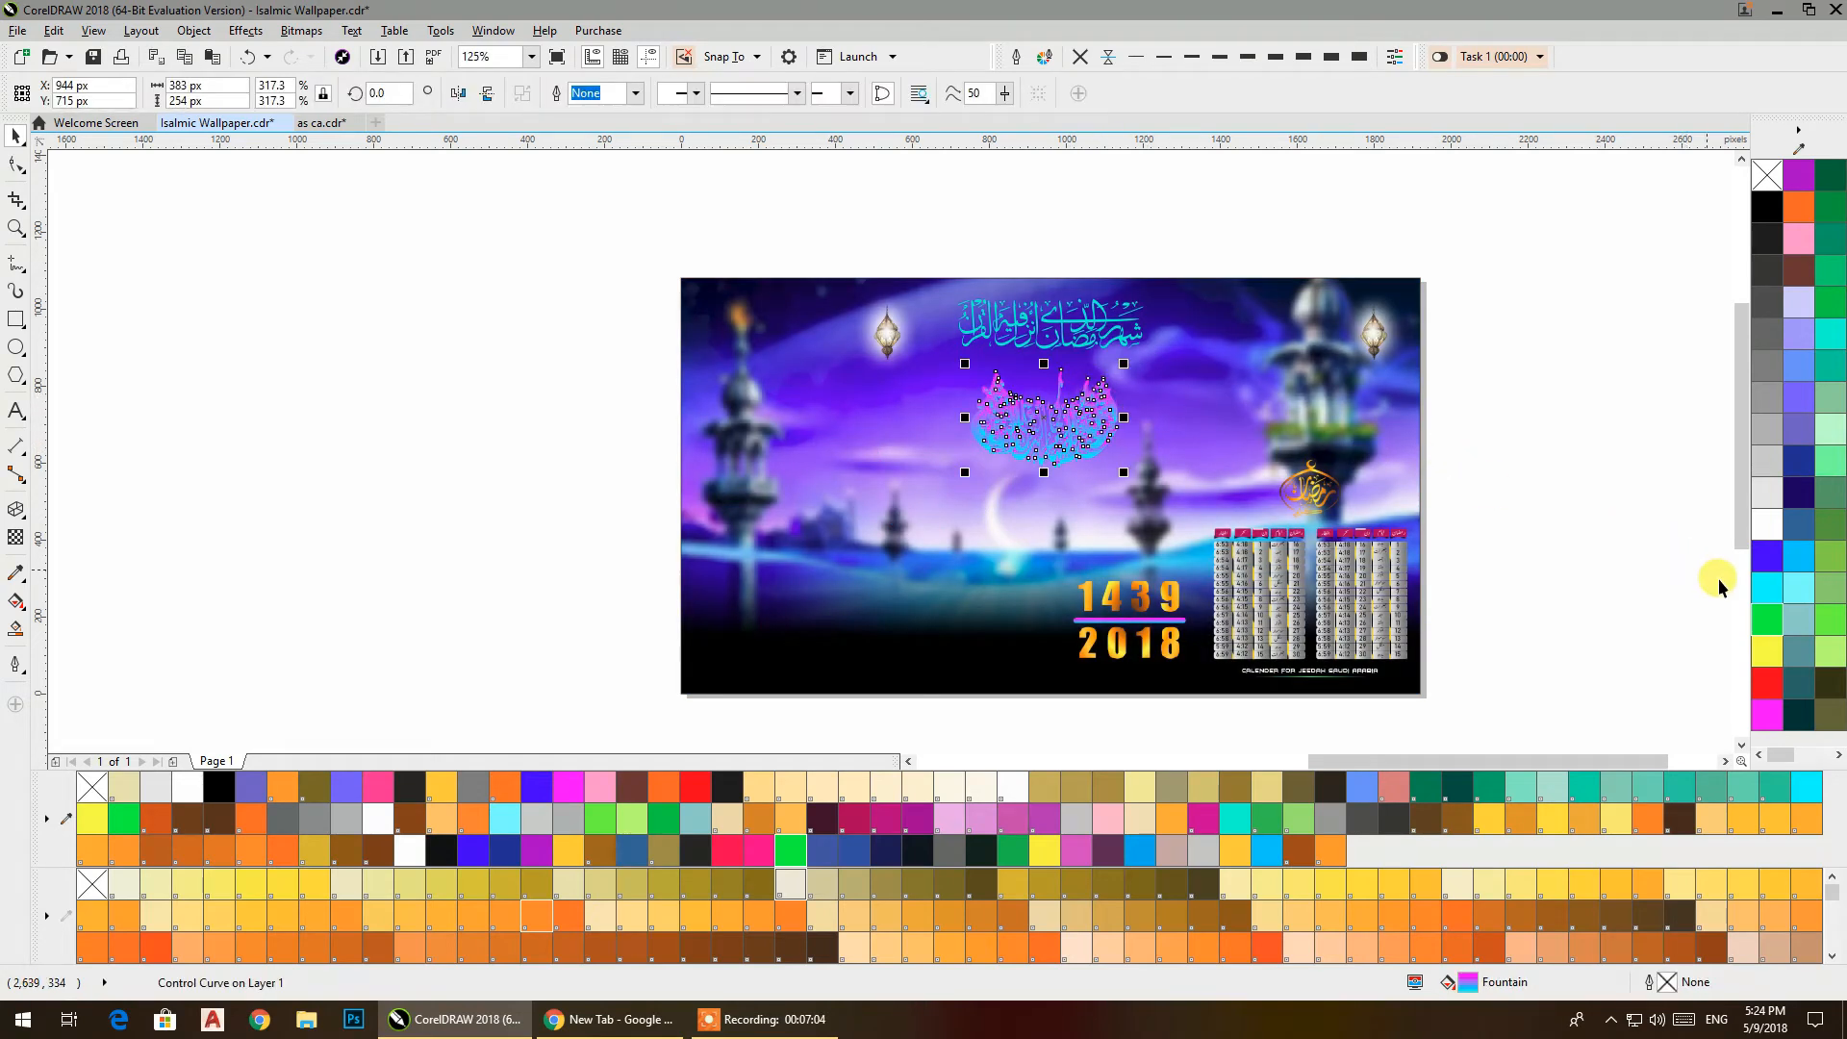
pyautogui.click(1767, 683)
pyautogui.click(1594, 424)
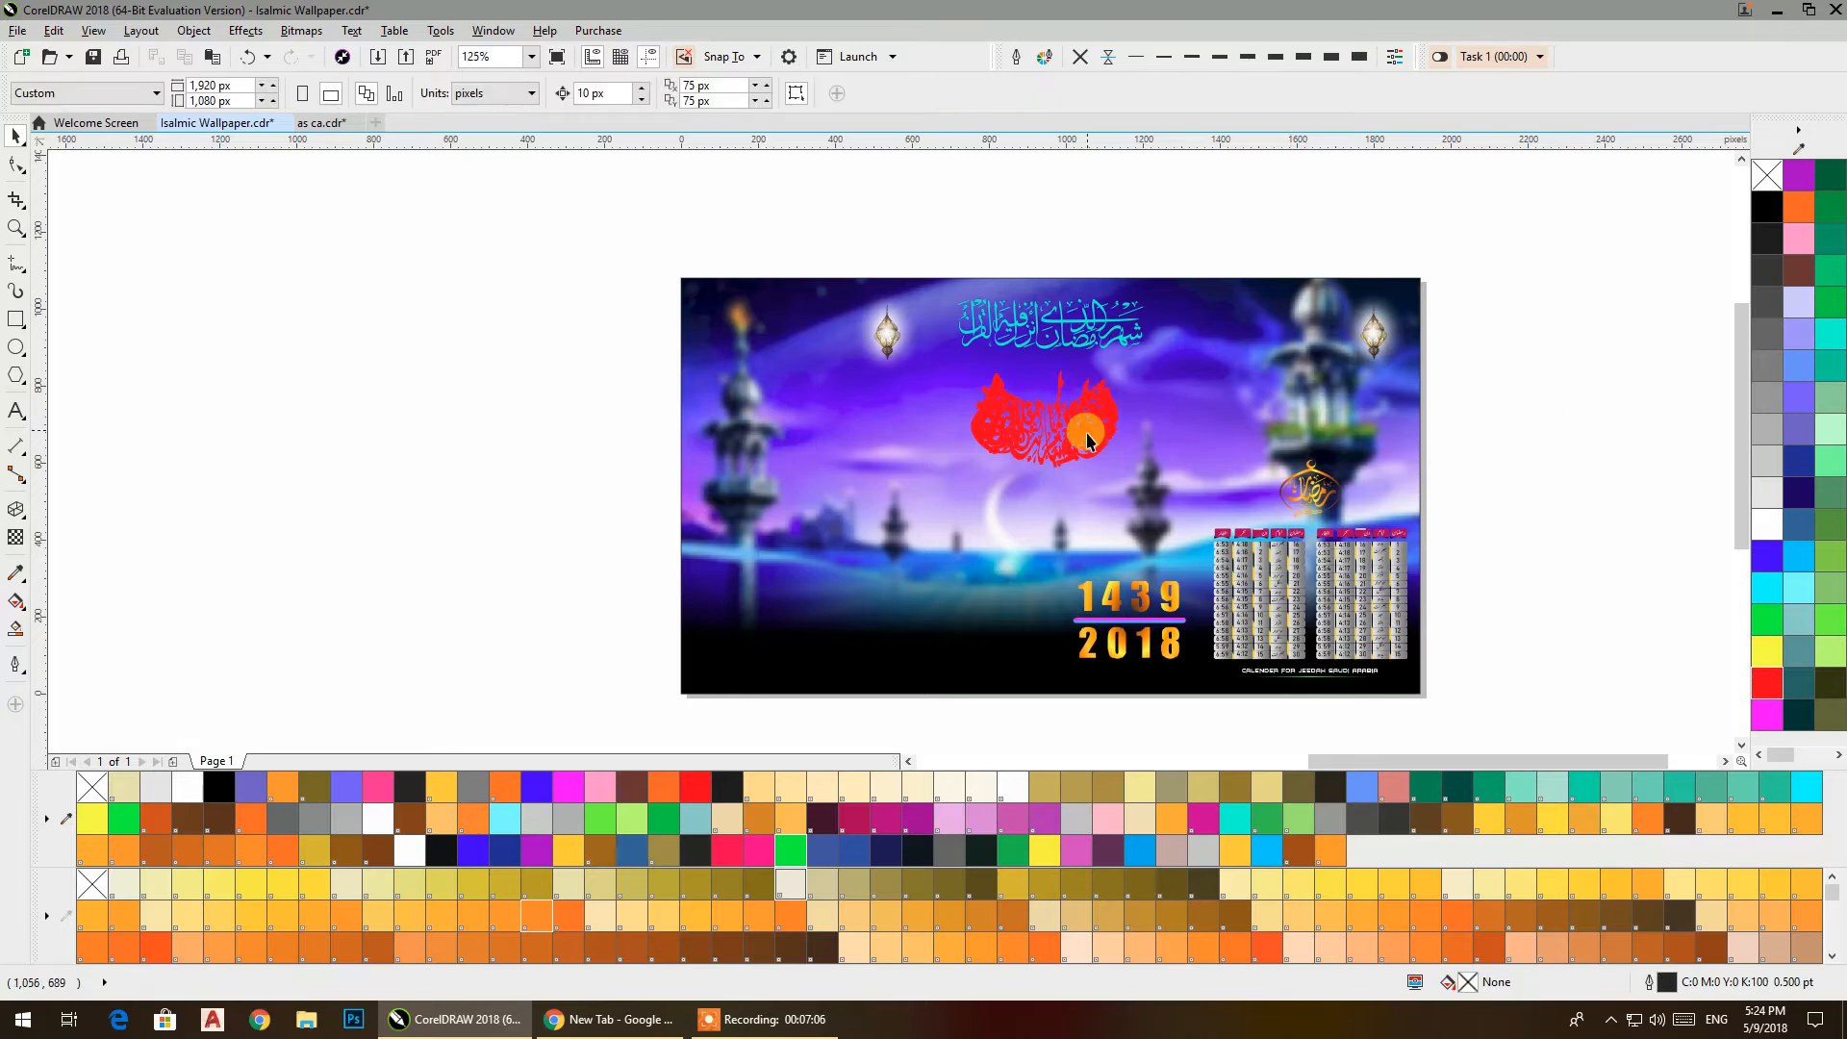
# Set the red calligraphy's extrusion to a solid yellow colour, #FFD900
pyautogui.scroll(5, 1084, 433)
pyautogui.click(1186, 471)
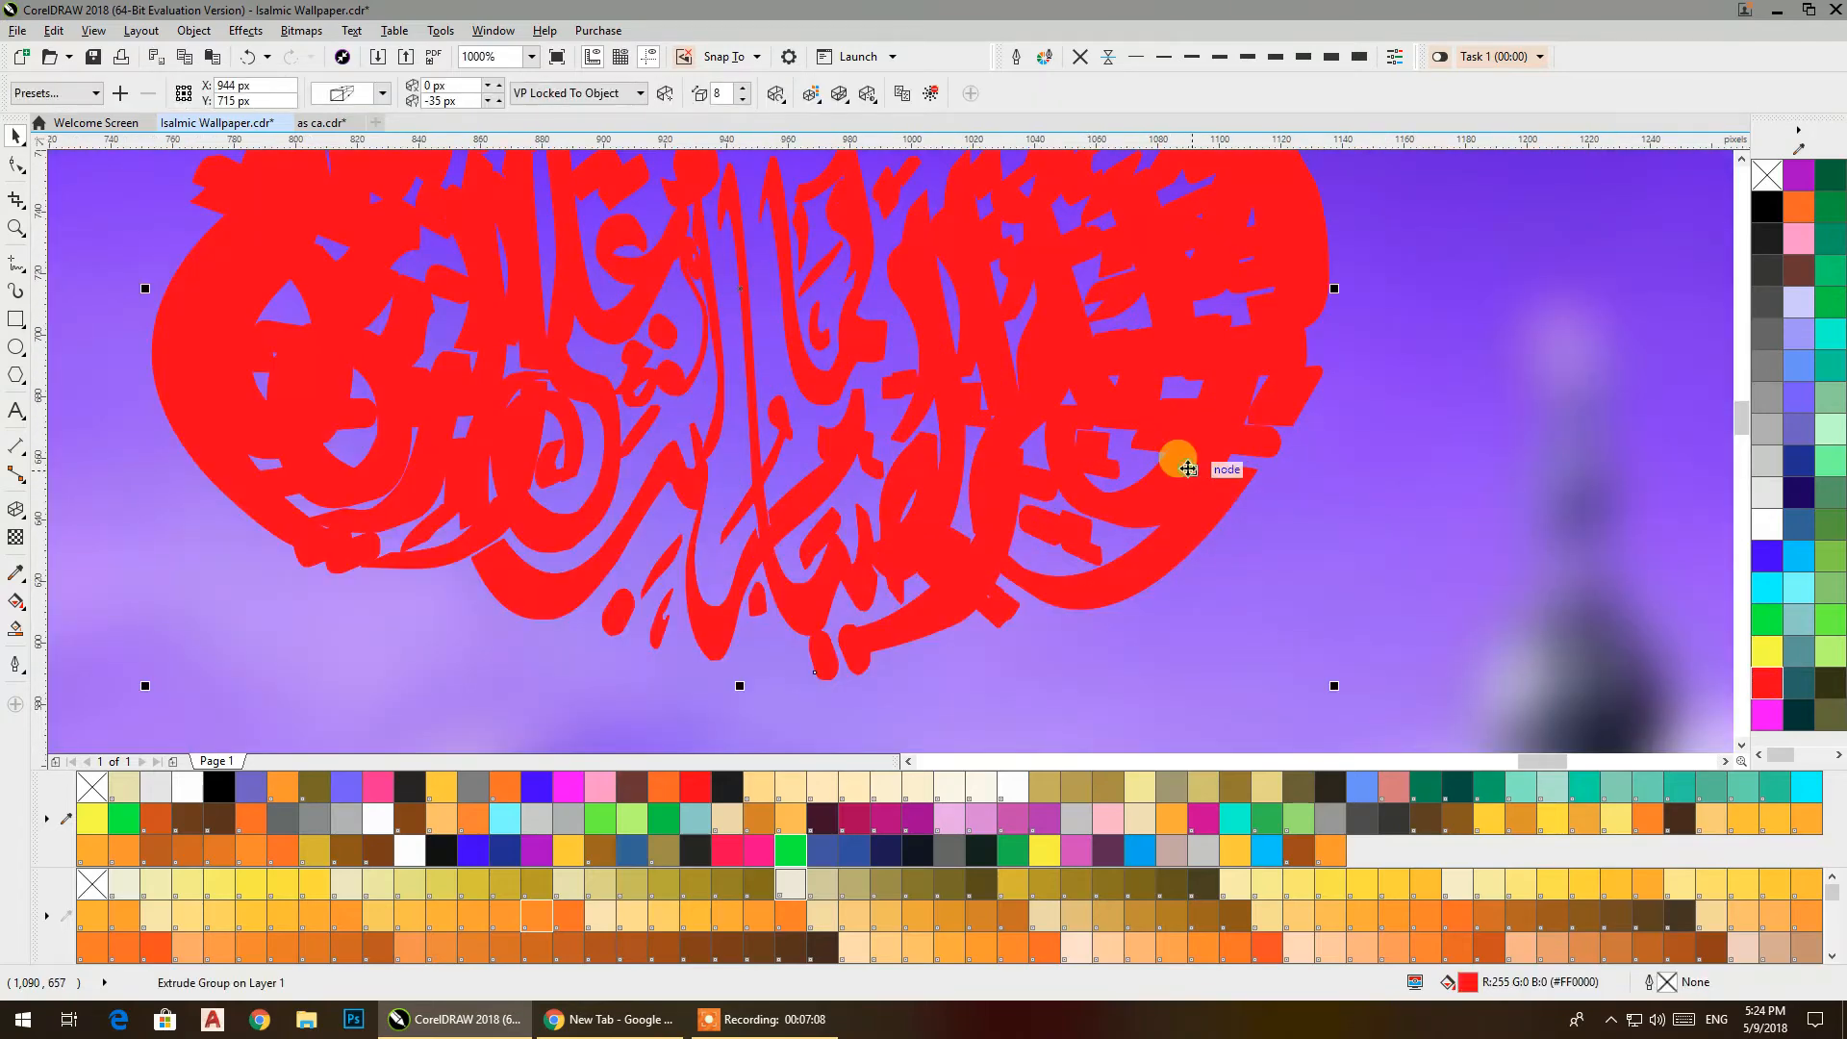
pyautogui.click(834, 100)
pyautogui.click(815, 100)
pyautogui.click(810, 99)
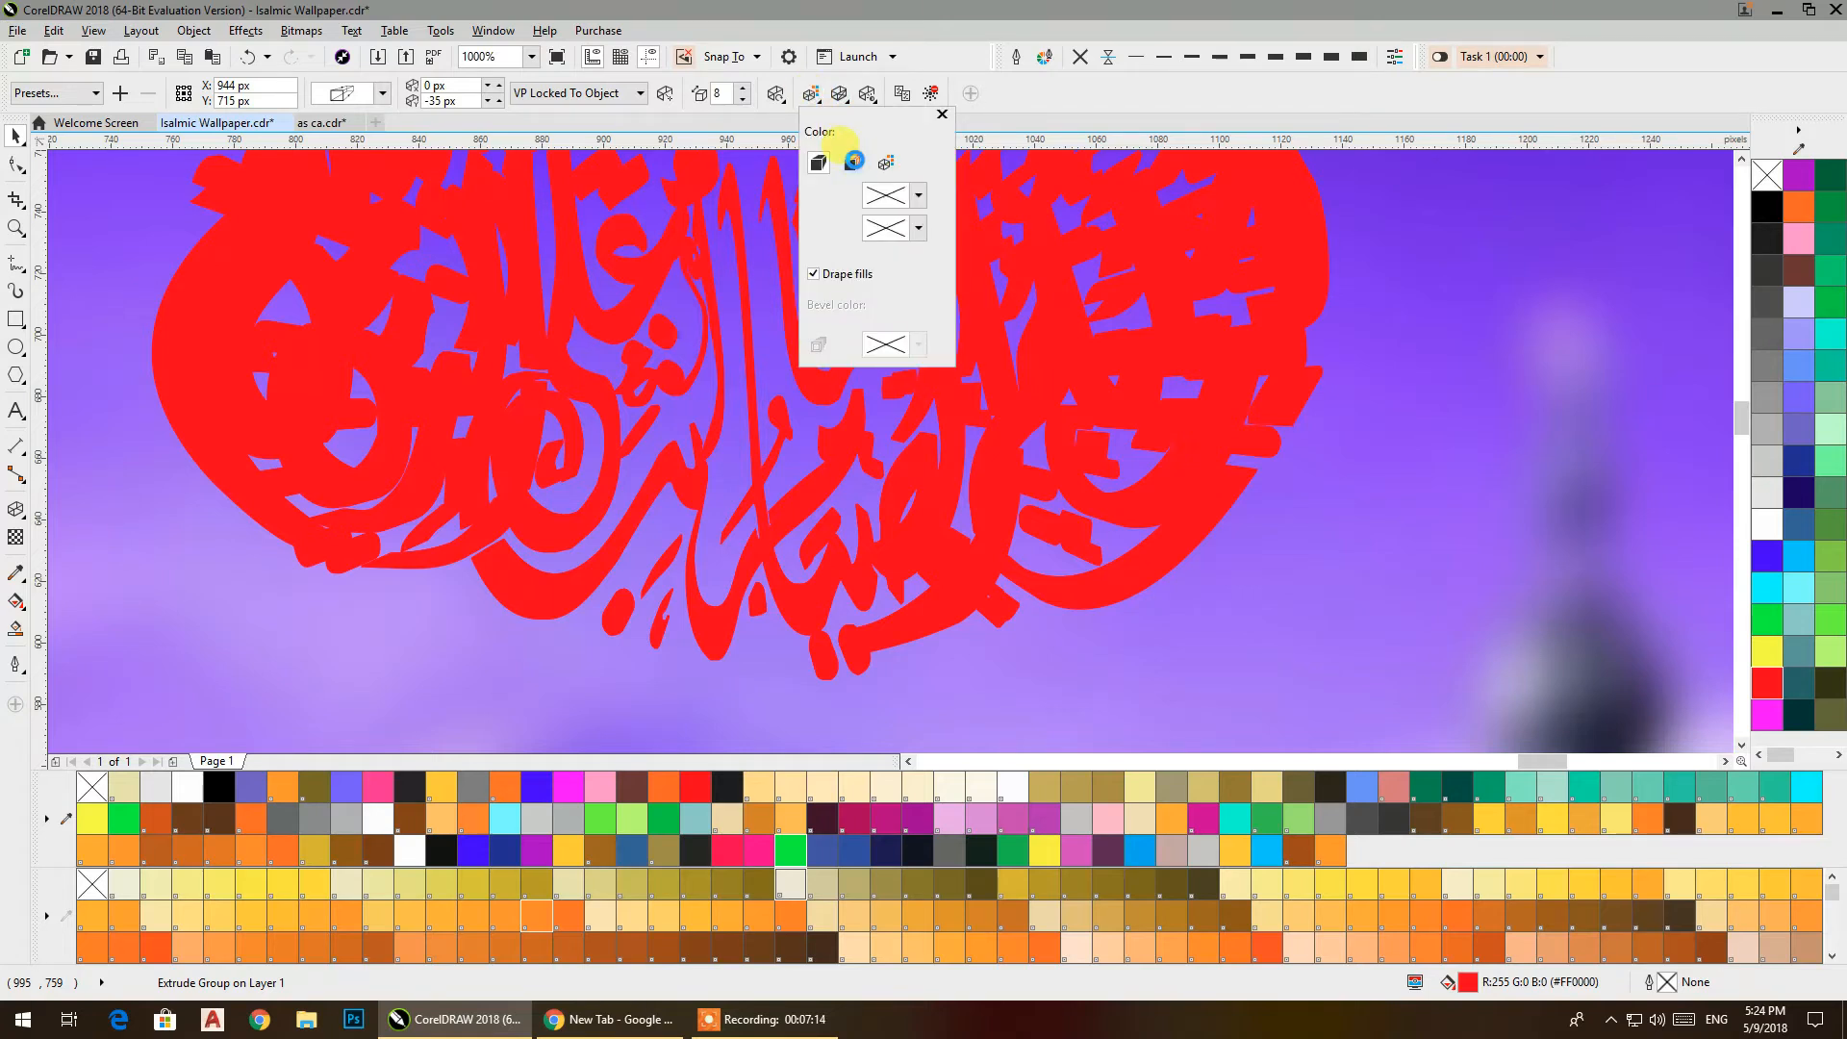
pyautogui.click(852, 161)
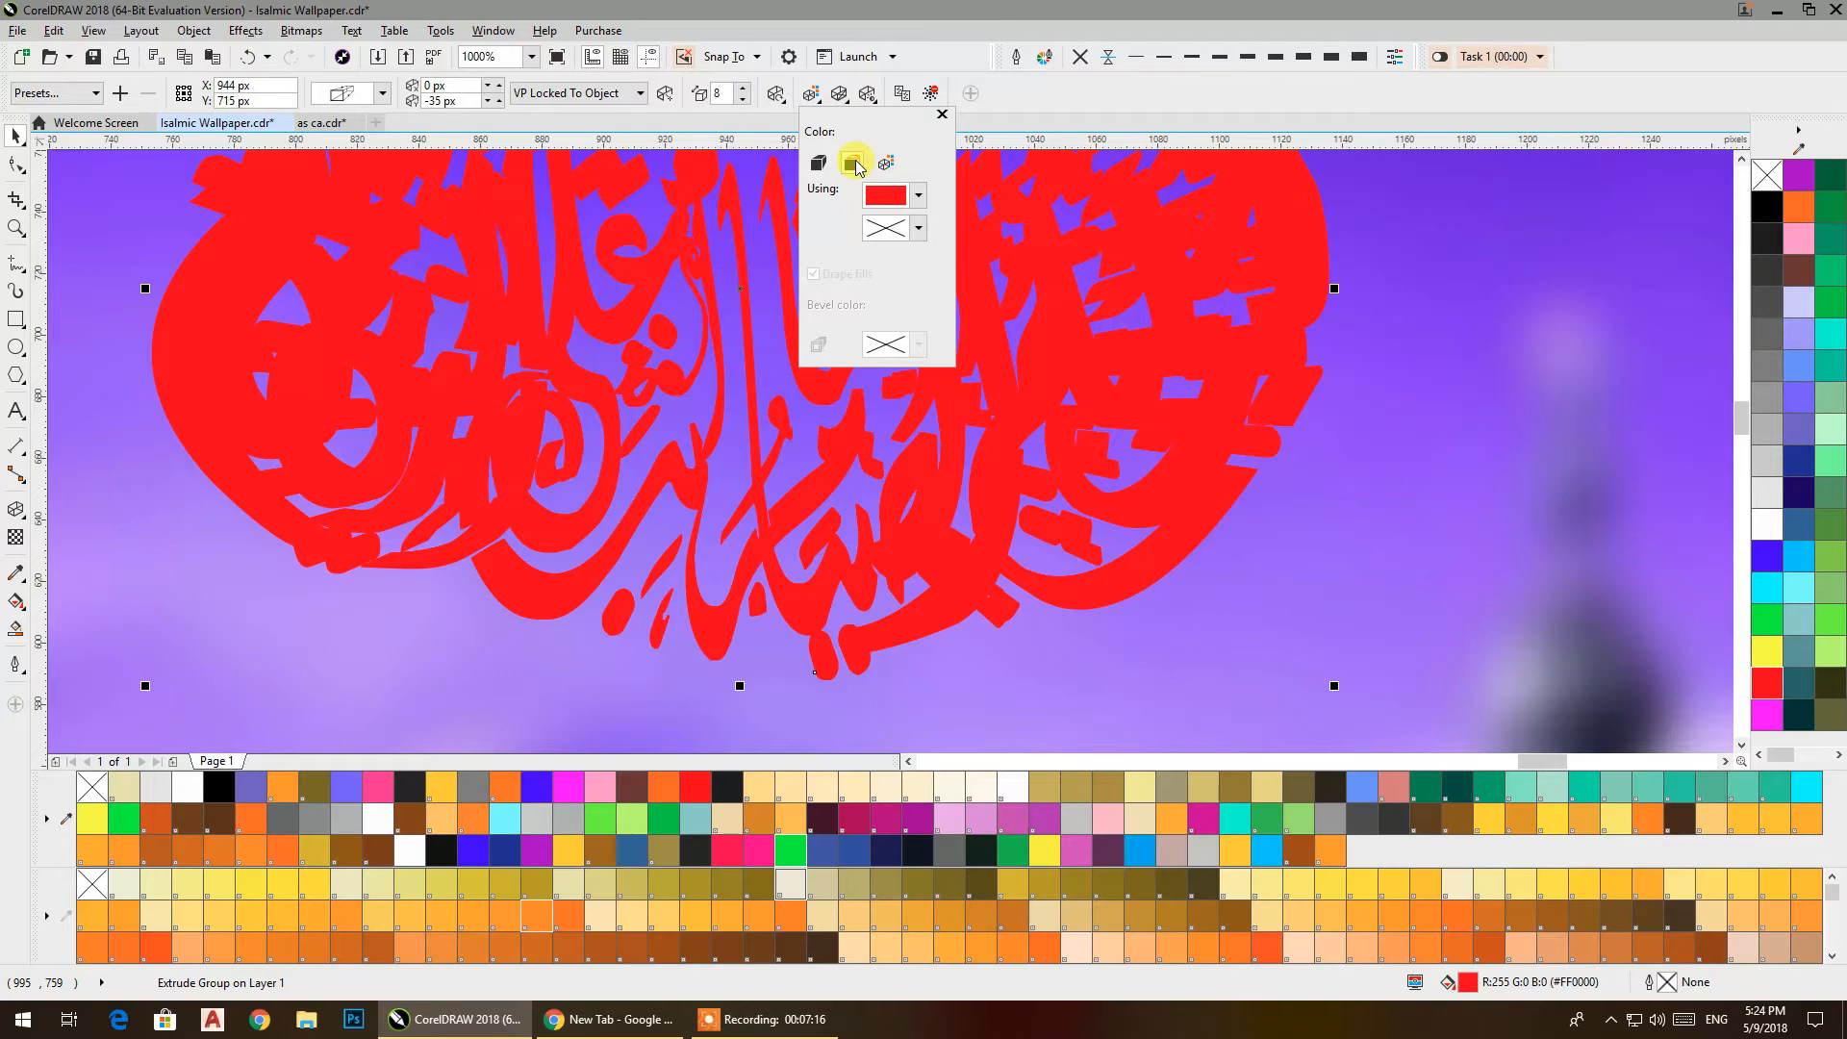
pyautogui.click(918, 197)
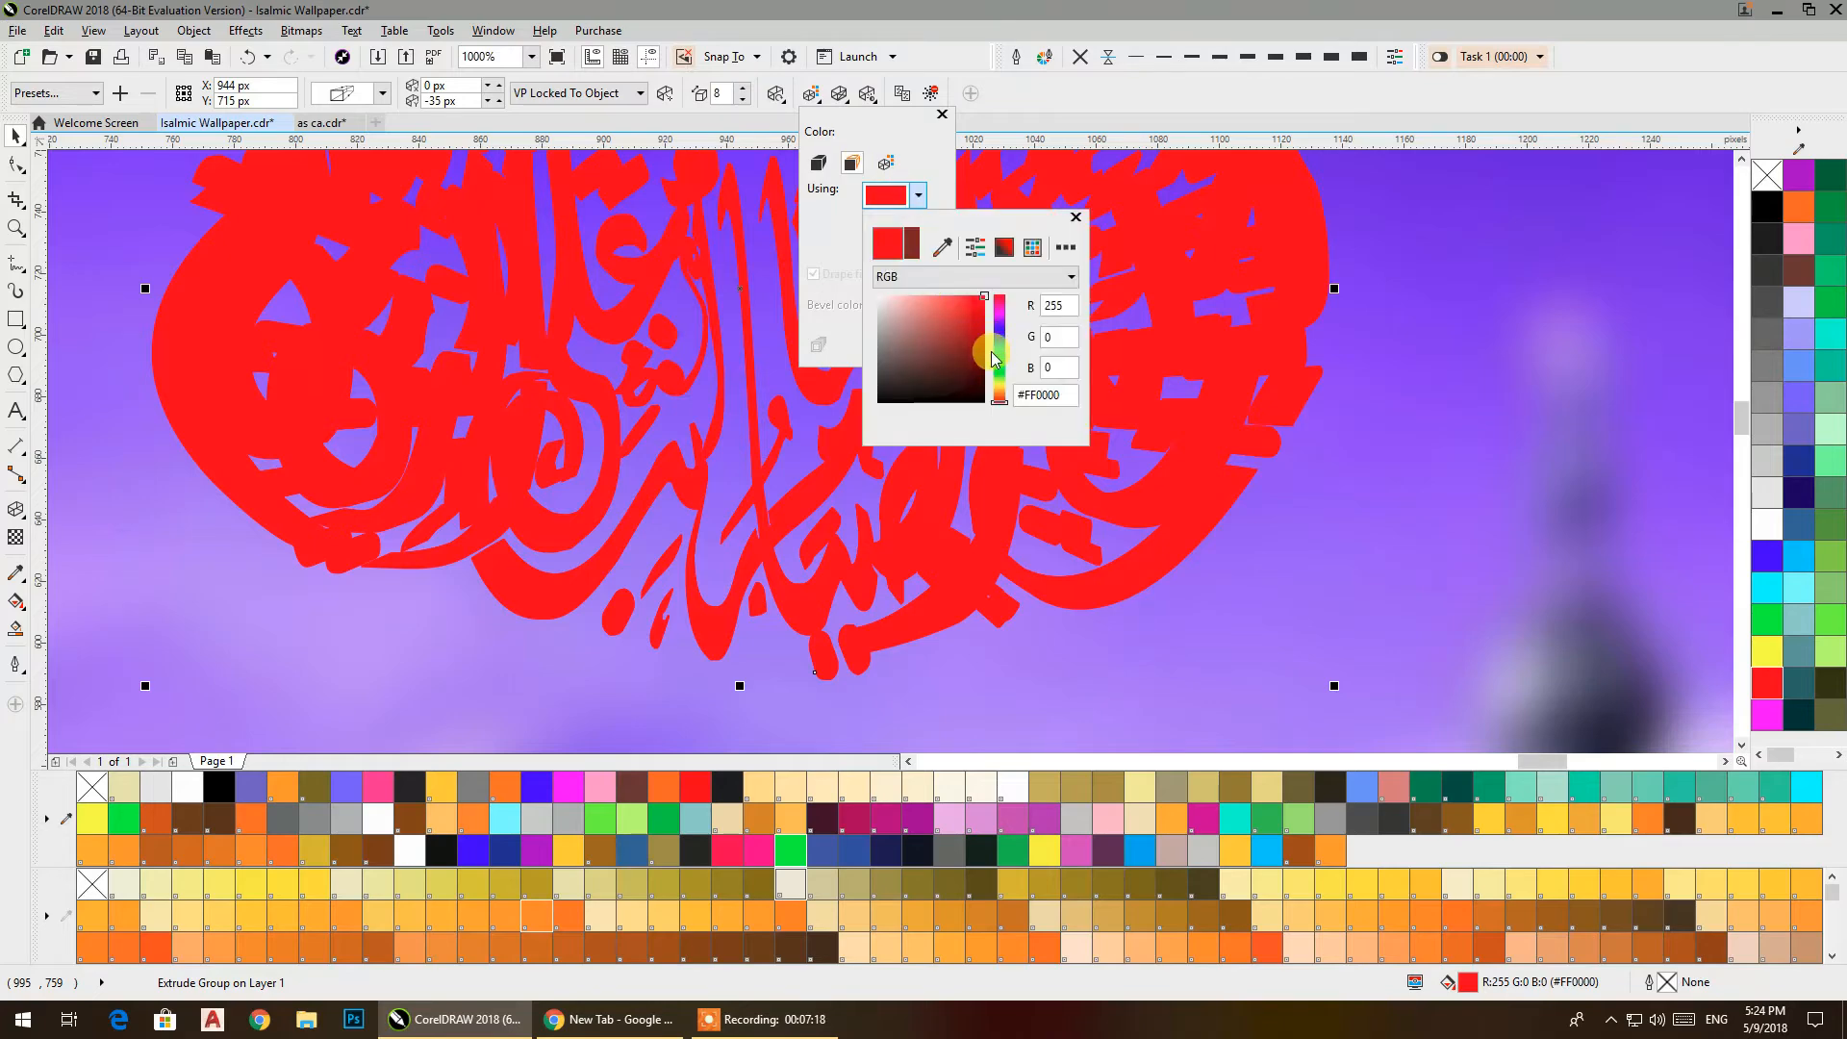
pyautogui.click(998, 386)
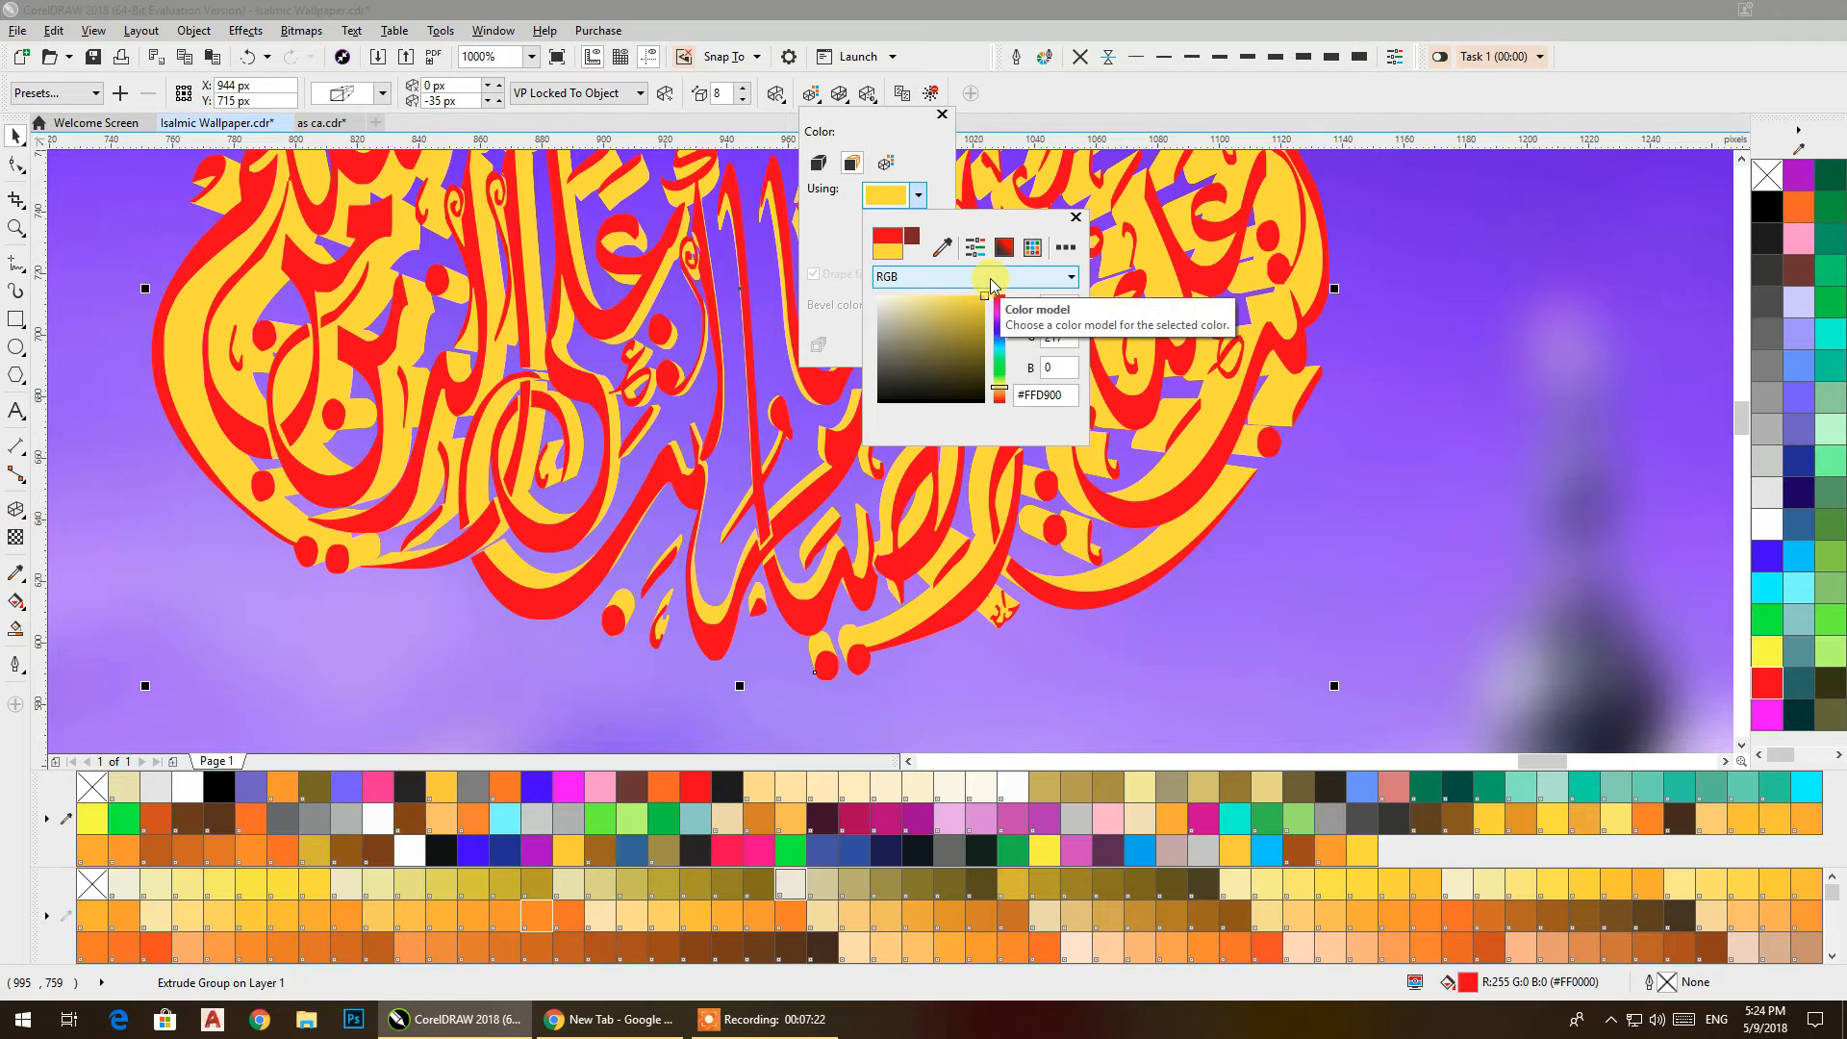
pyautogui.click(17, 139)
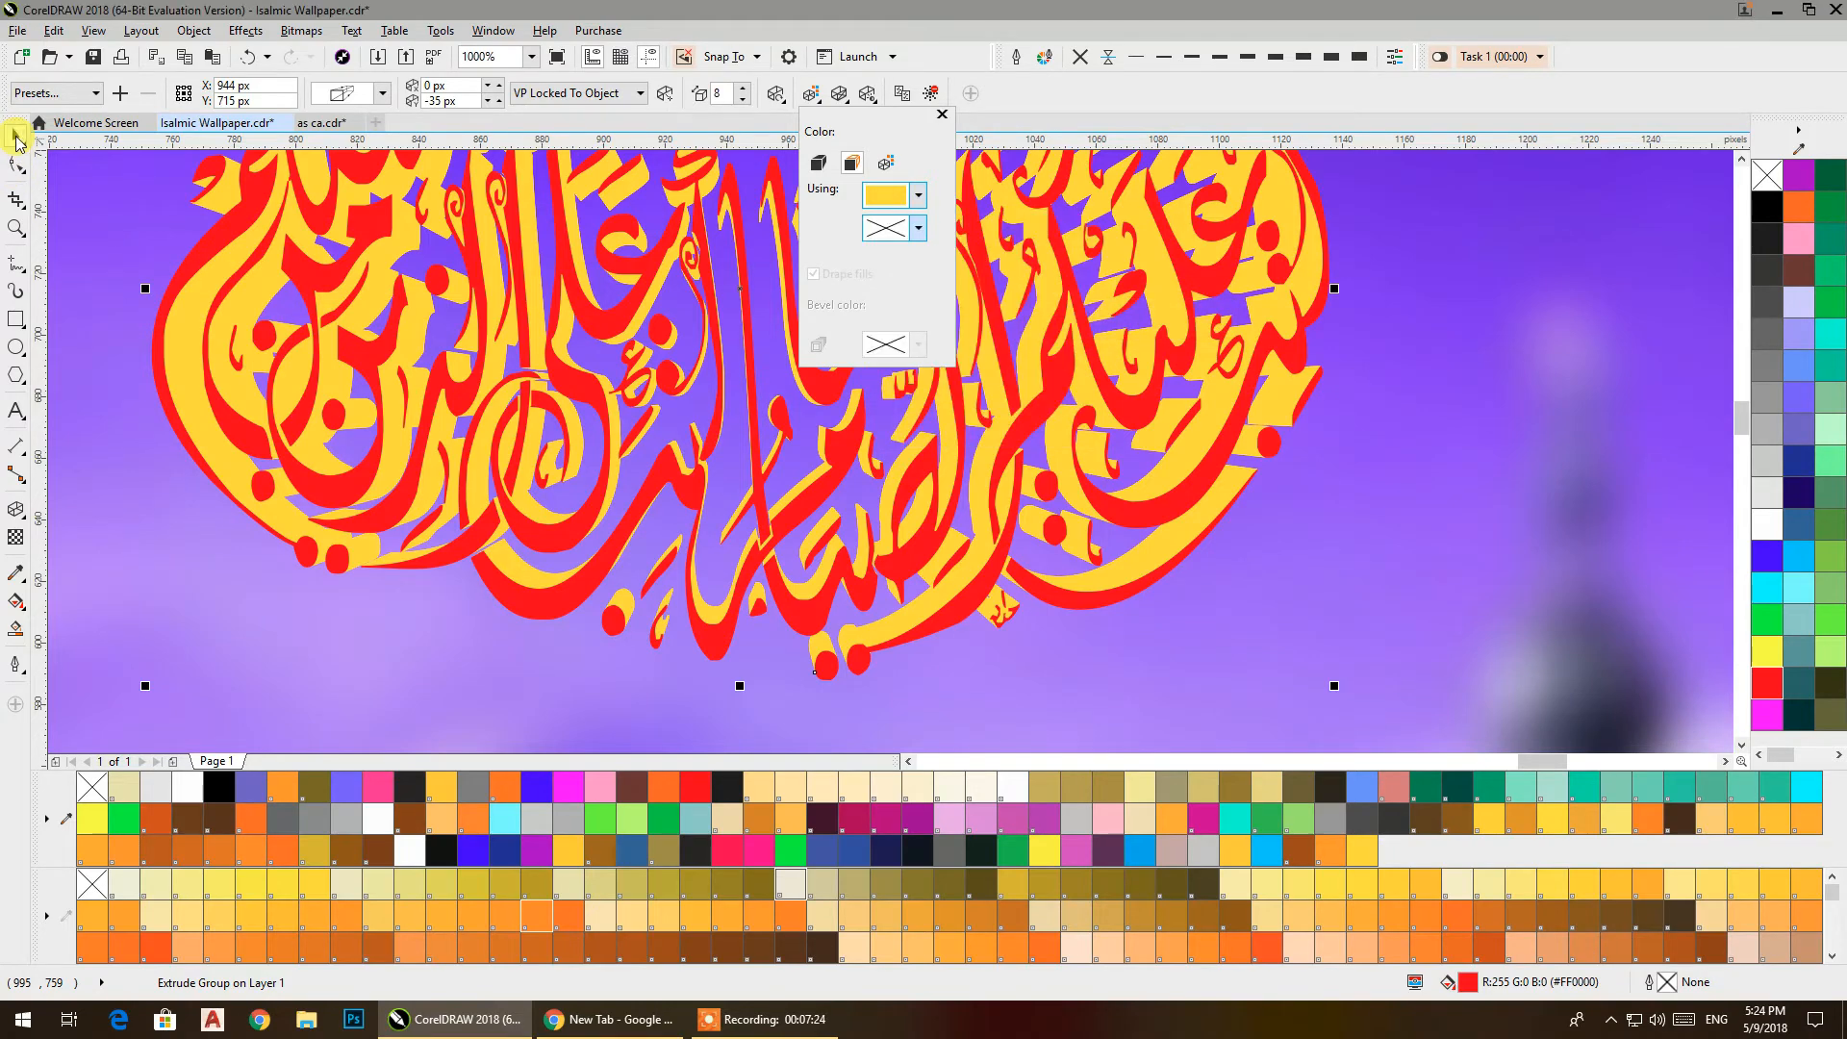
pyautogui.click(17, 138)
# Shift the extrusion's vanishing point up and to the left of the red calligraphy and set the extrusion depth to 4
pyautogui.scroll(-2, 991, 341)
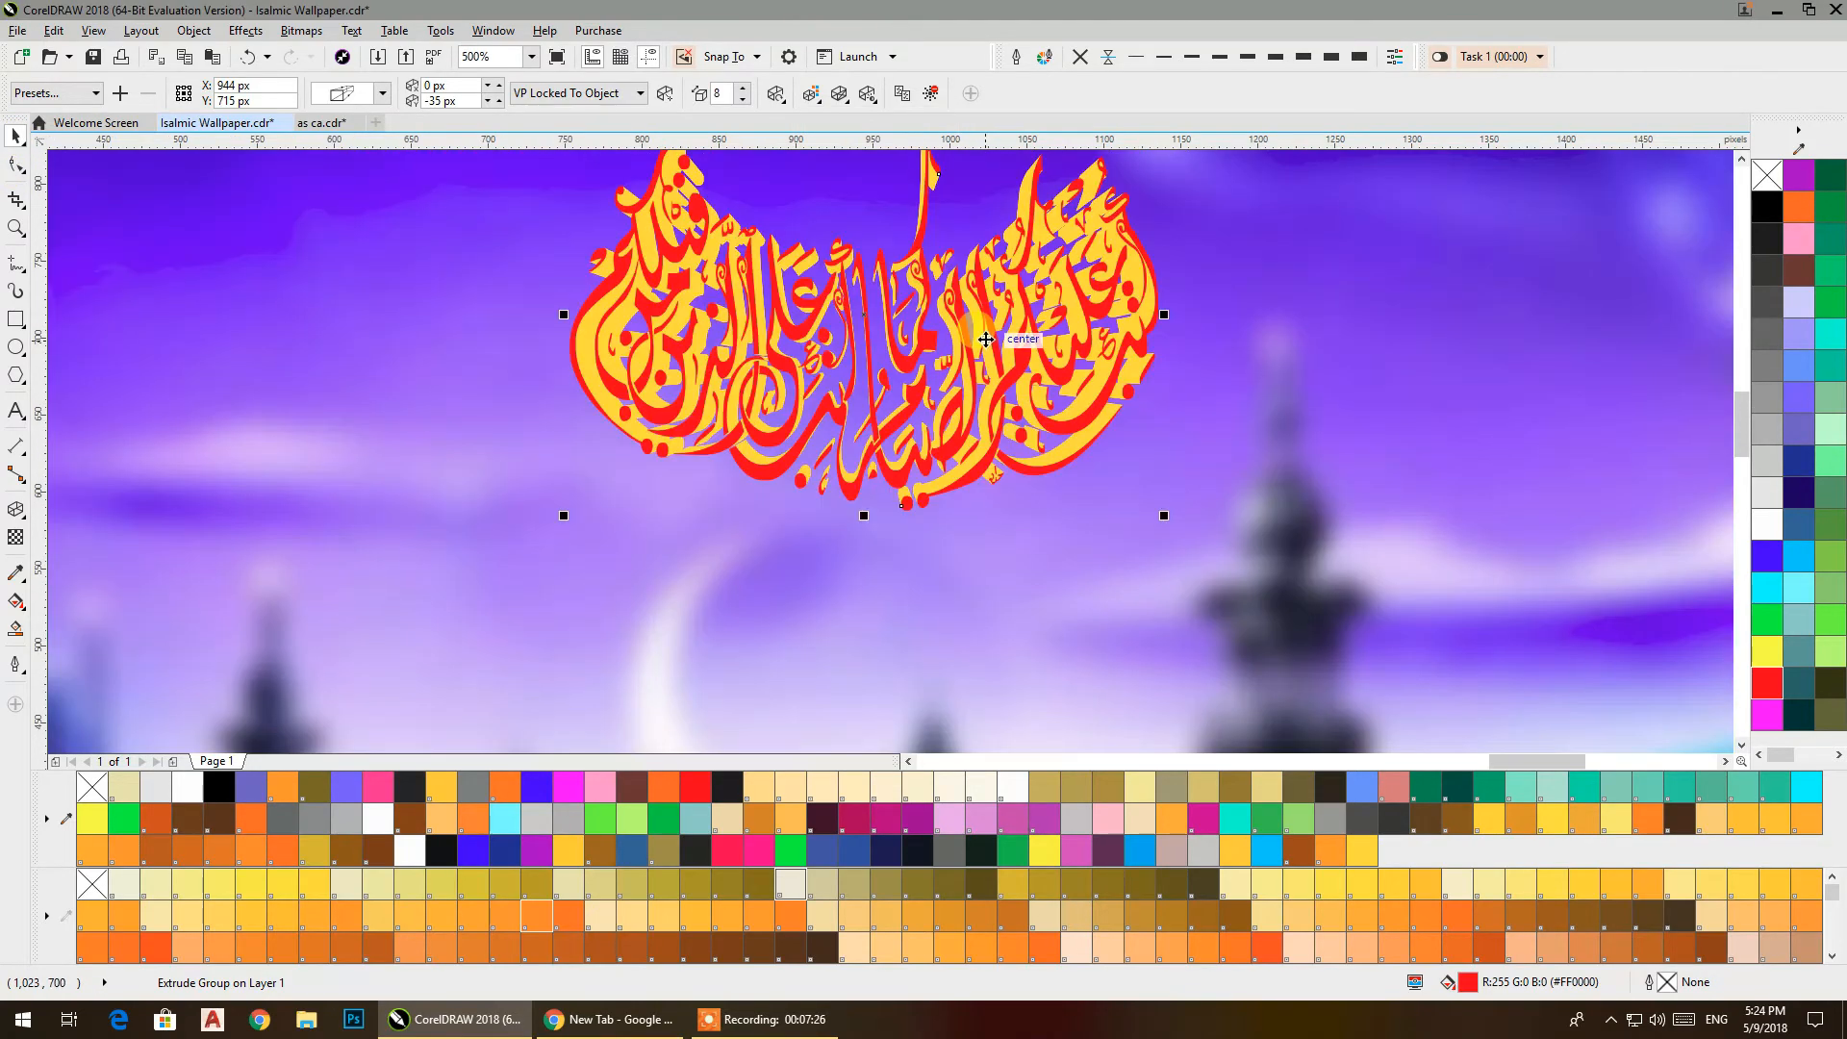
pyautogui.scroll(-1, 986, 339)
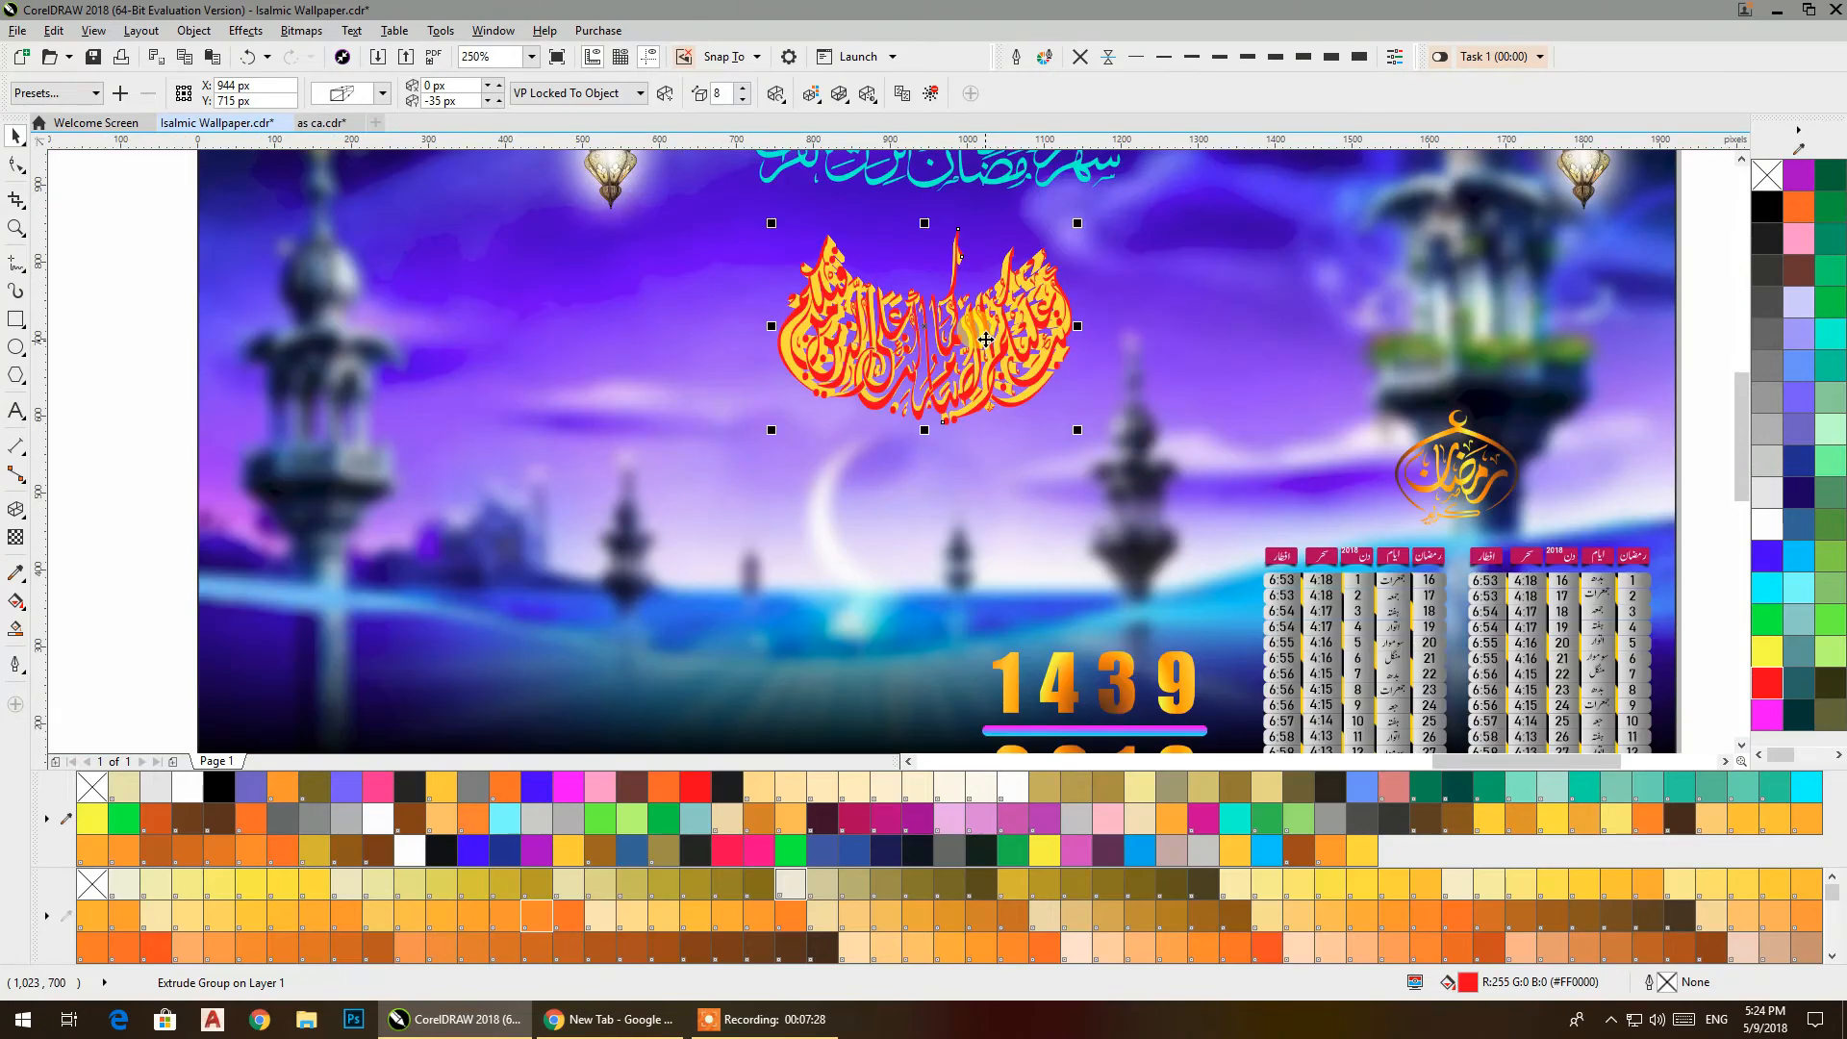
pyautogui.scroll(2, 987, 338)
pyautogui.click(970, 337)
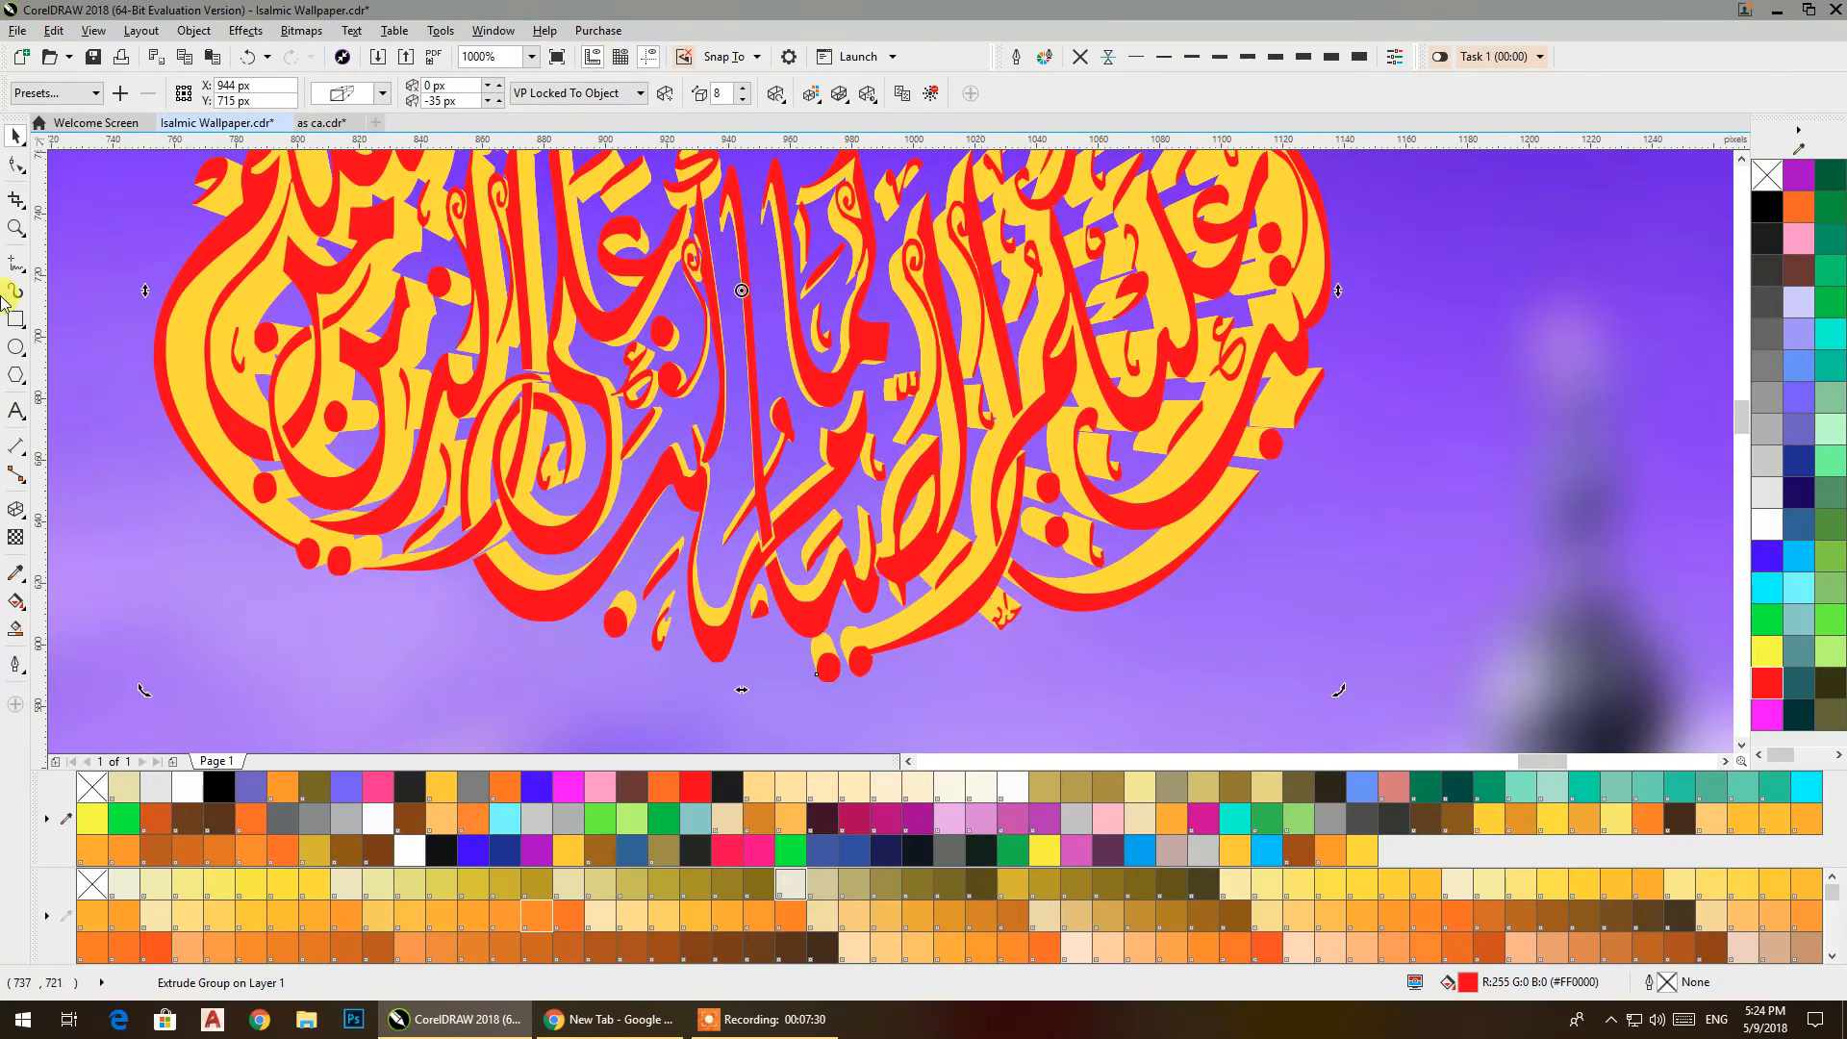
pyautogui.click(17, 511)
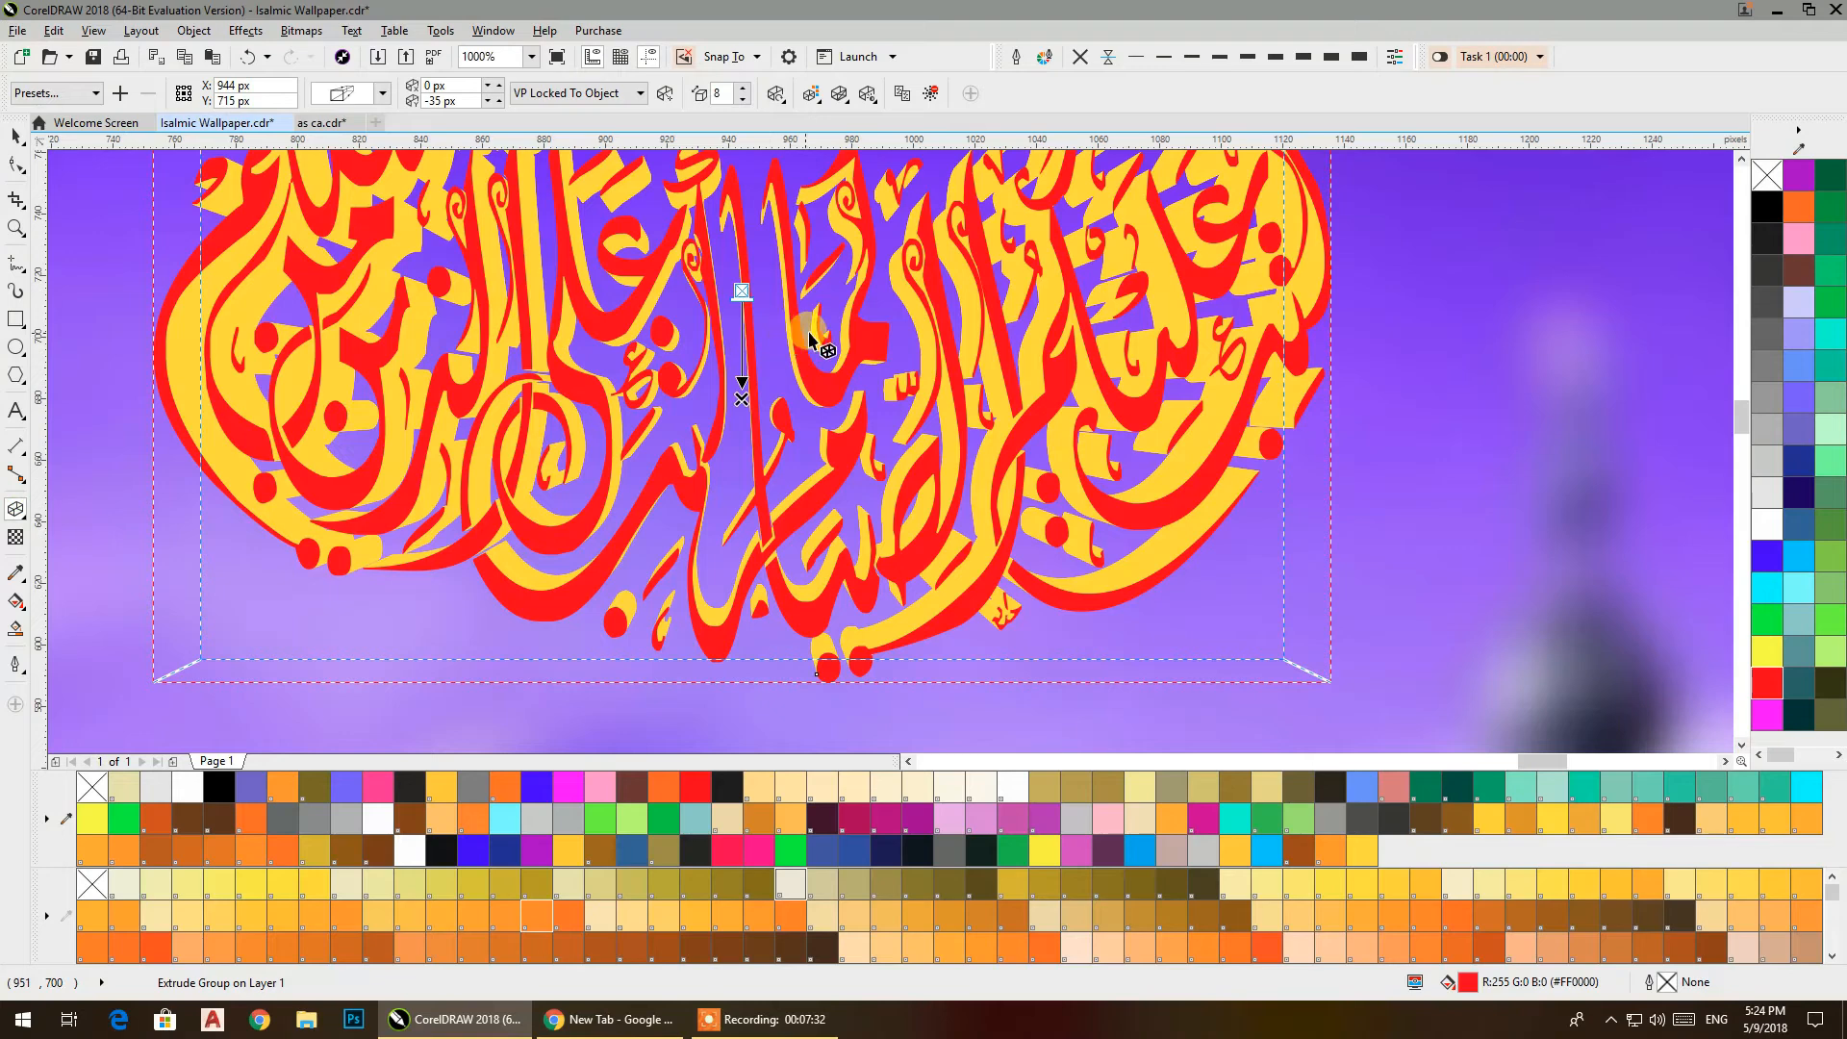
pyautogui.click(795, 325)
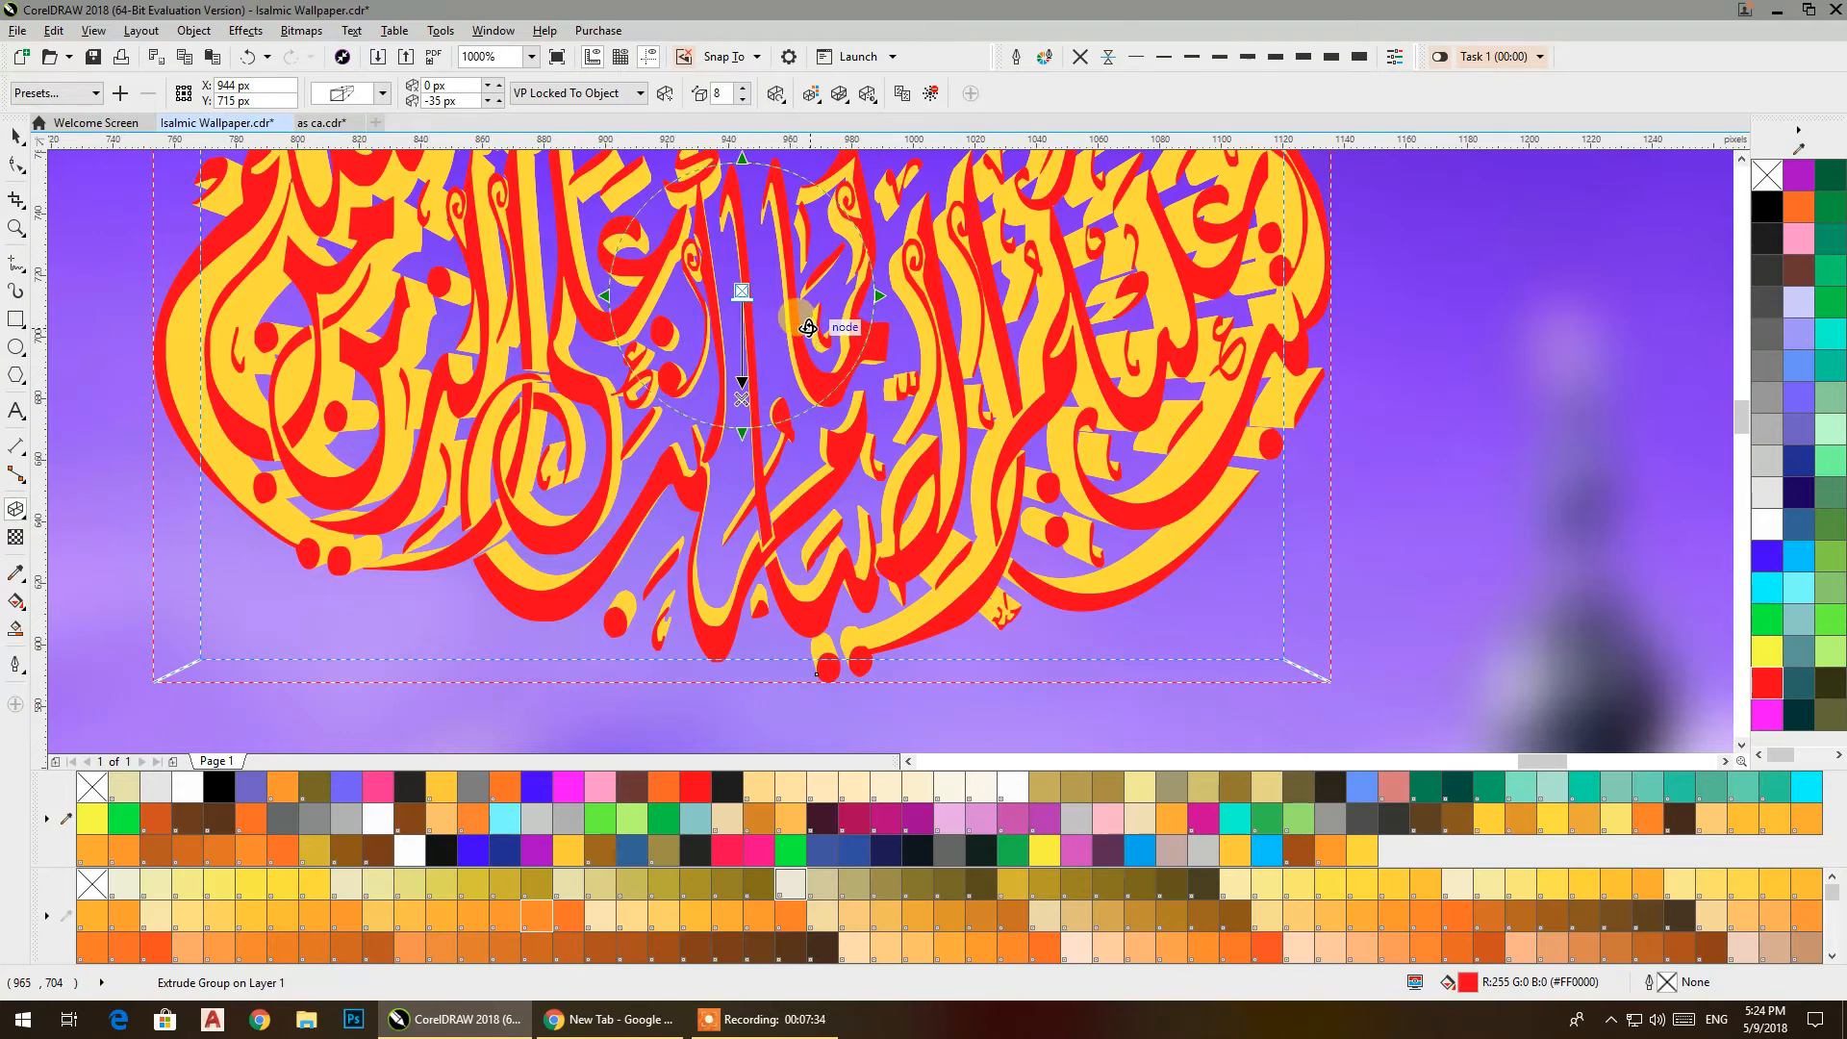
pyautogui.scroll(-1, 807, 326)
pyautogui.moveTo(778, 315); pyautogui.dragTo(870, 312)
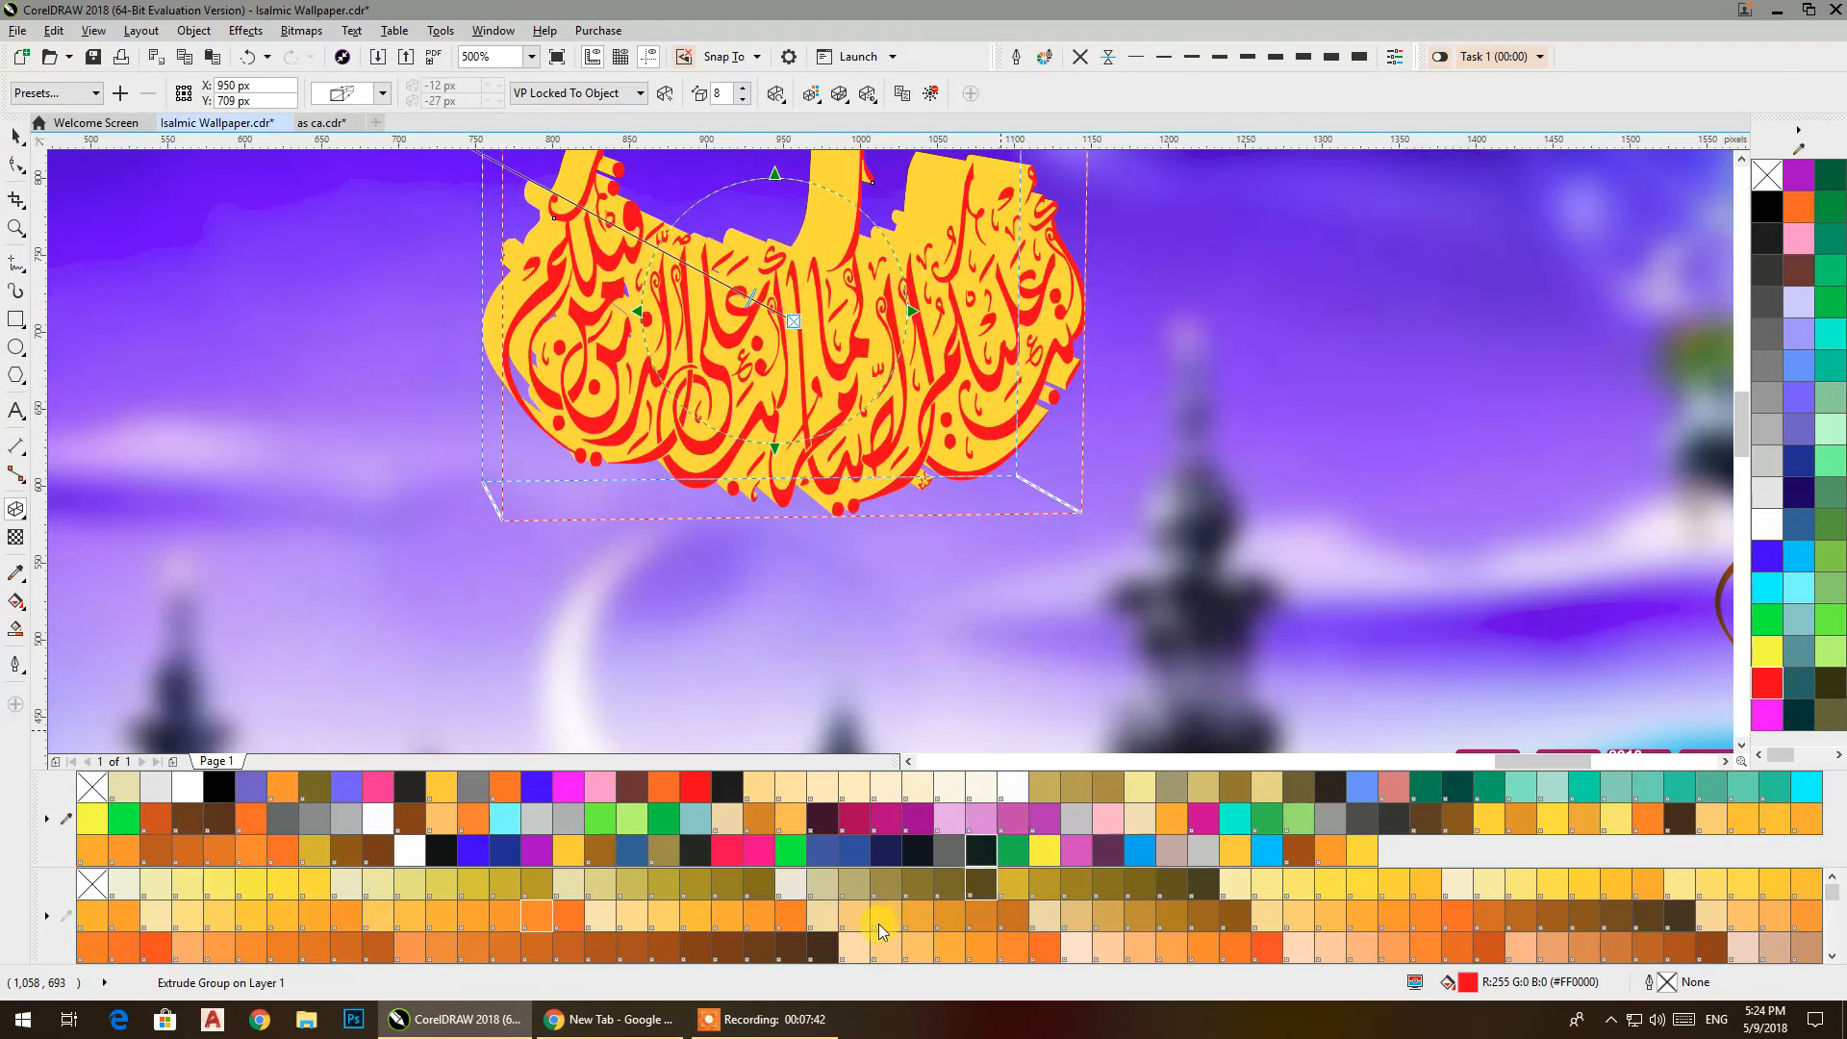
pyautogui.scroll(-2, 779, 353)
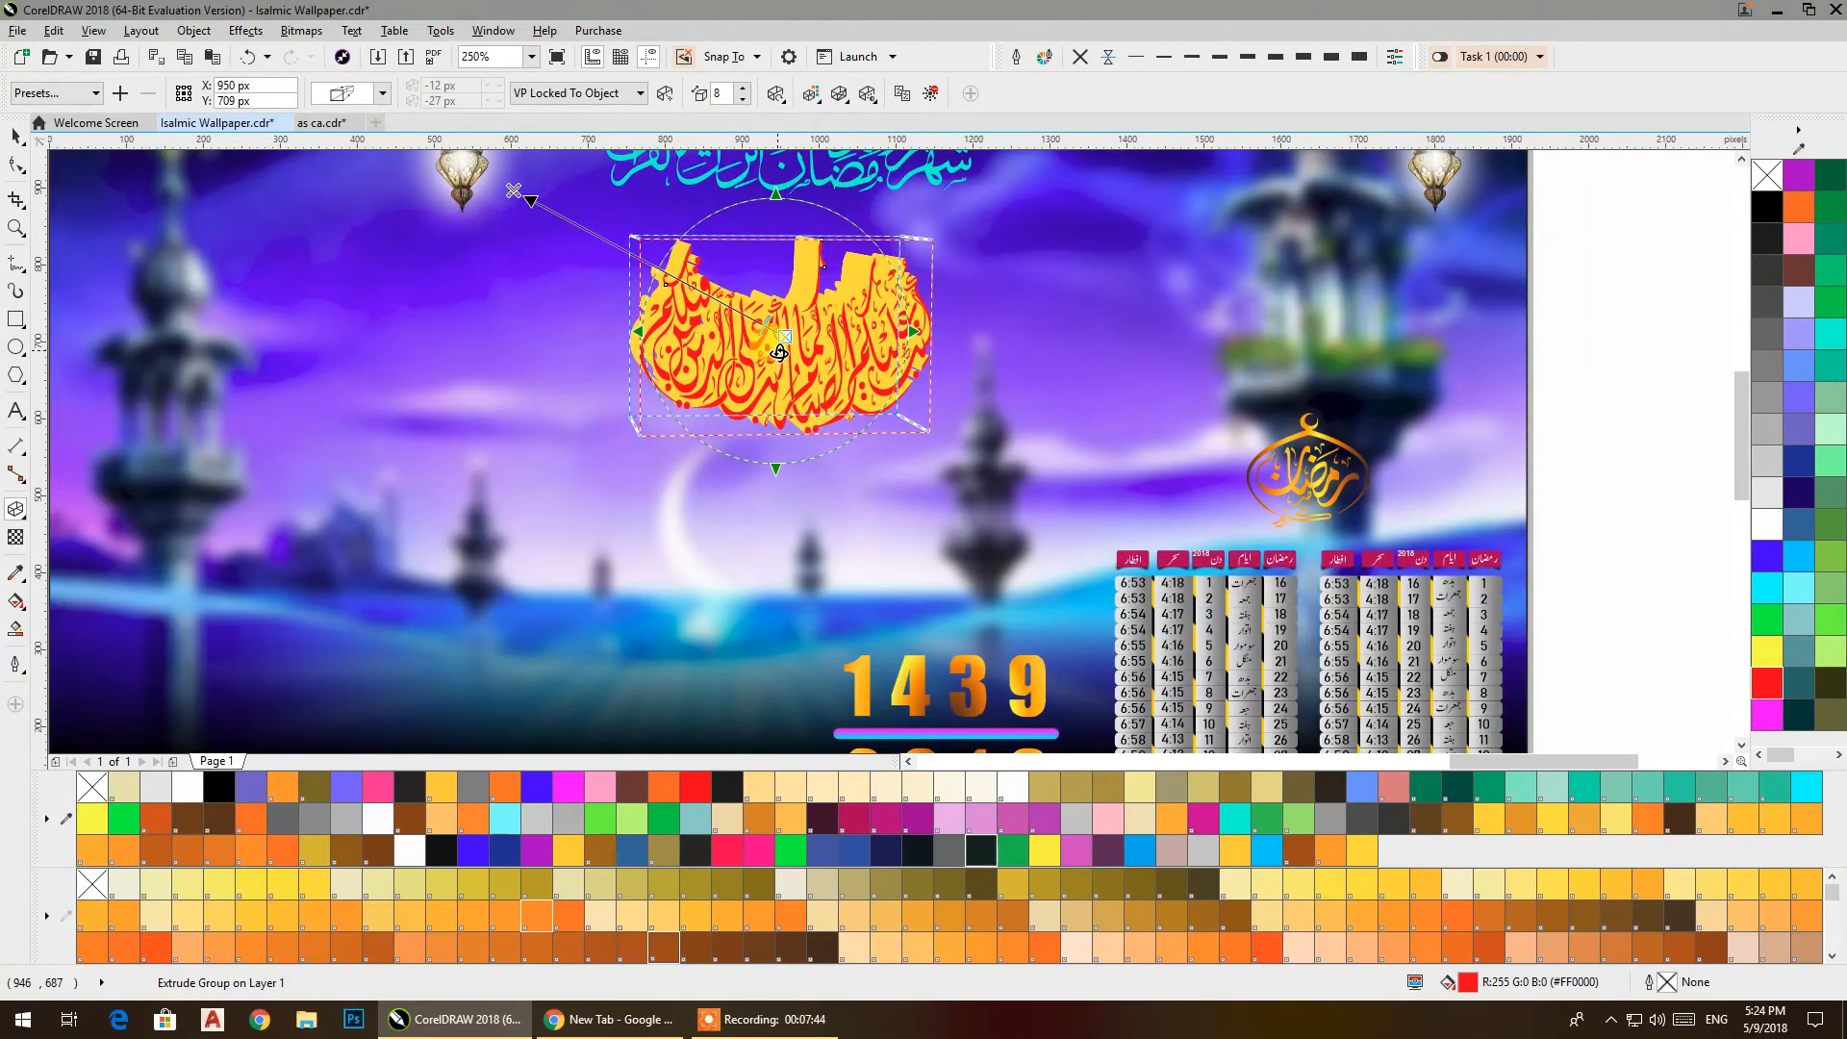
pyautogui.scroll(2, 763, 332)
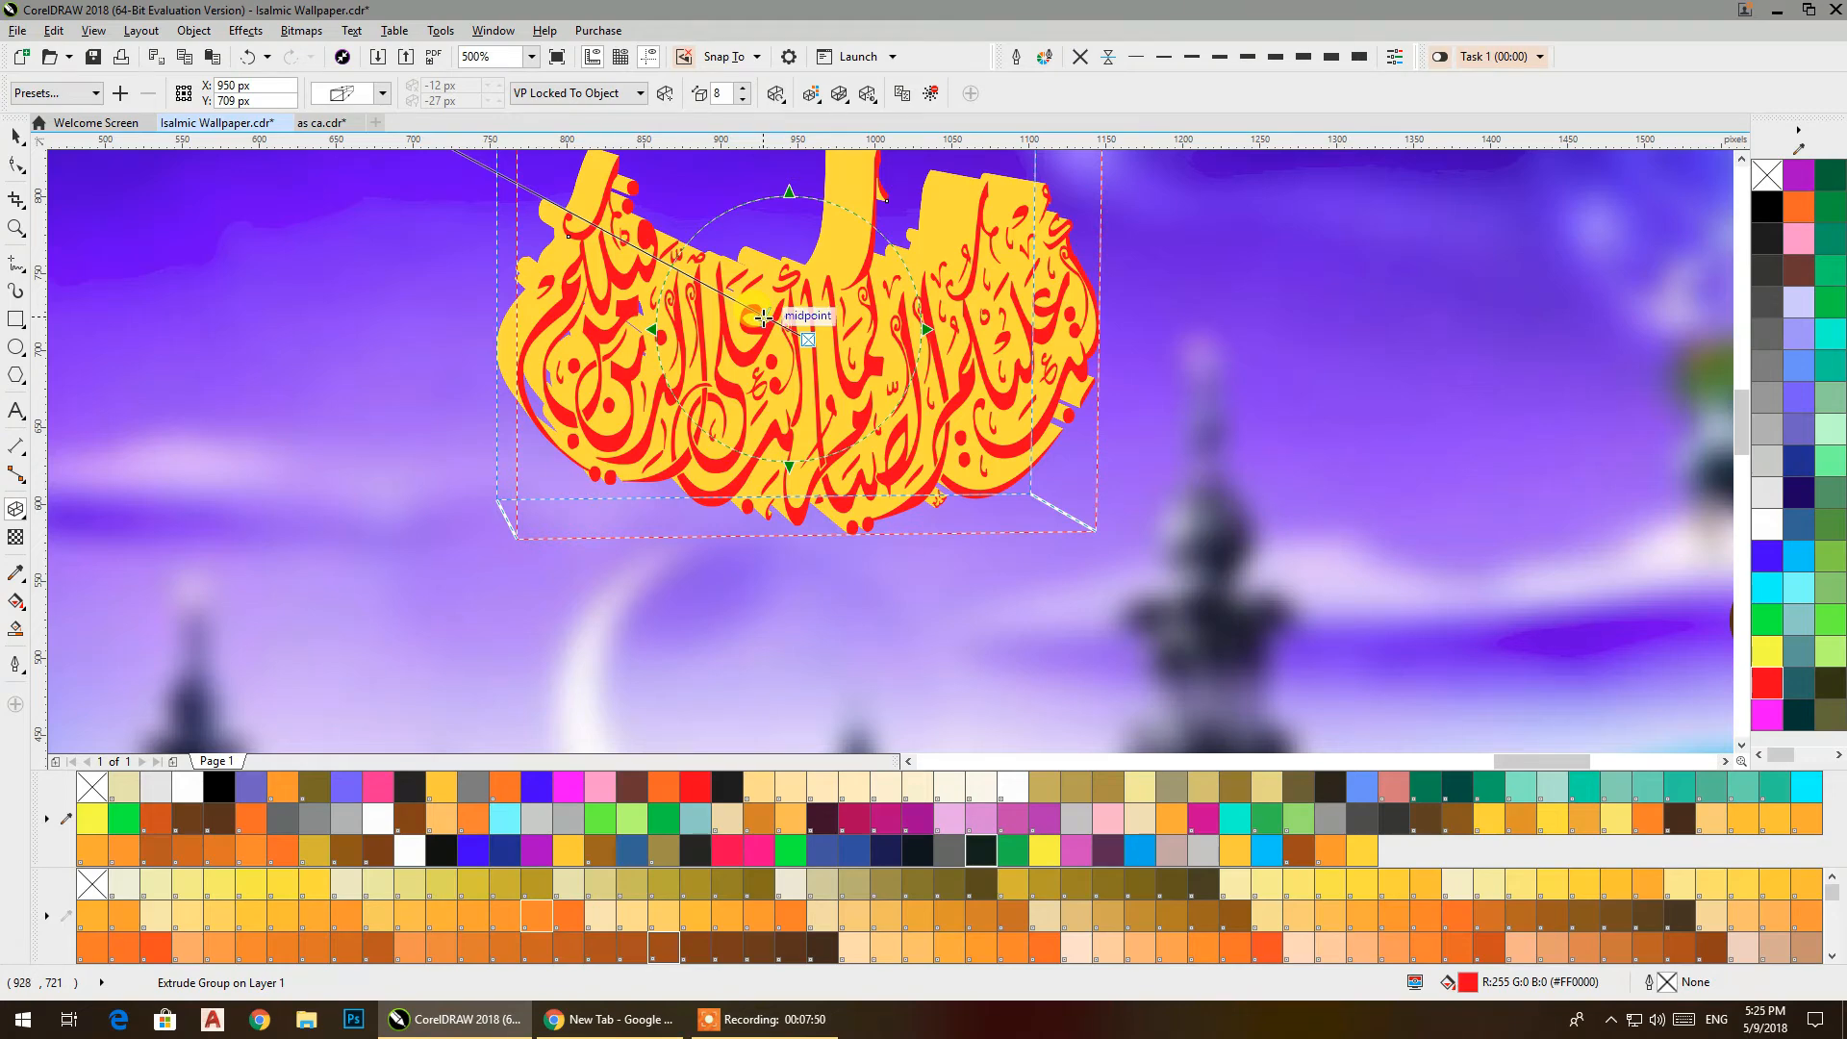
pyautogui.moveTo(763, 316); pyautogui.dragTo(772, 327)
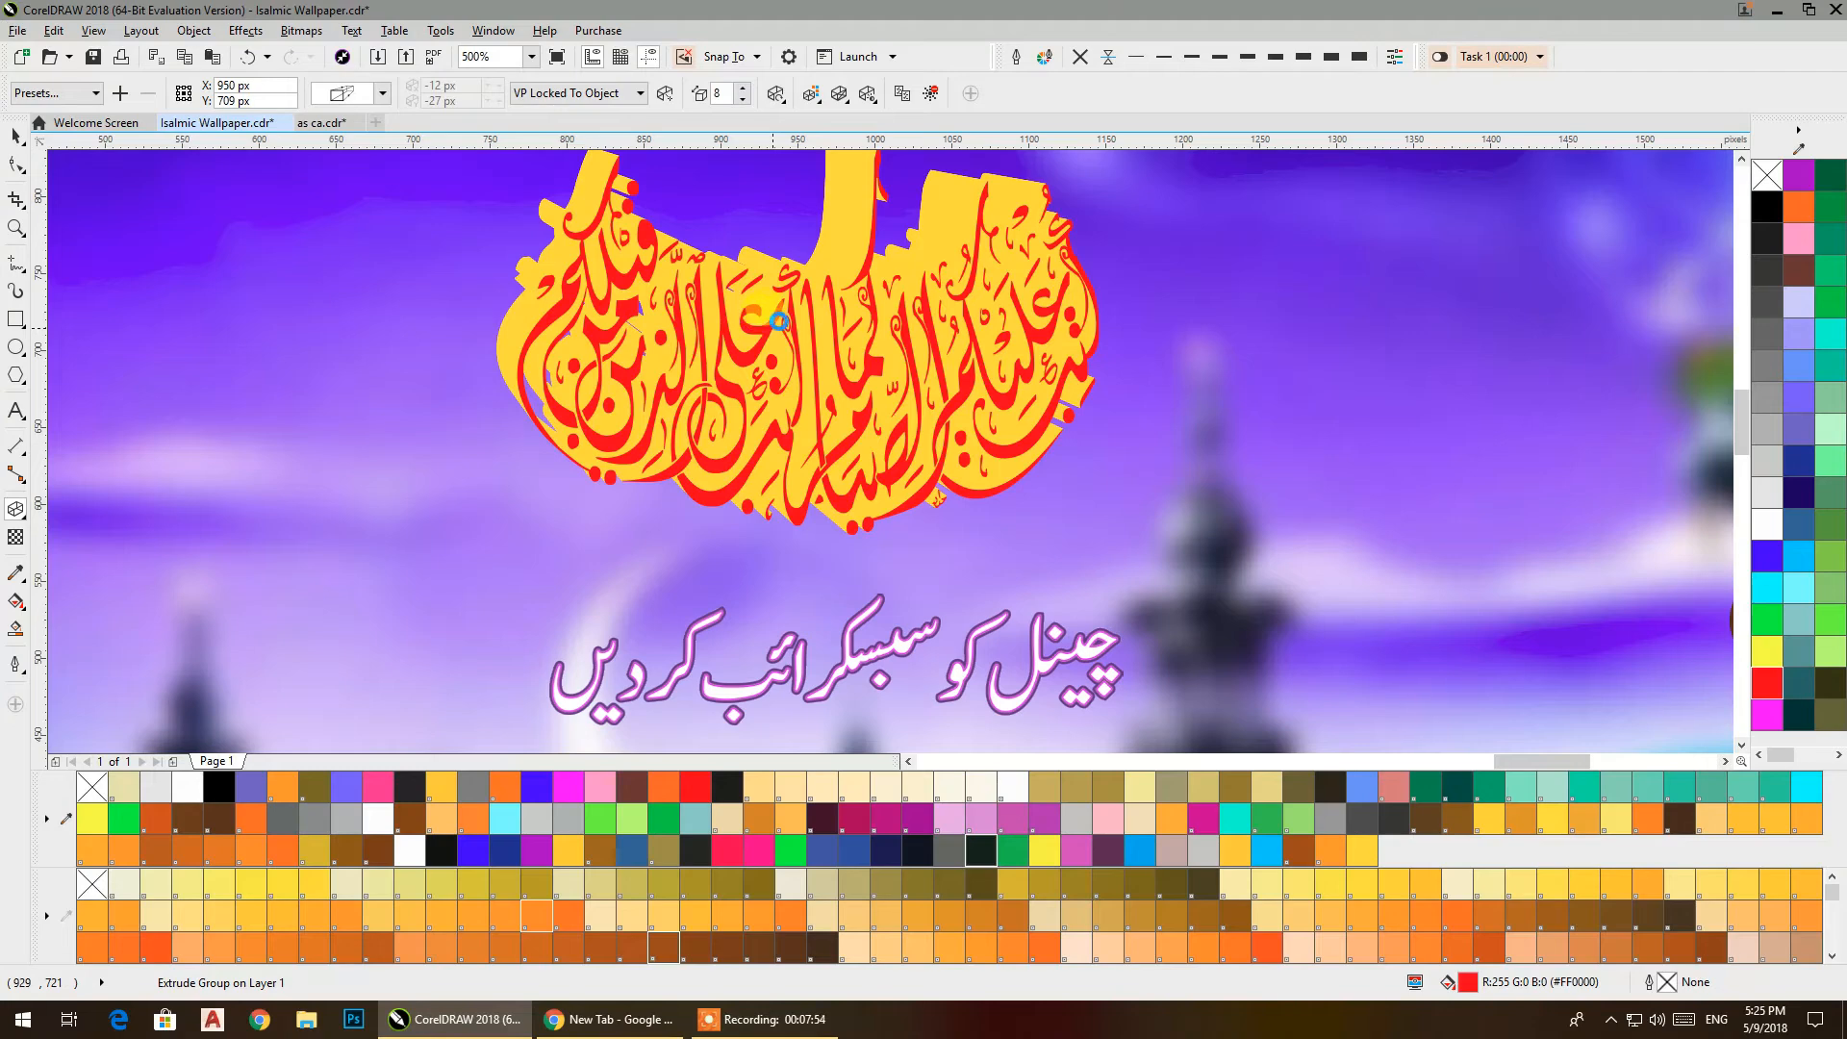
pyautogui.click(780, 321)
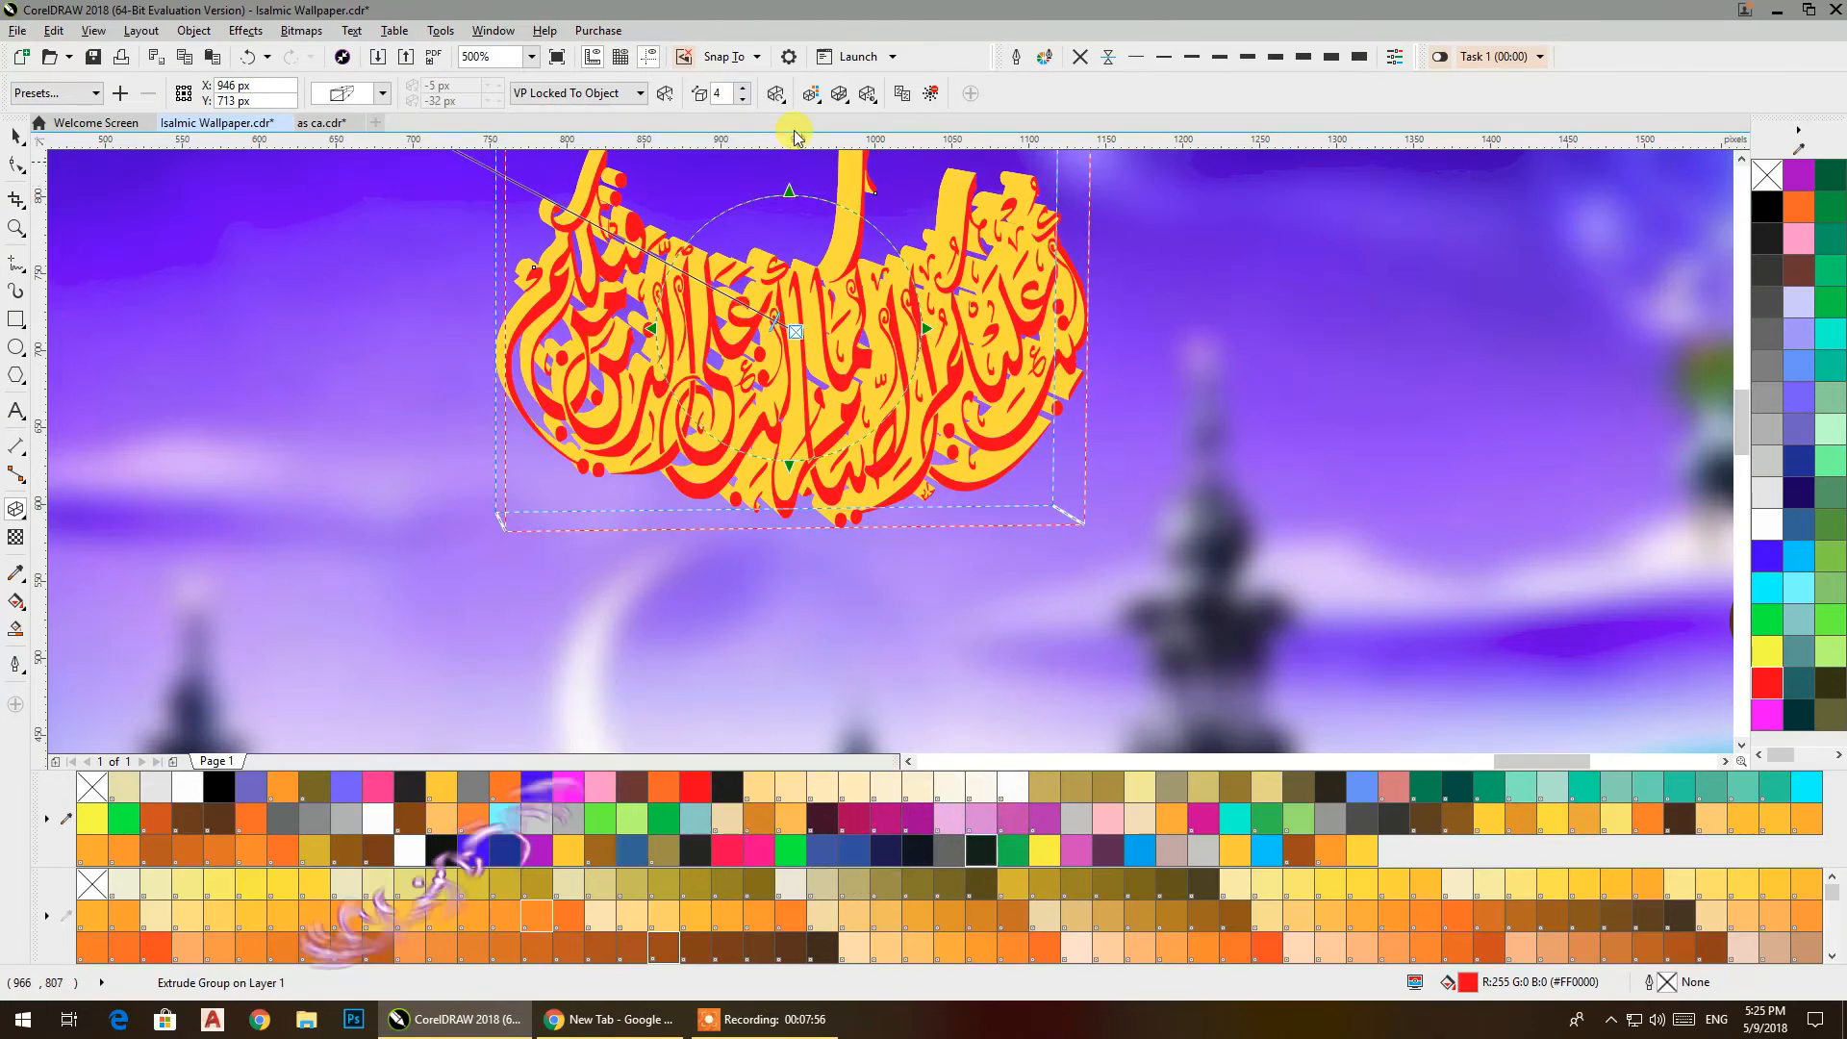
# Switch the extrusion to colour shading and set its end colour to green, C71 M0 Y100 K0
pyautogui.click(809, 97)
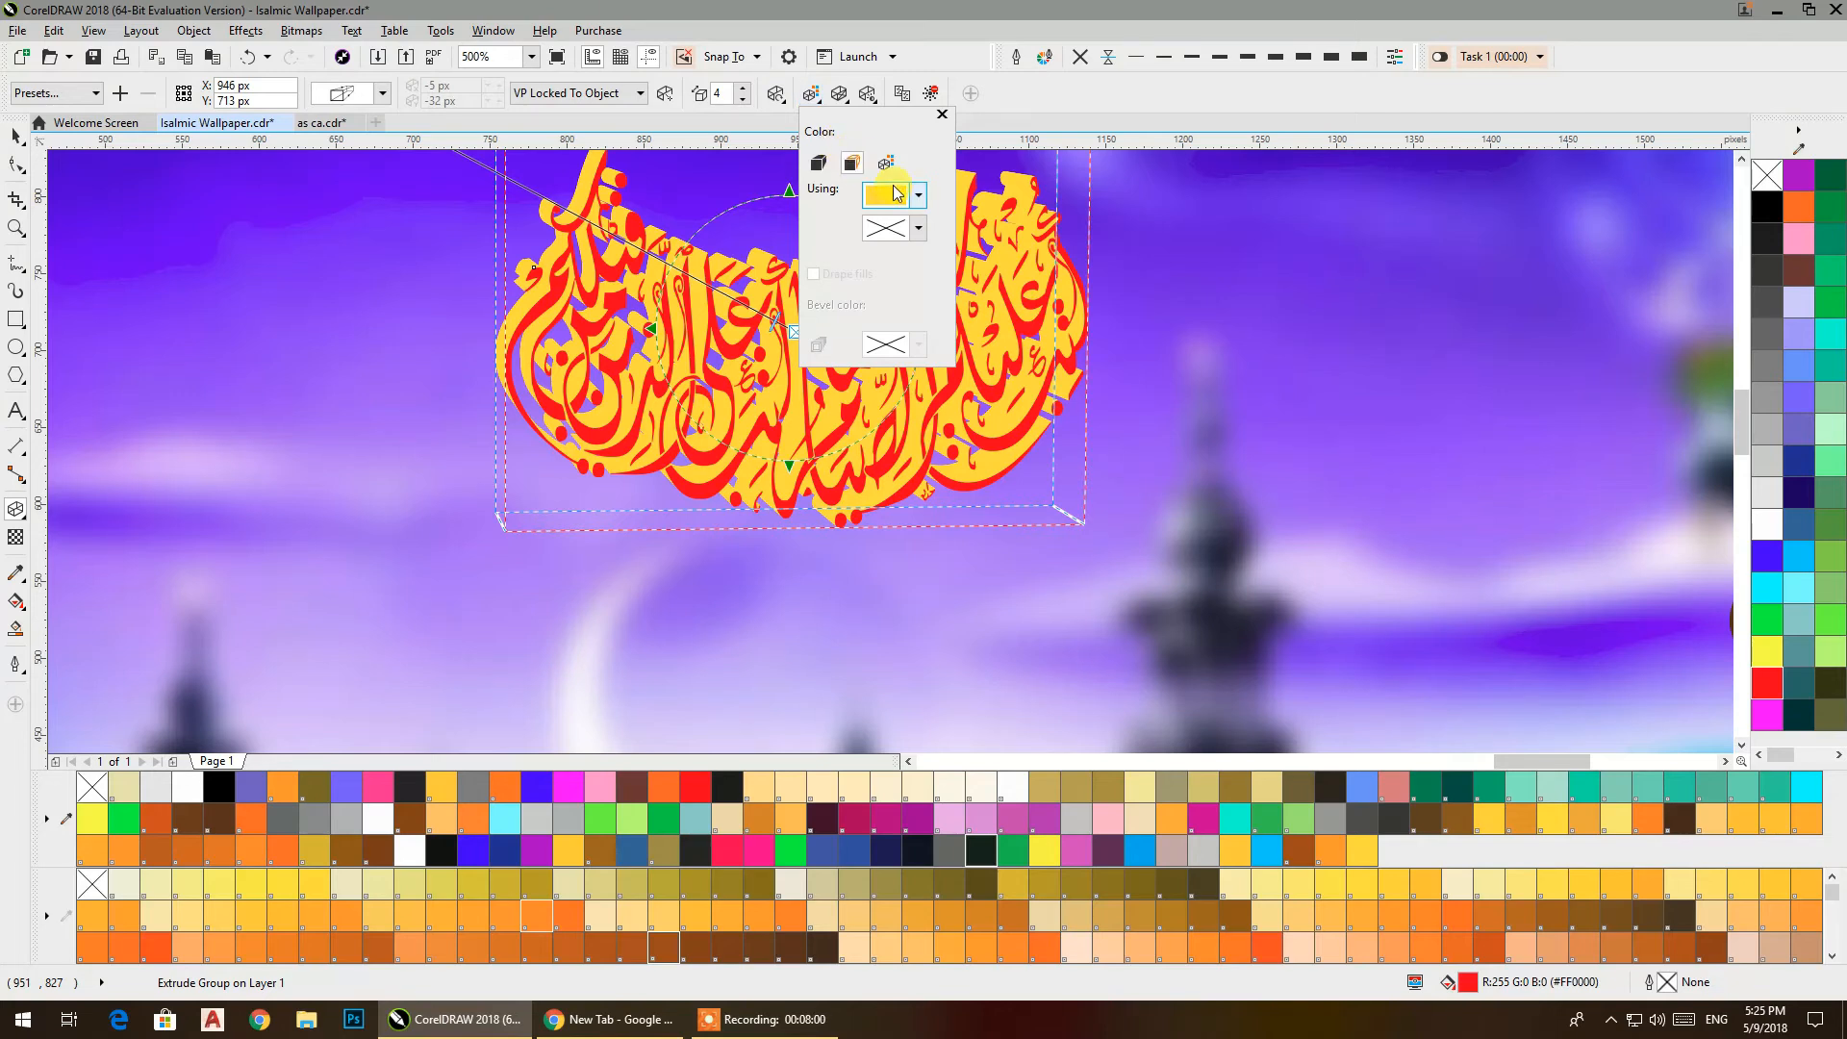
pyautogui.click(885, 168)
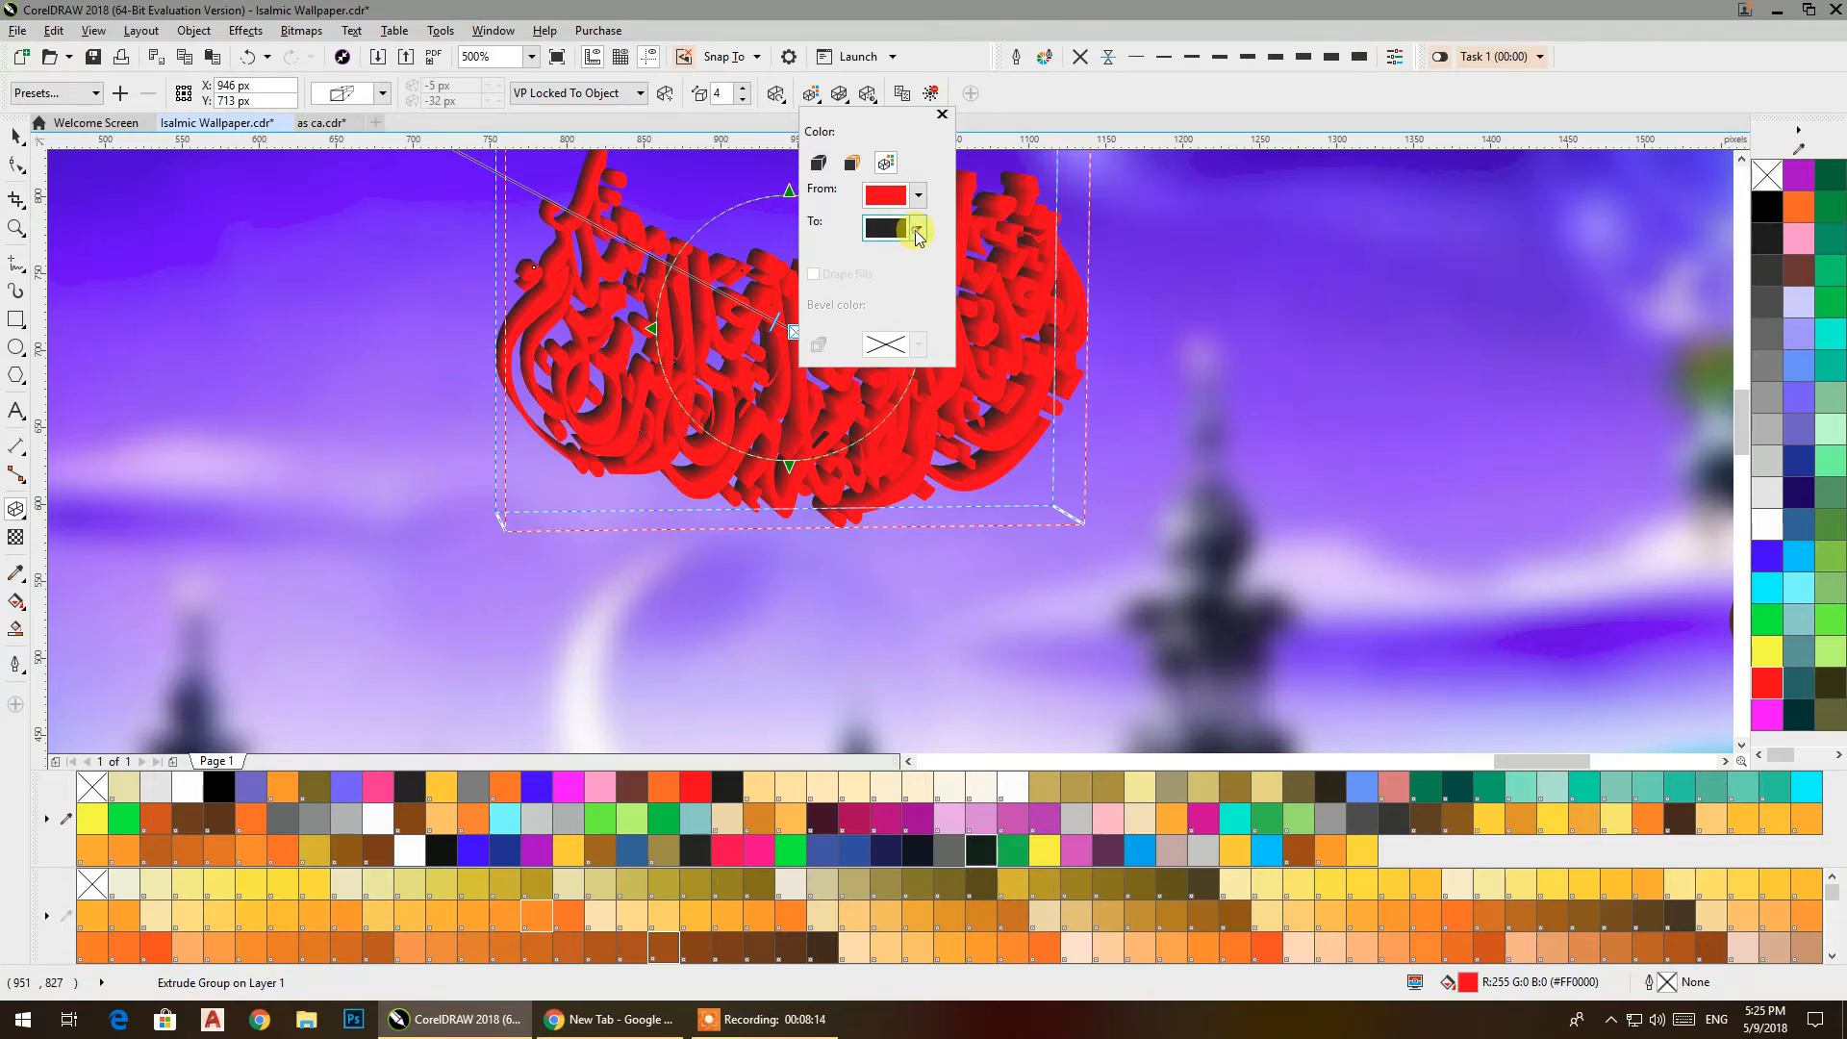
pyautogui.click(918, 229)
pyautogui.moveTo(999, 374); pyautogui.dragTo(1003, 404)
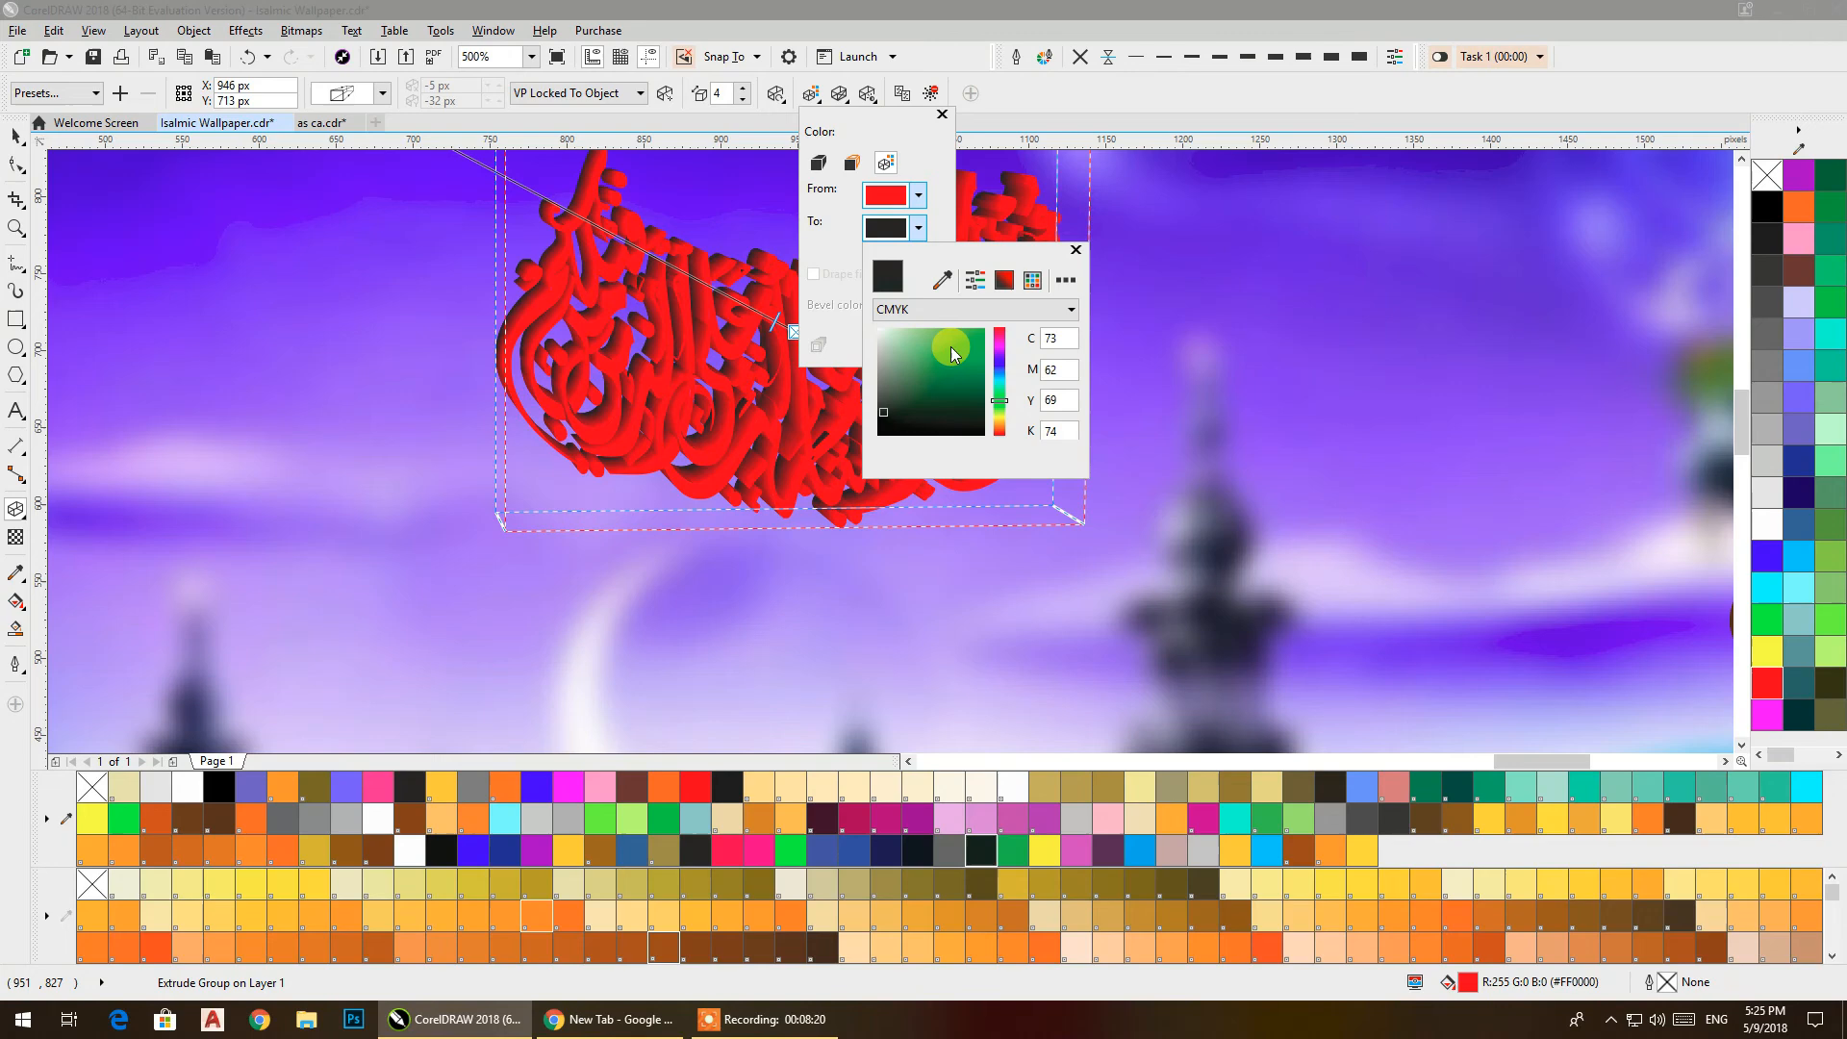
pyautogui.moveTo(977, 354); pyautogui.dragTo(985, 341)
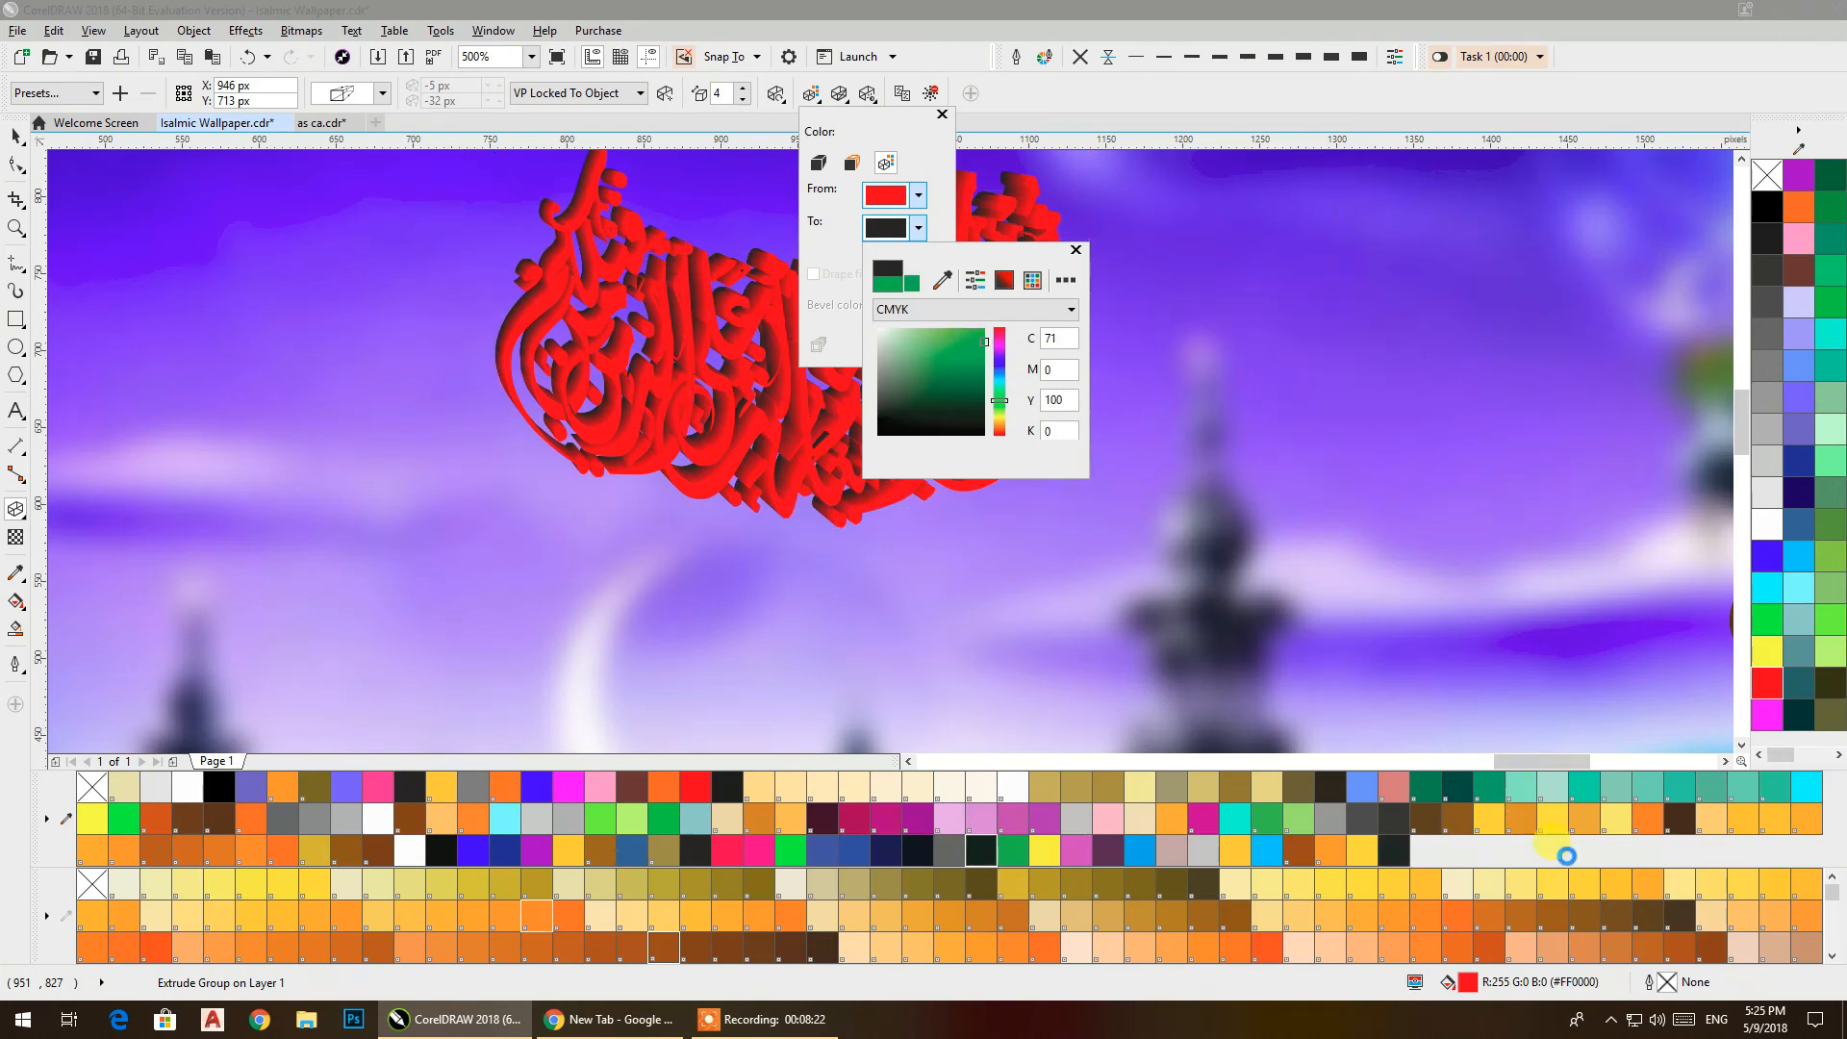
pyautogui.click(1655, 1023)
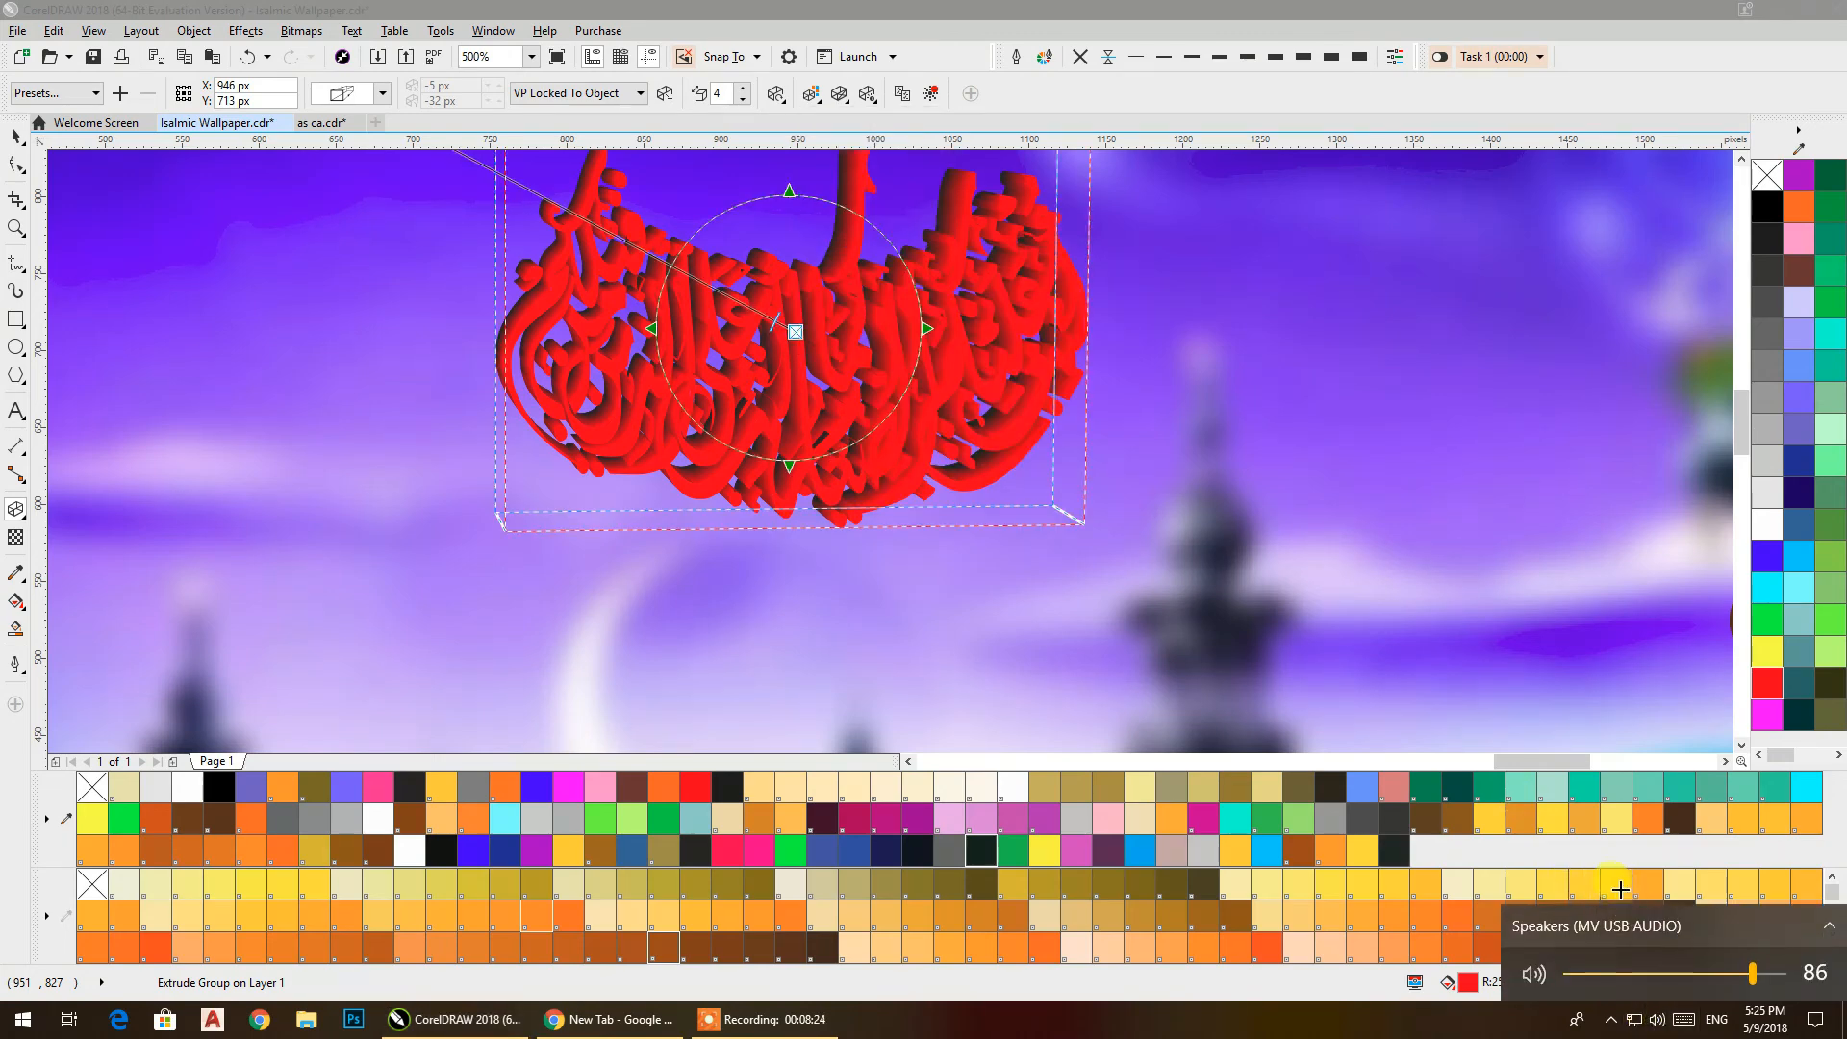
pyautogui.click(1255, 981)
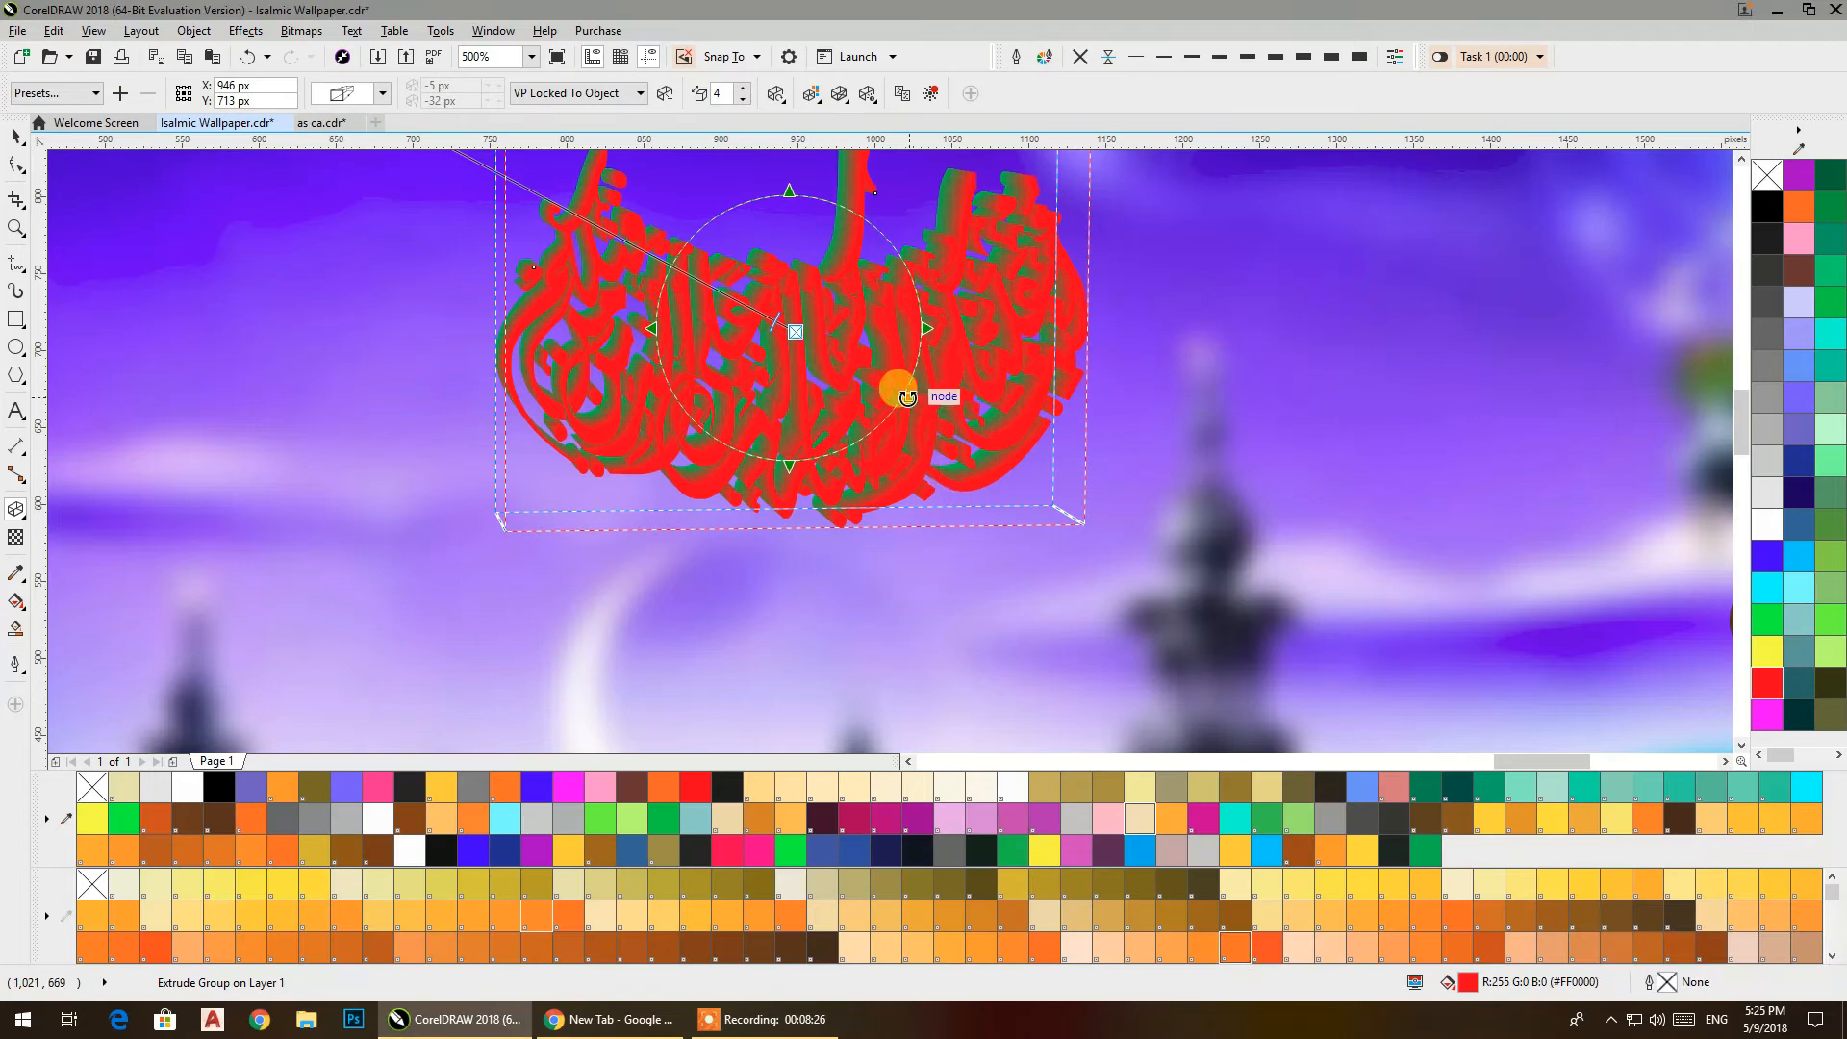
pyautogui.click(14, 138)
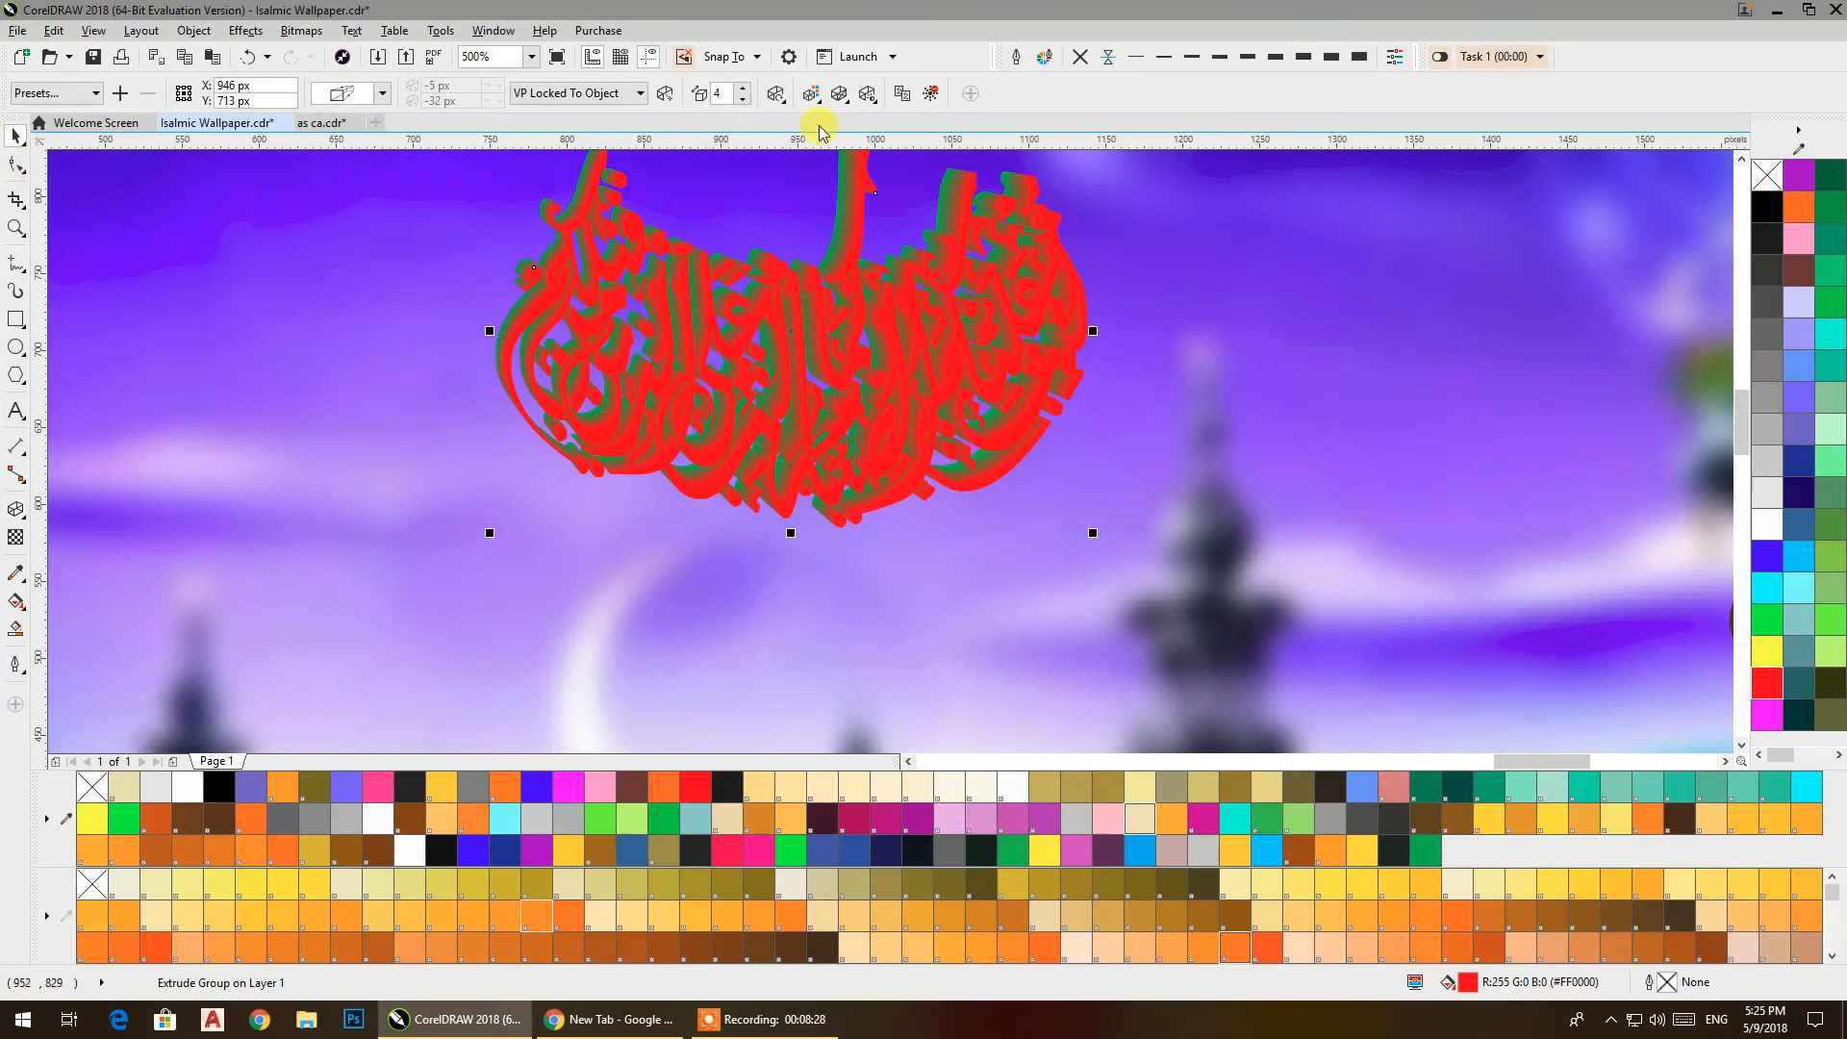
# Set the start colour of the extrusion's colour shading to yellow, #FBFF00
pyautogui.click(838, 96)
pyautogui.click(811, 100)
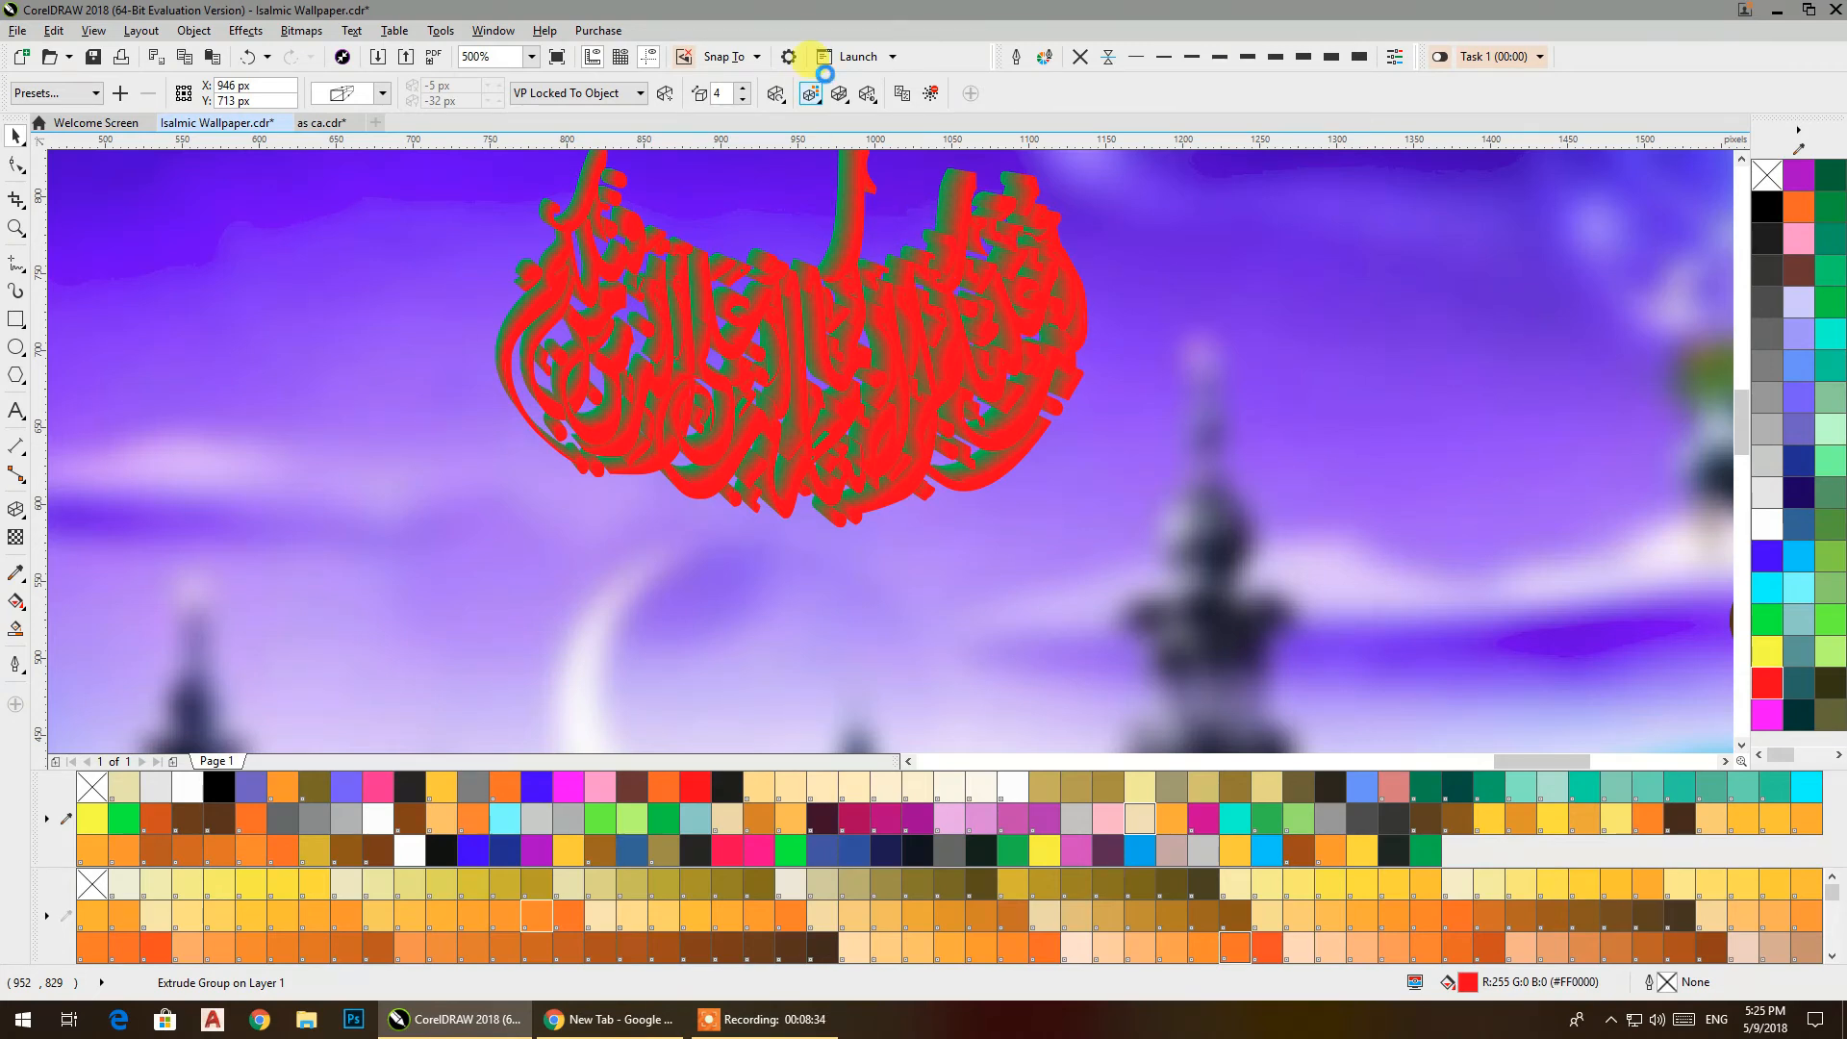
pyautogui.click(831, 94)
pyautogui.click(917, 196)
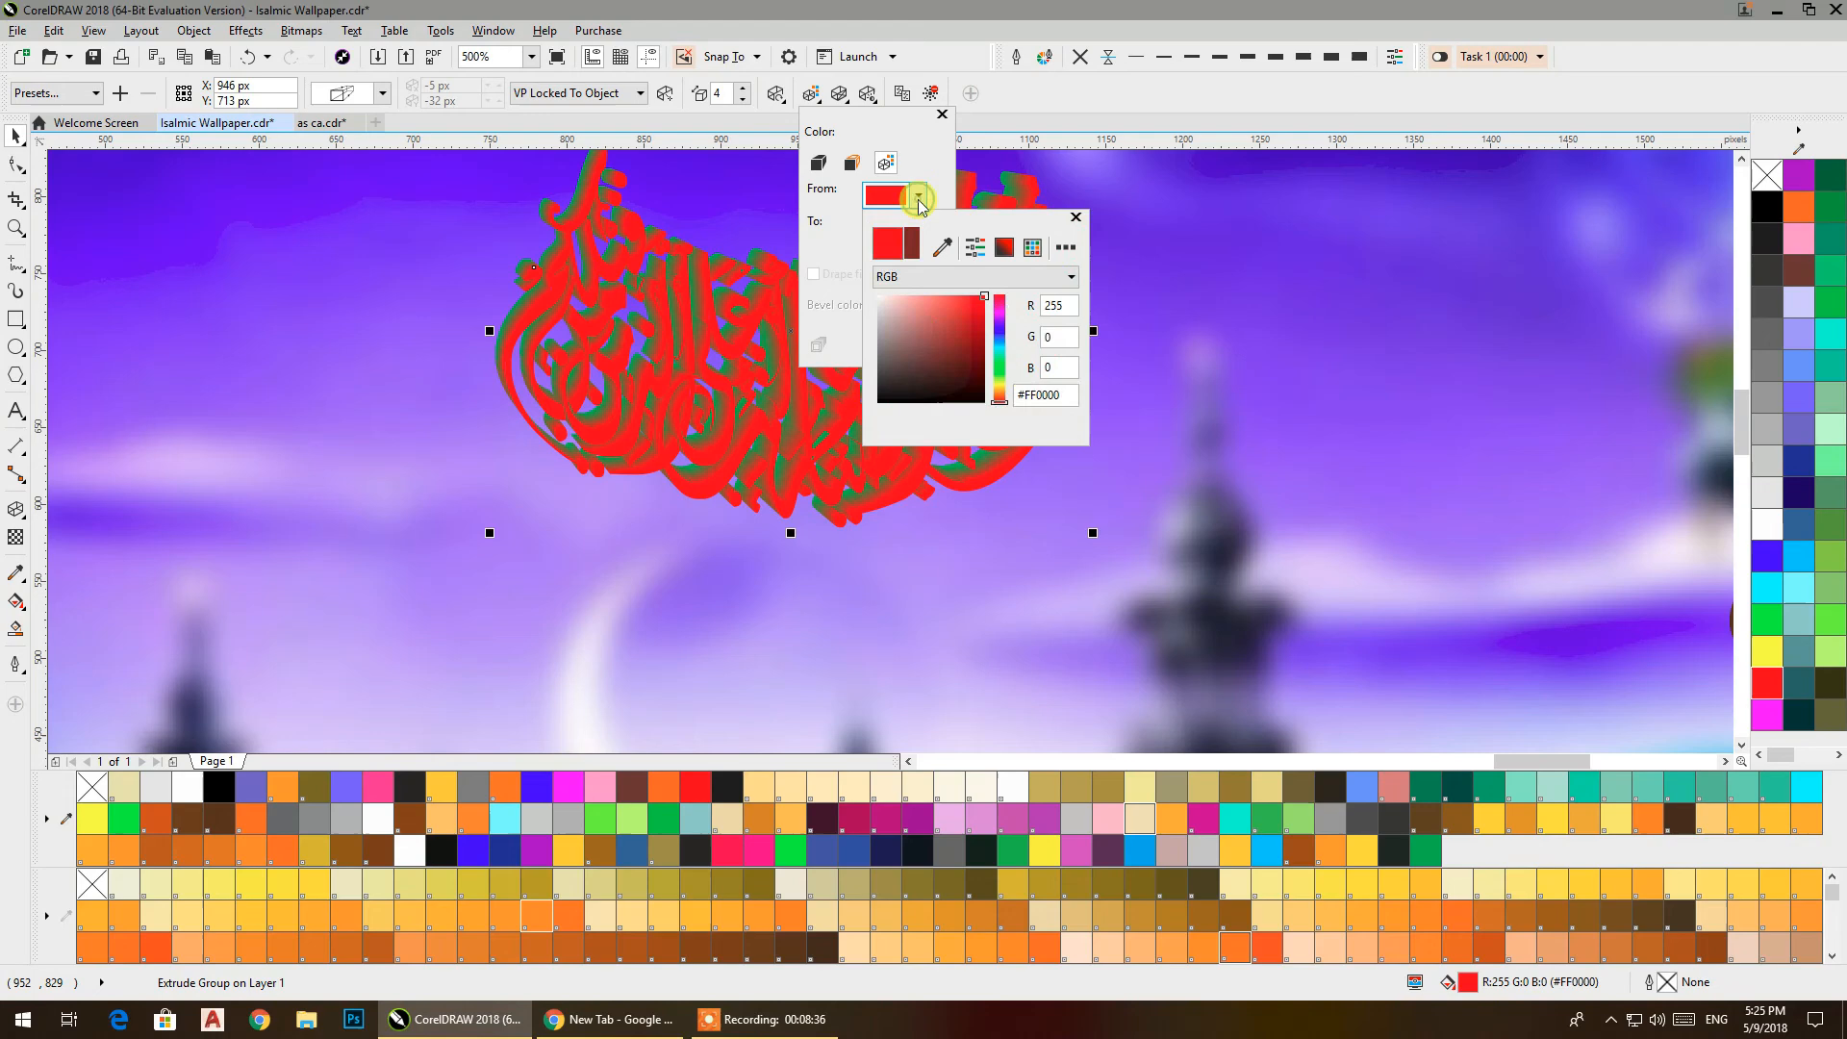
pyautogui.moveTo(1000, 308); pyautogui.dragTo(1002, 391)
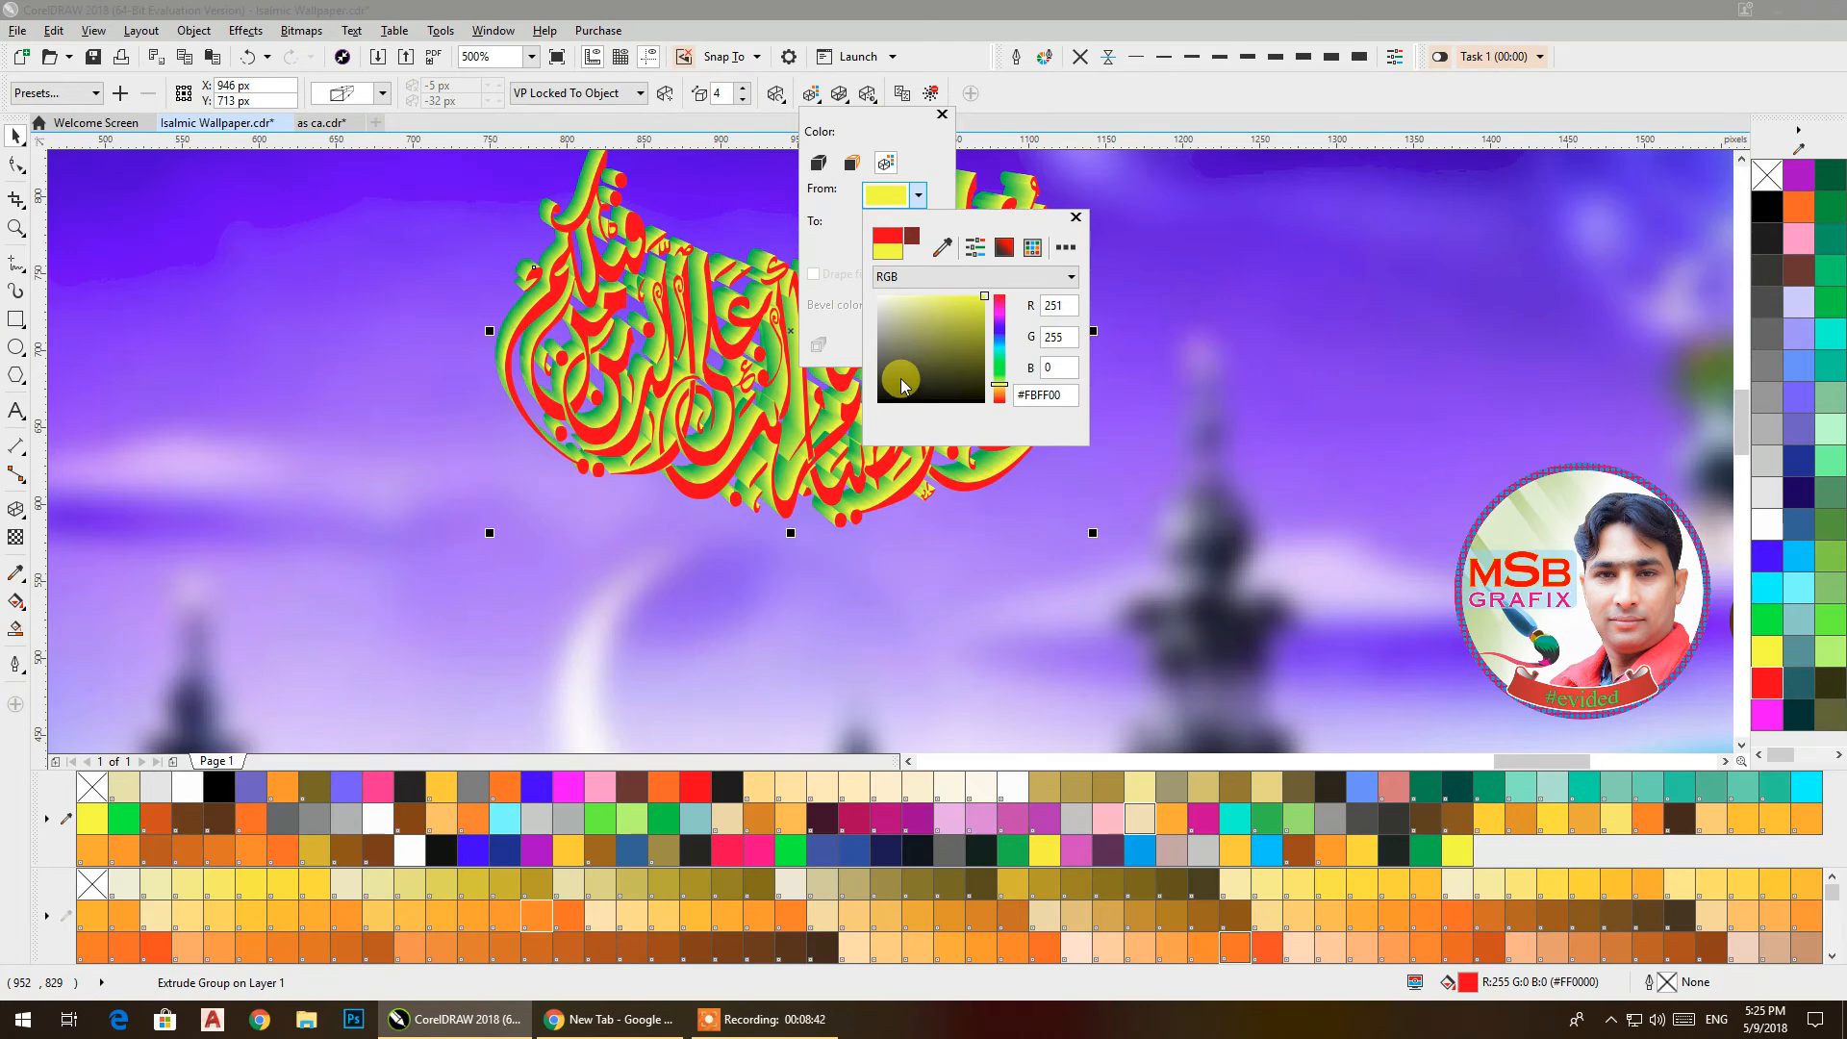
pyautogui.click(15, 139)
pyautogui.click(15, 137)
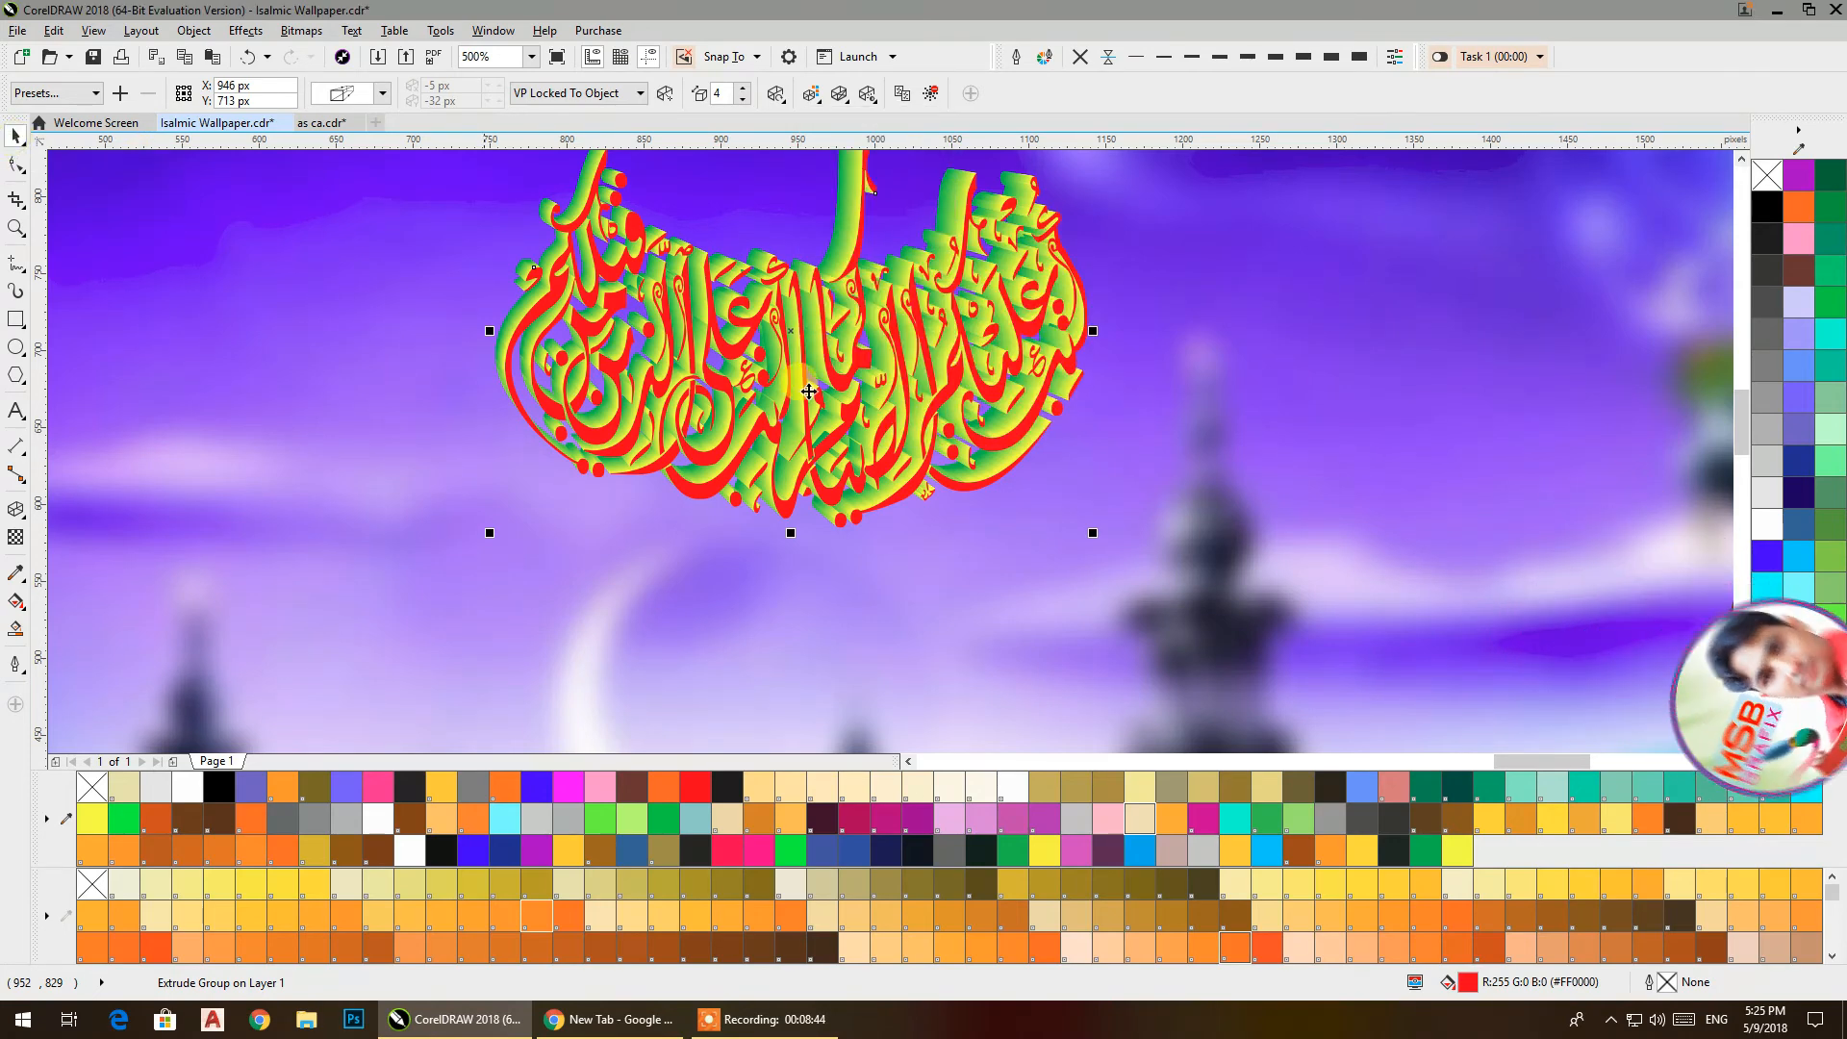
pyautogui.scroll(-2, 809, 392)
pyautogui.click(1420, 429)
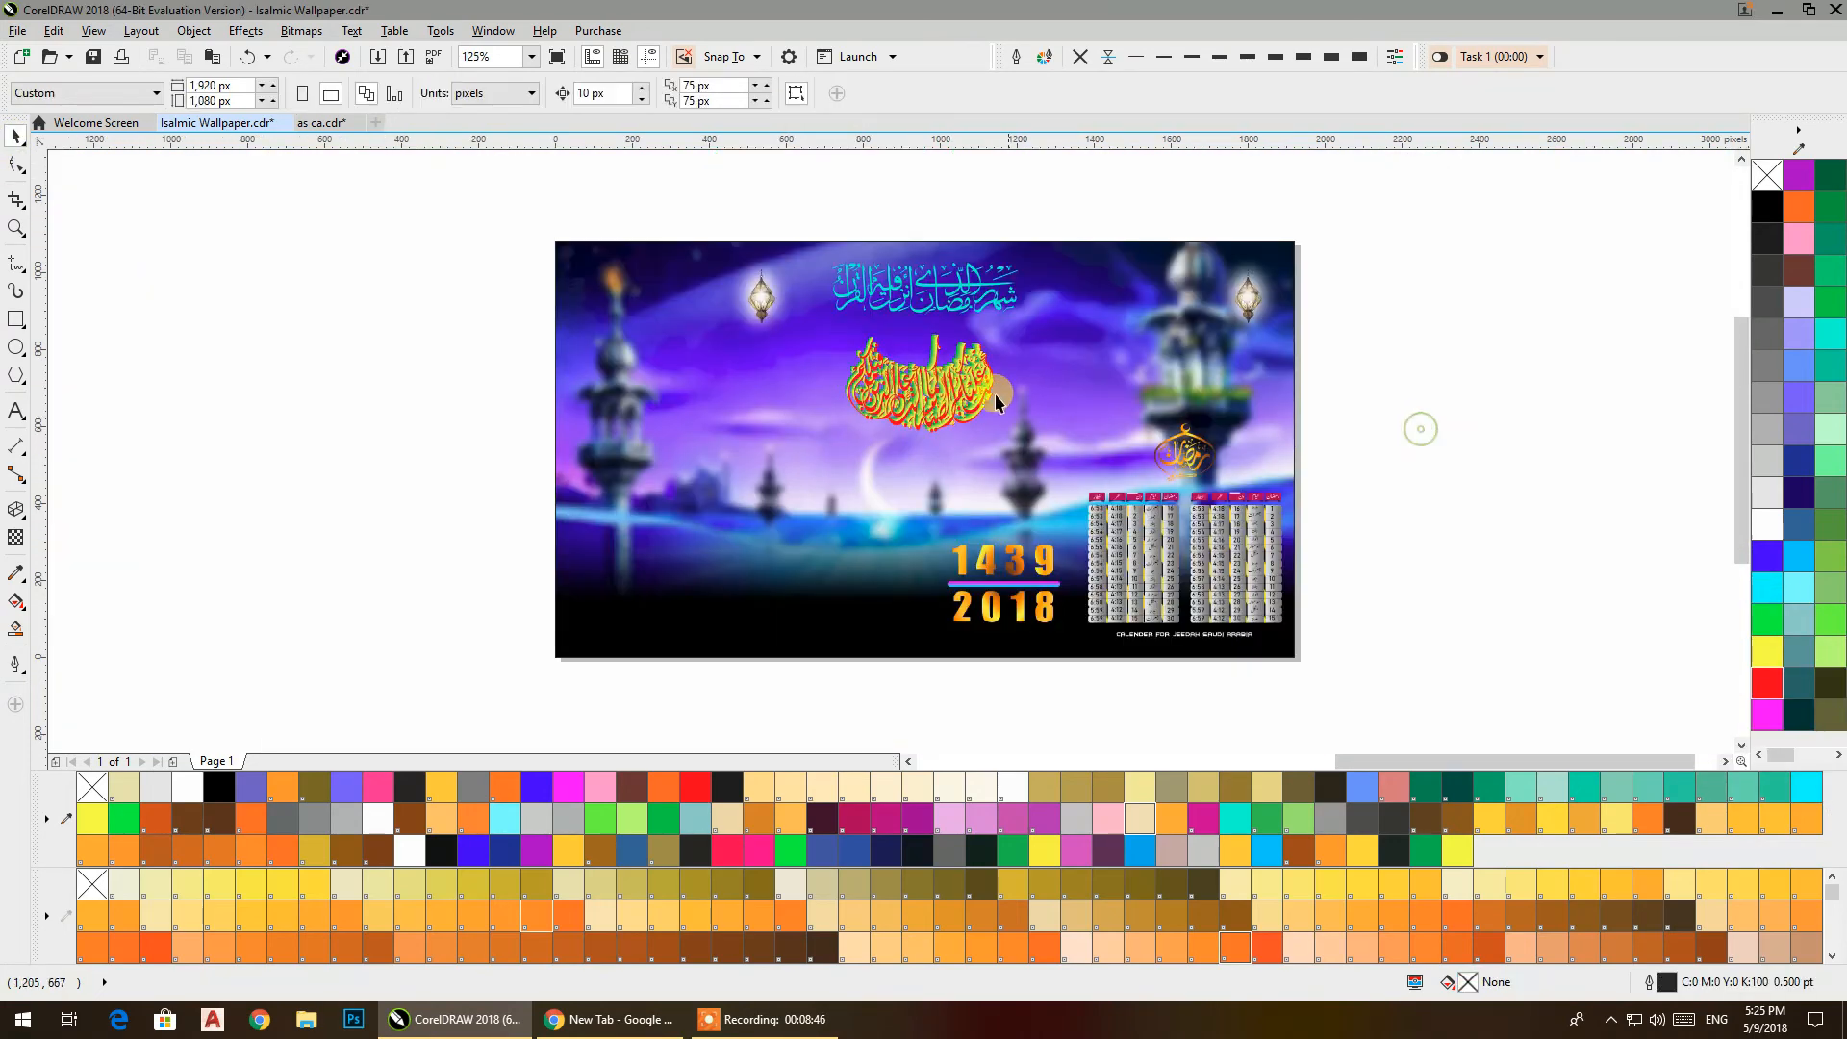
# Move the extruded calligraphy above the orange Ramadan emblem and the turquoise calligraphy directly above it
pyautogui.moveTo(958, 398); pyautogui.dragTo(1168, 361)
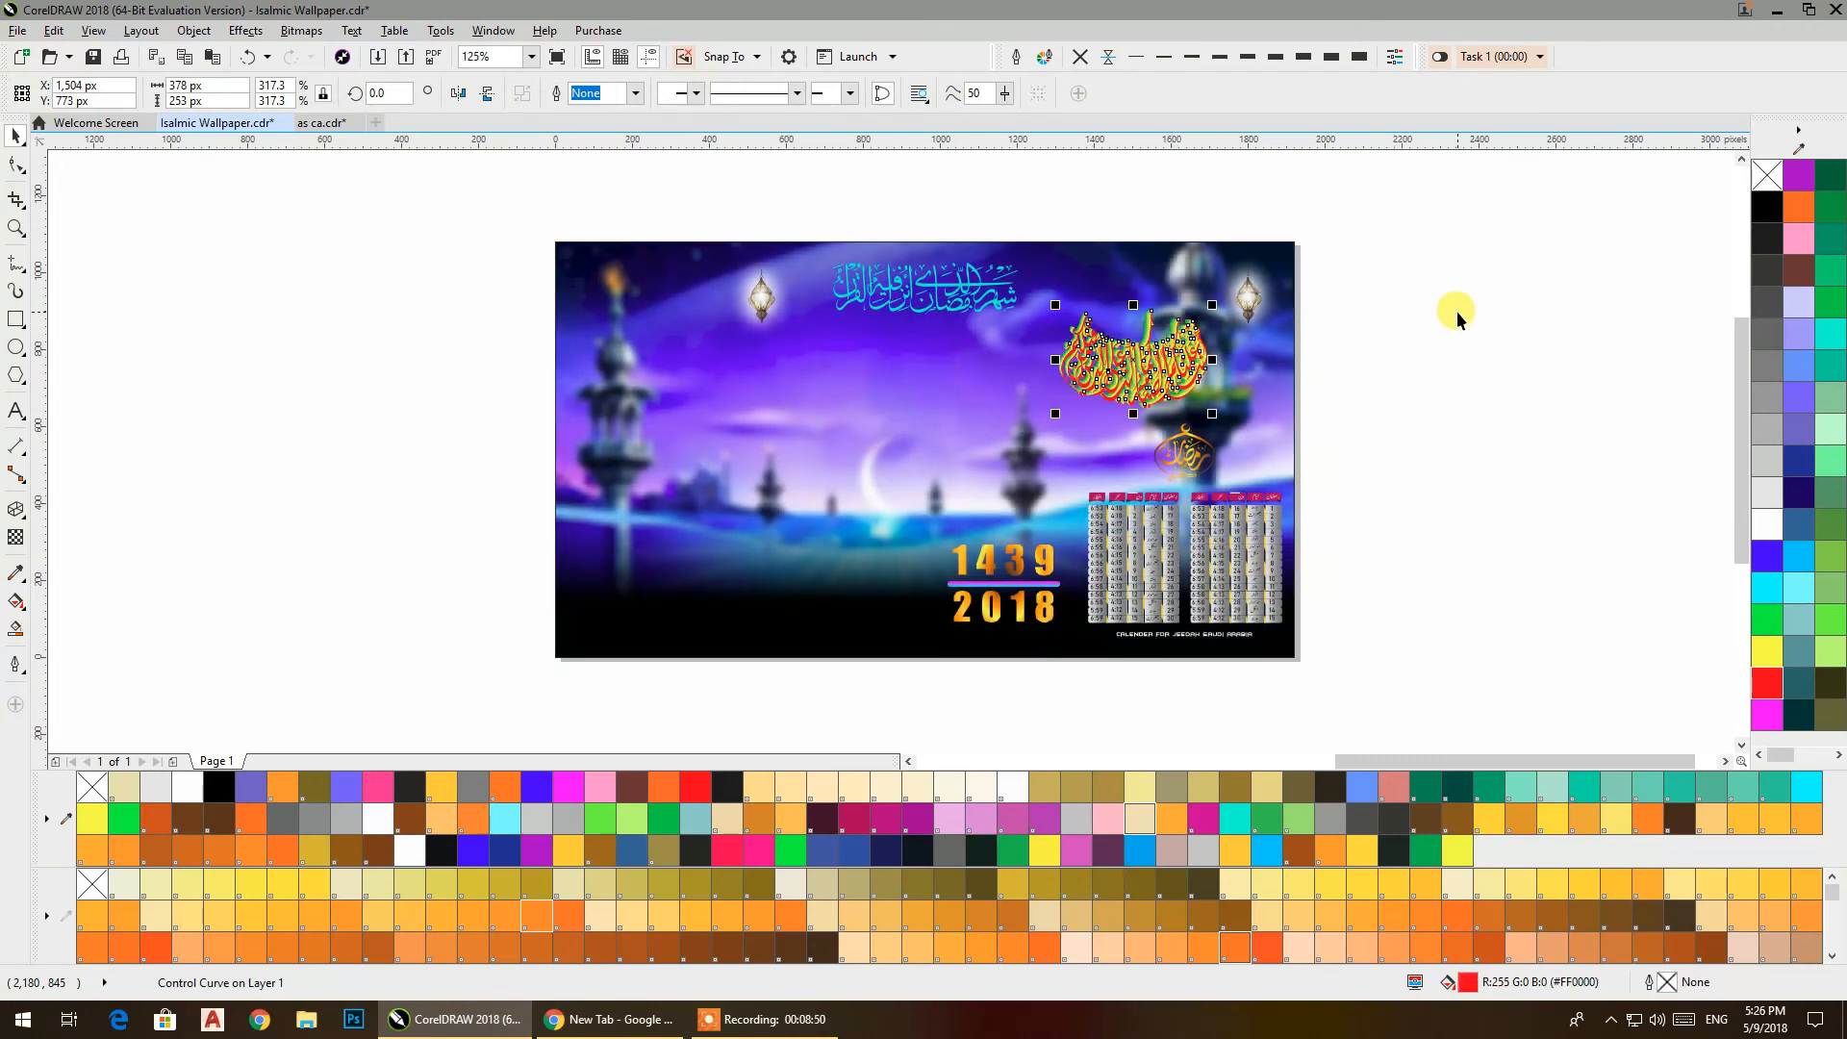
pyautogui.click(1457, 311)
pyautogui.moveTo(997, 302); pyautogui.dragTo(1119, 389)
pyautogui.scroll(2, 1195, 370)
pyautogui.click(1435, 298)
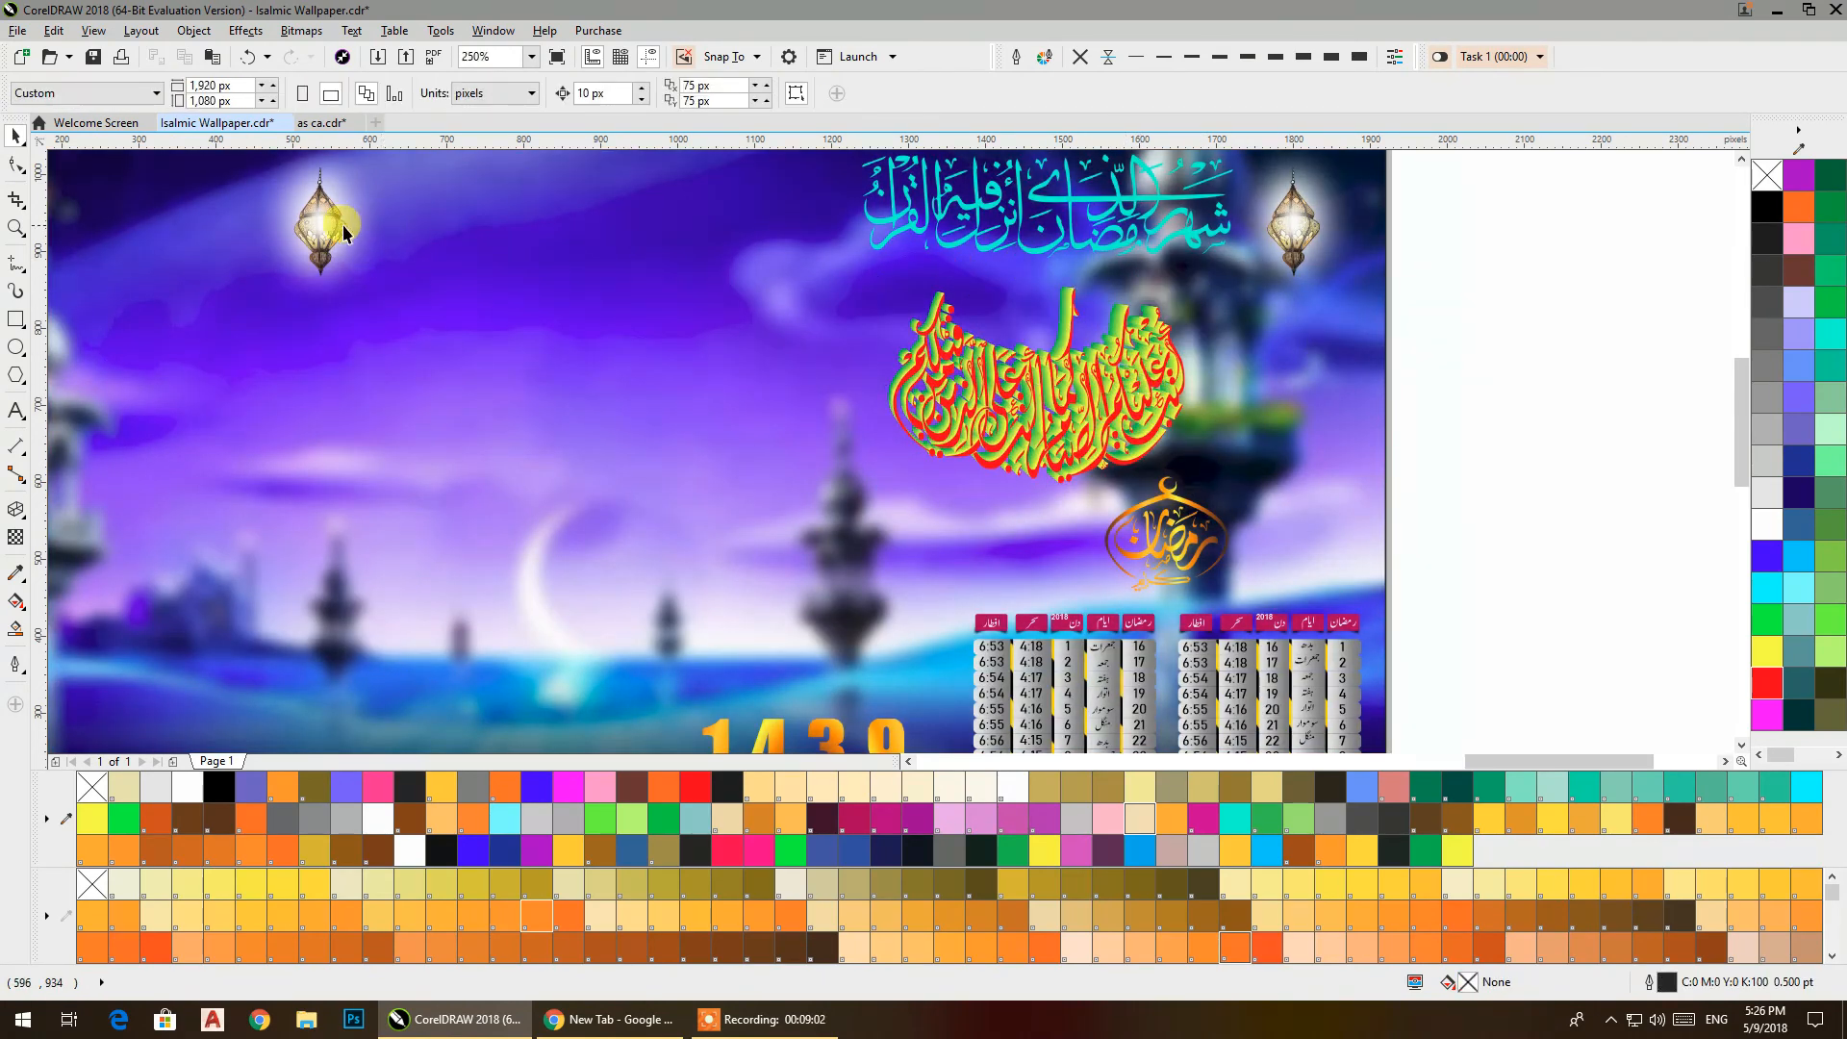
# Move the wallpaper's left lantern towards the turquoise calligraphy, to about X 932 px, Y 934 px
pyautogui.moveTo(380, 234); pyautogui.dragTo(637, 233)
pyautogui.scroll(-2, 693, 234)
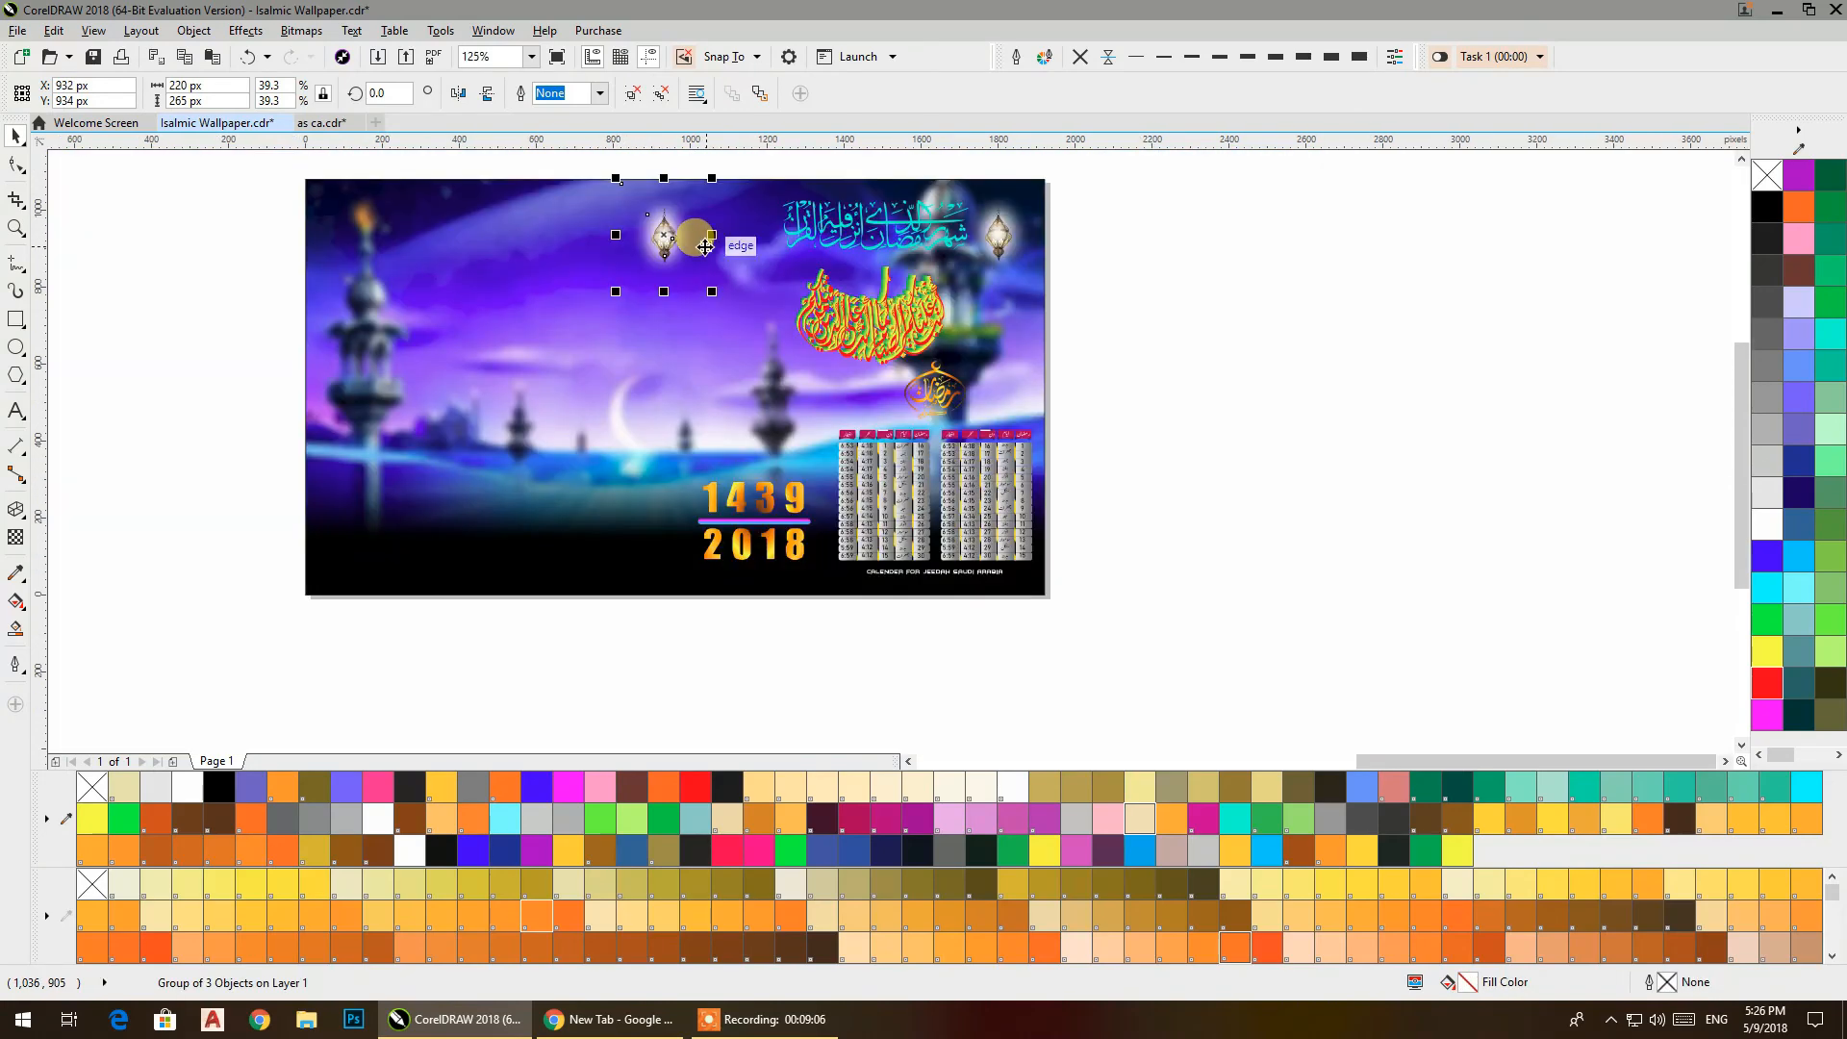
pyautogui.click(1147, 433)
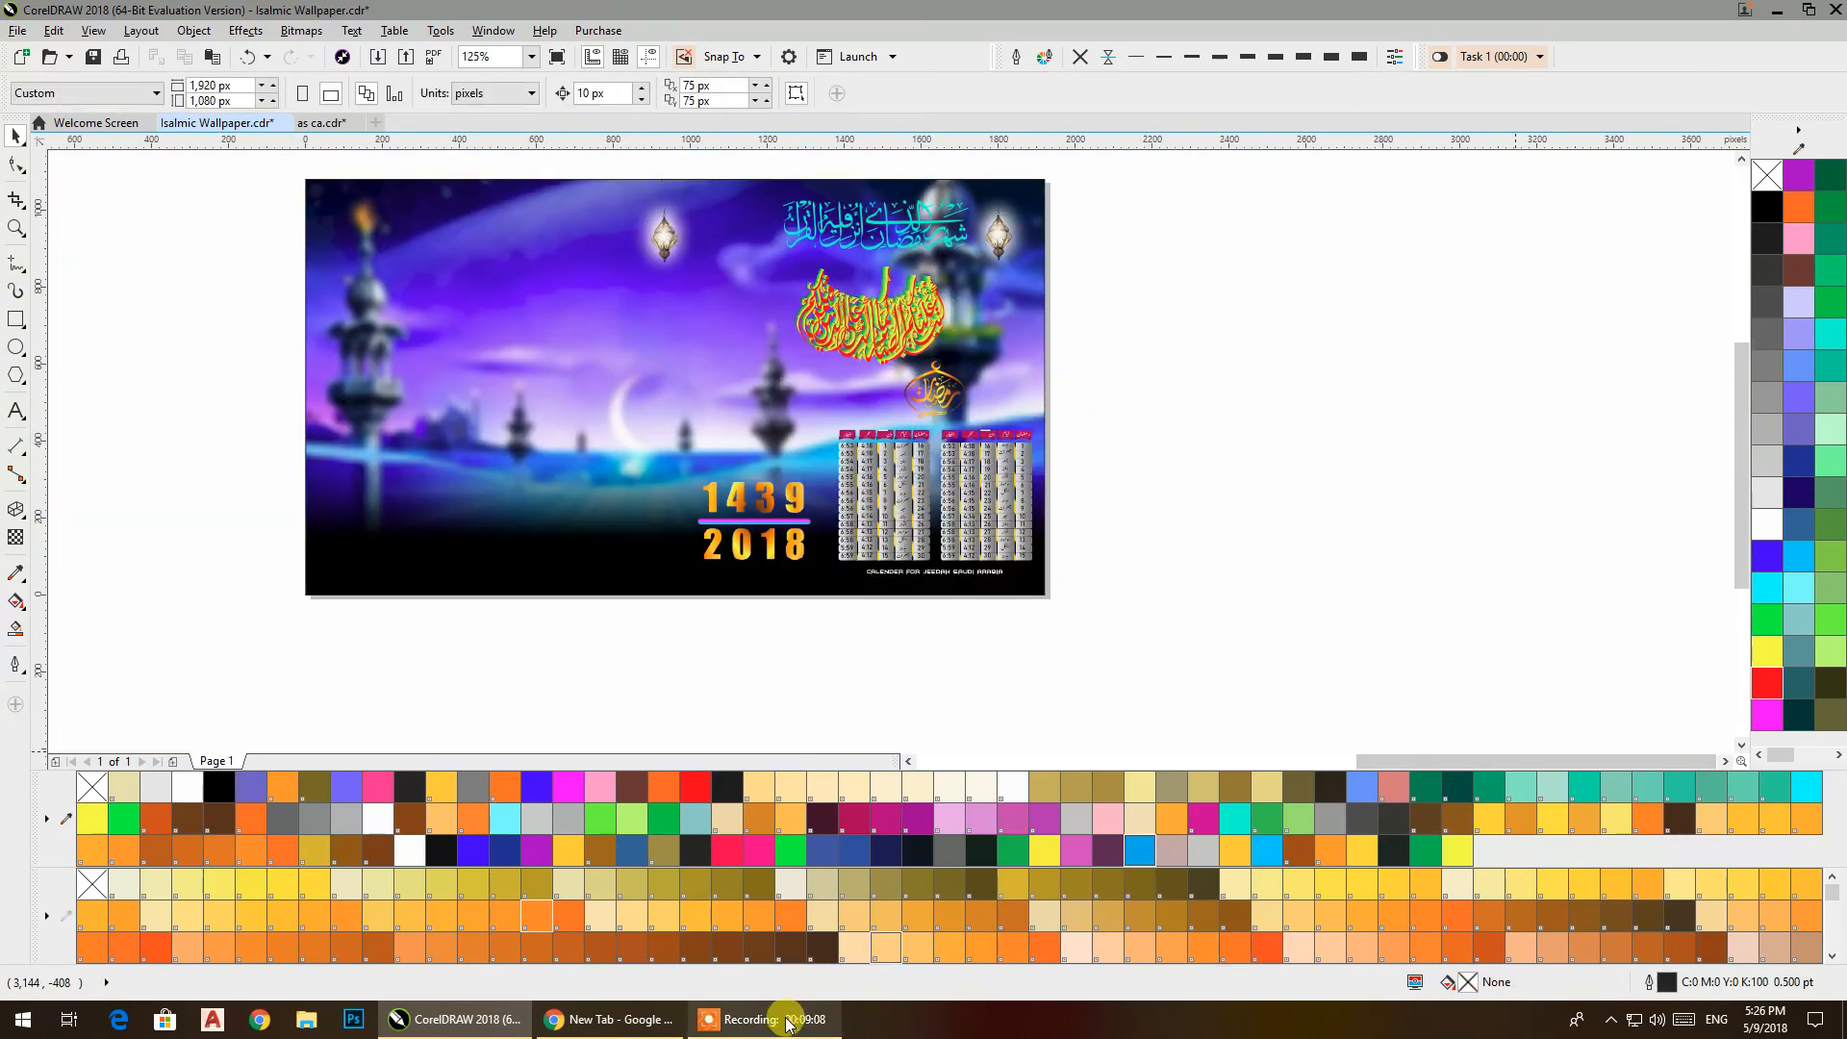
# Select all the wallpaper's objects and export only the selection to Software (D:) as a 24-bit RGB PNG named Isalmic Wallpaper
pyautogui.moveTo(1100, 675); pyautogui.dragTo(1168, 704)
pyautogui.moveTo(930, 563); pyautogui.dragTo(338, 173)
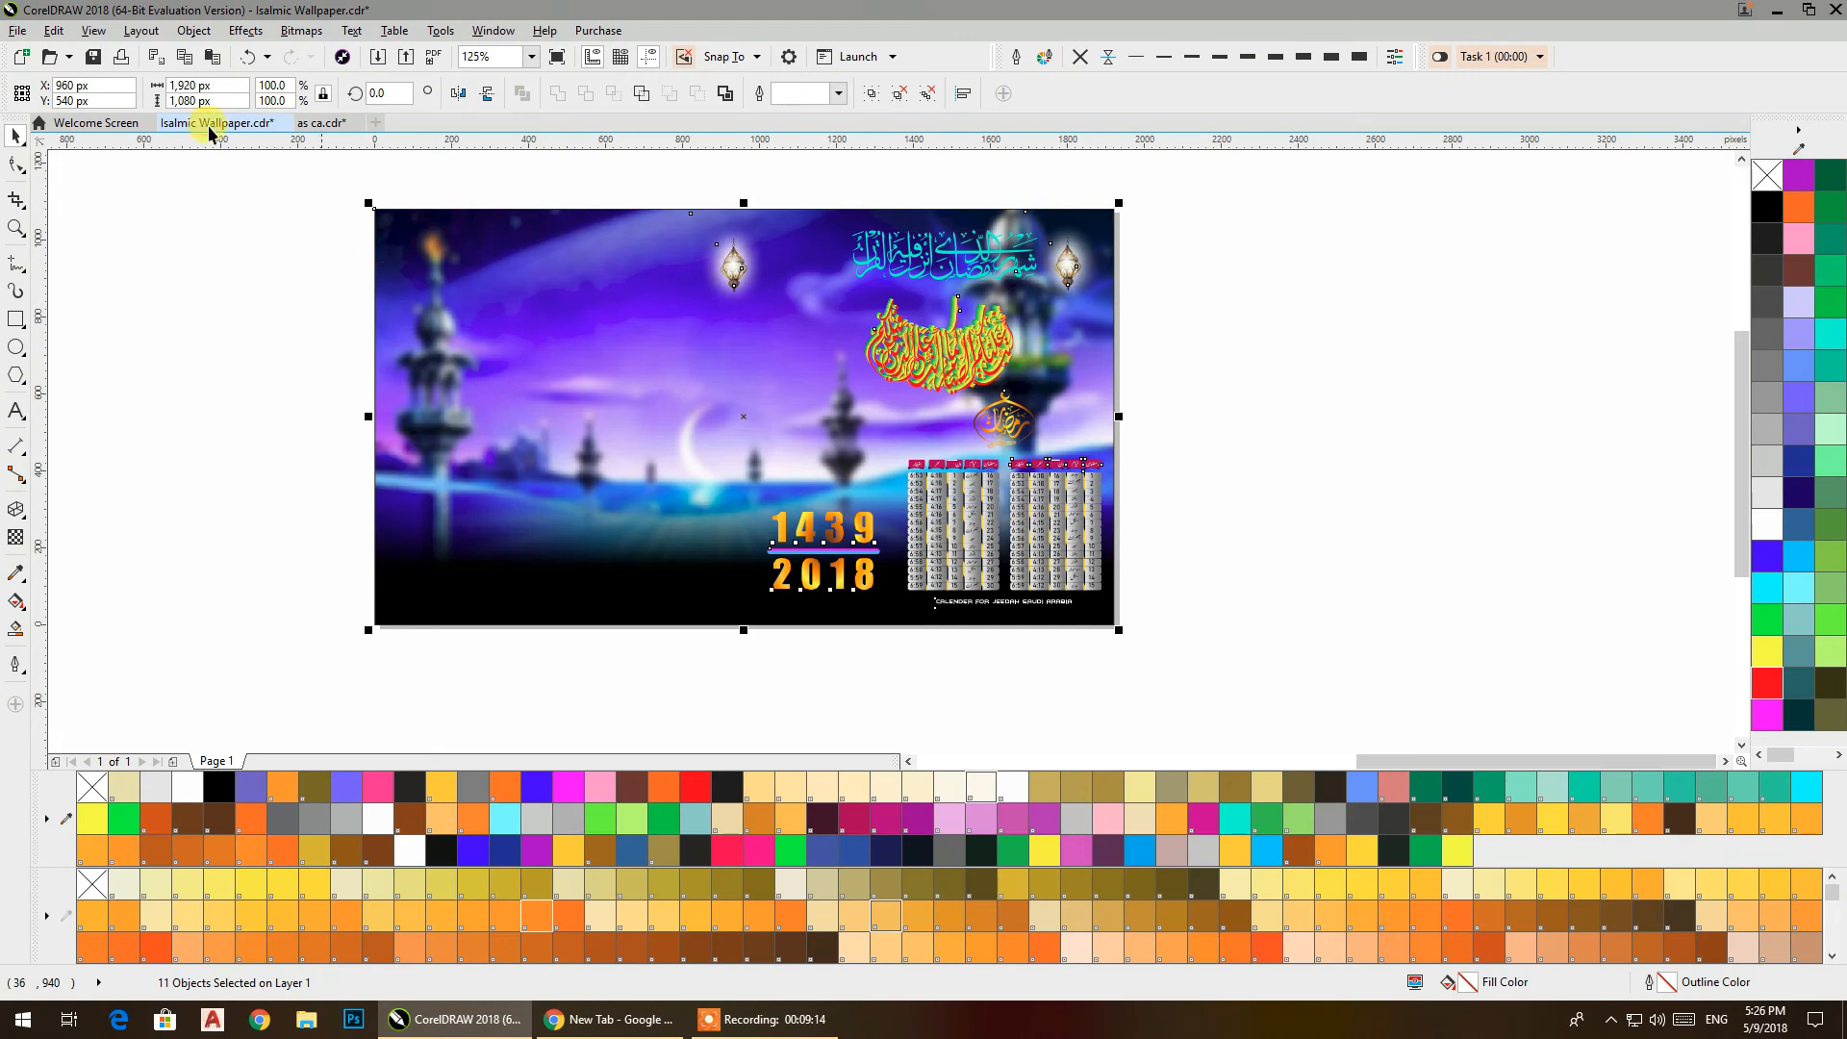
pyautogui.click(17, 30)
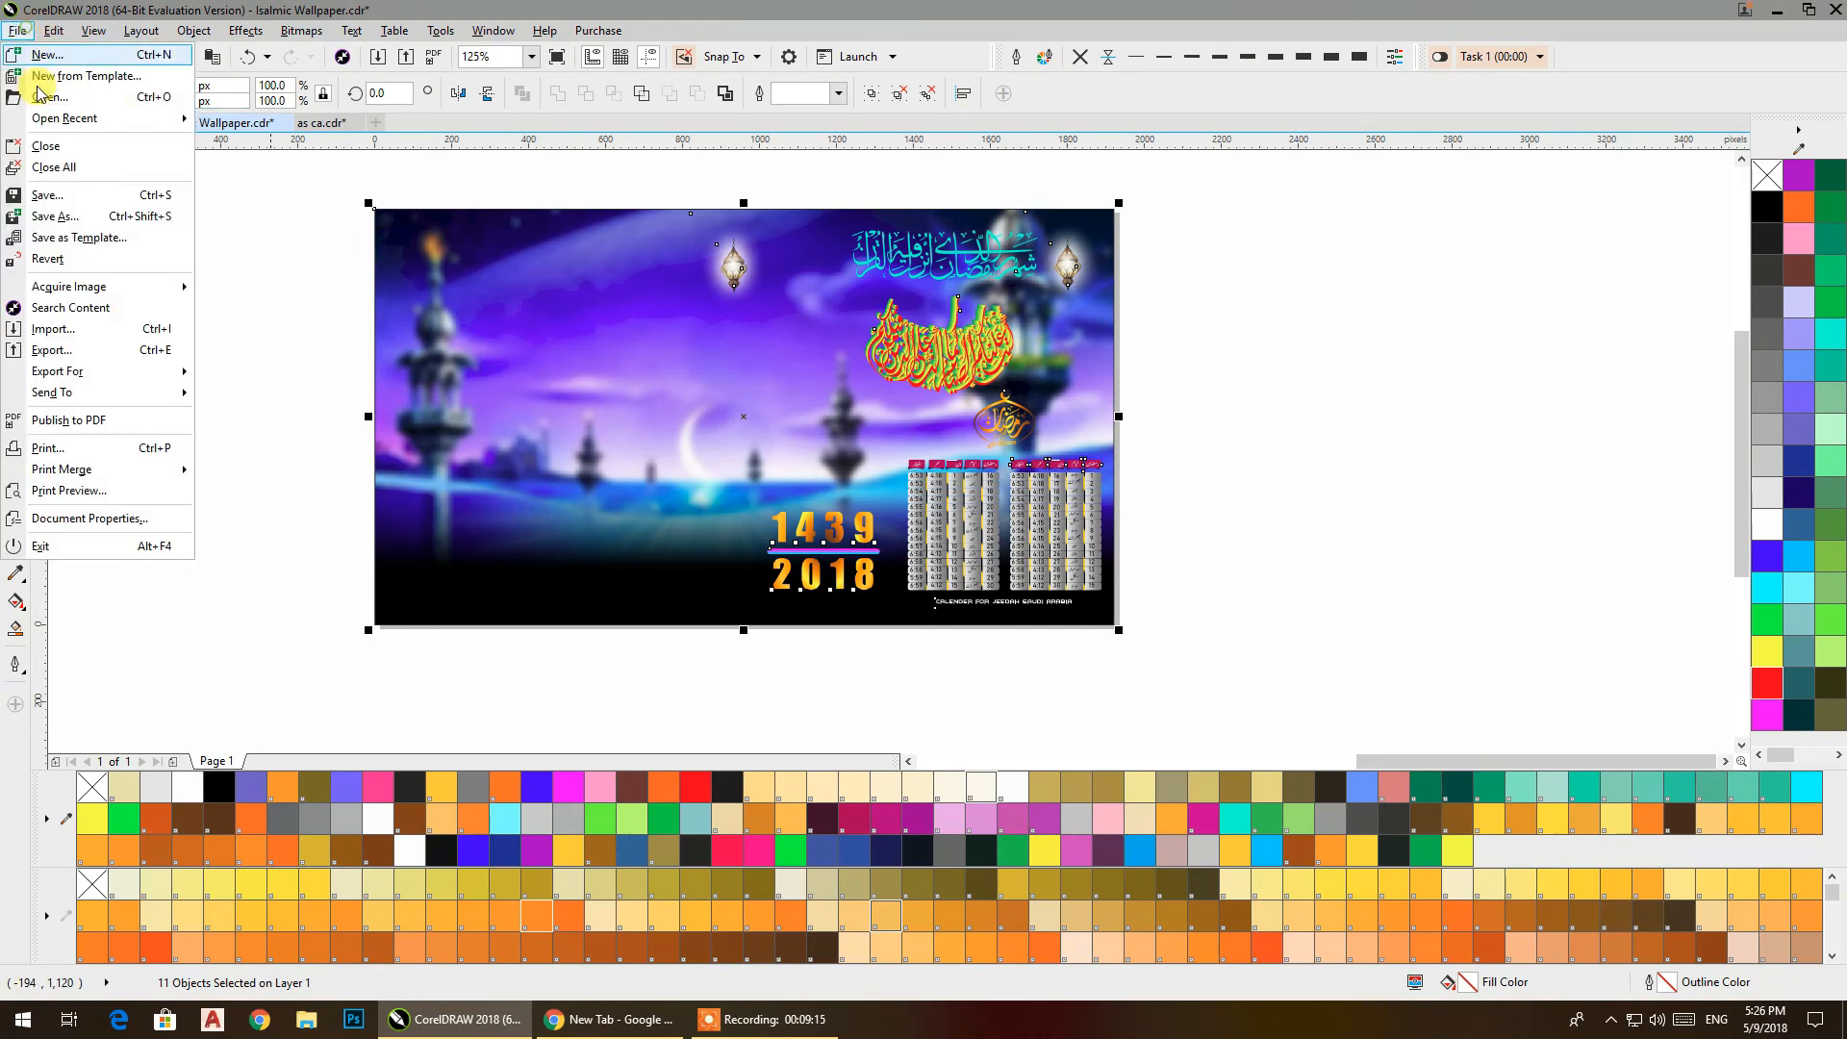
pyautogui.click(58, 350)
pyautogui.click(845, 243)
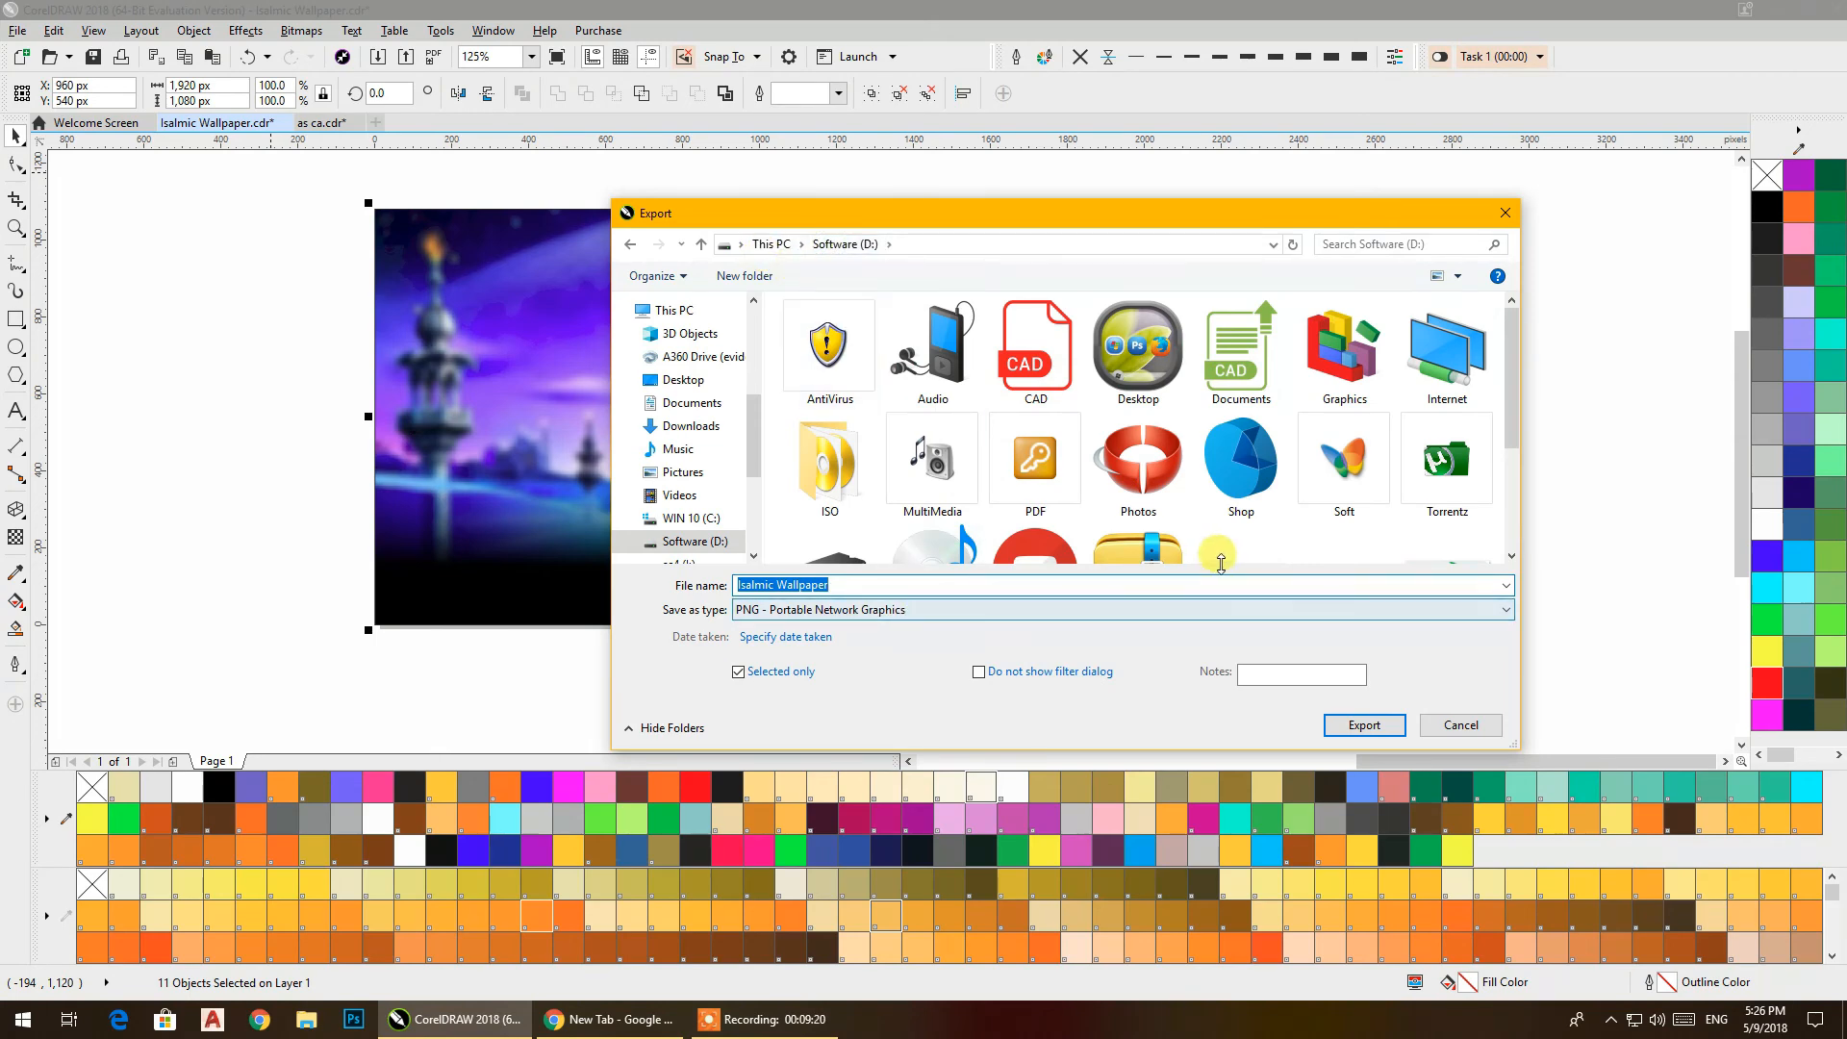
pyautogui.click(837, 585)
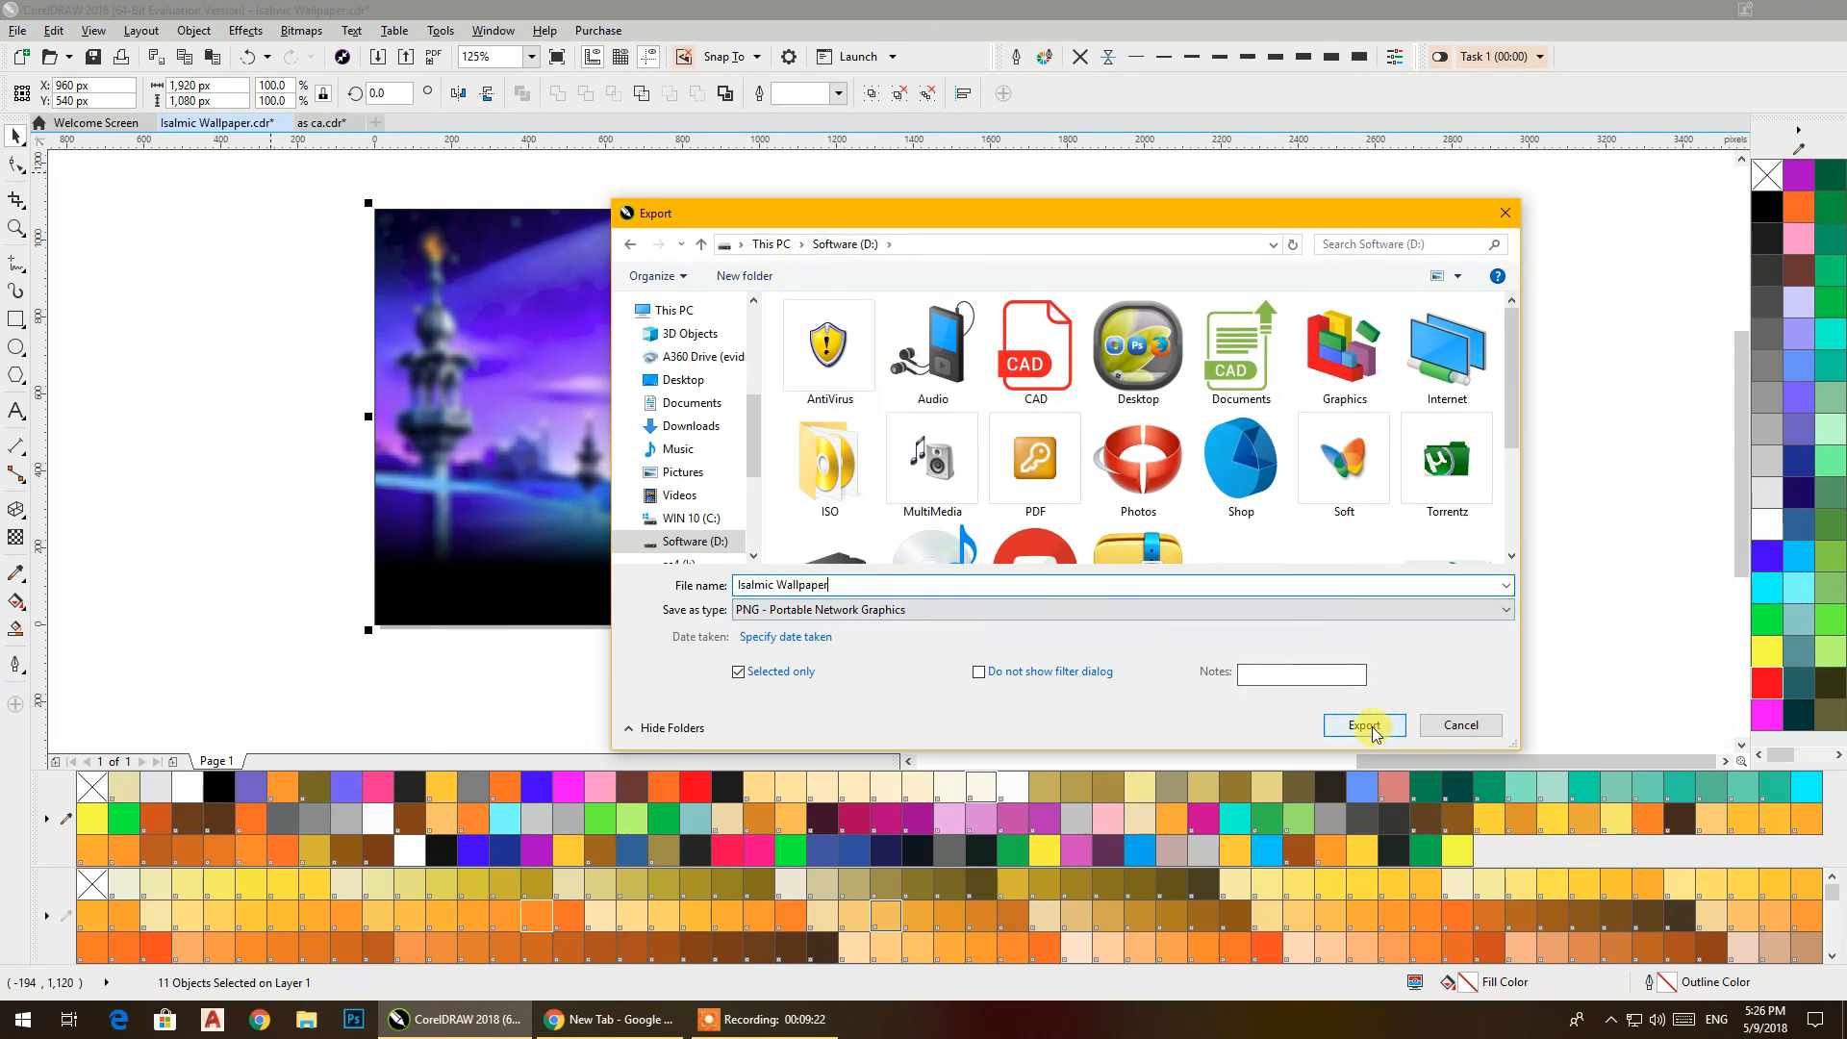
pyautogui.click(1361, 728)
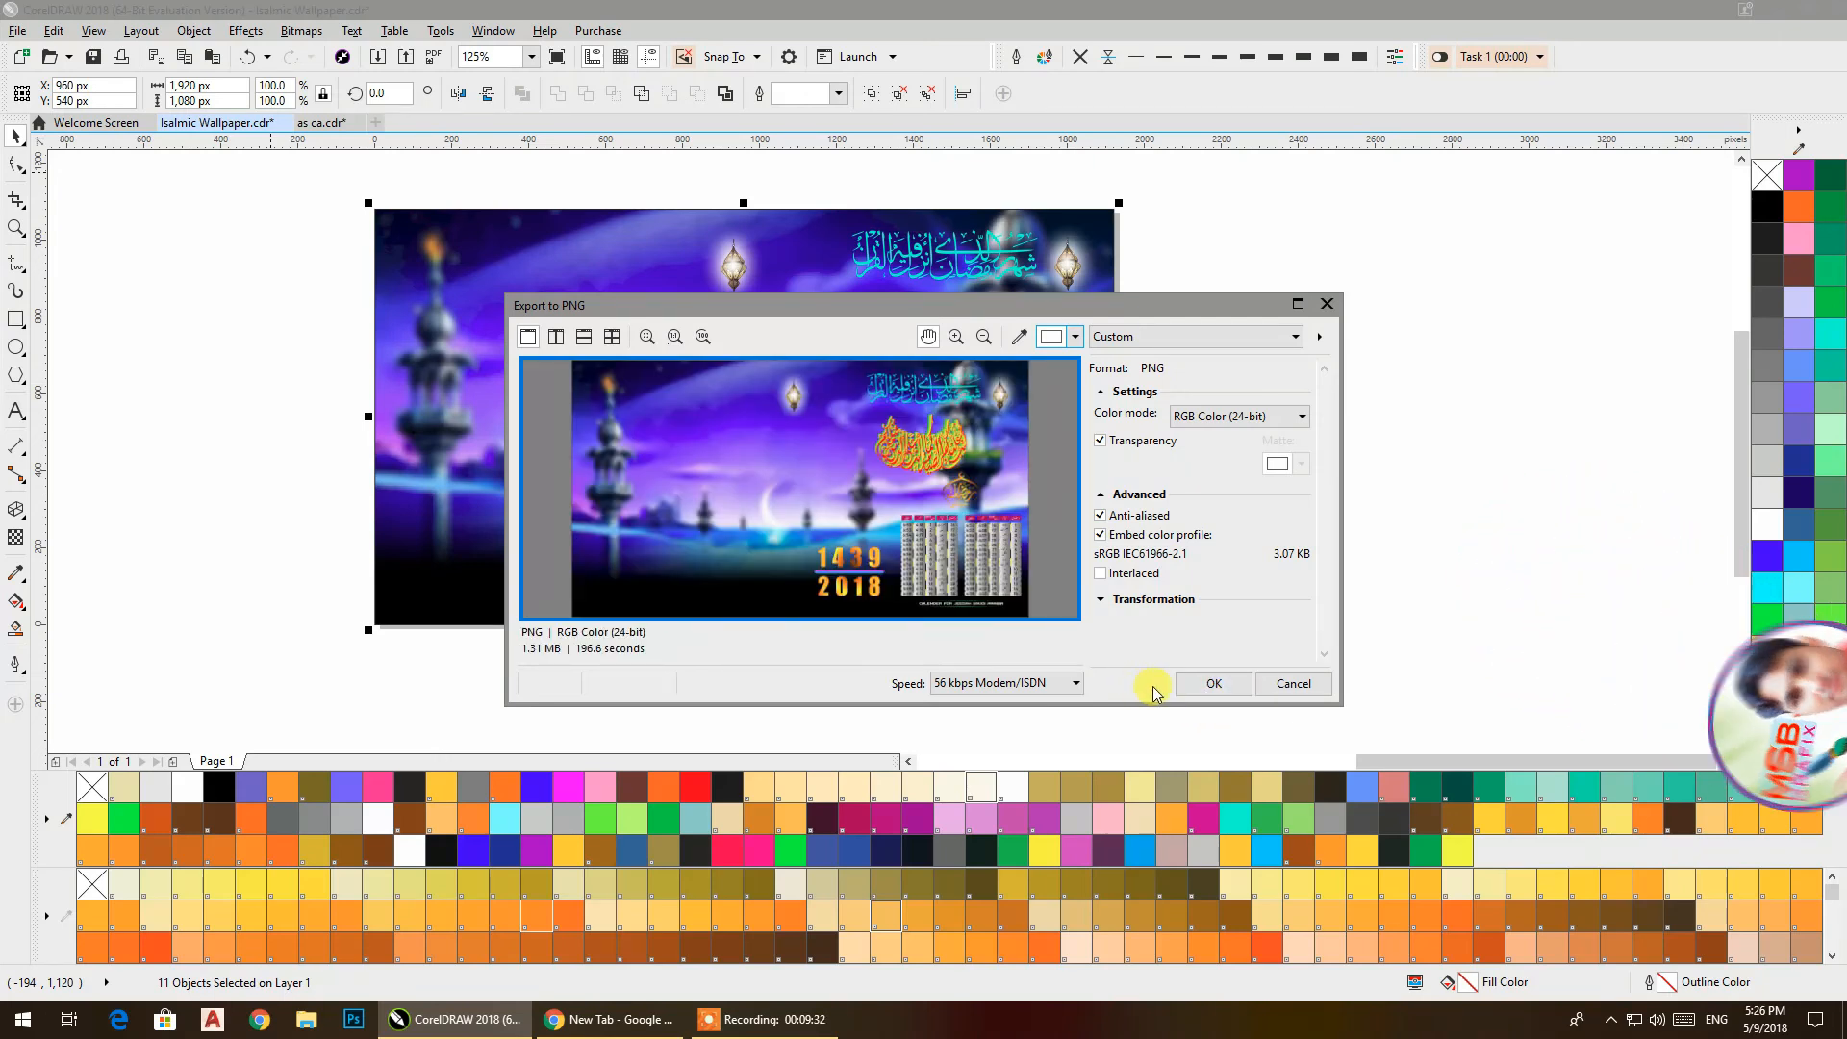
pyautogui.click(1218, 684)
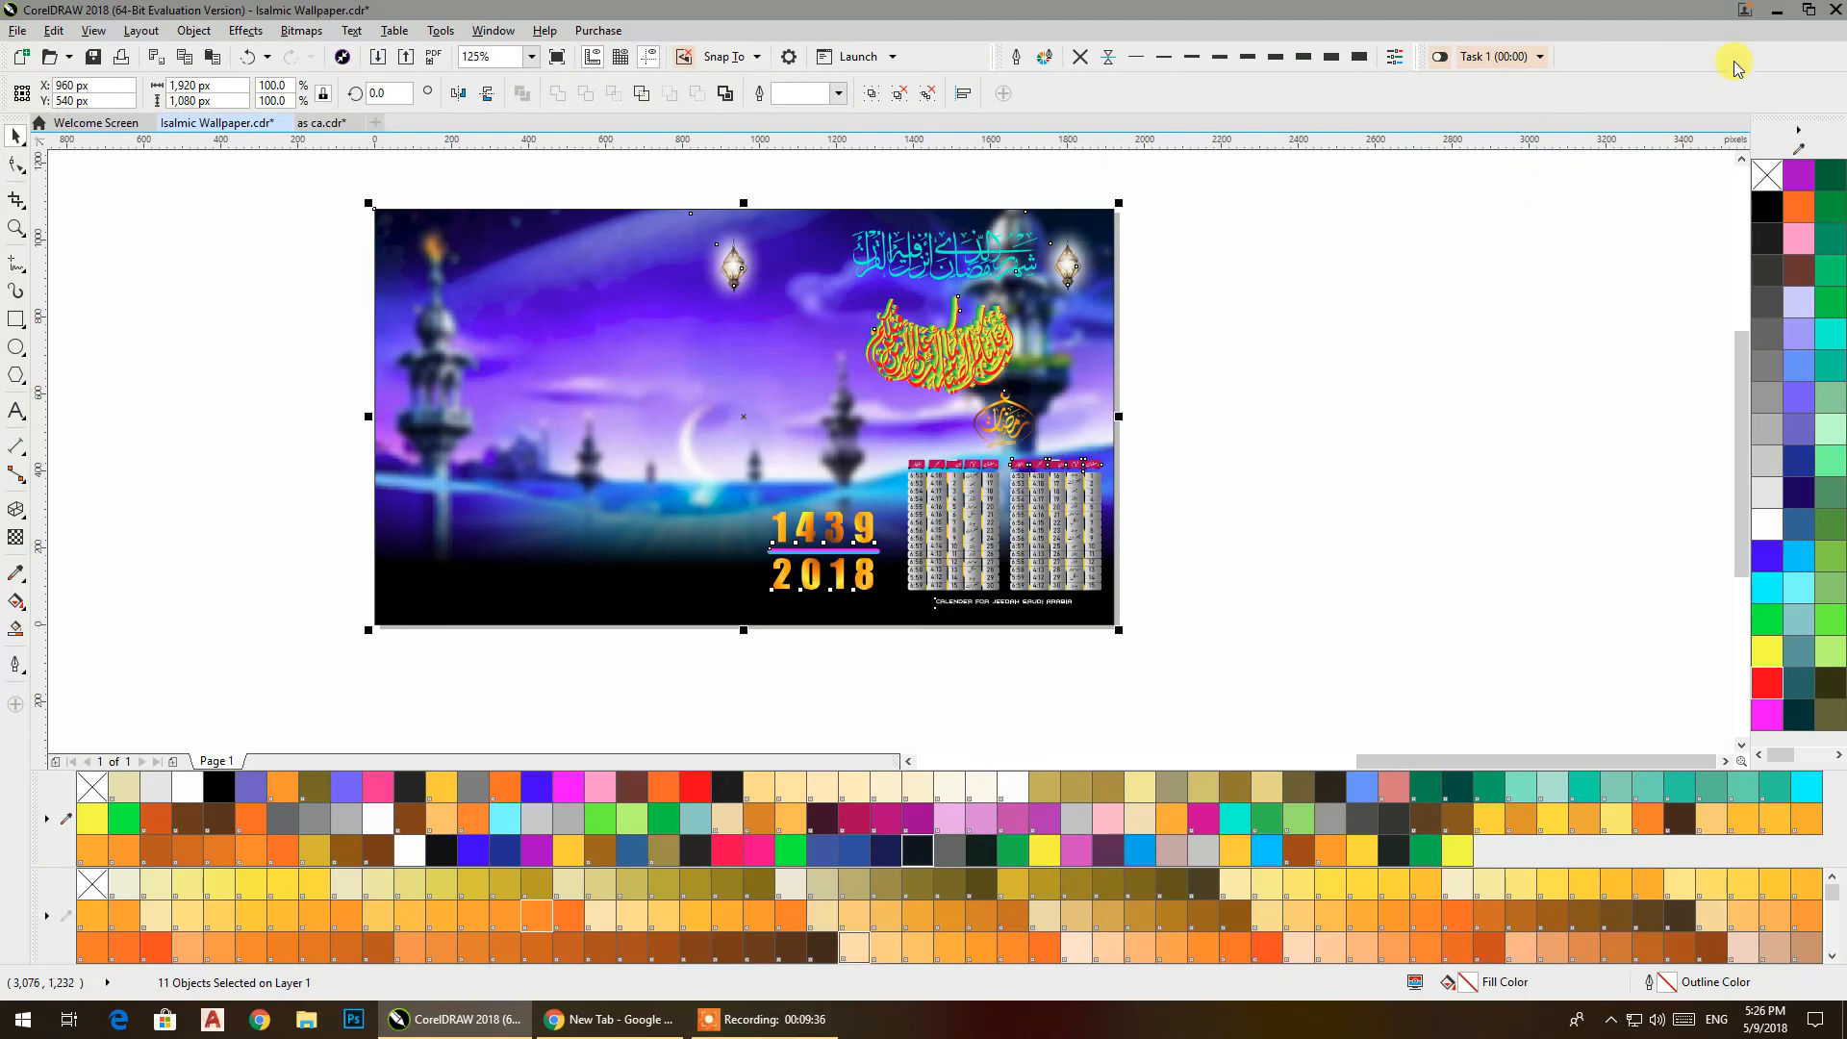
# Switch to File Explorer, set the Isalmic Wallpaper image on Software (D:) as the desktop background and minimize the window
pyautogui.click(1778, 14)
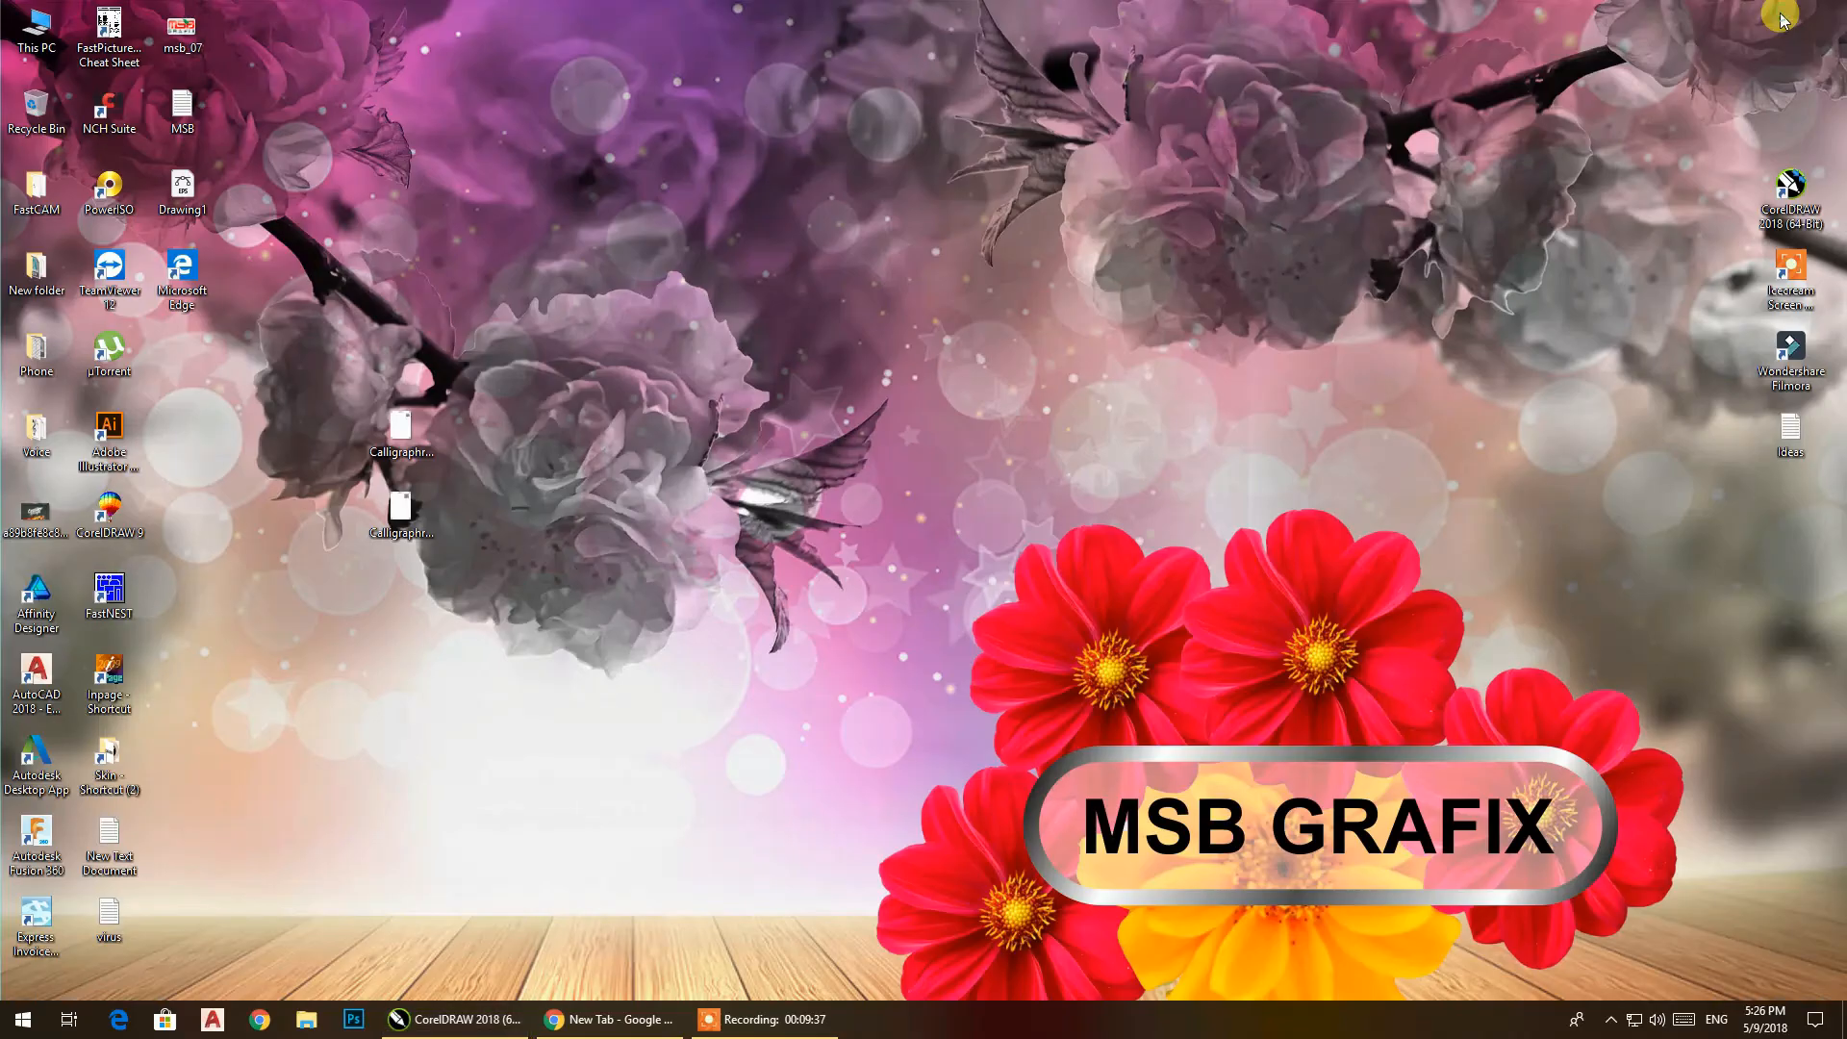
pyautogui.doubleClick(34, 32)
pyautogui.doubleClick(952, 298)
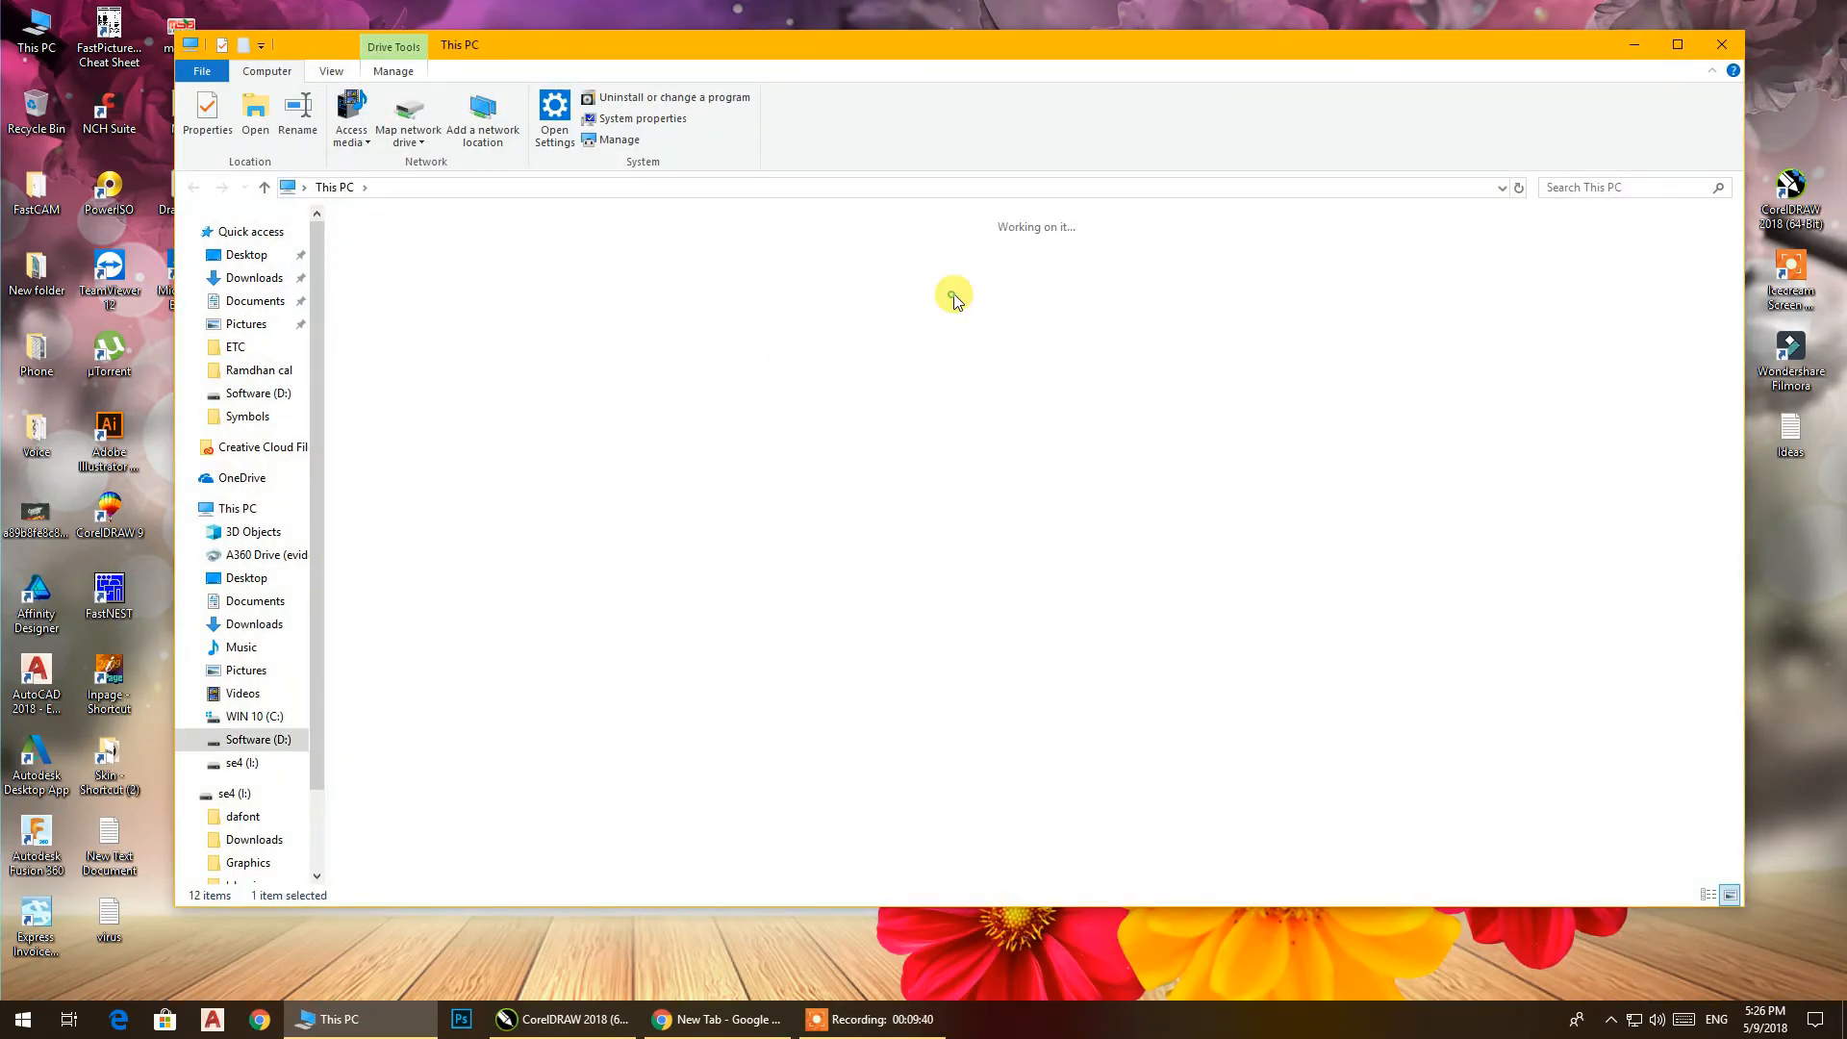
pyautogui.click(1251, 384)
pyautogui.rightClick(1246, 382)
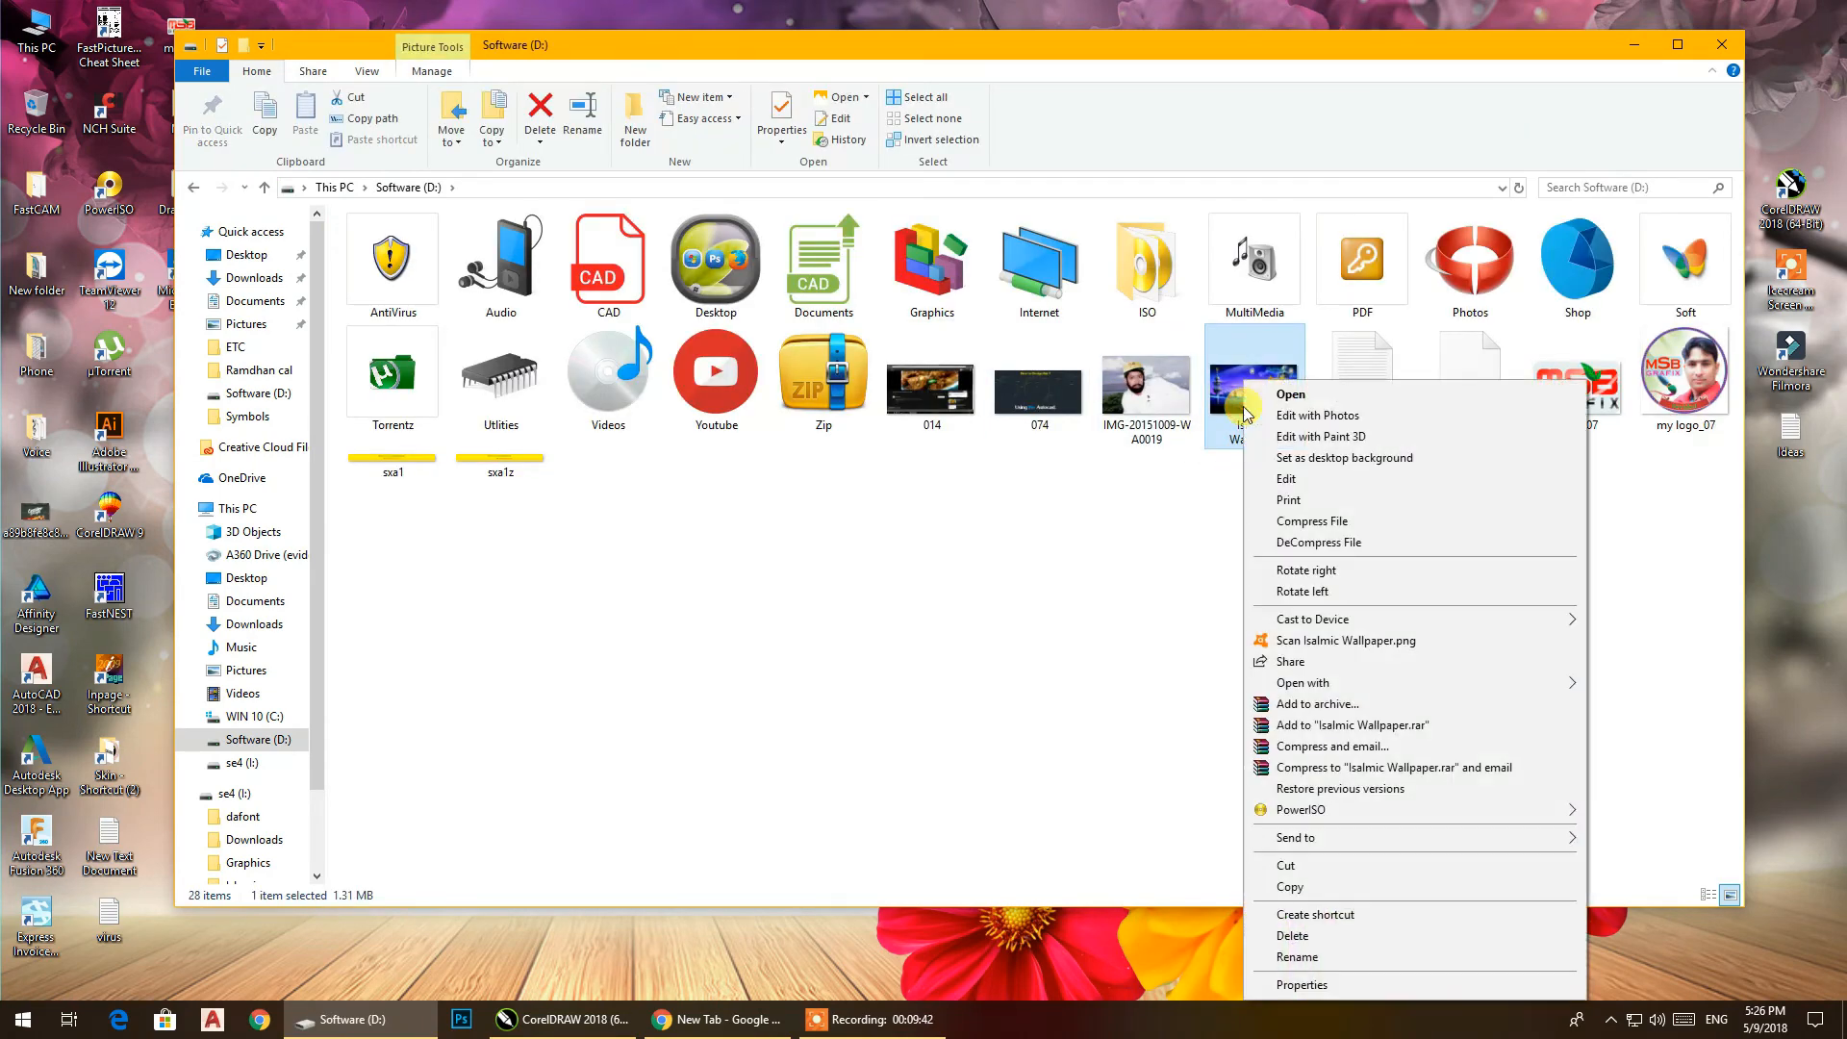
pyautogui.click(1285, 457)
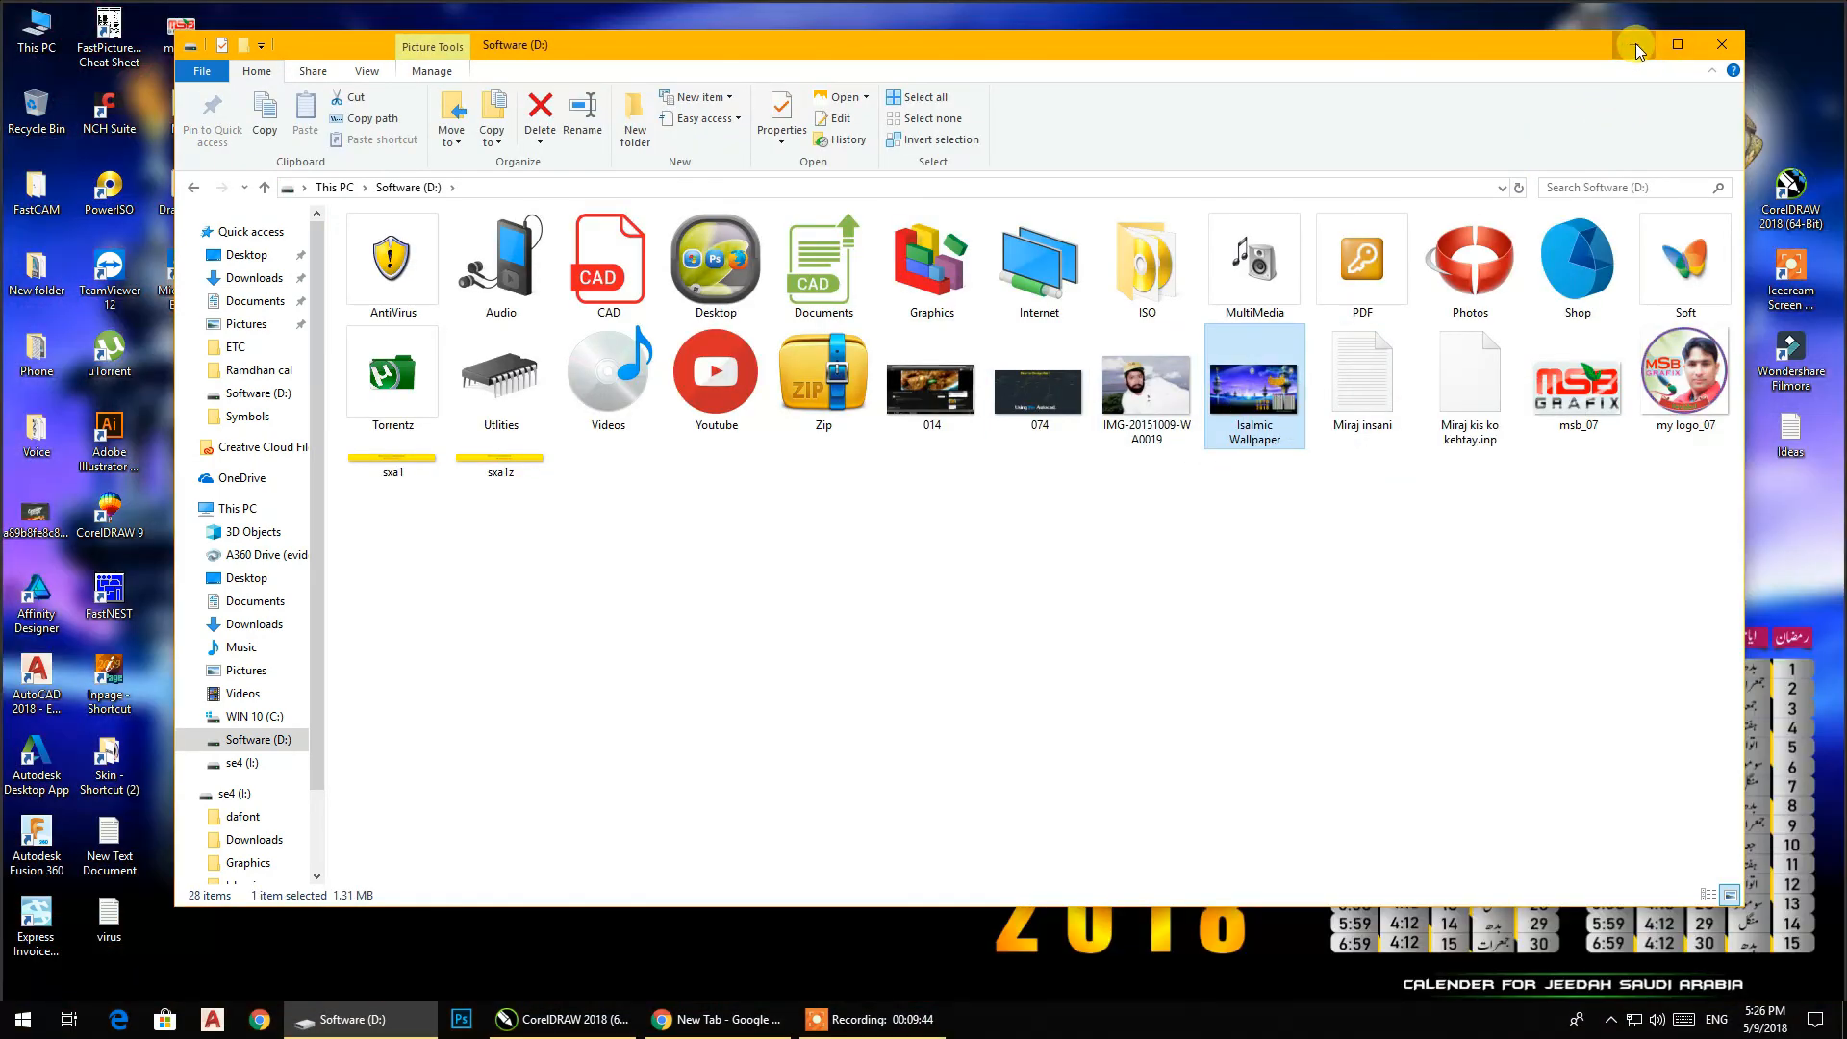
pyautogui.click(1634, 44)
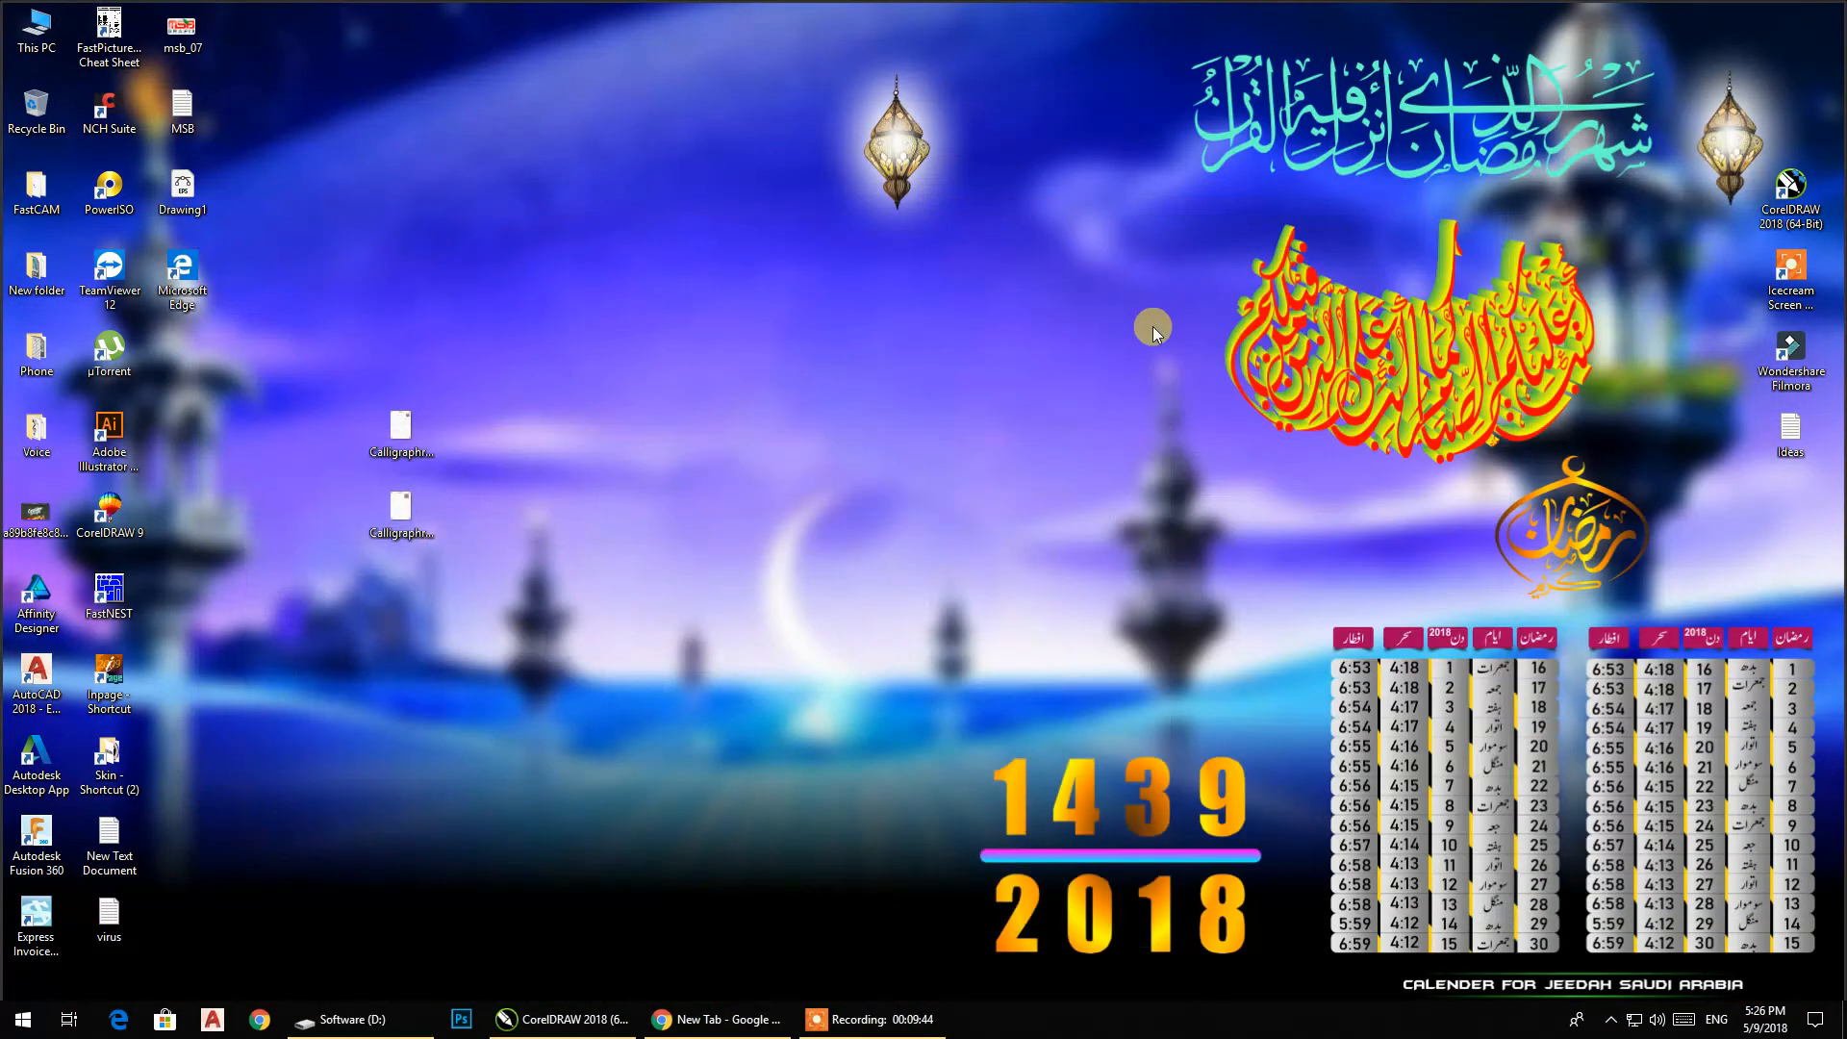
pyautogui.click(842, 1019)
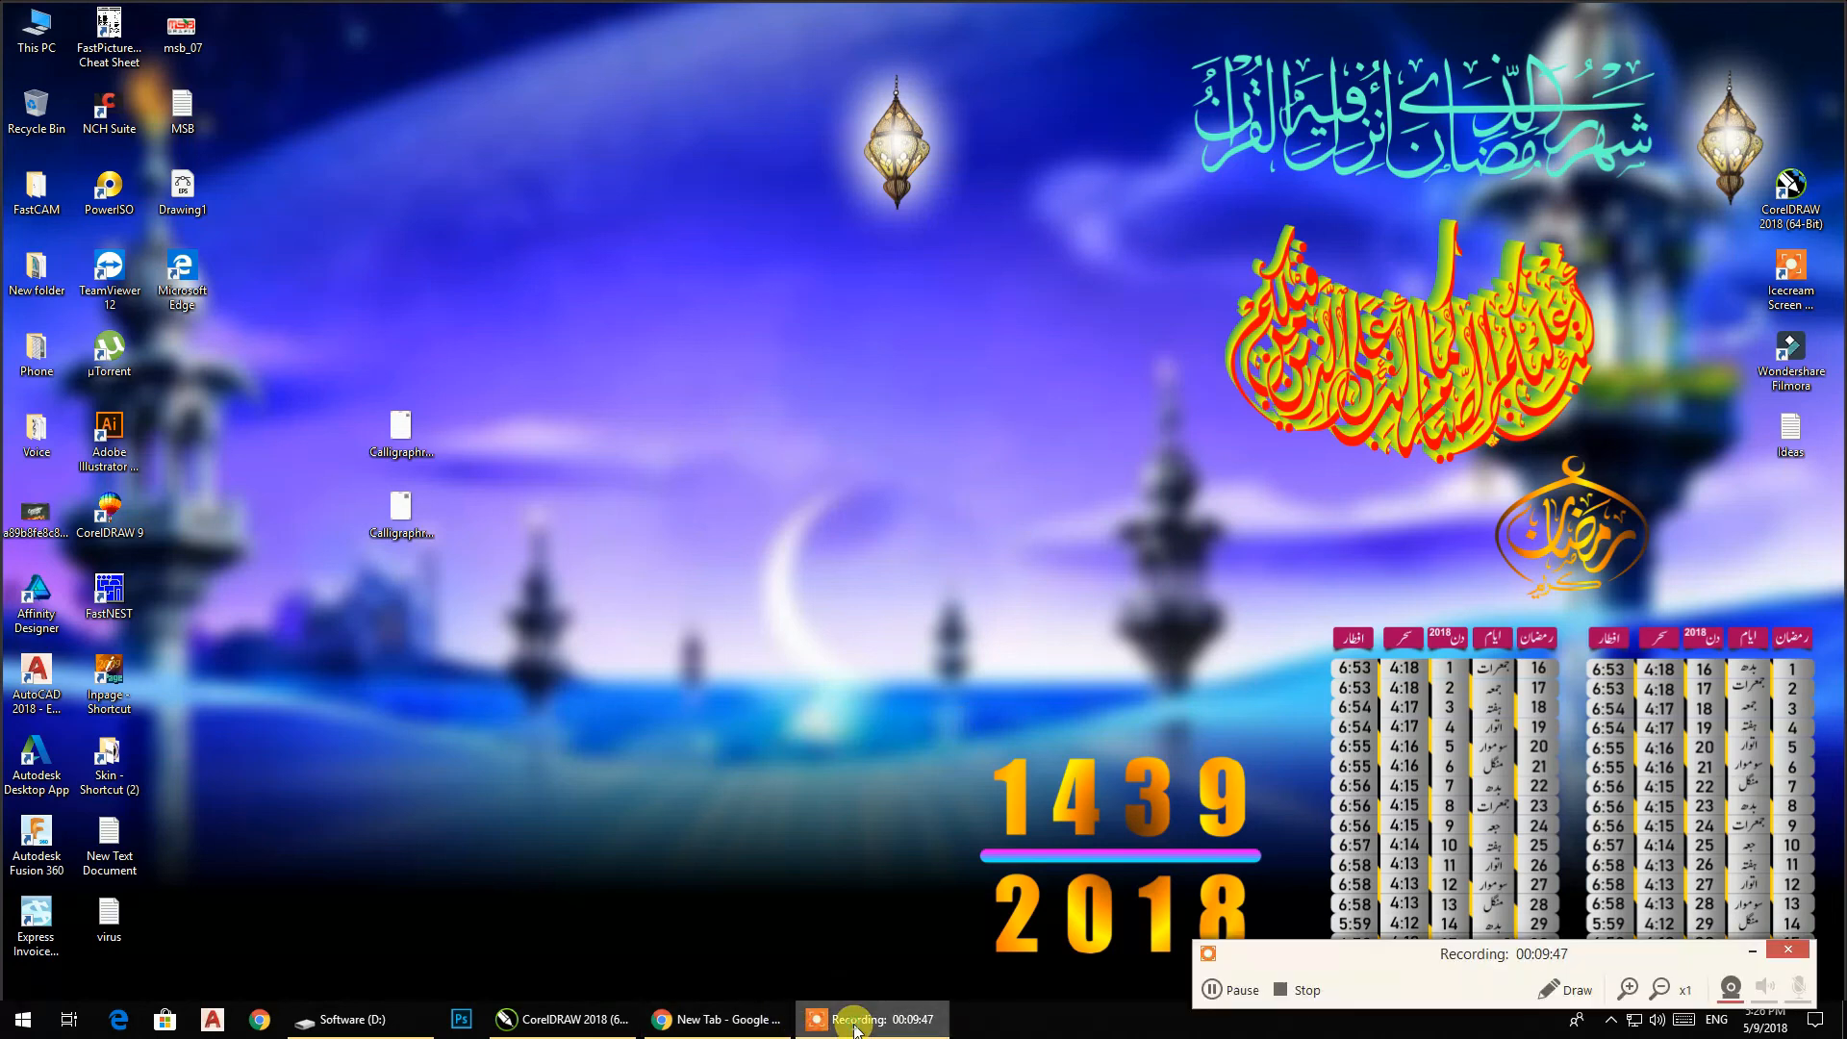
pyautogui.click(1283, 989)
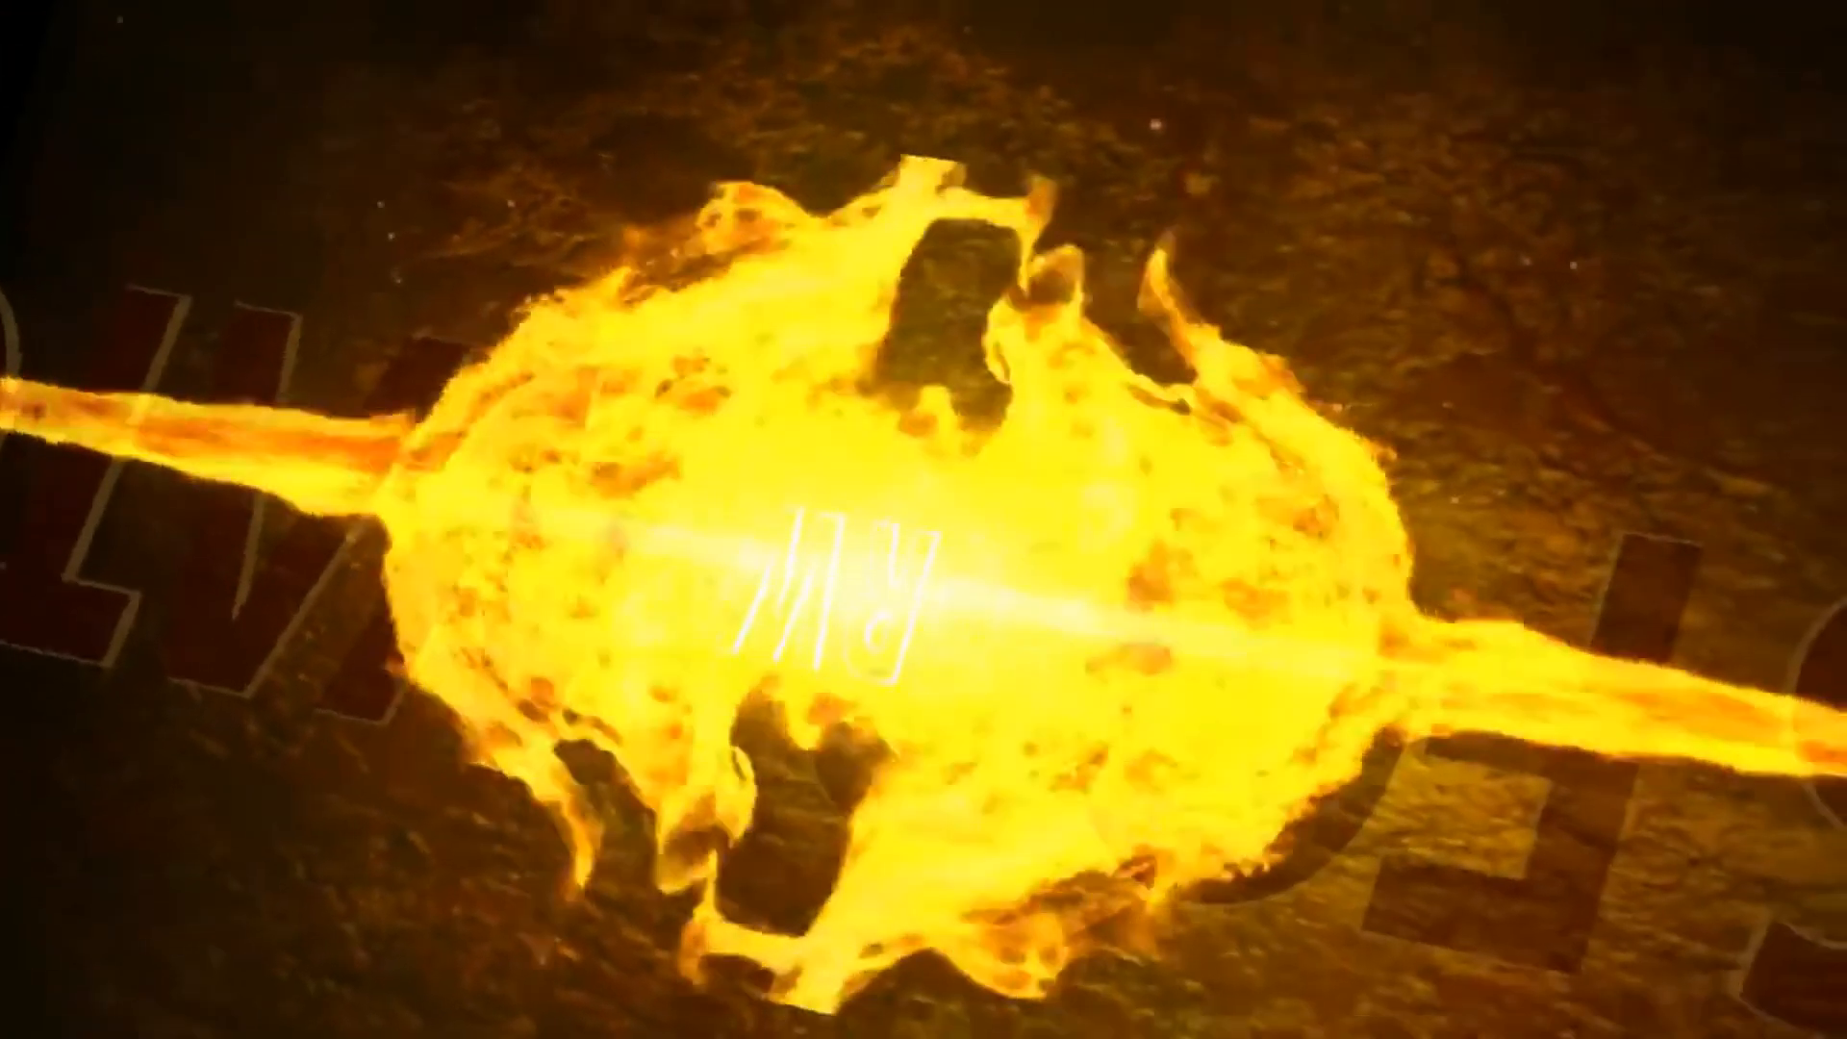